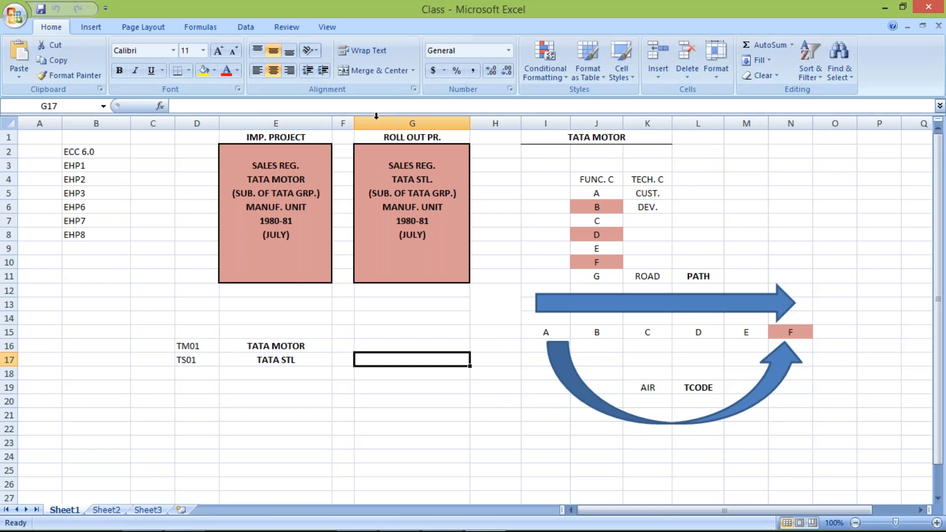
Delete the TM01 TATA MOTOR and TS01 TATA STL entries from cells D16:E17
{"action": "left_click", "coordinate": [307, 156]}
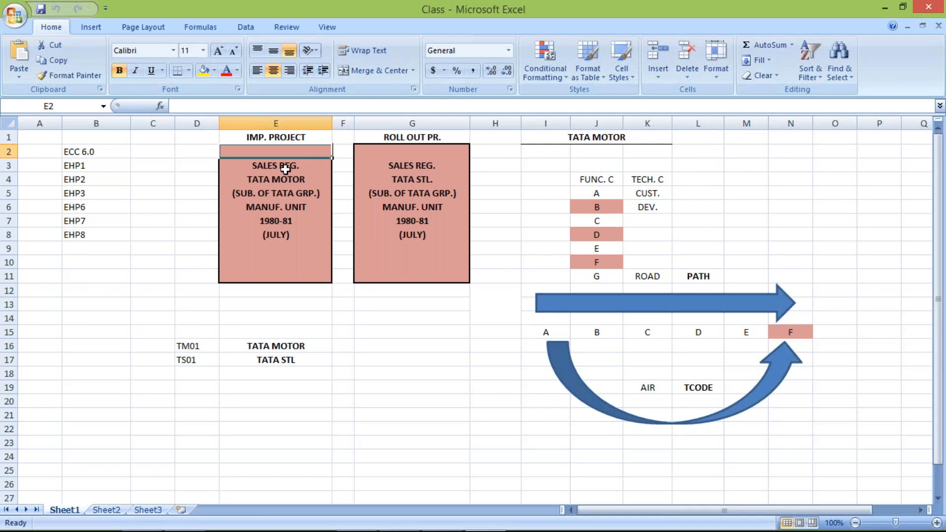
{"action": "left_click", "coordinate": [279, 235]}
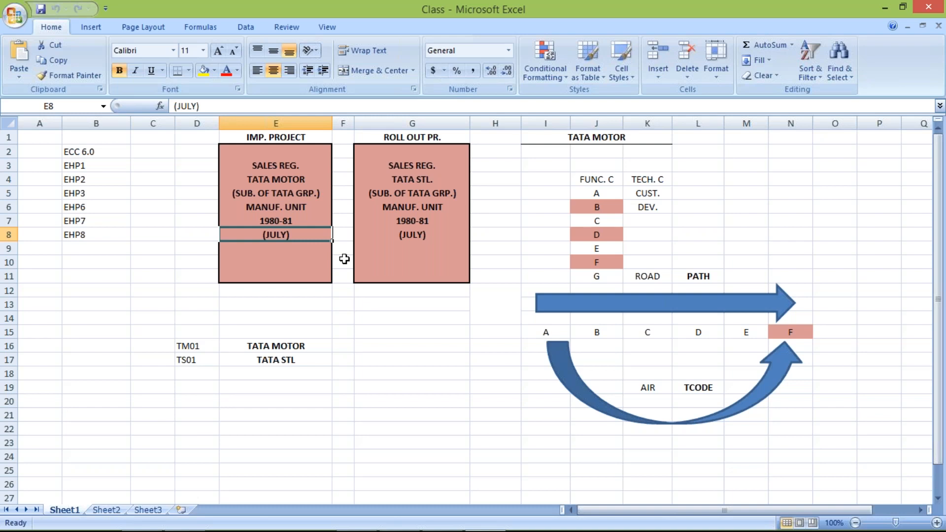
{"action": "left_click_drag", "start_coordinate": [186, 345], "coordinate": [289, 361]}
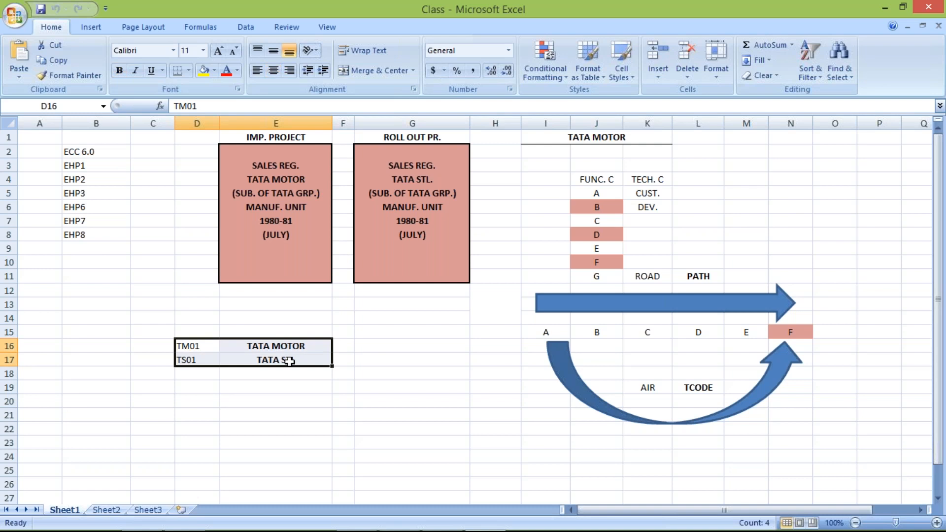
{"action": "key", "text": "Delete"}
{"action": "left_click", "coordinate": [200, 310]}
{"action": "left_click", "coordinate": [228, 358]}
{"action": "left_click", "coordinate": [197, 312]}
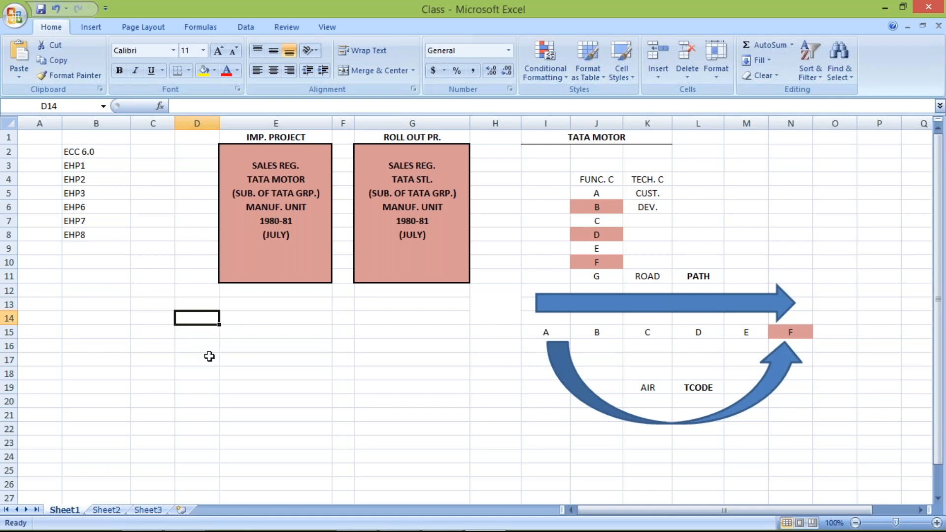
{"action": "left_click", "coordinate": [274, 234]}
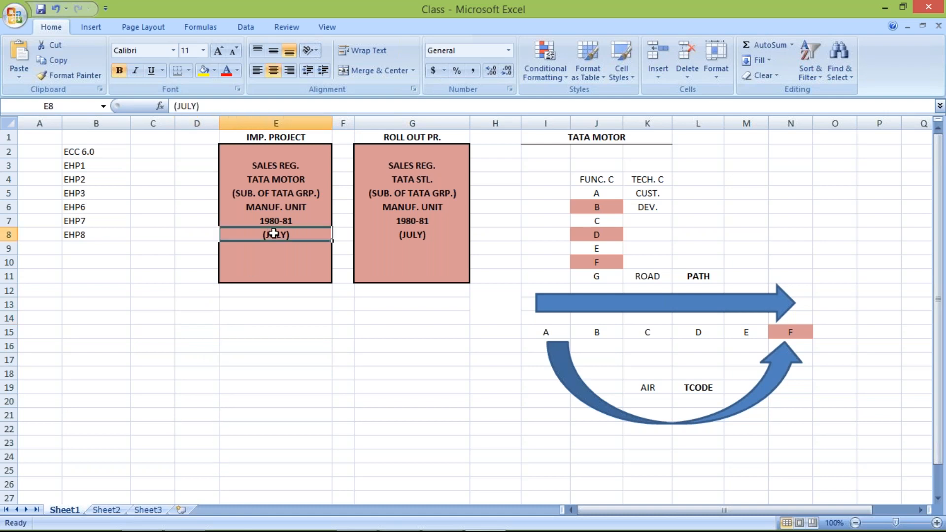
{"action": "left_click", "coordinate": [412, 231]}
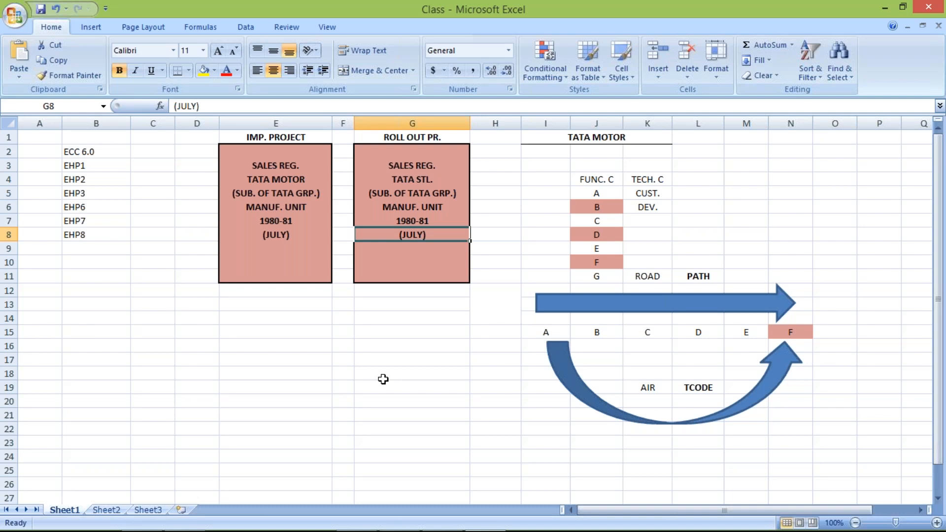
Enter XYZ in capital letters in cell C13 below the project boxes
{"action": "left_click", "coordinate": [153, 304]}
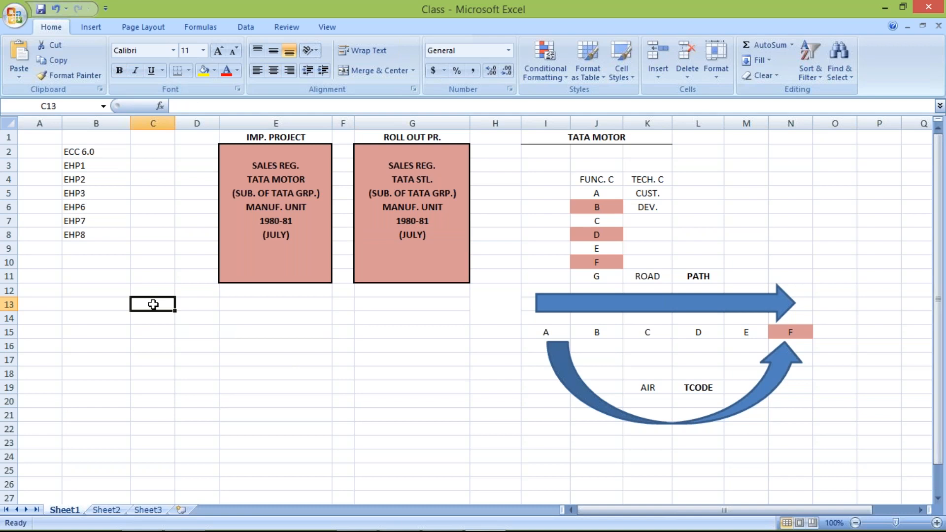
{"action": "type", "text": "xyz"}
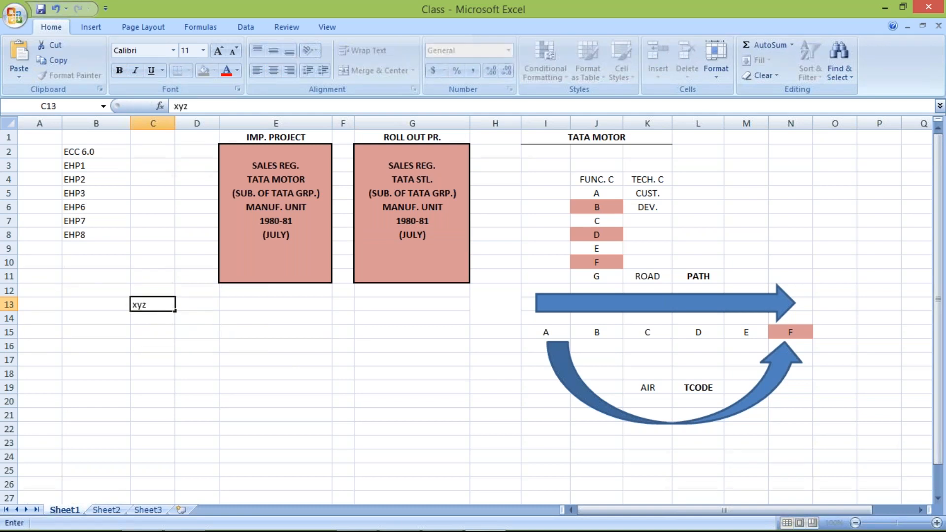
{"action": "key", "text": "Return"}
{"action": "left_click", "coordinate": [153, 305]}
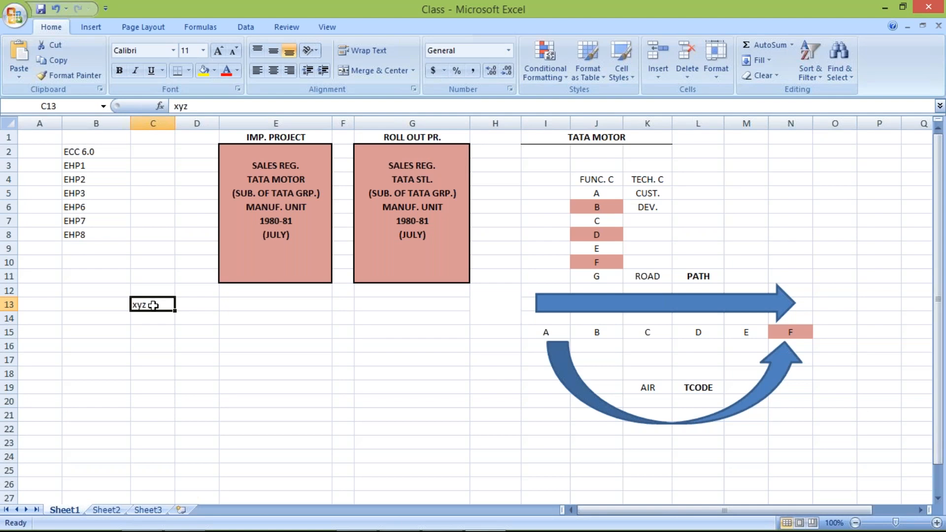
{"action": "type", "text": "XYZ"}
{"action": "key", "text": "Return"}
{"action": "key", "text": "Up"}
Enter the code TM01 in cell D13 beside the XYZ entry
{"action": "left_click", "coordinate": [198, 306]}
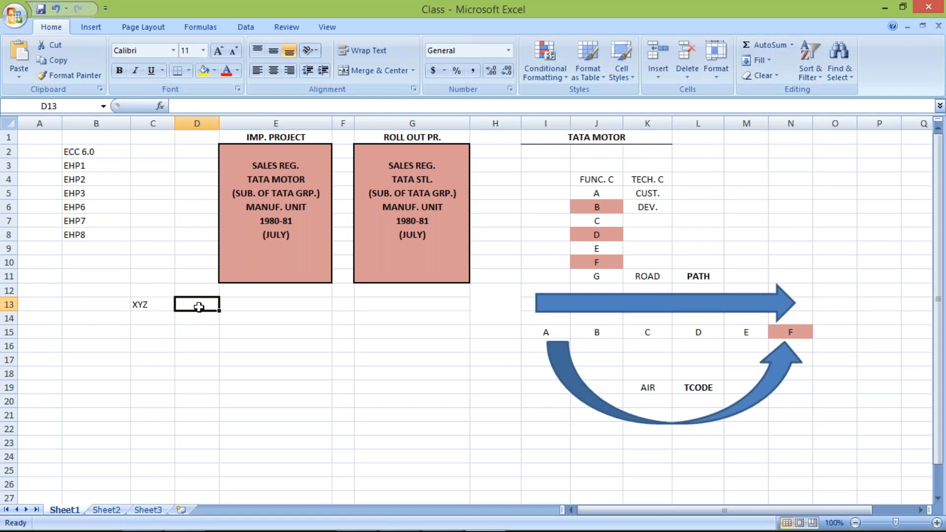
{"action": "type", "text": "TM01"}
{"action": "key", "text": "Return"}
{"action": "key", "text": "Return"}
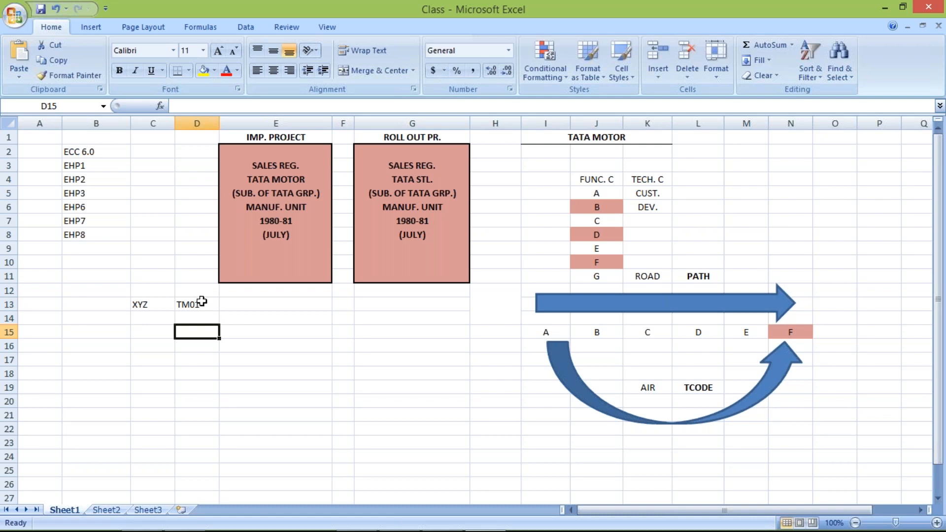
{"action": "left_click", "coordinate": [206, 303]}
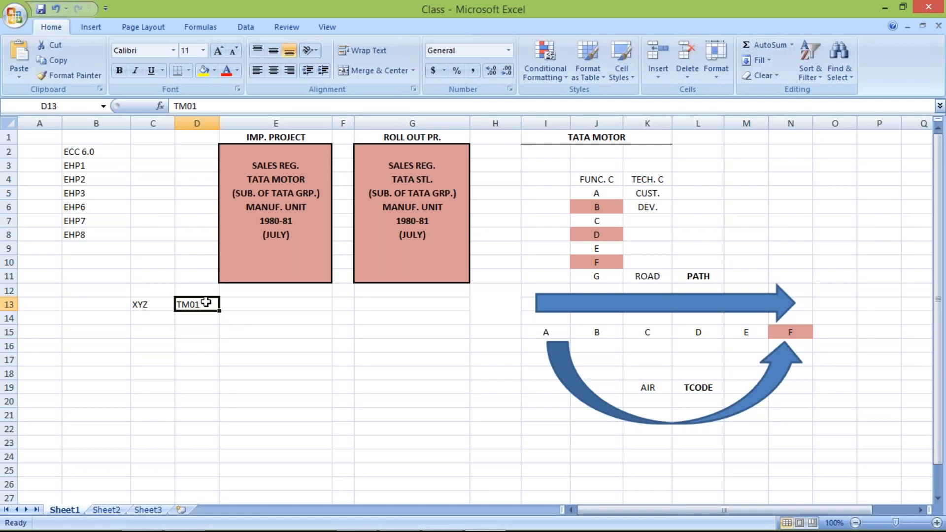
{"action": "left_click", "coordinate": [154, 302]}
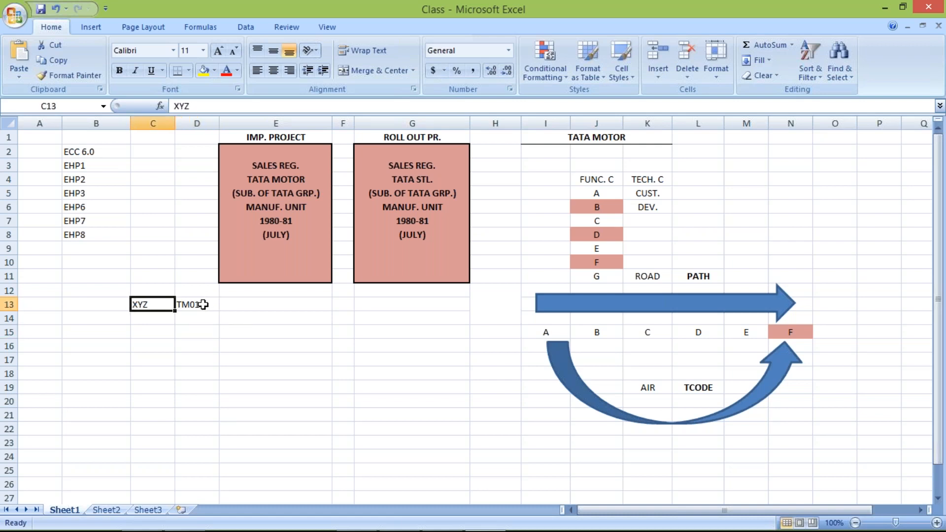
{"action": "left_click", "coordinate": [202, 305]}
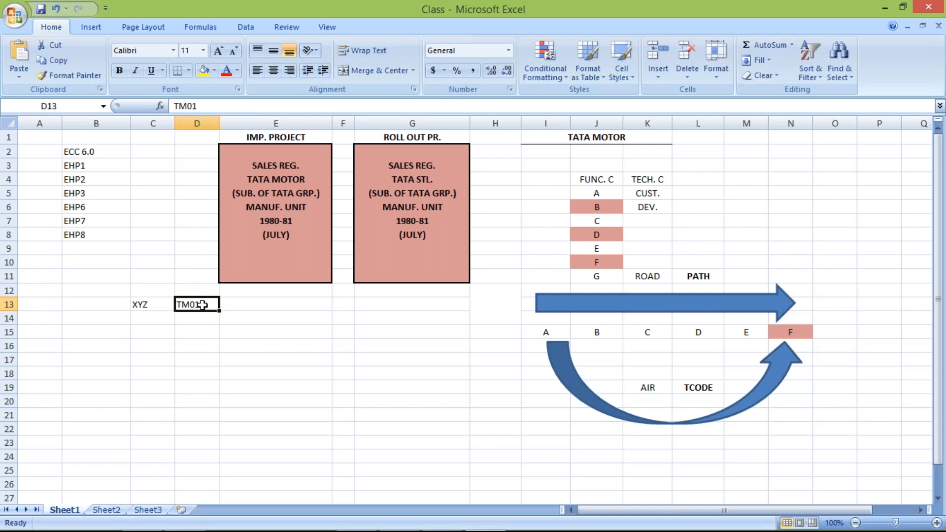
Add a second row under TM01 with TS01 in D14 and XYZ in C14
{"action": "left_click", "coordinate": [202, 321]}
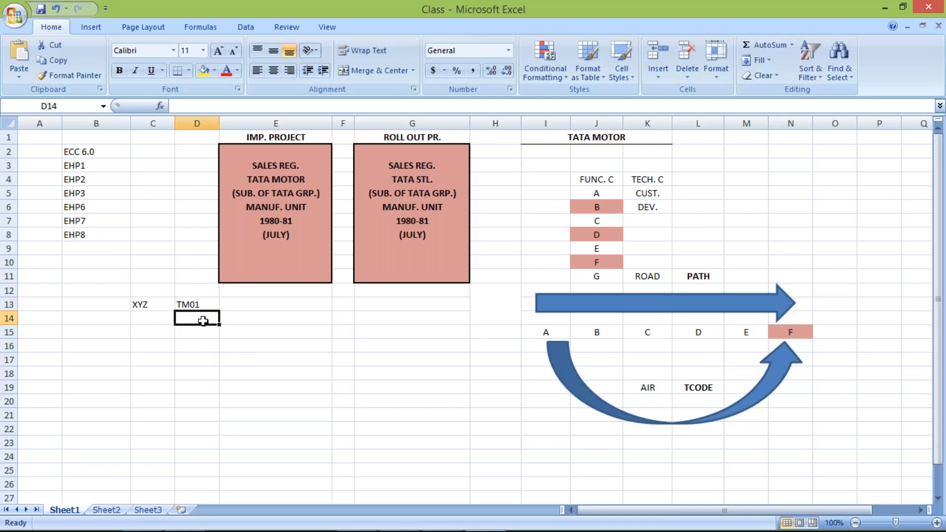
{"action": "type", "text": "TS01"}
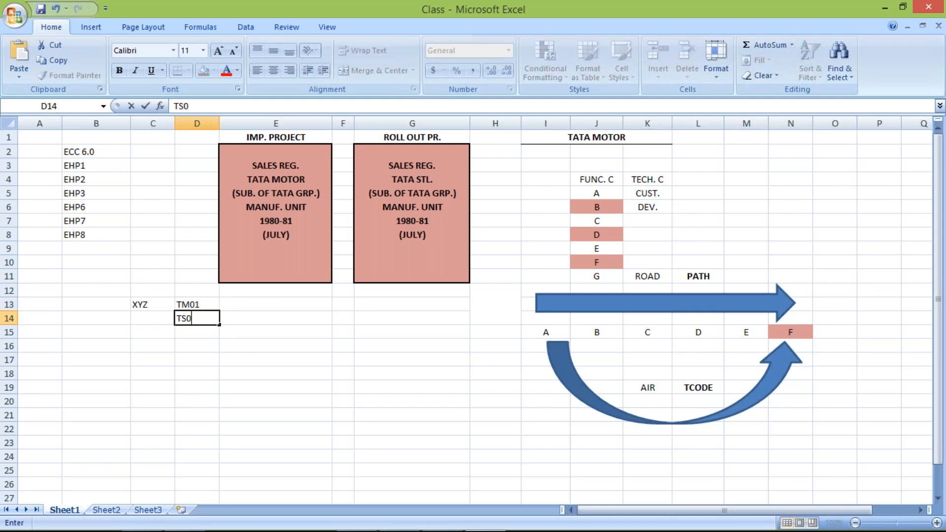
{"action": "key", "text": "Return"}
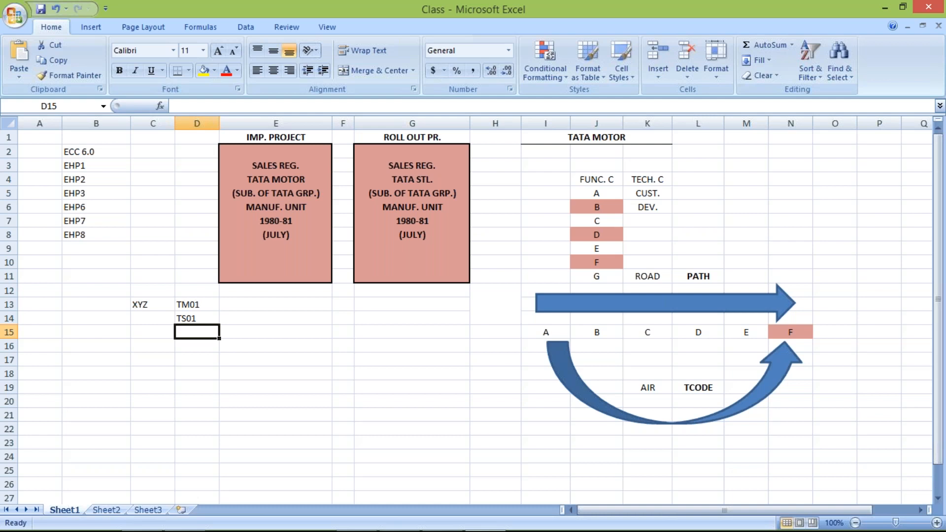
{"action": "key", "text": "Left"}
{"action": "key", "text": "Up"}
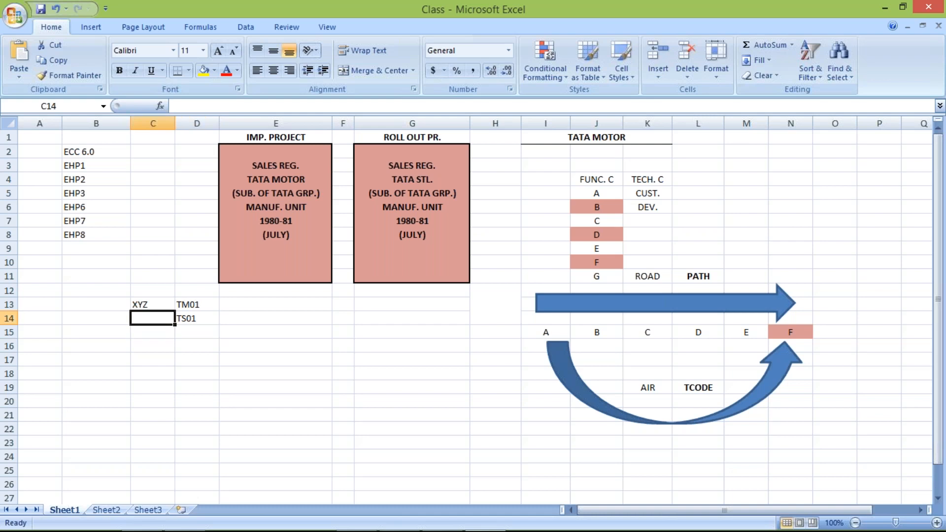
{"action": "type", "text": "XYZ"}
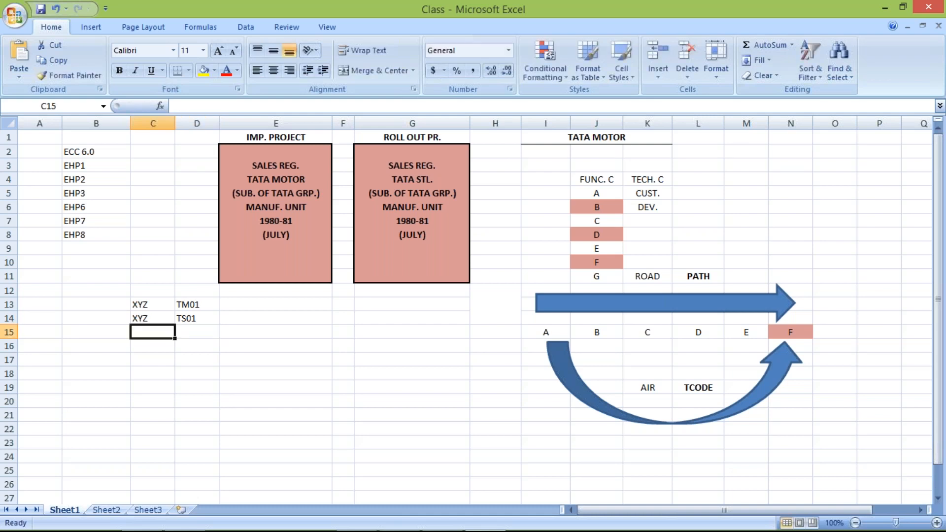
Add a third row with TC01 in D15 and XYZ in C15
{"action": "left_click", "coordinate": [192, 319]}
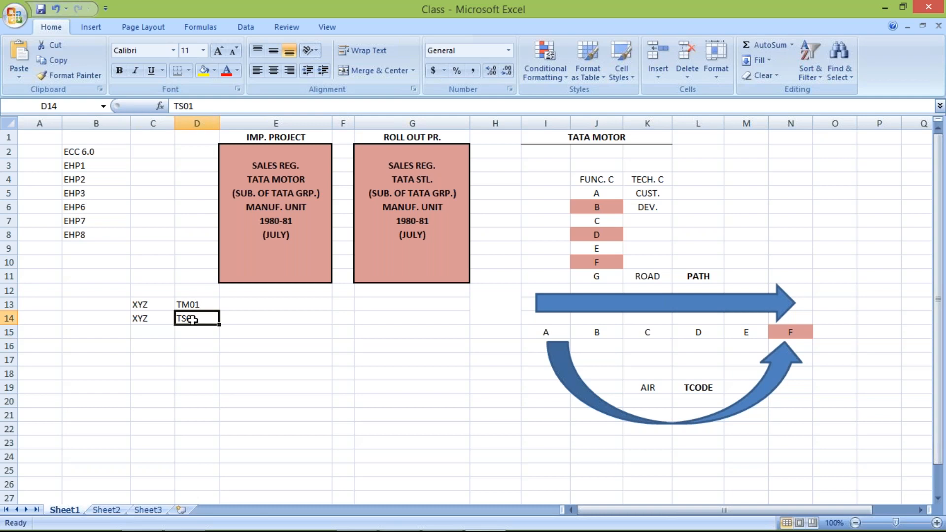
{"action": "left_click", "coordinate": [192, 334]}
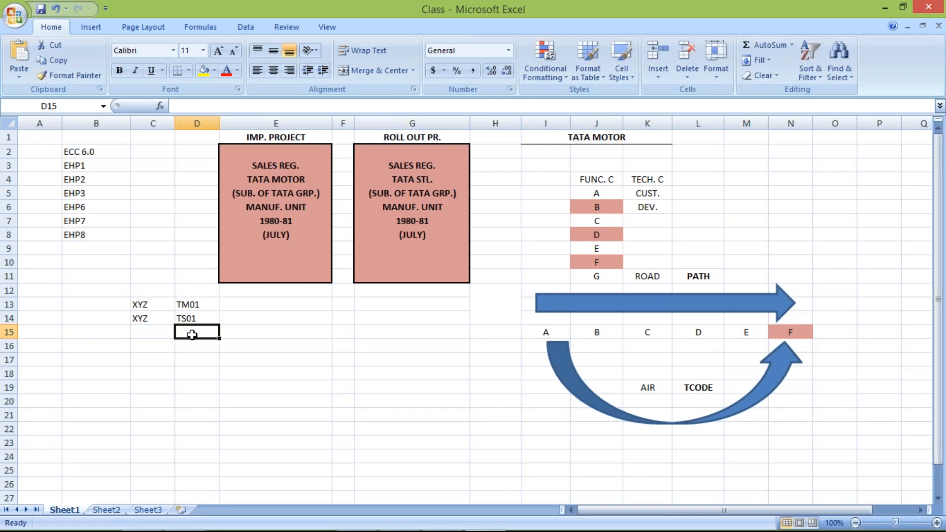
{"action": "type", "text": "TC01"}
{"action": "key", "text": "Return"}
{"action": "left_click", "coordinate": [147, 329]}
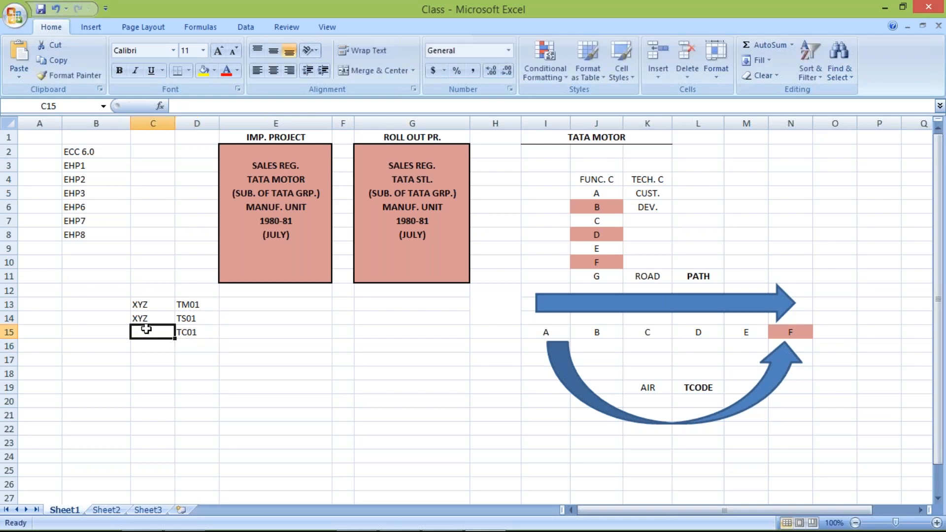
{"action": "type", "text": "XYZ"}
{"action": "left_click", "coordinate": [253, 384]}
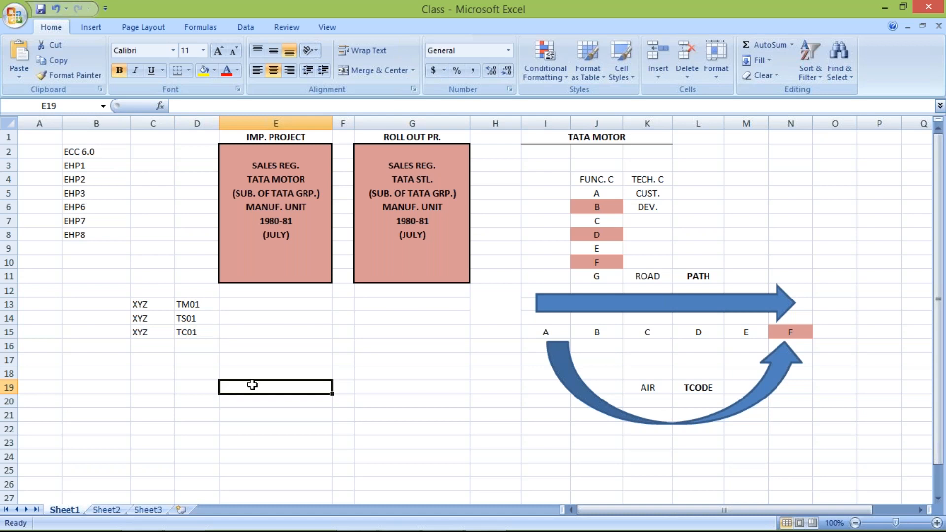
{"action": "left_click", "coordinate": [156, 305]}
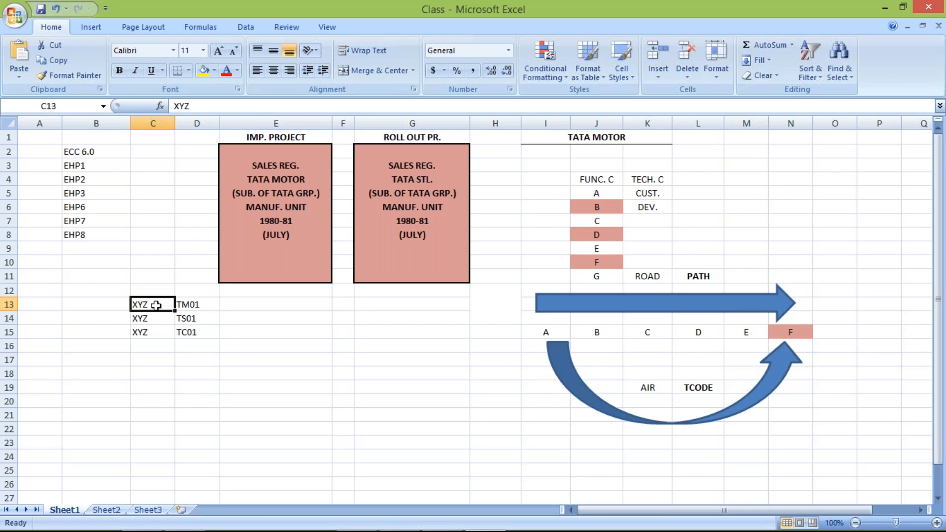
{"action": "key", "text": "Down"}
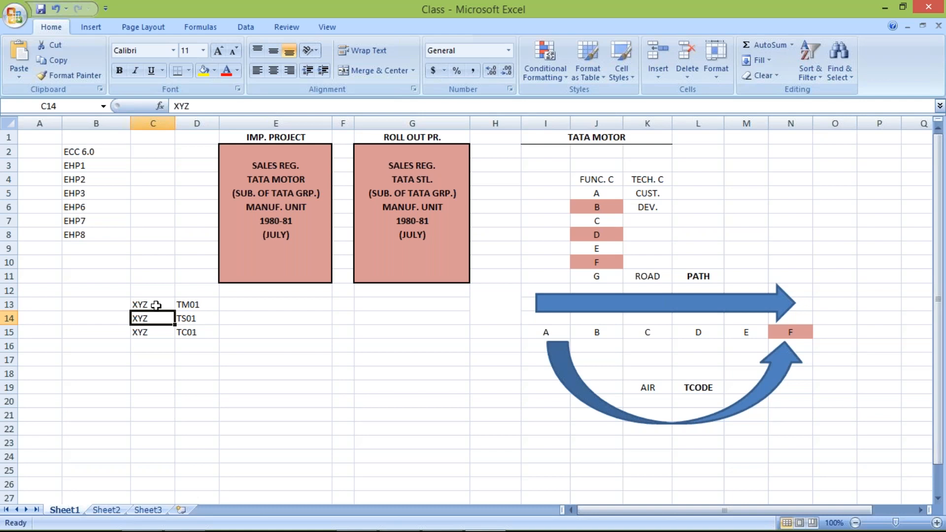
{"action": "key", "text": "Down"}
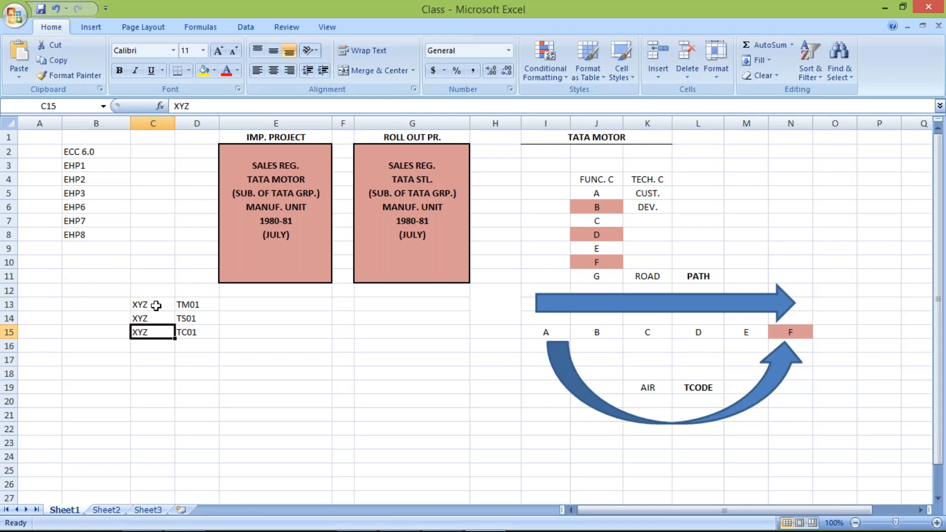
Enter 1+1 in cell B13, in the same row as TM01
{"action": "left_click", "coordinate": [109, 305]}
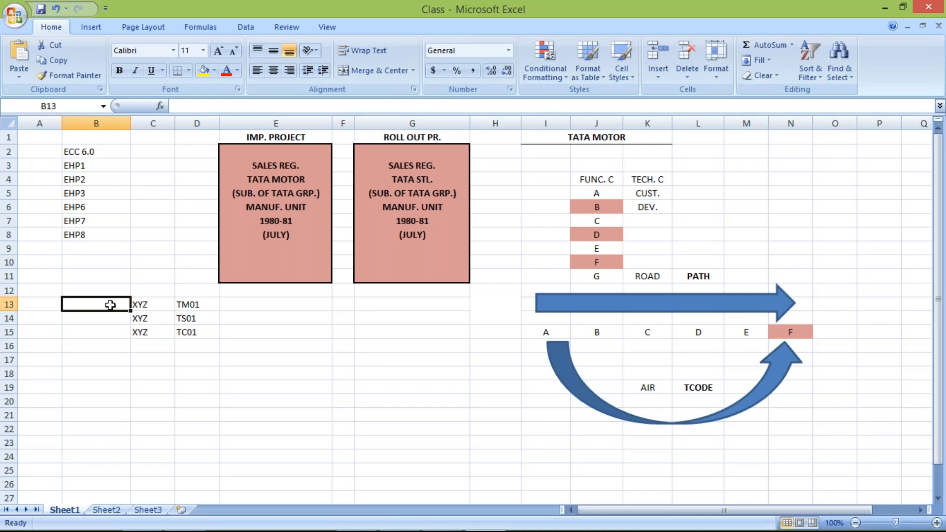
{"action": "type", "text": "1+1"}
{"action": "key", "text": "Return"}
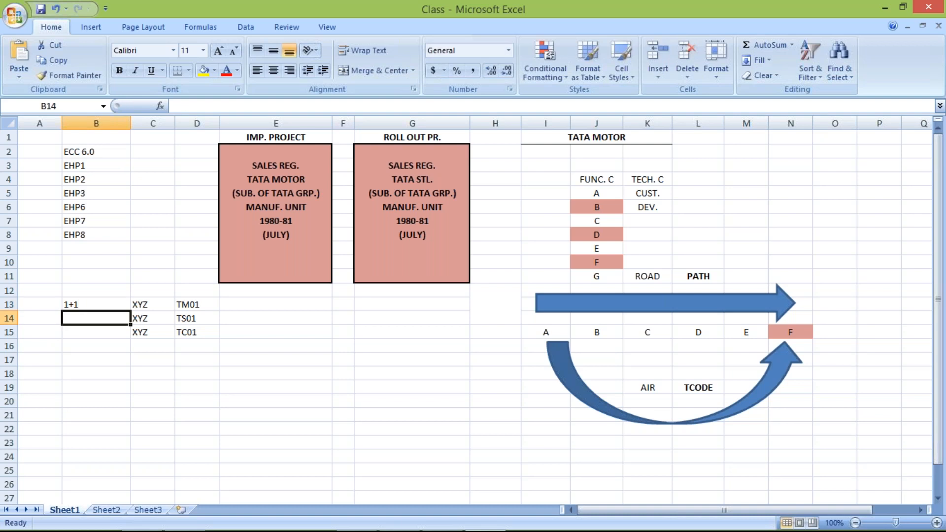
{"action": "key", "text": "Up"}
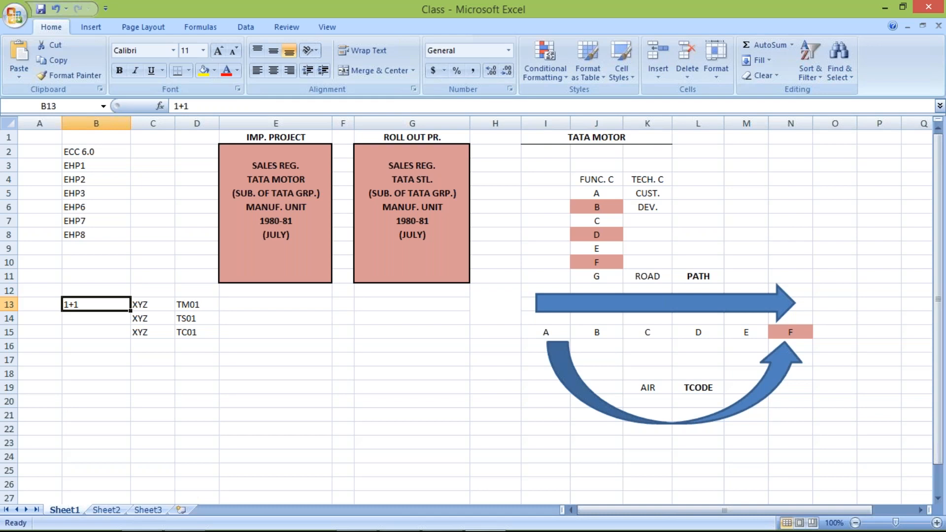
Narrow column B slightly and center its contents horizontally
{"action": "left_click", "coordinate": [35, 305]}
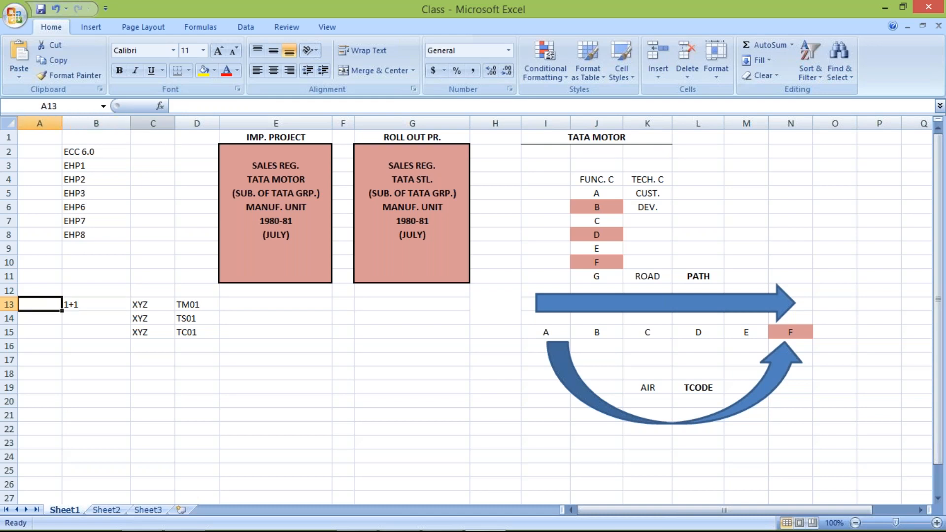
{"action": "left_click_drag", "start_coordinate": [130, 124], "coordinate": [111, 127]}
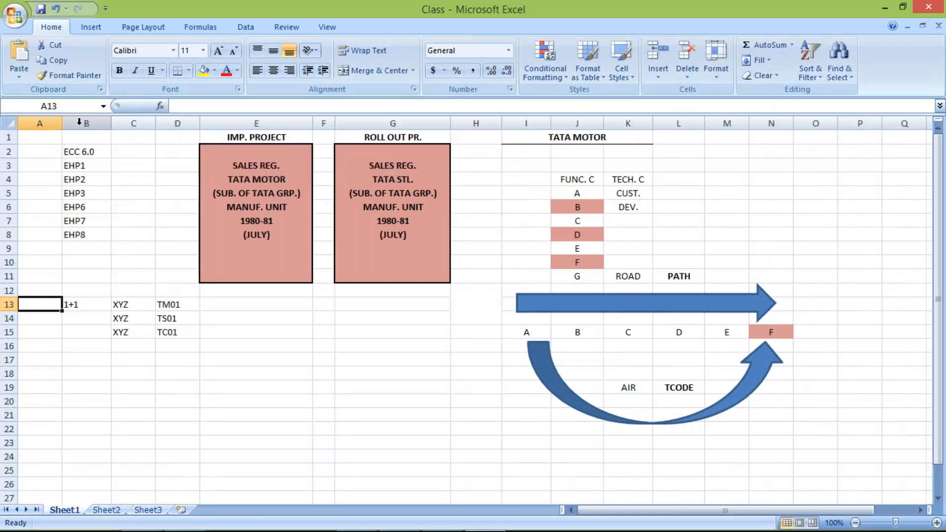
{"action": "left_click", "coordinate": [80, 123]}
{"action": "left_click", "coordinate": [273, 70]}
Label the TM01 row by entering IMP. in cell A13
{"action": "left_click", "coordinate": [36, 305]}
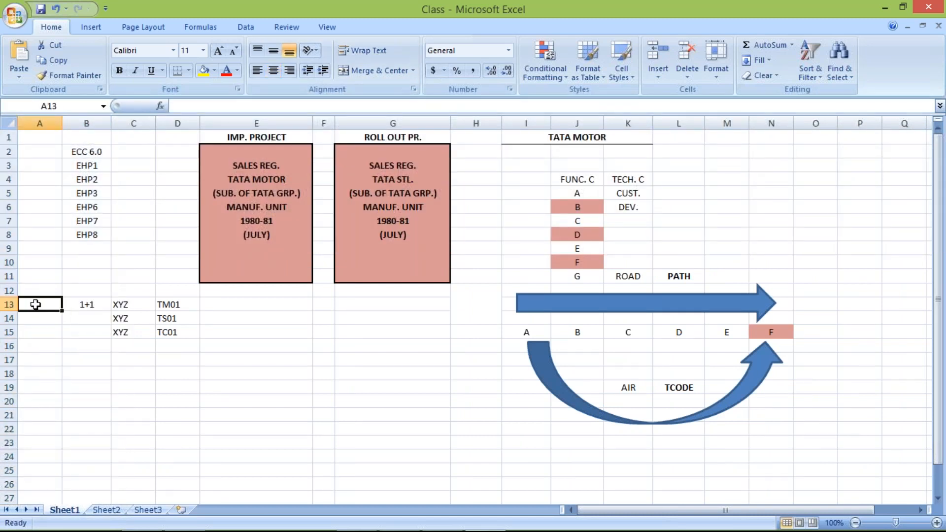
{"action": "type", "text": "IMP."}
{"action": "key", "text": "Return"}
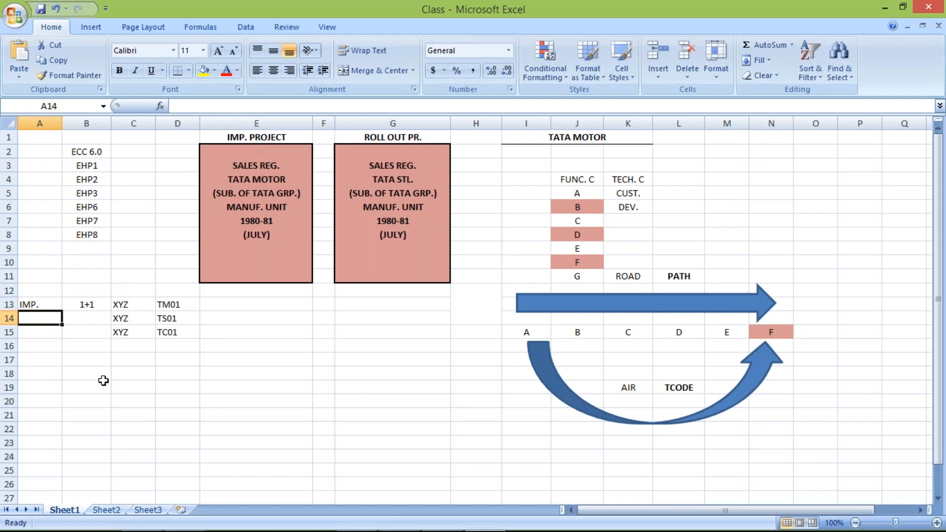
Label the TS01 row by entering RL OUT in cell A14
{"action": "type", "text": "RLU"}
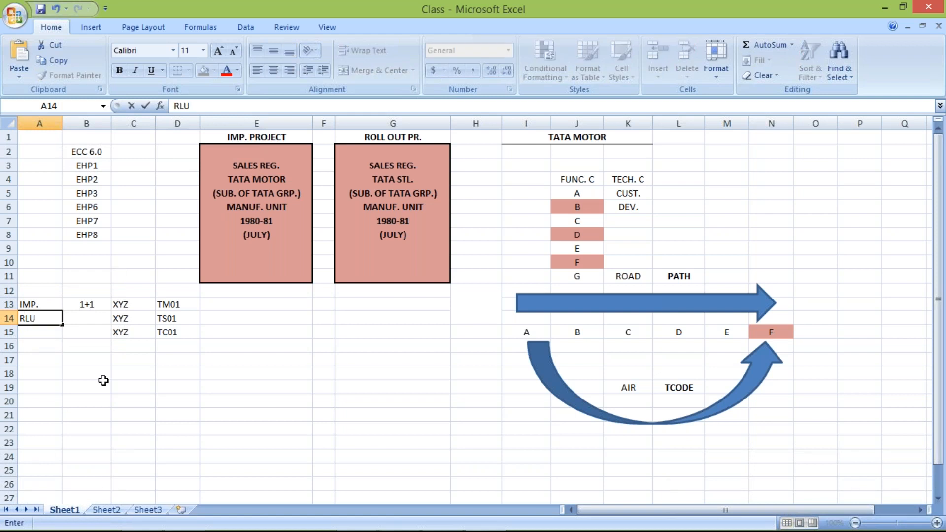
{"action": "key", "text": "BackSpace"}
{"action": "type", "text": "OURR"}
{"action": "key", "text": "BackSpace"}
{"action": "type", "text": "T"}
{"action": "left_click", "coordinate": [48, 318]}
{"action": "key", "text": "BackSpace"}
{"action": "left_click", "coordinate": [29, 318]}
{"action": "left_click", "coordinate": [93, 318]}
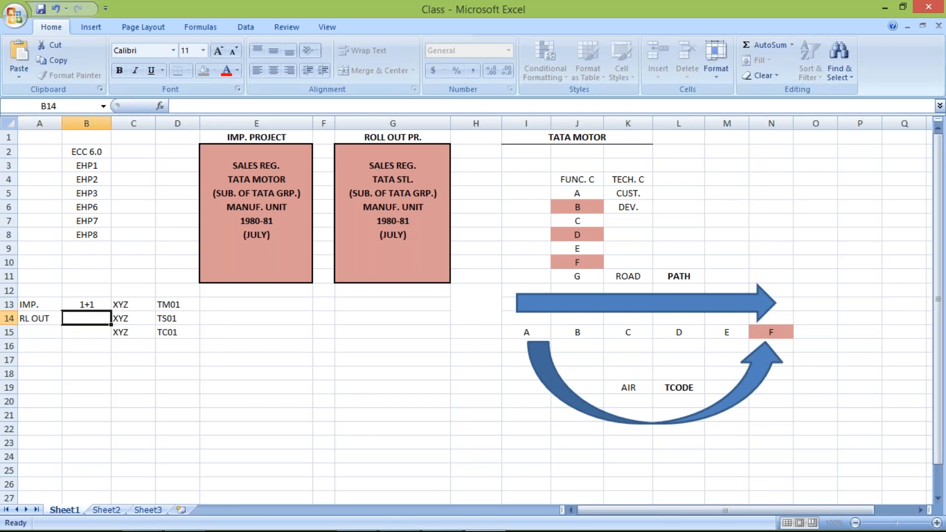
Enter 1 in cells B14 and B15, alongside the TS01 and TC01 rows
{"action": "type", "text": "1"}
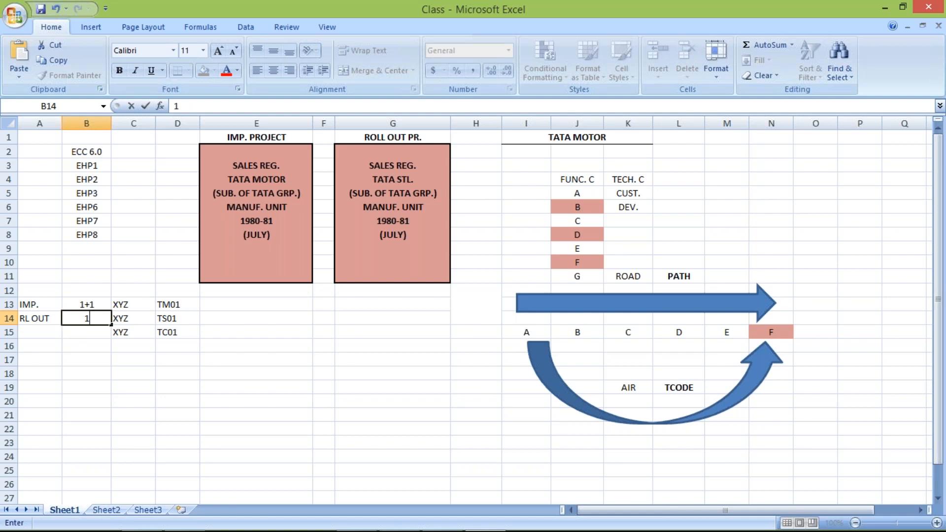
{"action": "key", "text": "Return"}
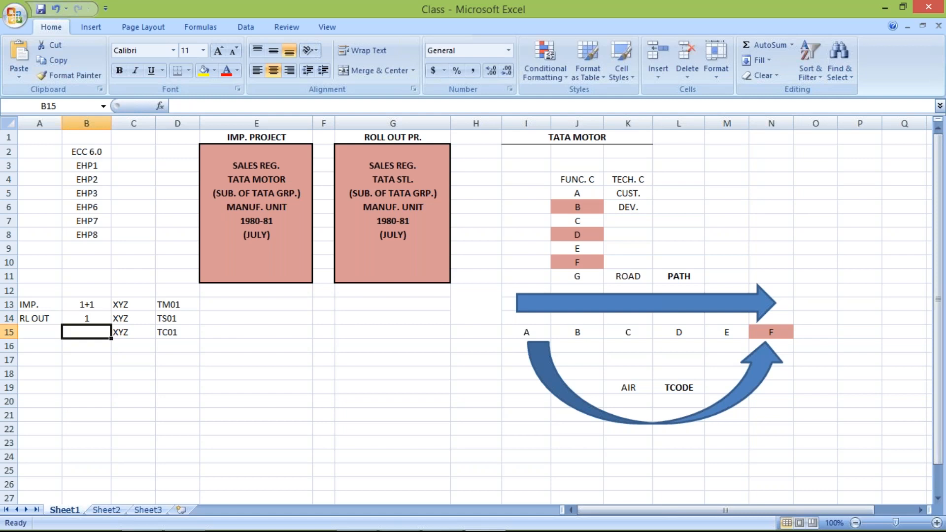
{"action": "type", "text": "1"}
{"action": "key", "text": "Return"}
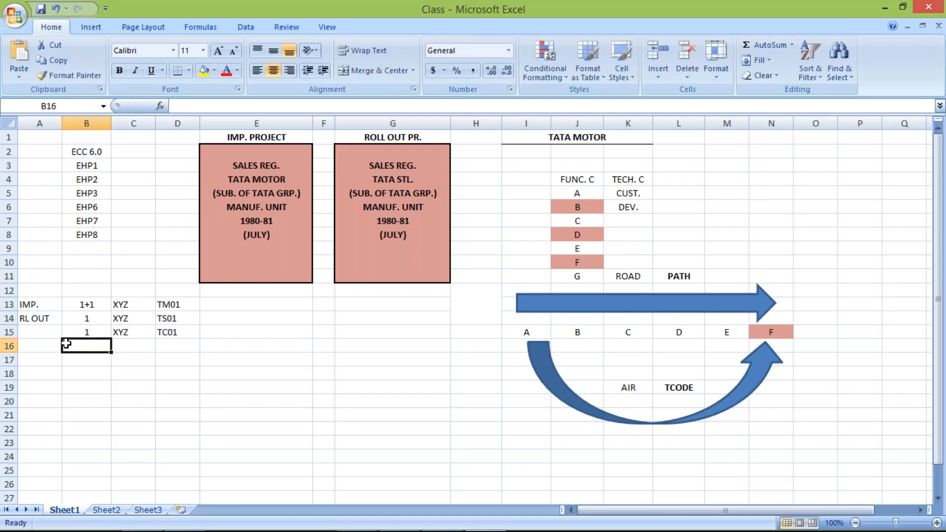
Label the TC01 row by entering RL OUT in cell A15
{"action": "left_click", "coordinate": [49, 335]}
{"action": "type", "text": "RL OUT"}
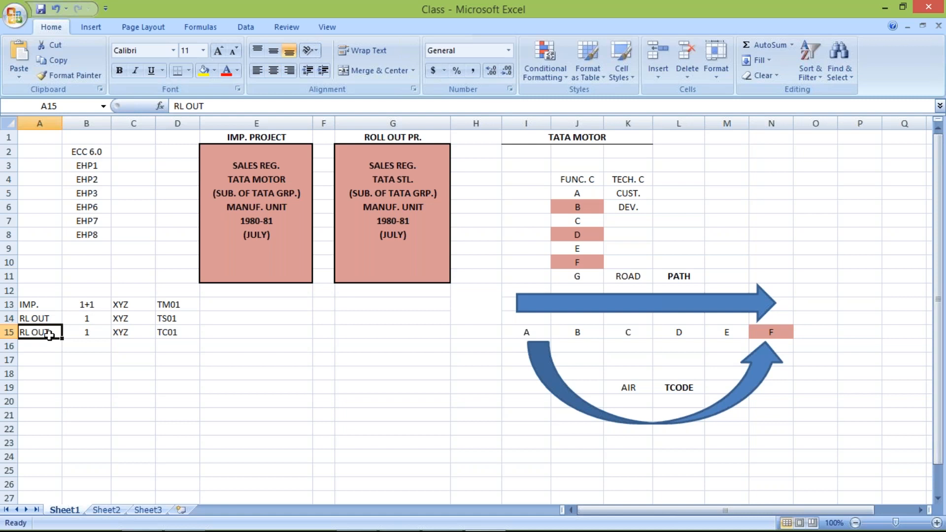
{"action": "left_click", "coordinate": [101, 375]}
{"action": "left_click", "coordinate": [93, 322]}
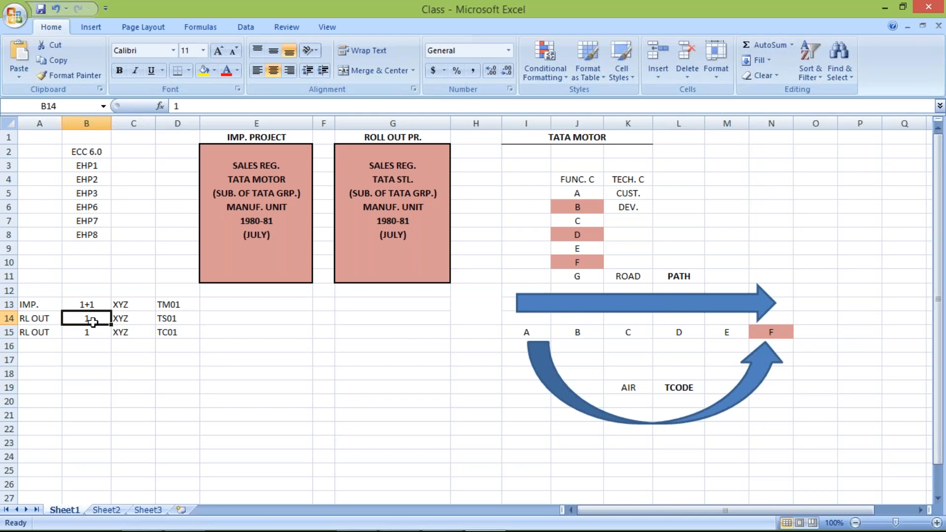
{"action": "left_click", "coordinate": [82, 335]}
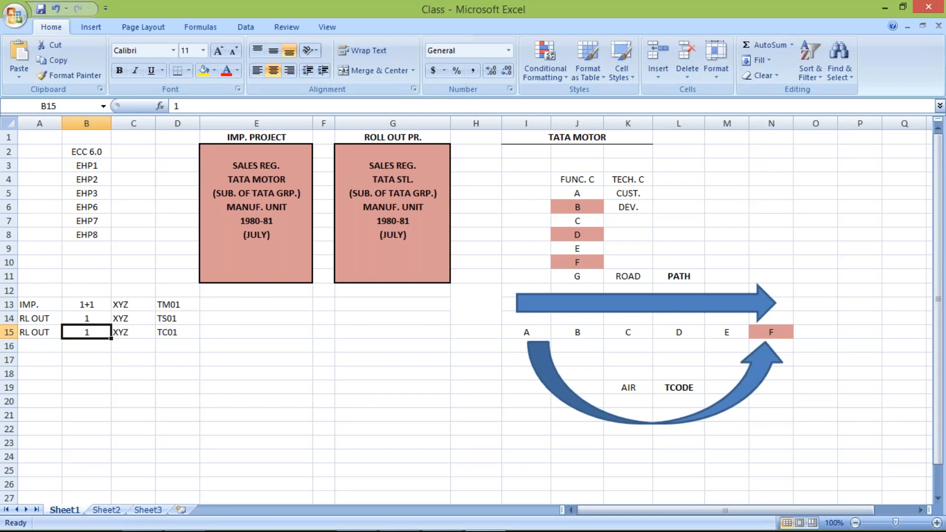
Switch to the 7_Basic Setting presentation in PowerPoint to view slide 3 on the Posting Period Variant, and return to the Class workbook in Excel
{"action": "mouse_move", "coordinate": [295, 529]}
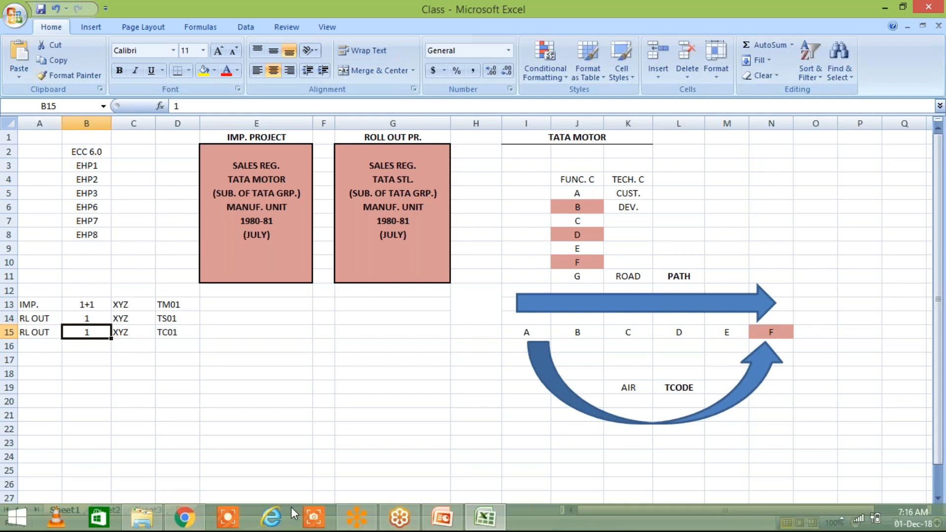
{"action": "left_click", "coordinate": [442, 517]}
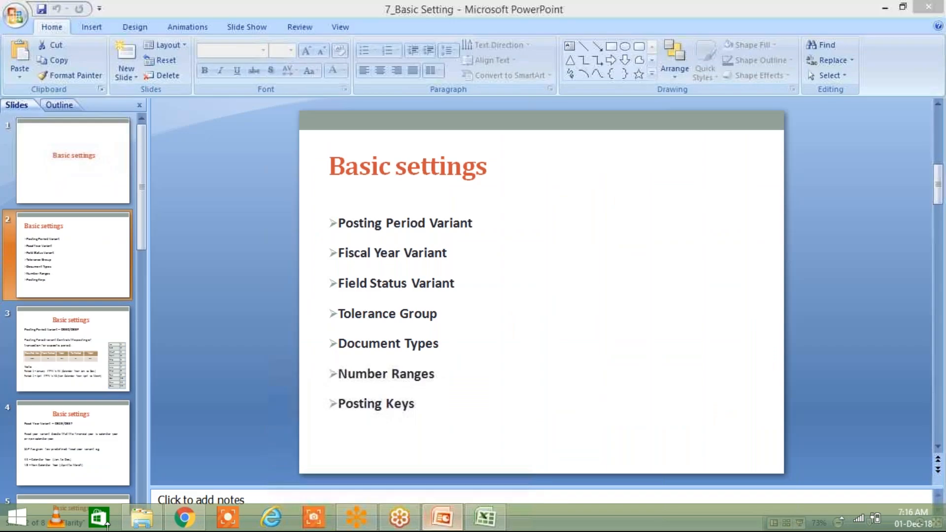
{"action": "left_click", "coordinate": [79, 347]}
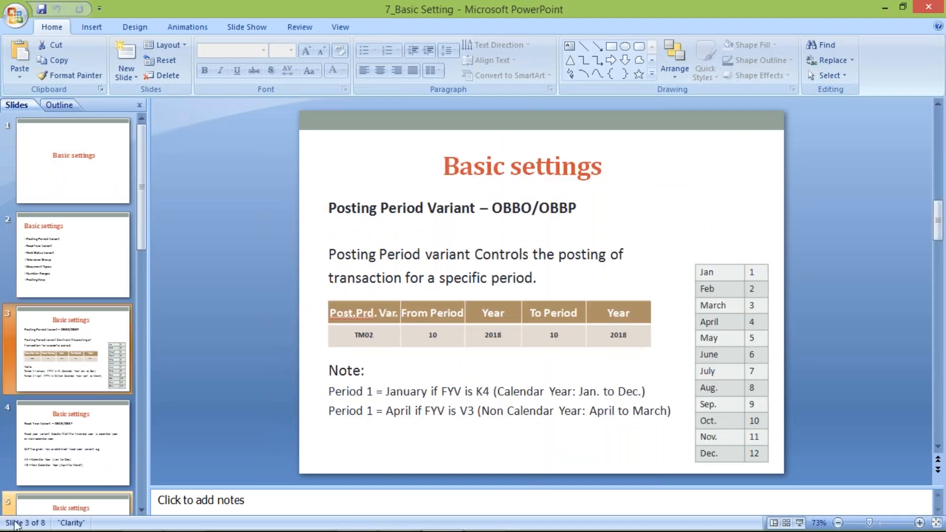
{"action": "mouse_move", "coordinate": [365, 527]}
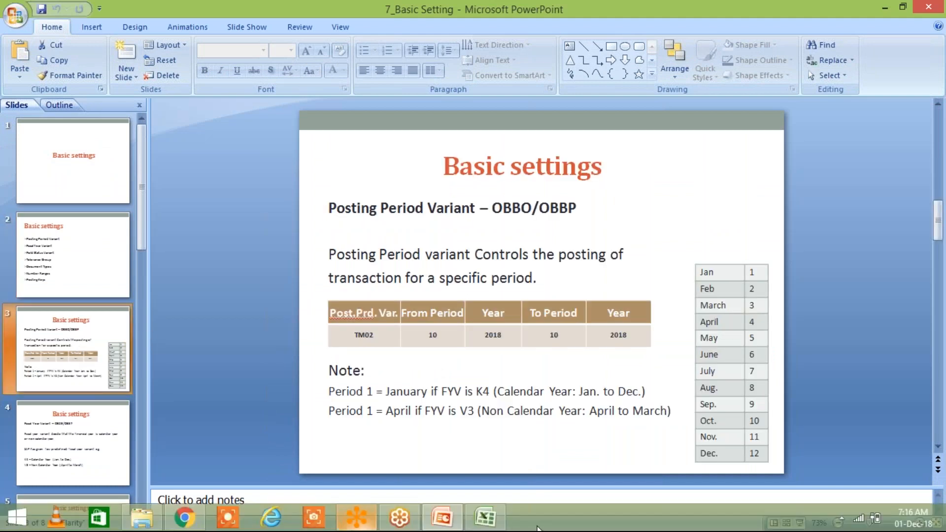
{"action": "left_click", "coordinate": [484, 517]}
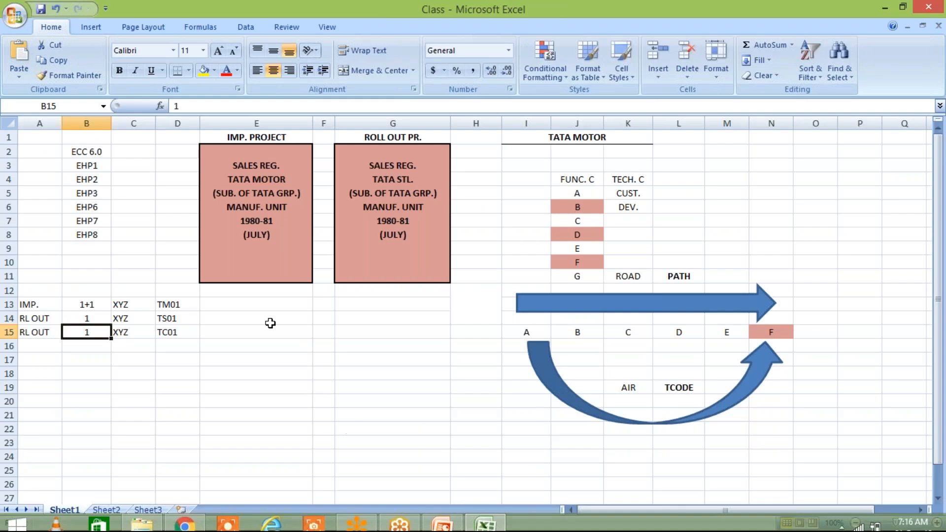
{"action": "left_click", "coordinate": [260, 253]}
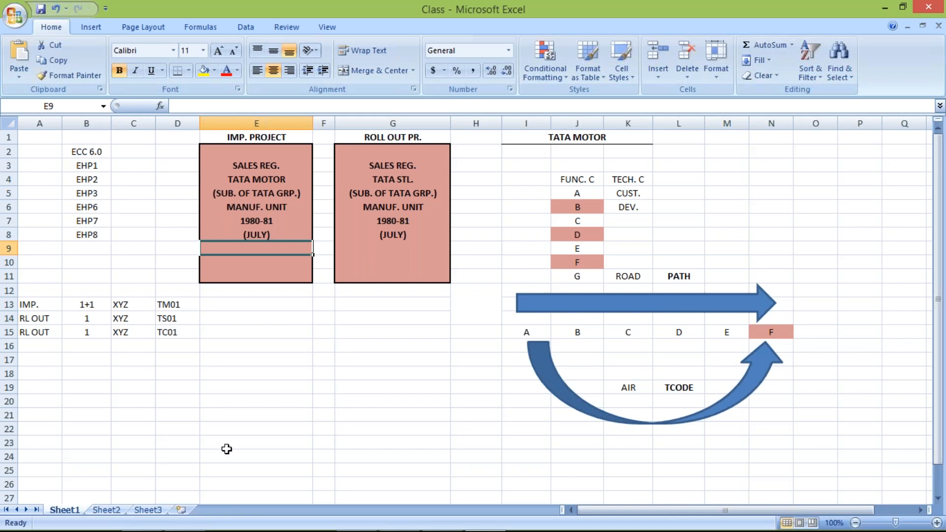
{"action": "left_click", "coordinate": [227, 375]}
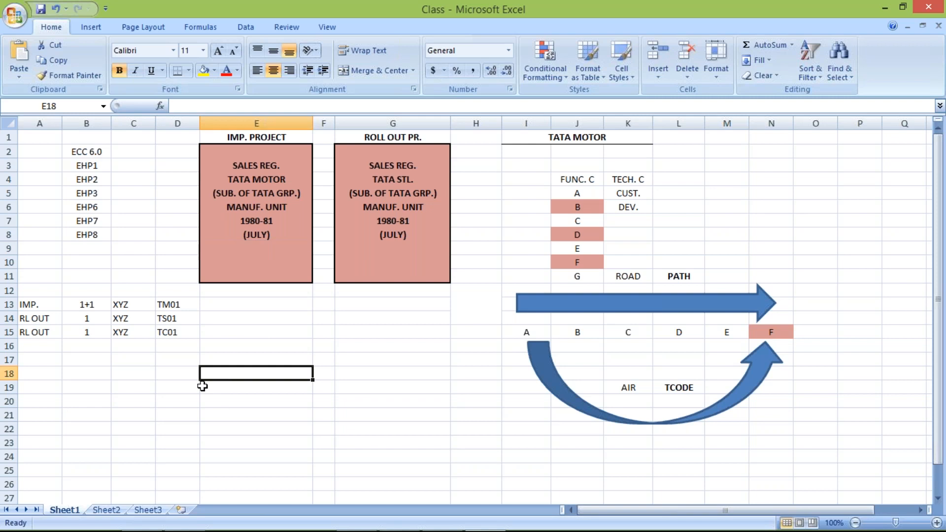
{"action": "left_click", "coordinate": [80, 373]}
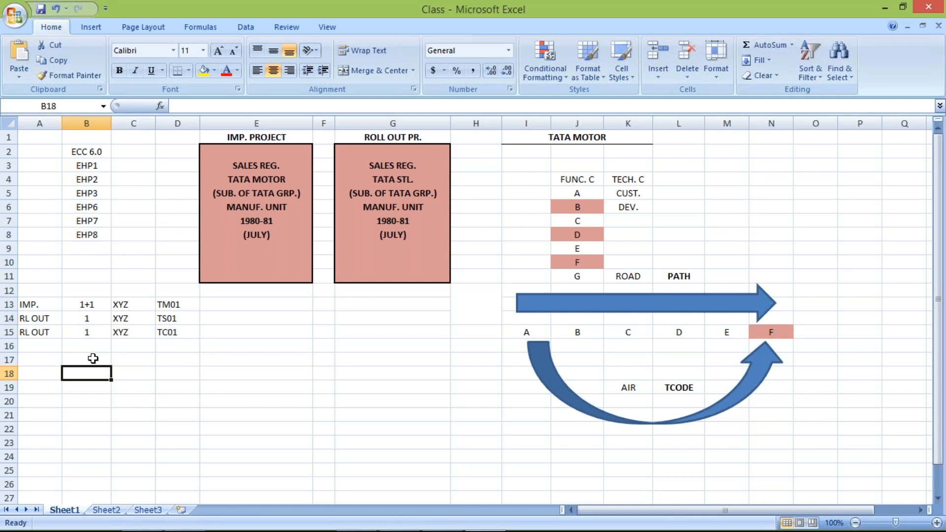
Enter the heading NOV. in cell B17 and make it bold
{"action": "left_click", "coordinate": [93, 359]}
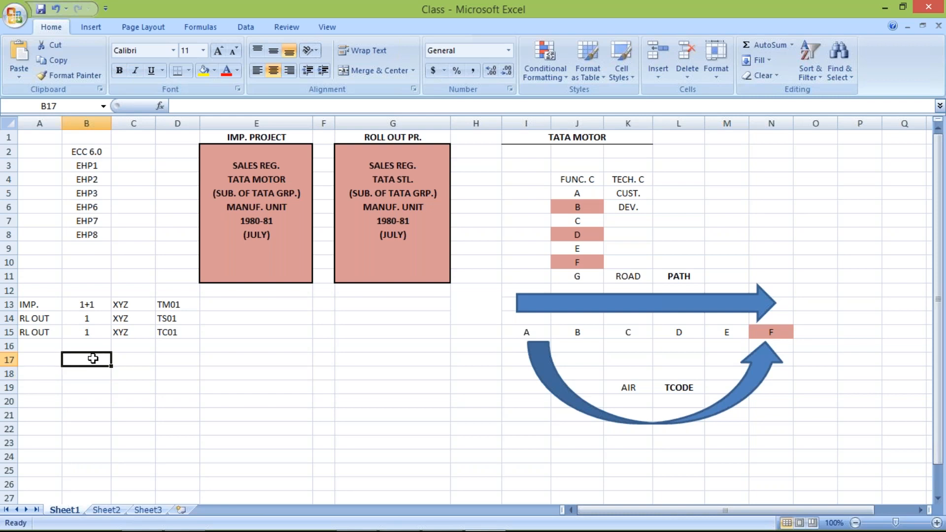
{"action": "type", "text": "NOV."}
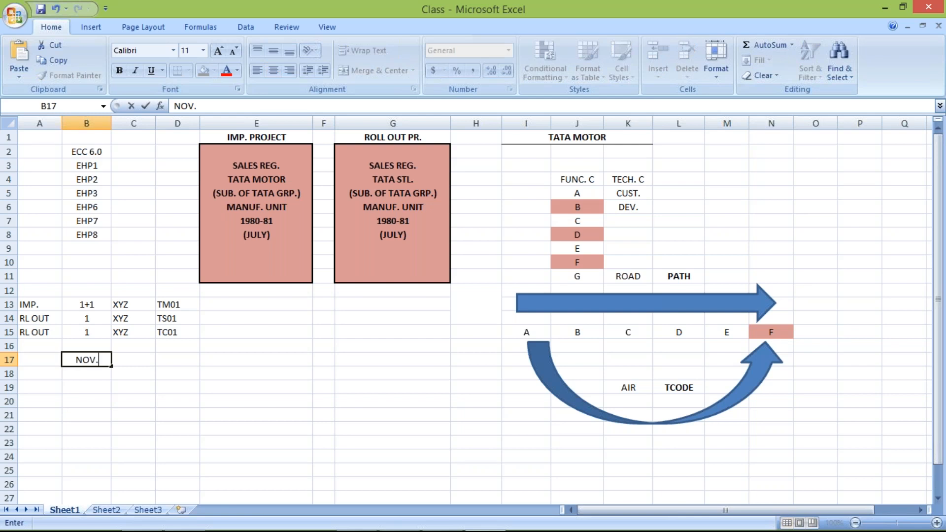
{"action": "key", "text": "Return"}
{"action": "key", "text": "Up"}
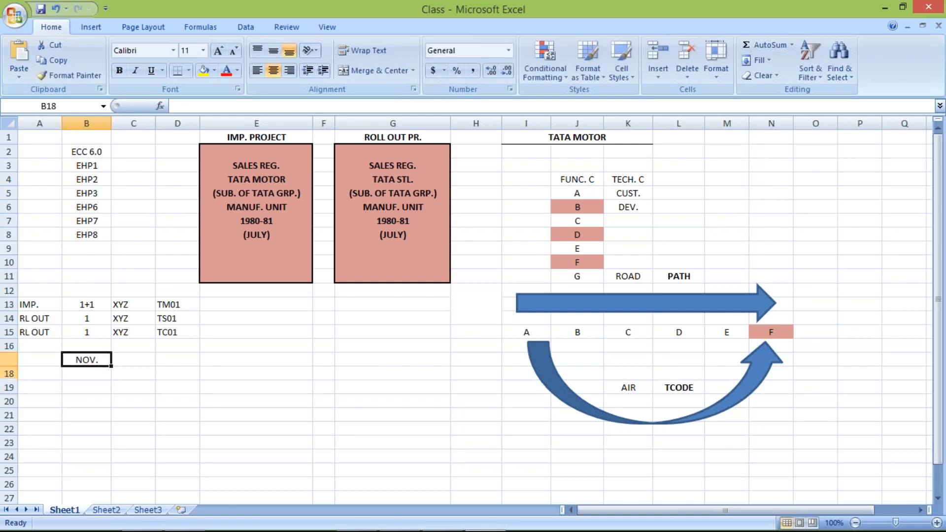
{"action": "key", "text": "ctrl+b"}
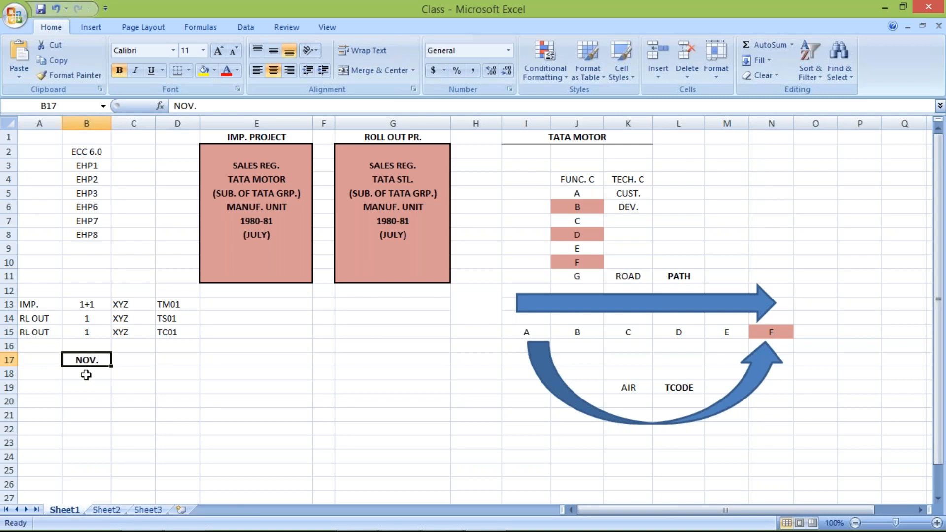
Enter the amounts 1000, 1500, 2000 and 1000 in cells B18 to B21 under the NOV. heading
{"action": "left_click", "coordinate": [86, 374]}
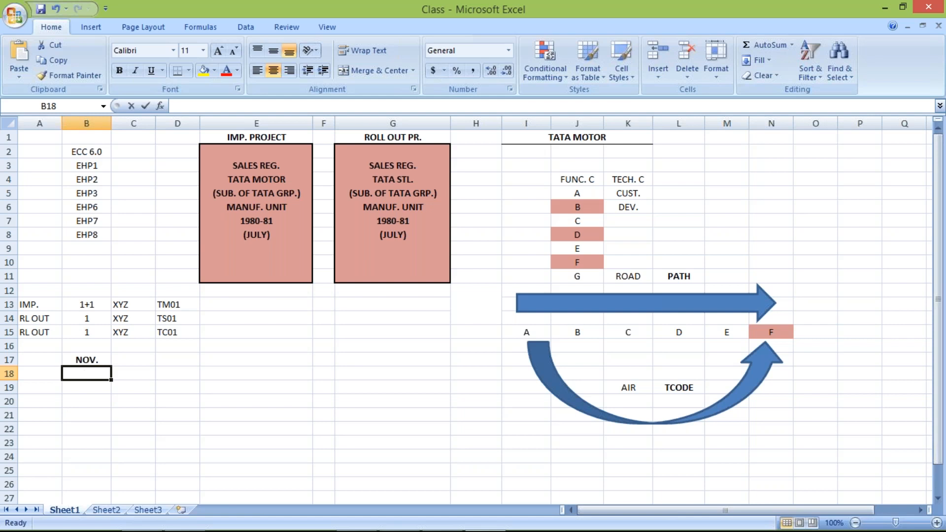
{"action": "type", "text": "1000"}
{"action": "key", "text": "Return"}
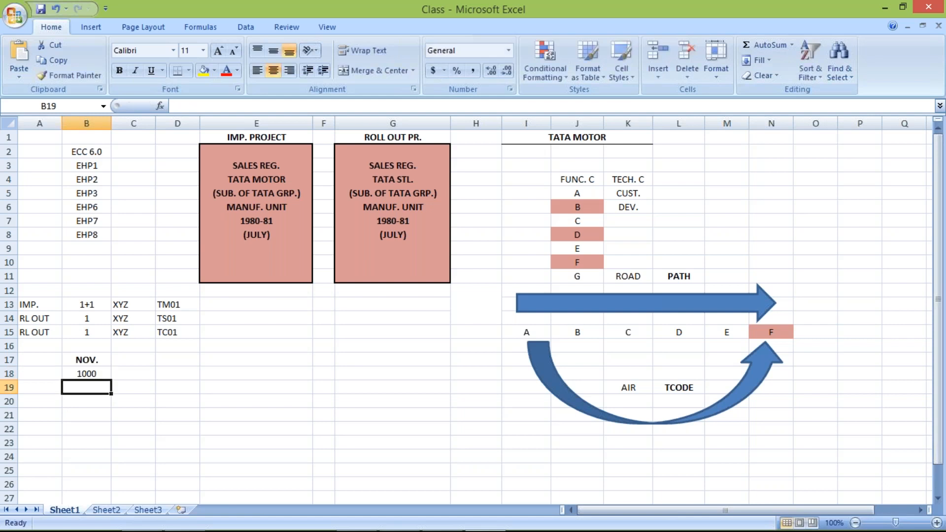
{"action": "type", "text": "1500"}
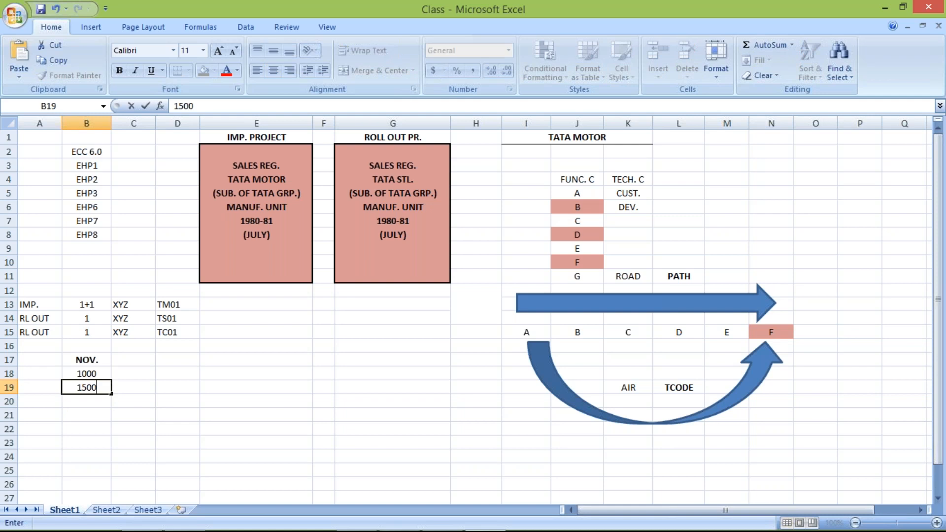
{"action": "key", "text": "Return"}
{"action": "type", "text": "2000"}
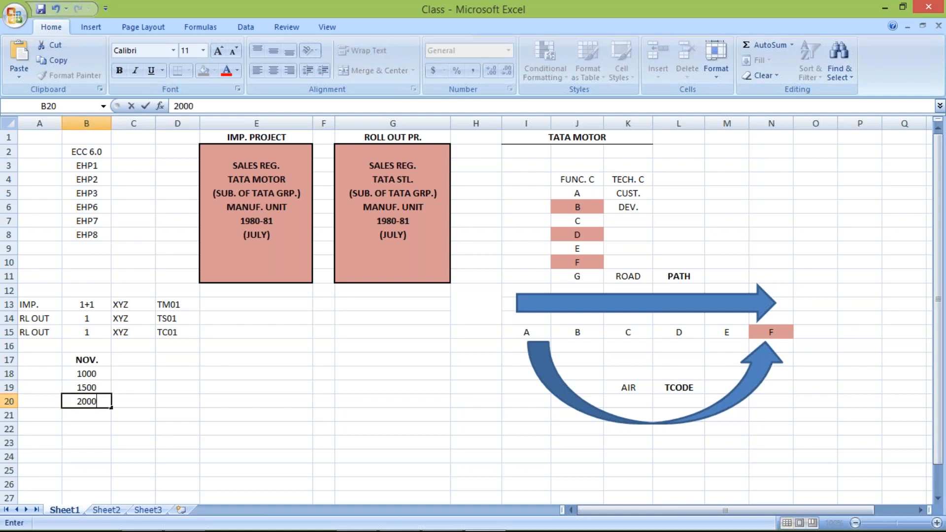
{"action": "key", "text": "Return"}
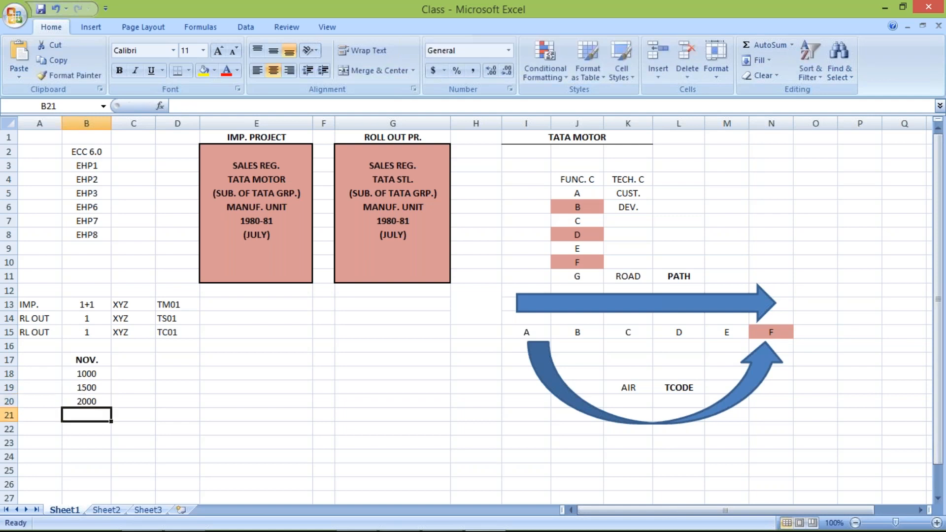
{"action": "type", "text": "1000"}
{"action": "key", "text": "Return"}
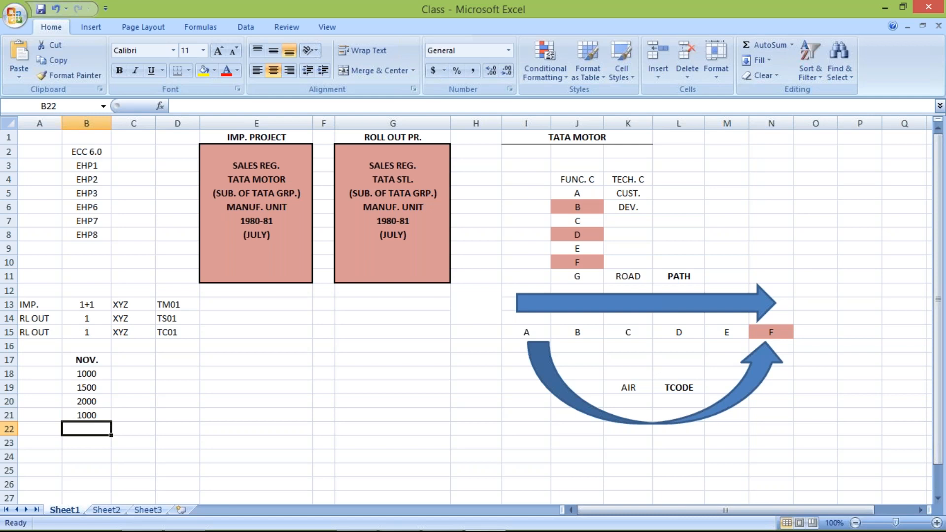
Examine the amounts under the NOV. heading one by one, along with the TATA MOTOR title
{"action": "left_click", "coordinate": [87, 374]}
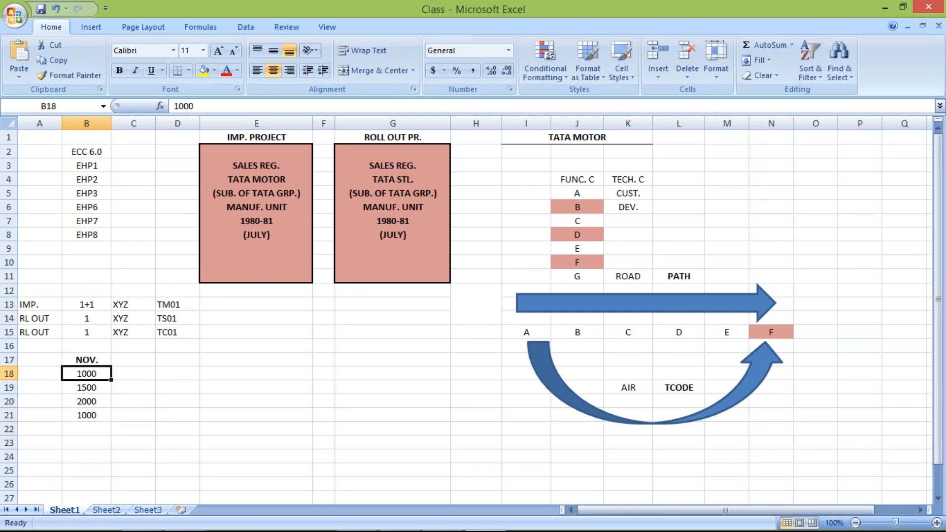
{"action": "left_click", "coordinate": [86, 400]}
{"action": "left_click", "coordinate": [86, 377]}
{"action": "left_click", "coordinate": [87, 390]}
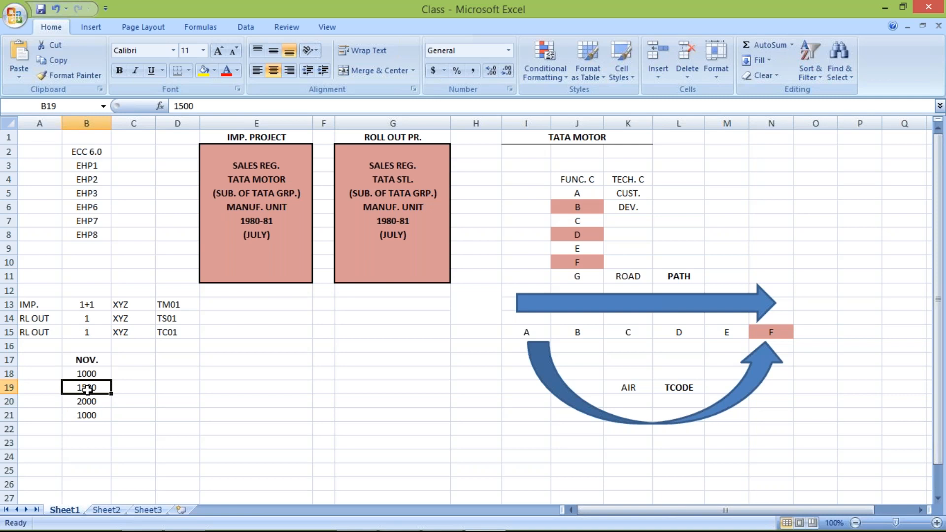
{"action": "key", "text": "Down"}
{"action": "key", "text": "Down"}
{"action": "key", "text": "Down"}
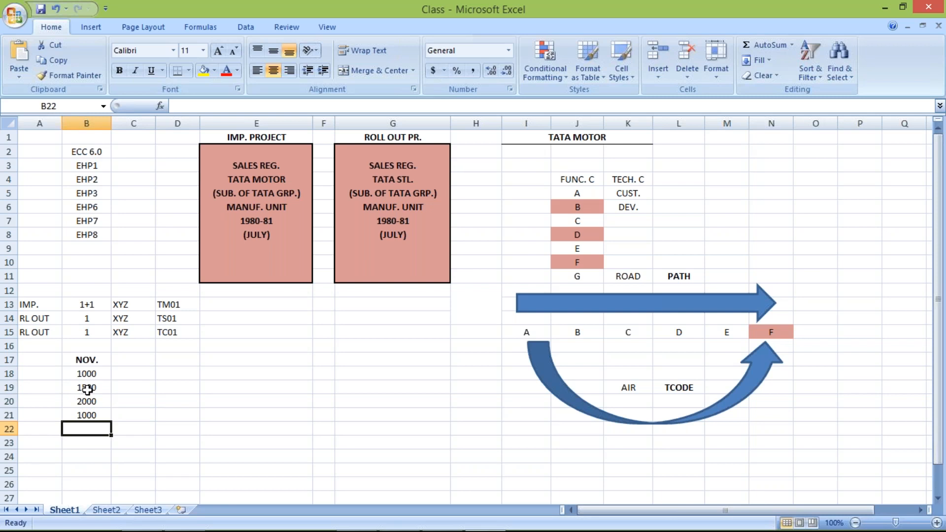
{"action": "left_click", "coordinate": [89, 378]}
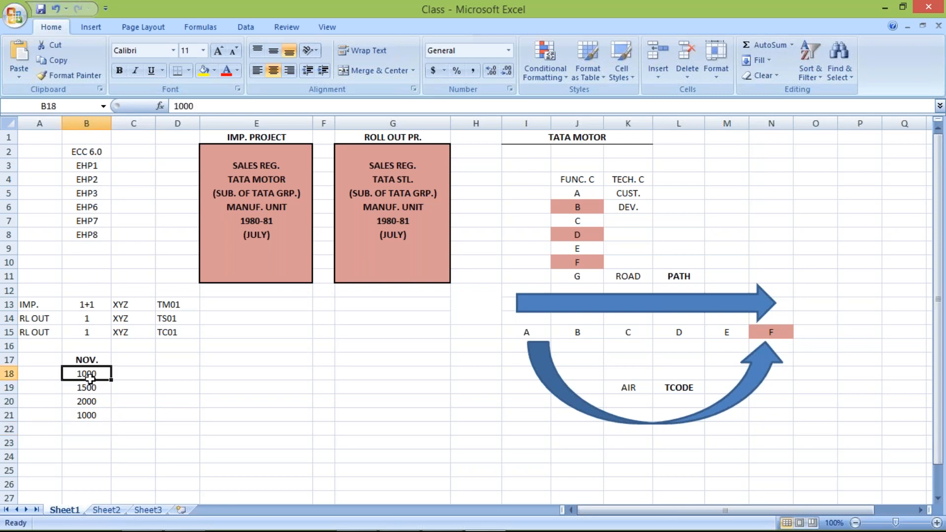
{"action": "key", "text": "Down"}
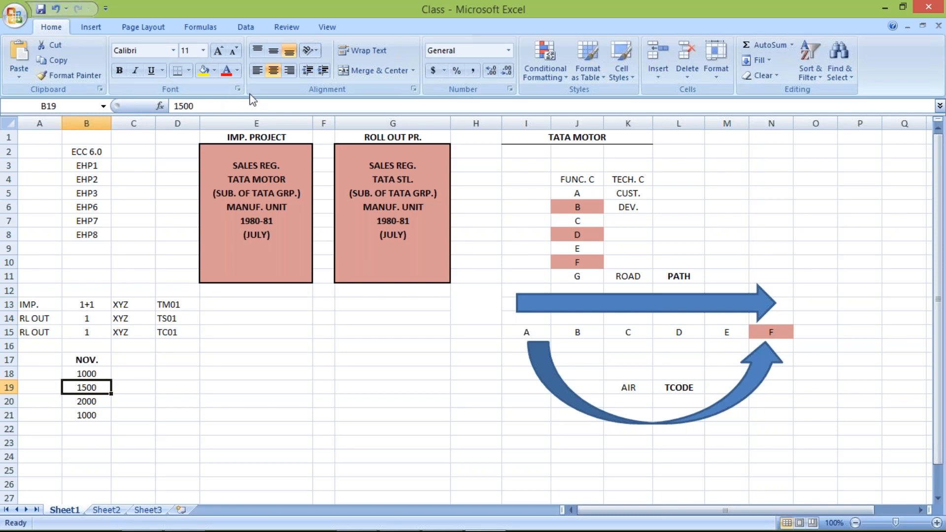
{"action": "left_click", "coordinate": [521, 135]}
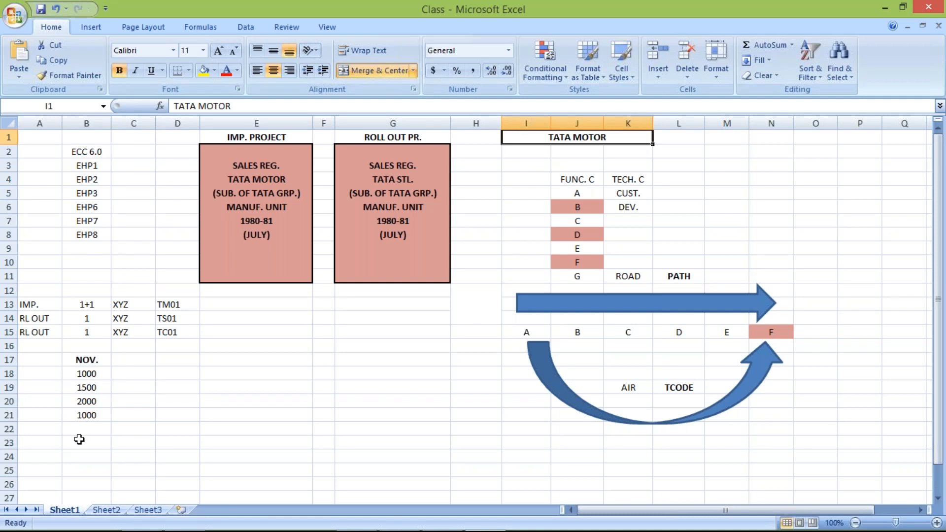
{"action": "left_click", "coordinate": [85, 361]}
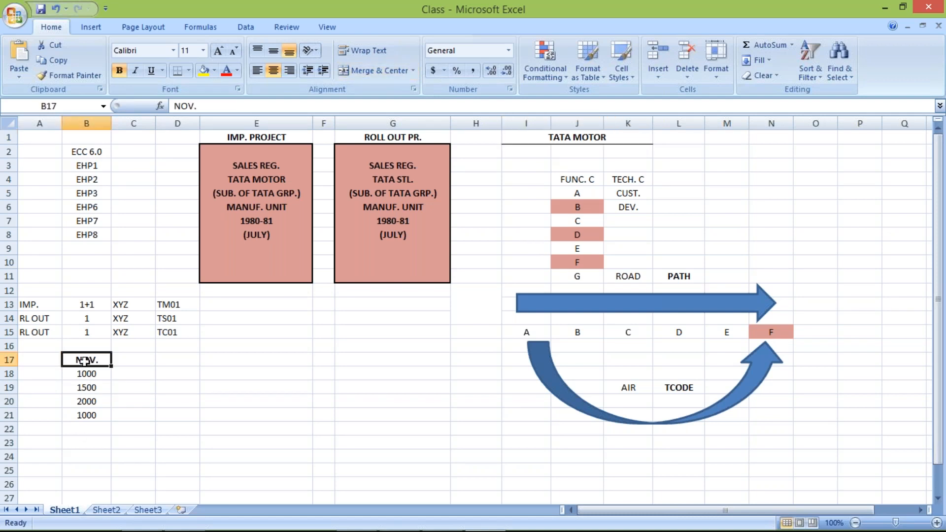
{"action": "left_click", "coordinate": [84, 374]}
{"action": "left_click", "coordinate": [87, 388]}
{"action": "left_click", "coordinate": [87, 401]}
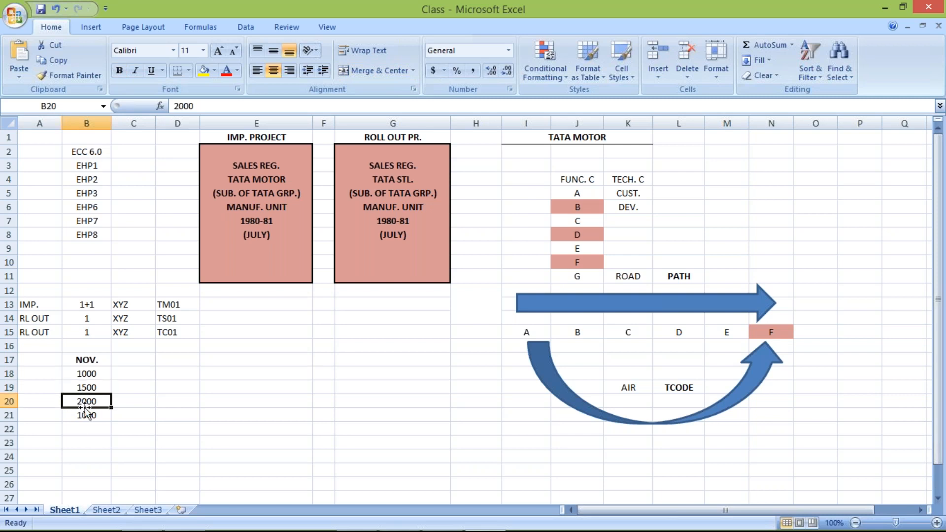
{"action": "left_click", "coordinate": [86, 415]}
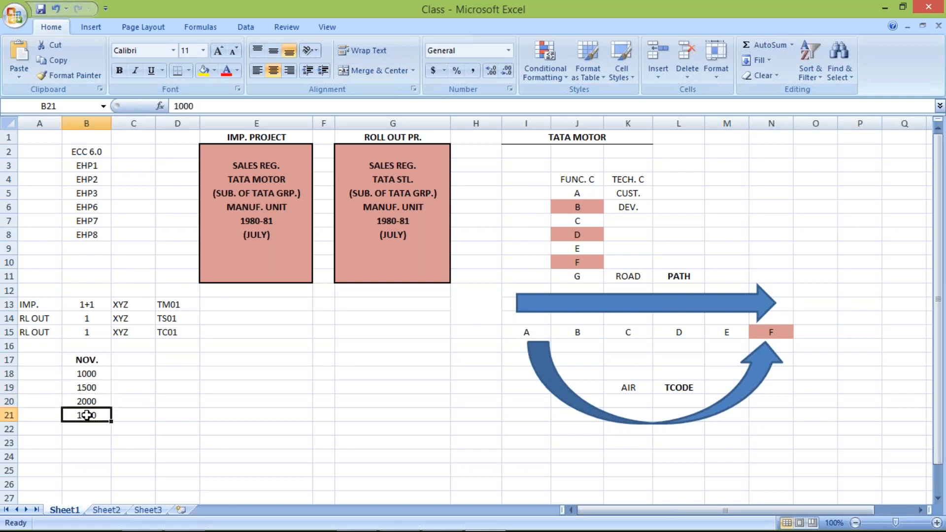
{"action": "left_click", "coordinate": [94, 373]}
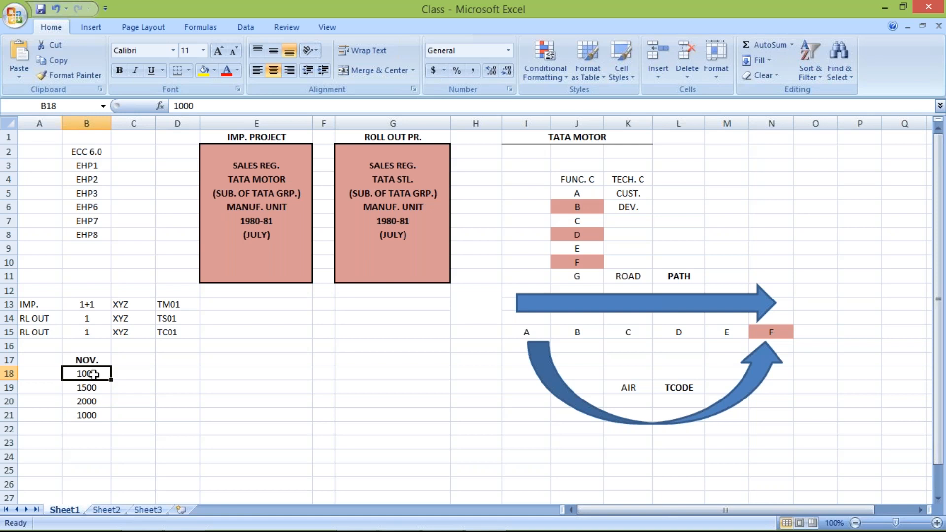
{"action": "key", "text": "Down"}
{"action": "key", "text": "Down"}
{"action": "key", "text": "Down"}
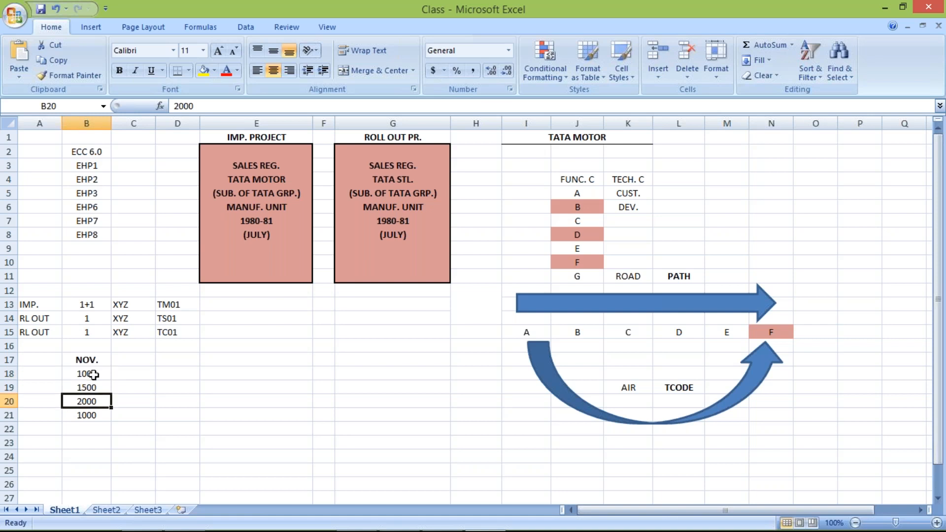
Review the four amounts in cells B18 to B21, ending on the first one in B18
{"action": "key", "text": "Up"}
{"action": "key", "text": "Up"}
{"action": "key", "text": "Up"}
{"action": "key", "text": "Up"}
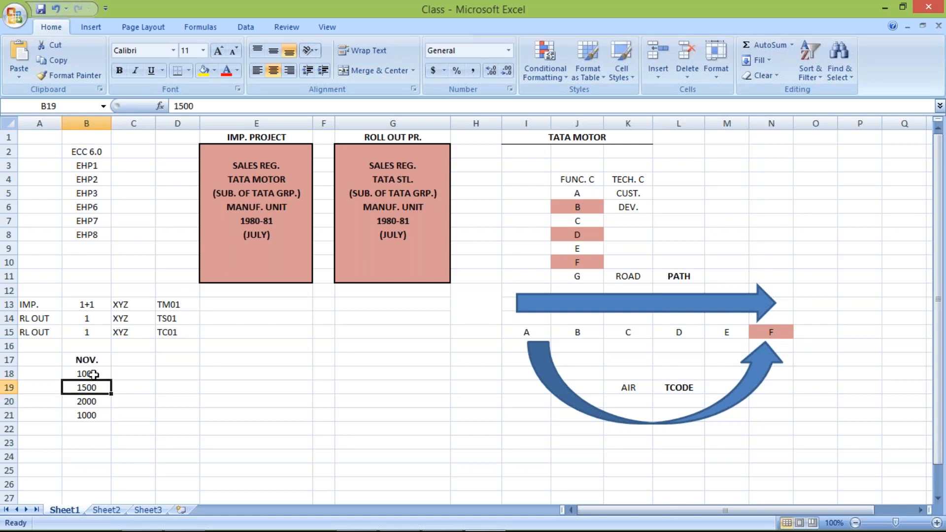
{"action": "key", "text": "Down"}
{"action": "key", "text": "Down"}
{"action": "key", "text": "Down"}
{"action": "key", "text": "Down"}
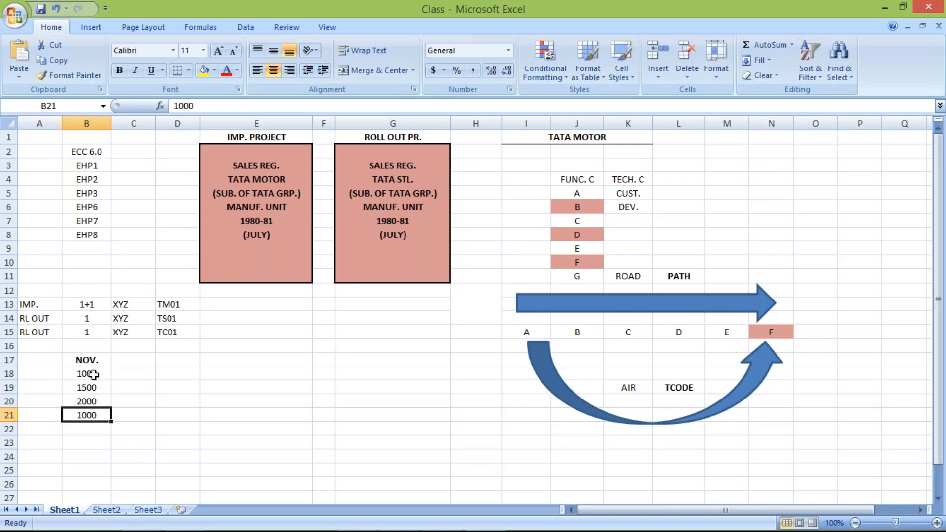
{"action": "left_click", "coordinate": [94, 374]}
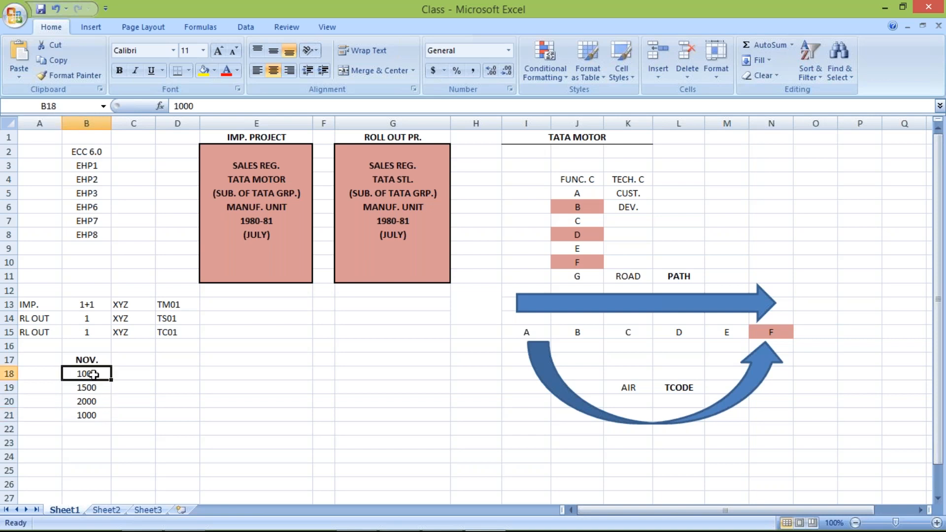
Enter the dates 5.11.2018 and 07.11.2018 in cells A18 and A19, beside the first two November amounts
{"action": "left_click", "coordinate": [40, 376]}
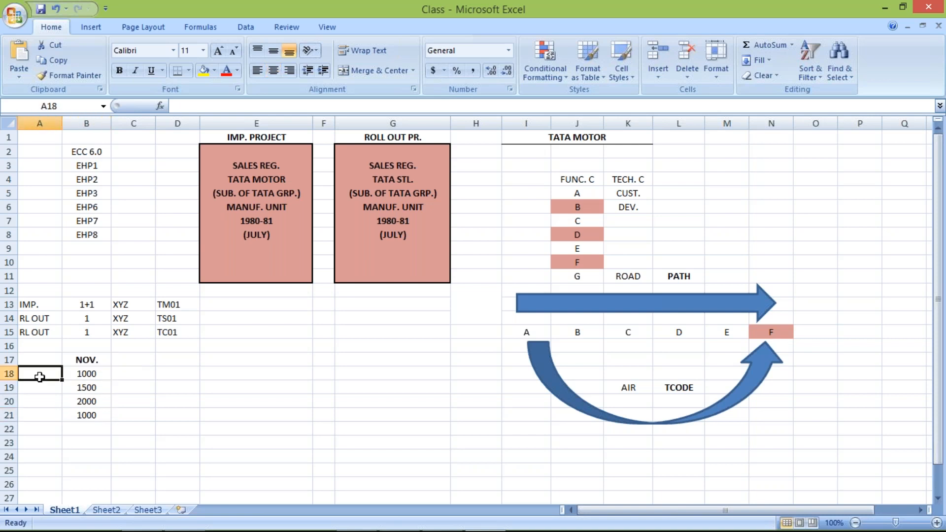
{"action": "type", "text": "5.11"}
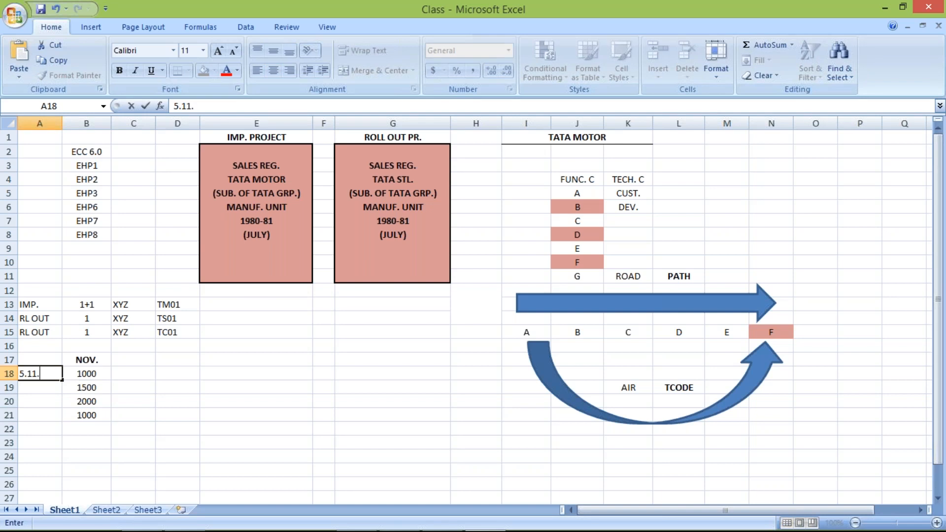
{"action": "type", "text": ".2018"}
{"action": "key", "text": "Return"}
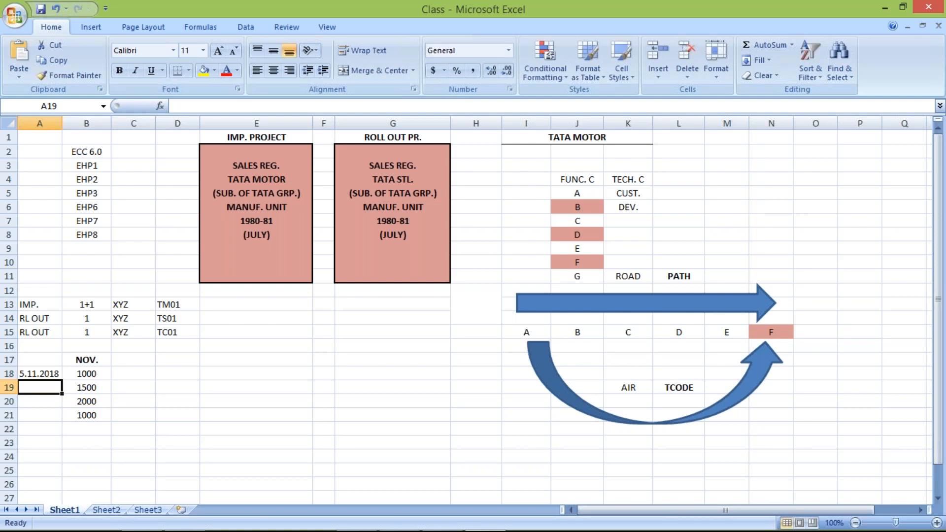
{"action": "type", "text": "07.1"}
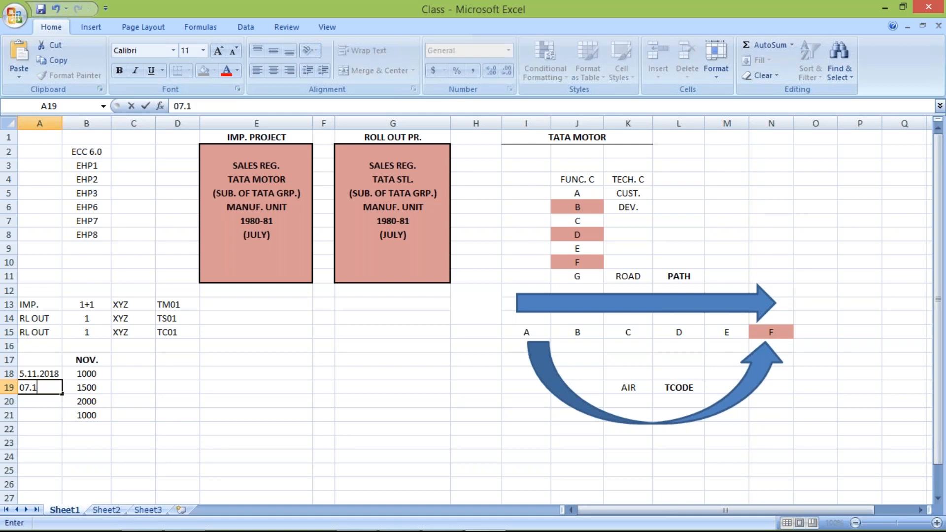
{"action": "type", "text": "1.2018"}
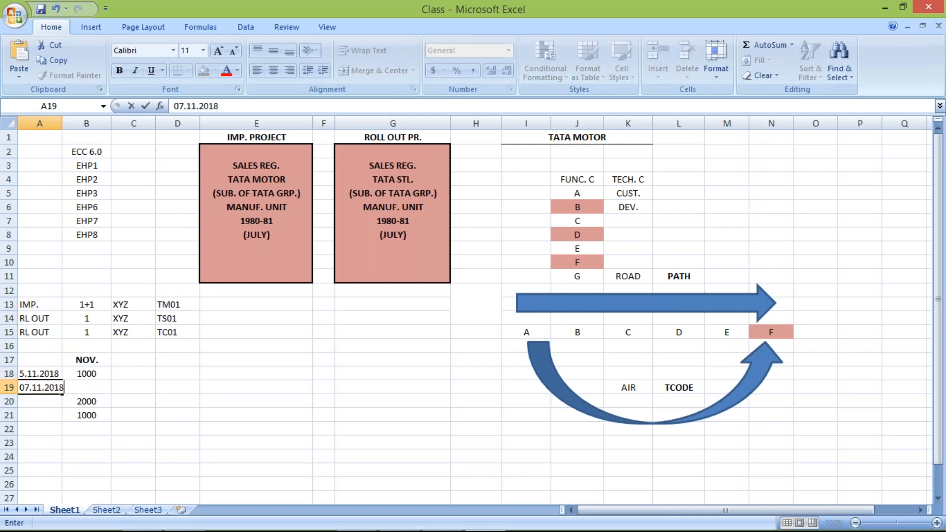
{"action": "key", "text": "Return"}
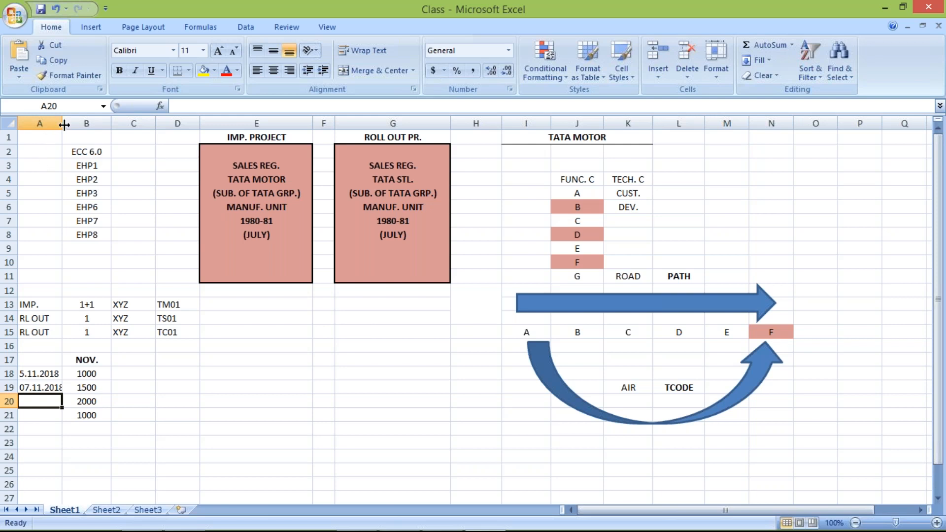
Auto-fit column A to its contents and enter the dates 08.11.2018 and 09.11.2018 in cells A20 and A21
{"action": "left_click_drag", "start_coordinate": [64, 124], "coordinate": [64, 124]}
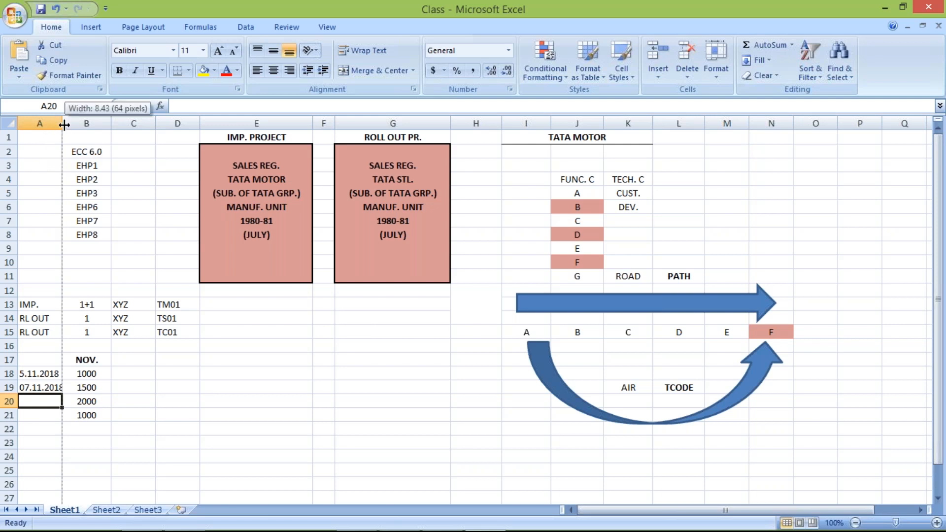
{"action": "double_click", "coordinate": [64, 125]}
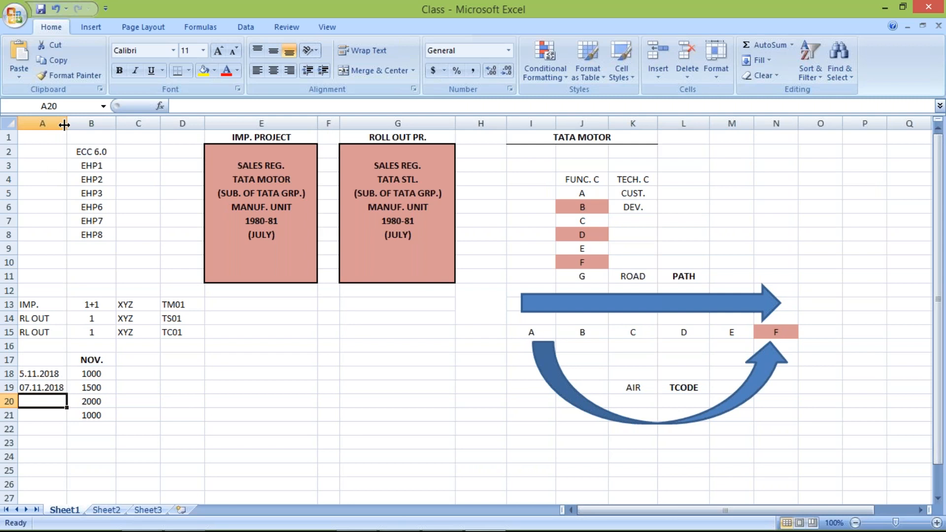
{"action": "type", "text": "08.11.2018"}
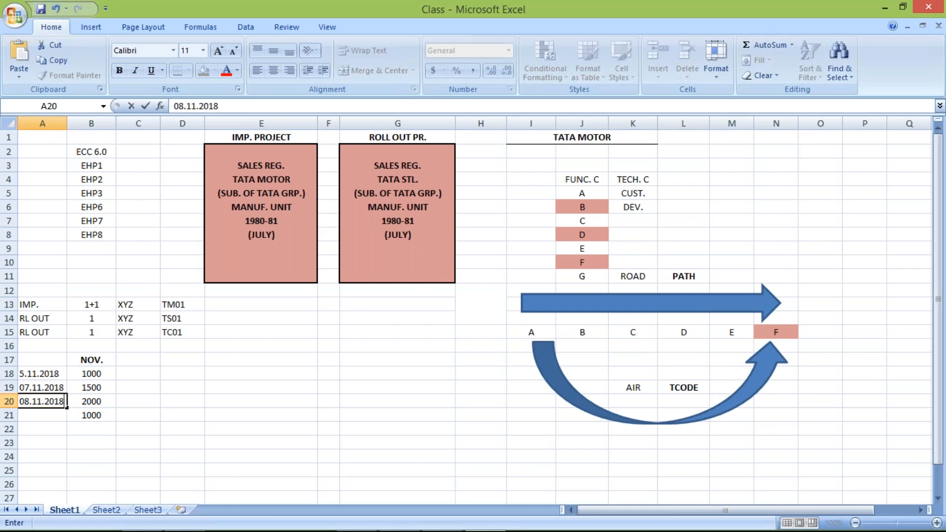
{"action": "key", "text": "Return"}
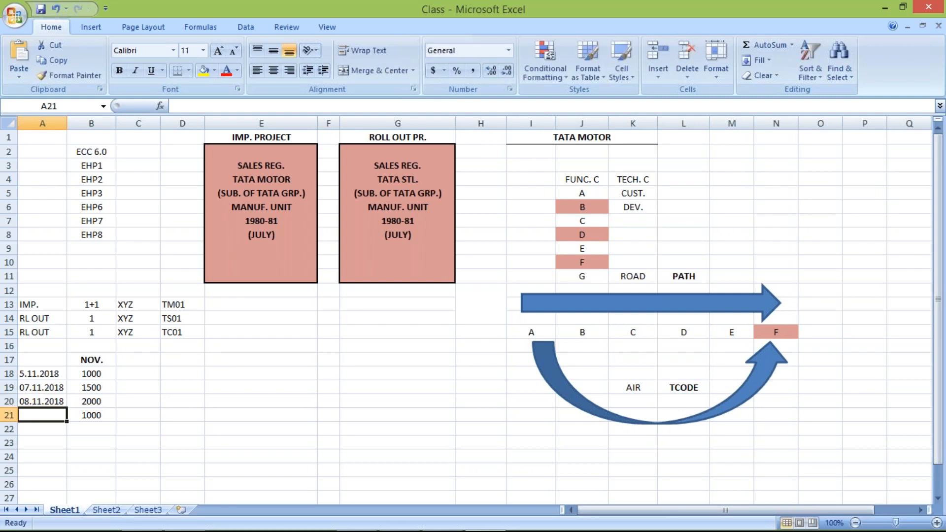
{"action": "type", "text": "09."}
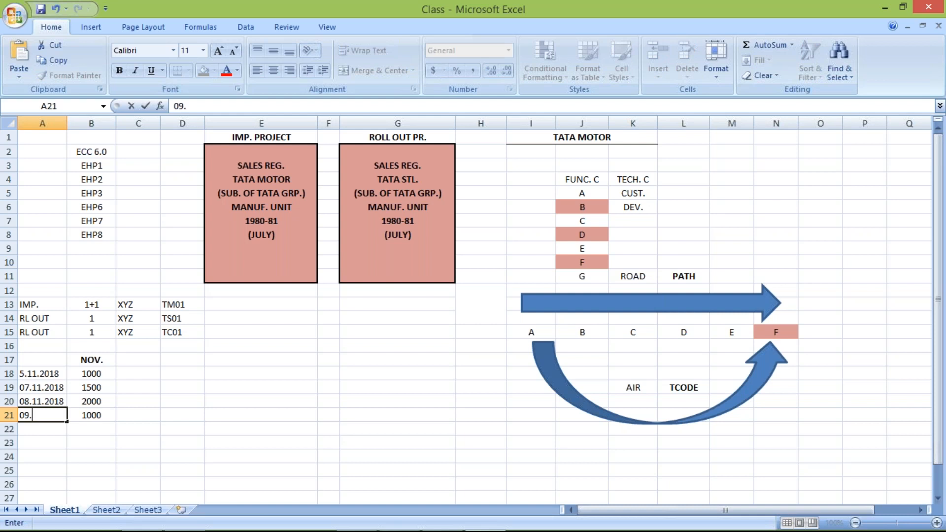
{"action": "type", "text": "11.2018"}
{"action": "key", "text": "Tab"}
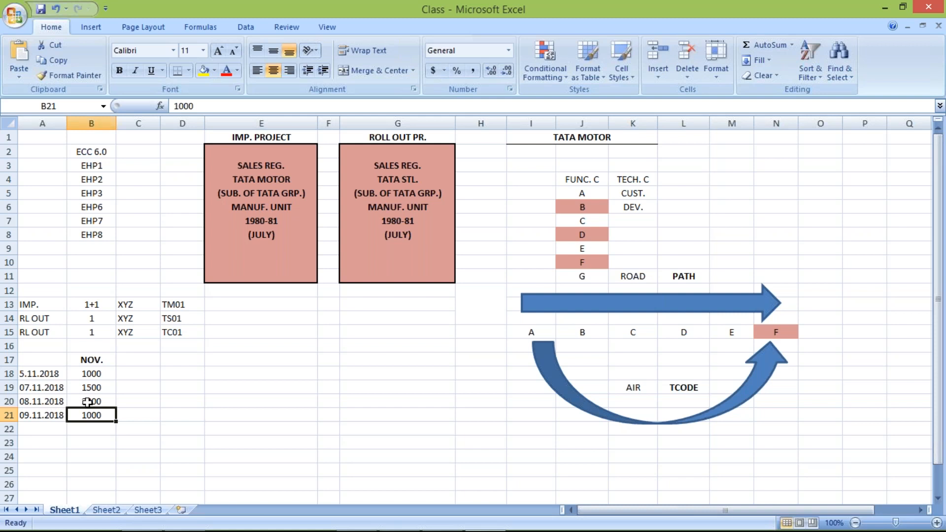
{"action": "left_click", "coordinate": [81, 369]}
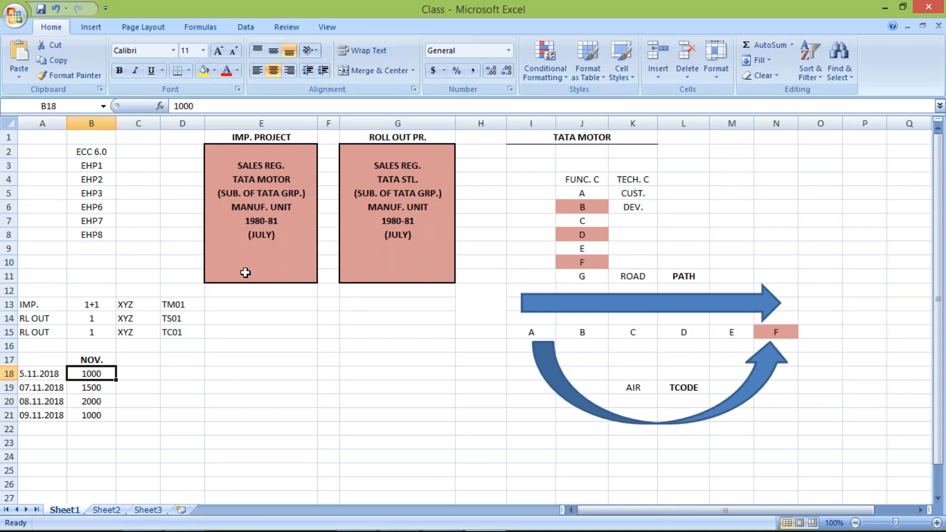
{"action": "left_click", "coordinate": [247, 251]}
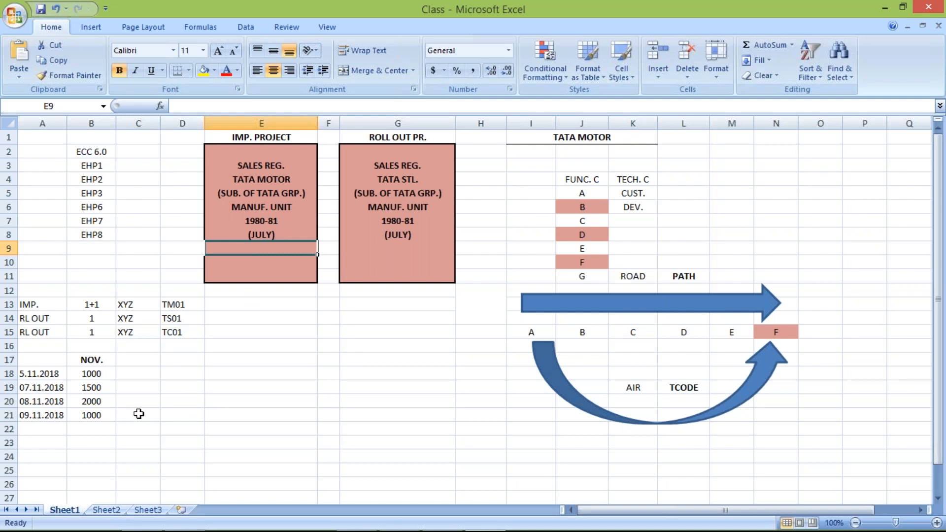
{"action": "left_click", "coordinate": [68, 417]}
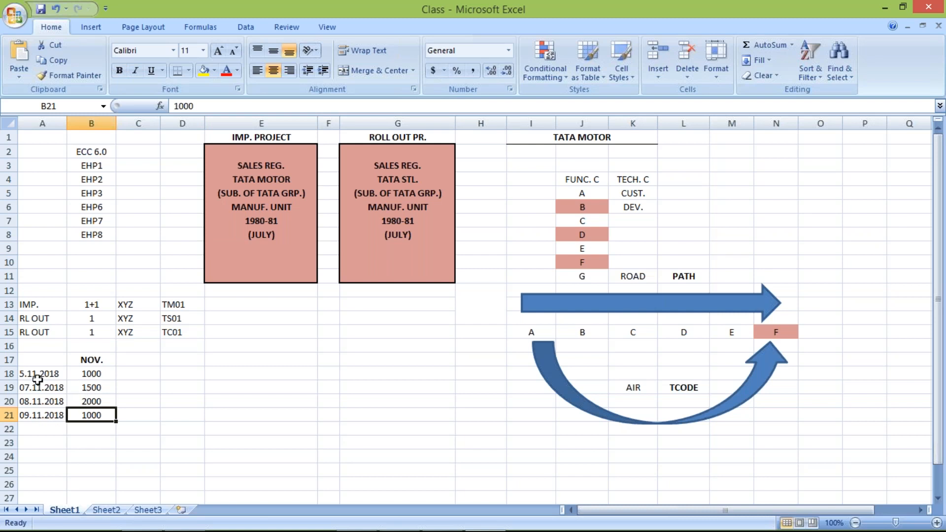
{"action": "left_click", "coordinate": [89, 375]}
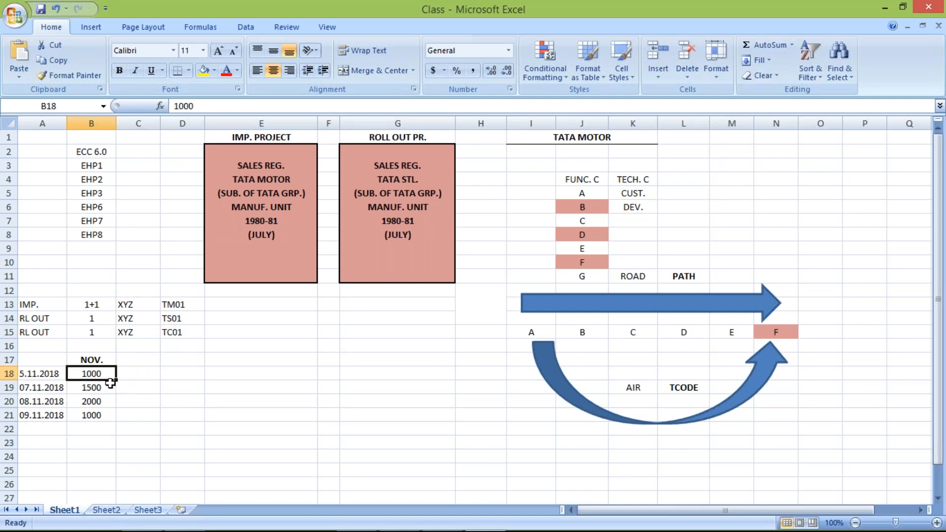
Enter the values 100, 150, 200 and 100 in cells C18 to C21, beside the November amounts
{"action": "left_click", "coordinate": [128, 374]}
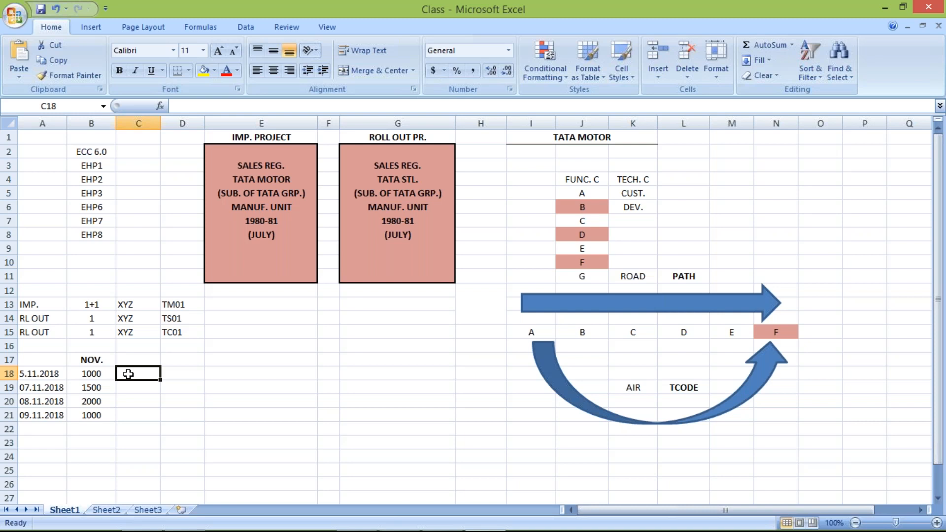
{"action": "type", "text": "100"}
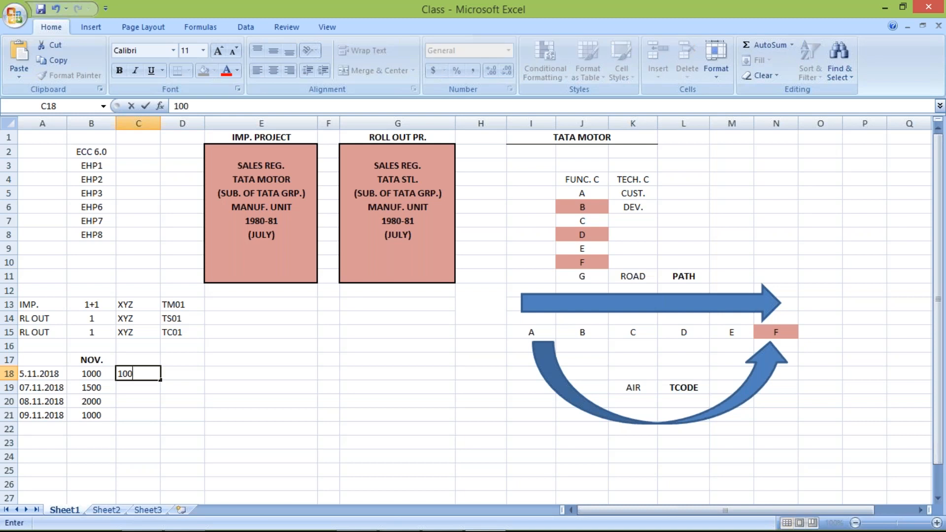
{"action": "key", "text": "Return"}
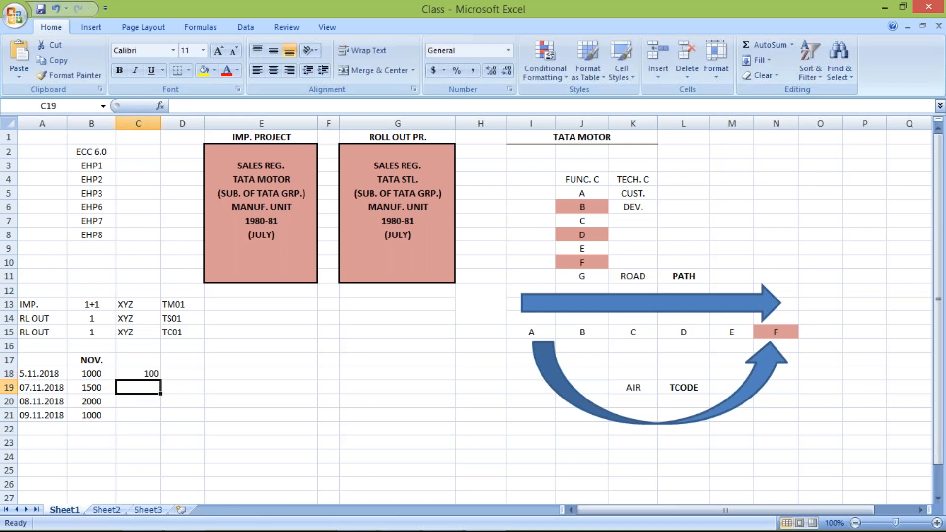
{"action": "type", "text": "150"}
{"action": "key", "text": "Return"}
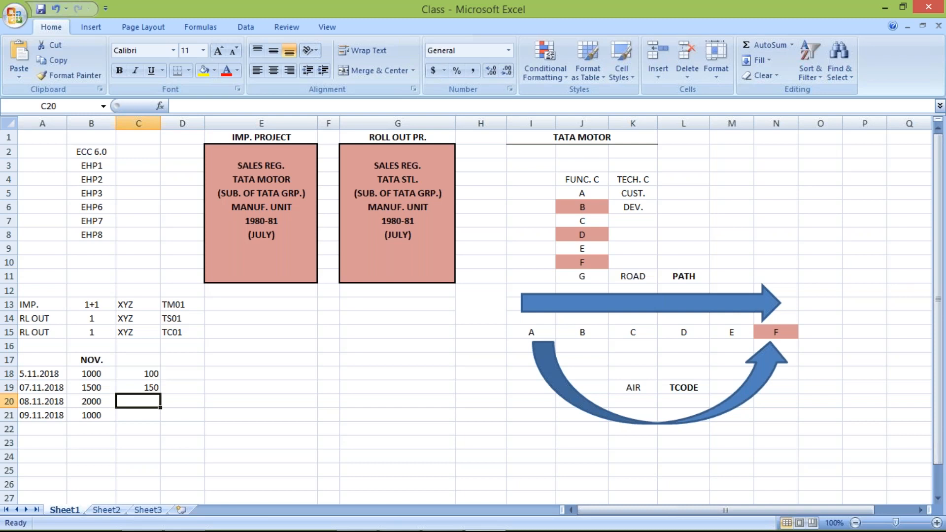
{"action": "type", "text": "200"}
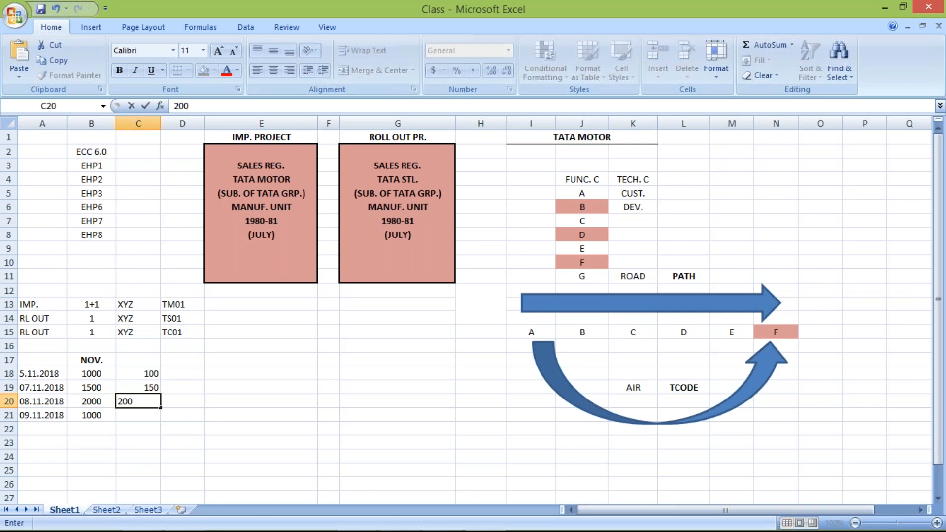
{"action": "key", "text": "Return"}
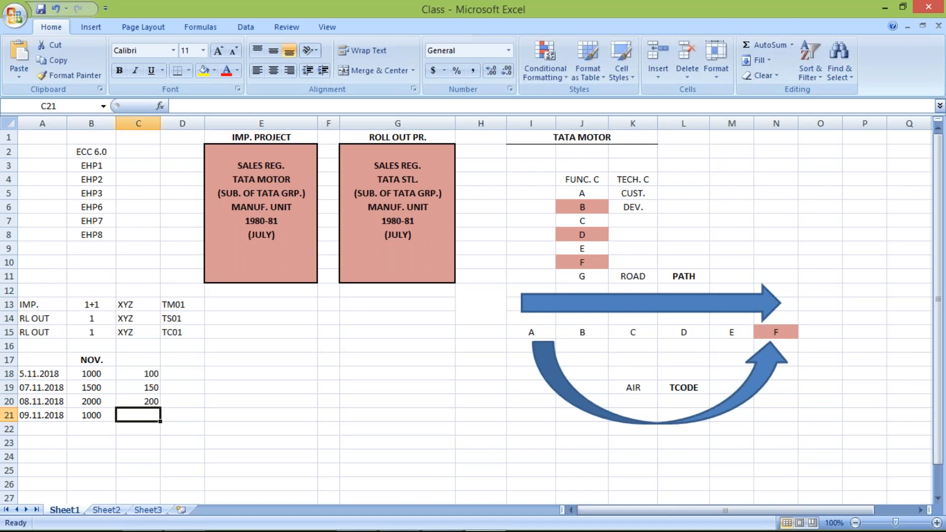
{"action": "type", "text": "100"}
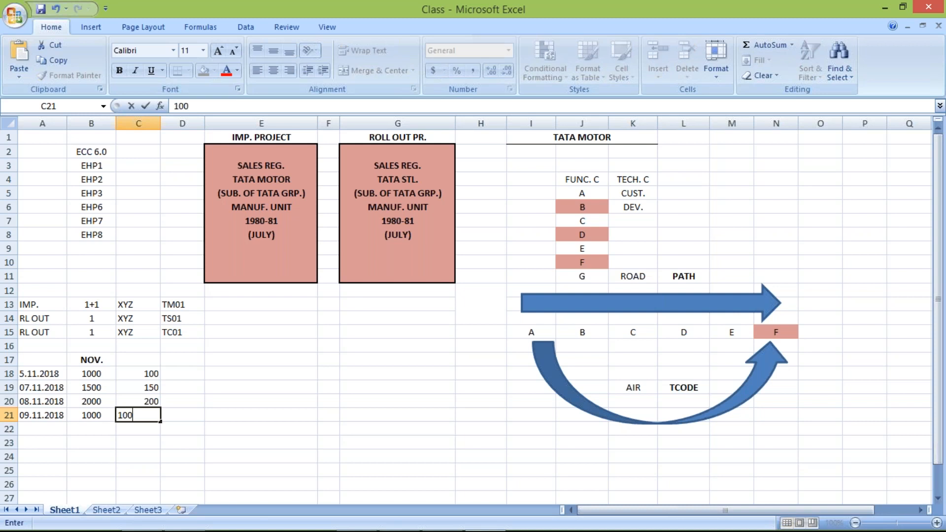
{"action": "key", "text": "Return"}
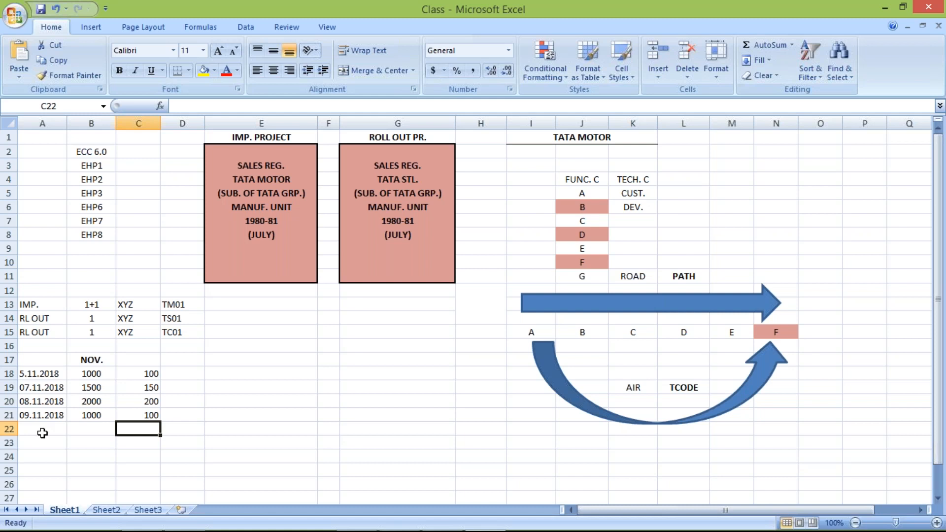
Add another entry in row 22 with 25.112018 in cell A22 and the amount 2500 in cell B22
{"action": "left_click", "coordinate": [42, 432]}
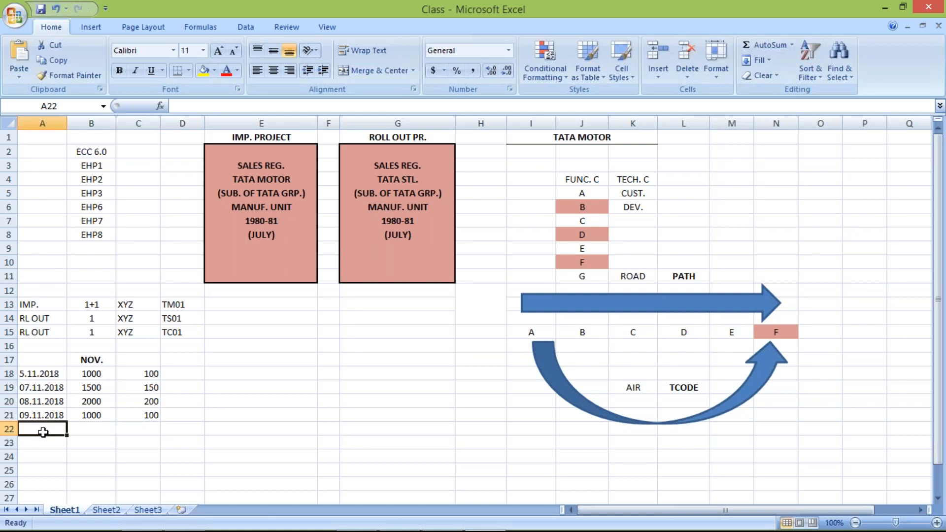
{"action": "type", "text": "25.11"}
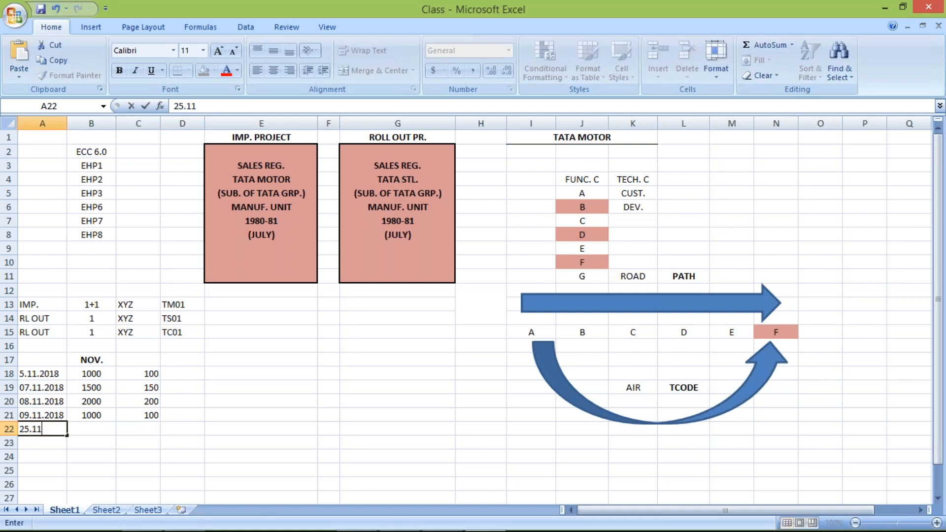
{"action": "type", "text": "2018"}
{"action": "key", "text": "Tab"}
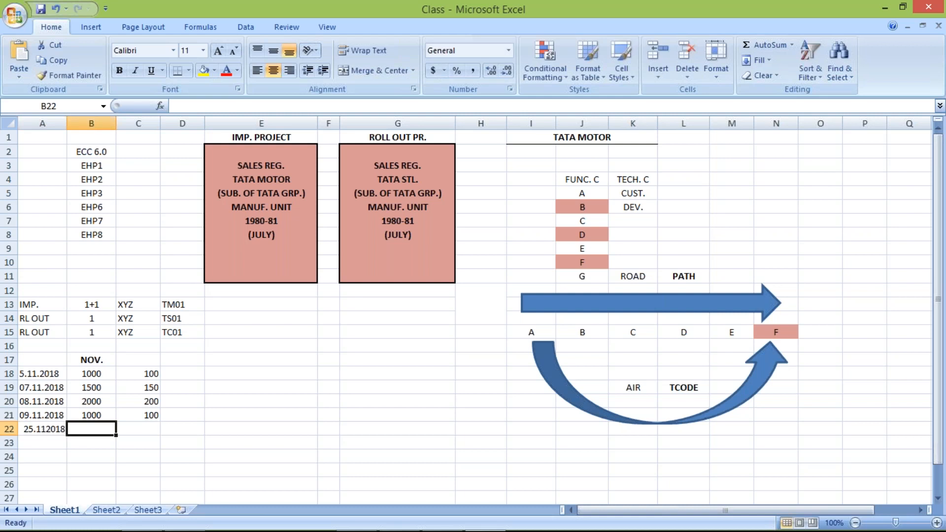
{"action": "type", "text": "150"}
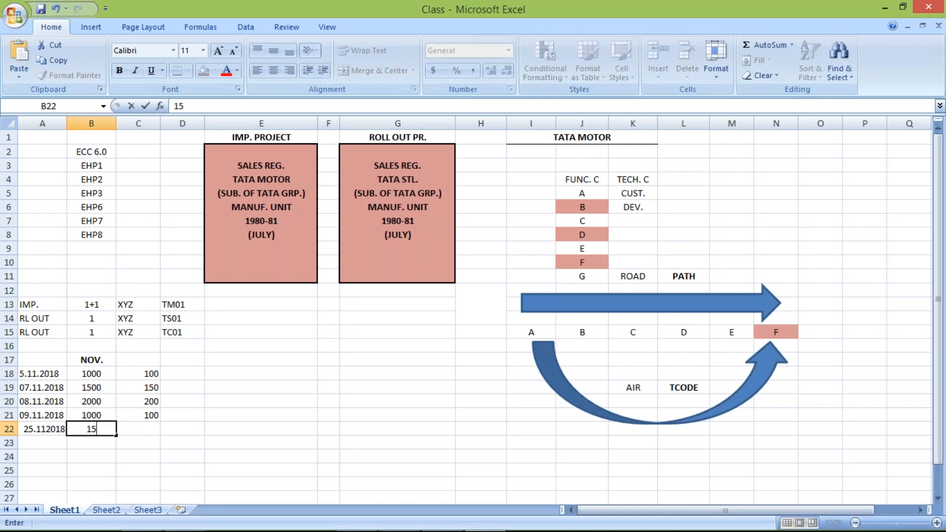
{"action": "key", "text": "BackSpace"}
{"action": "key", "text": "BackSpace"}
{"action": "key", "text": "BackSpace"}
{"action": "type", "text": "2500"}
{"action": "key", "text": "Tab"}
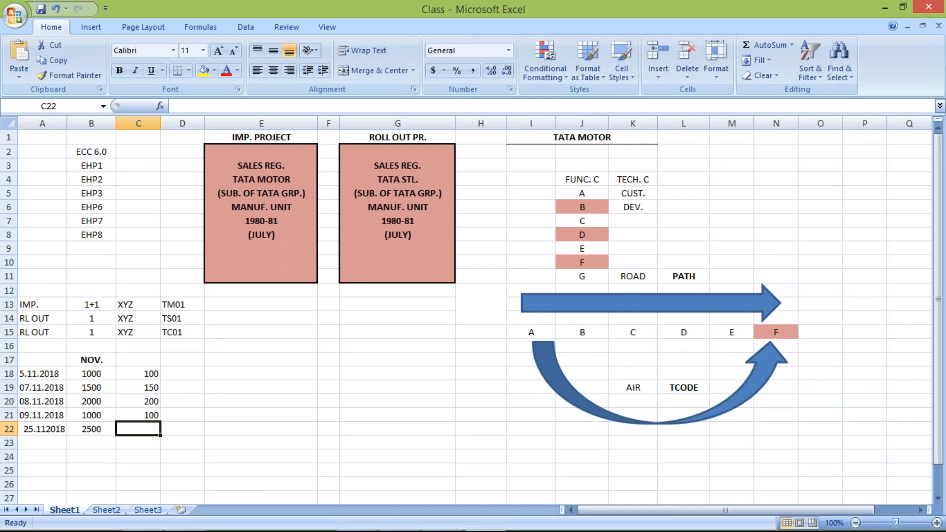
Correct the date in cell A22 to read 25.11.2018
{"action": "left_click", "coordinate": [49, 427]}
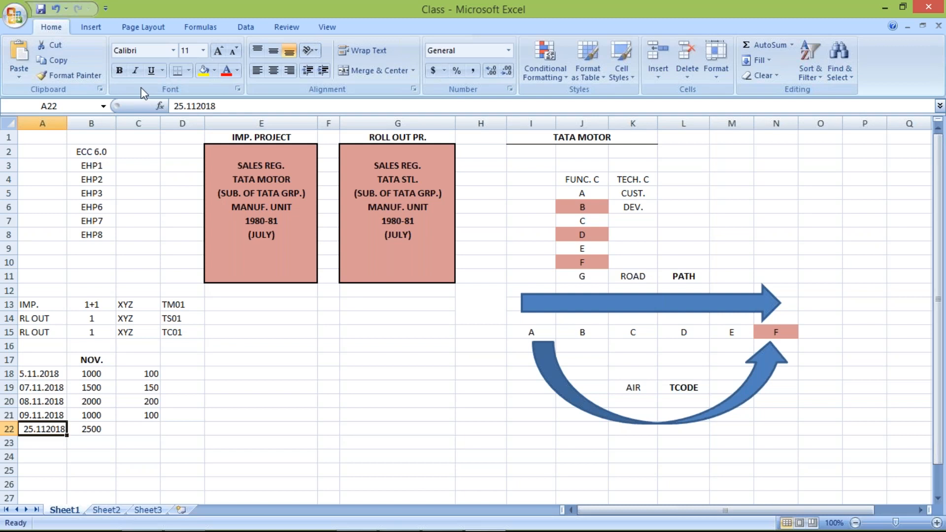
{"action": "left_click", "coordinate": [197, 105]}
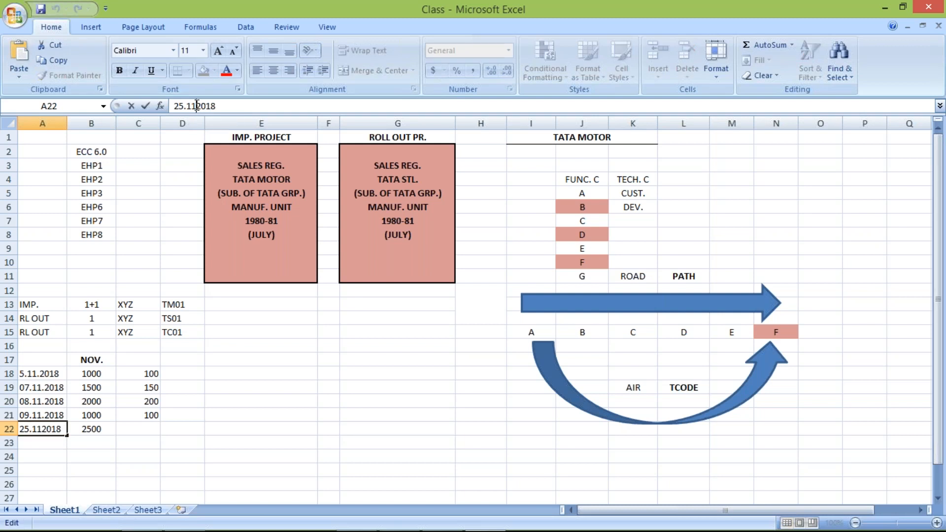
{"action": "type", "text": "."}
{"action": "key", "text": "Return"}
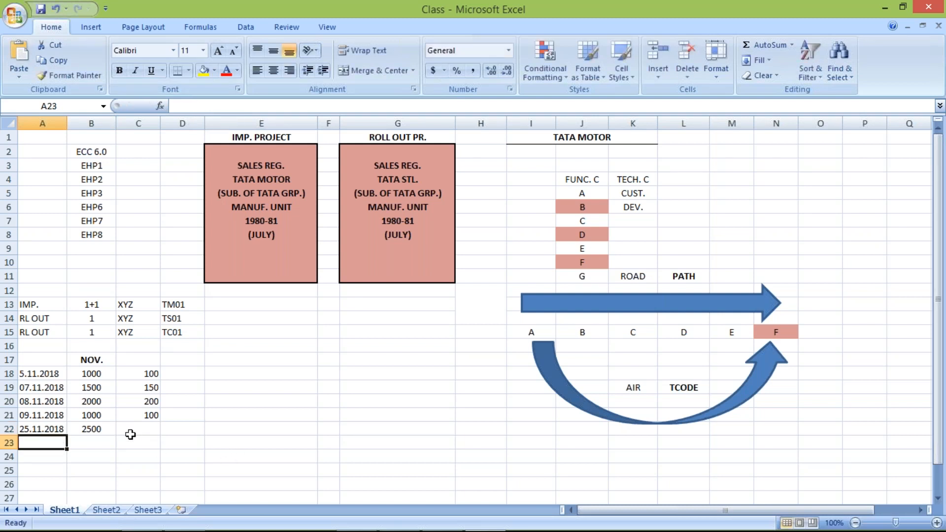
{"action": "left_click", "coordinate": [108, 433]}
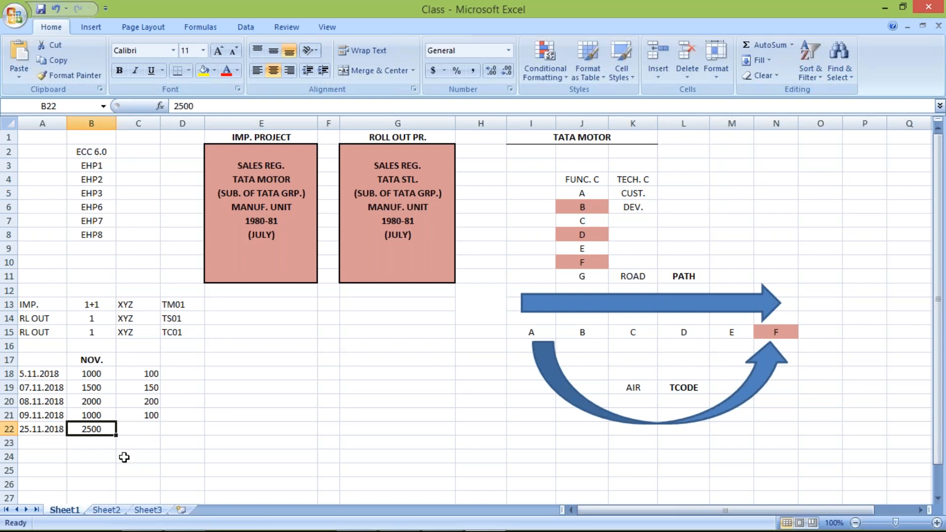
{"action": "left_click", "coordinate": [101, 449]}
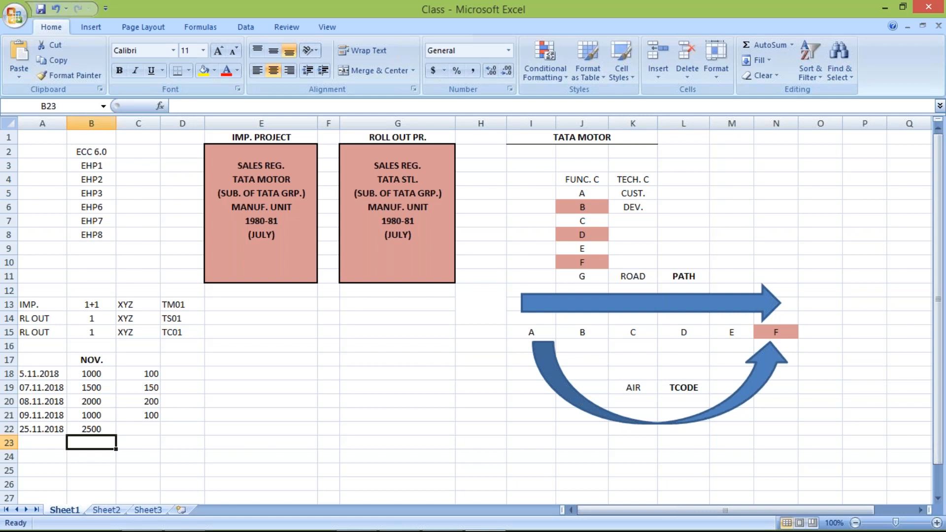
{"action": "left_click", "coordinate": [102, 427]}
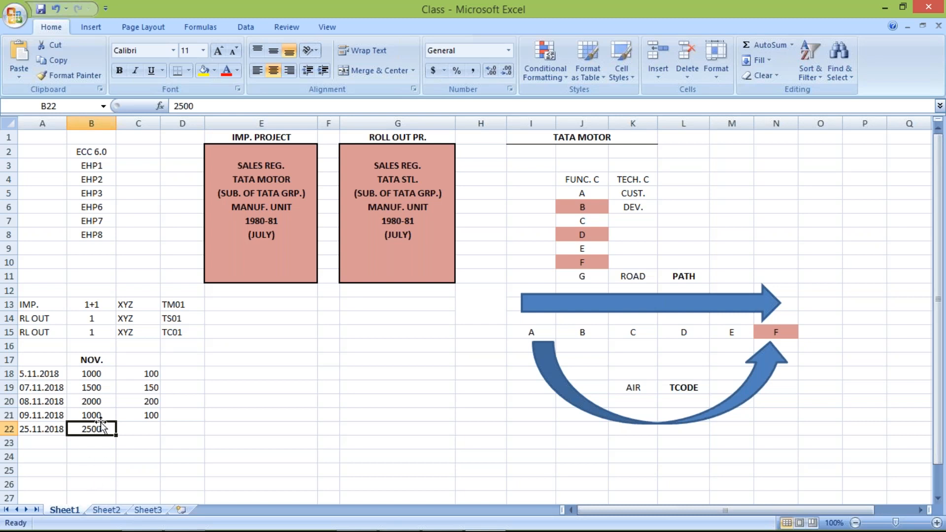
{"action": "left_click", "coordinate": [146, 430]}
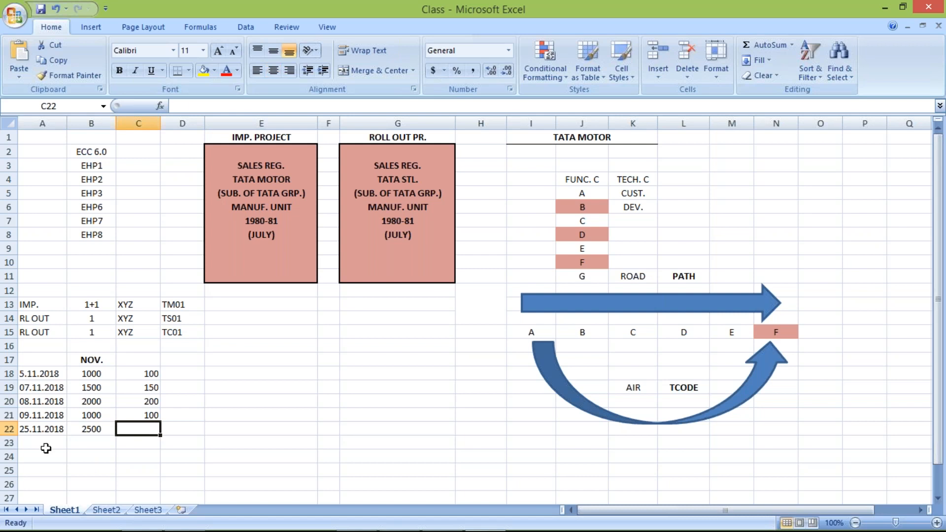
{"action": "left_click", "coordinate": [43, 420]}
{"action": "left_click", "coordinate": [47, 431]}
{"action": "left_click", "coordinate": [122, 431]}
{"action": "left_click", "coordinate": [103, 429]}
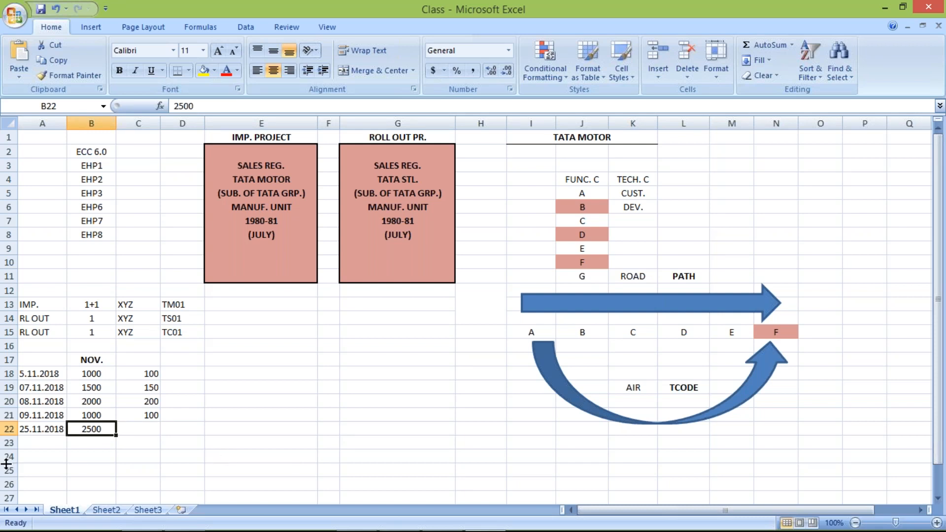
Add an entry in row 23 with the date 26.11.2018, the amount 1500 and the value 150 in column C
{"action": "left_click", "coordinate": [41, 444]}
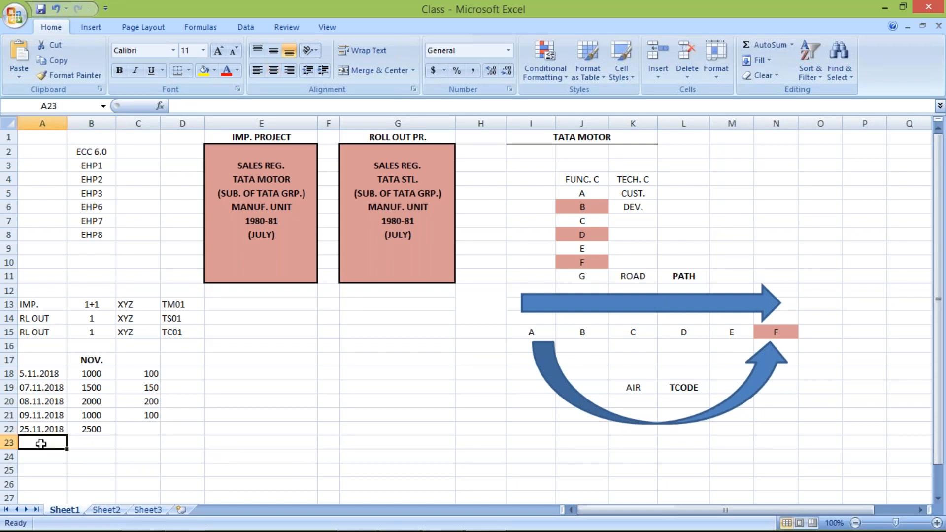
{"action": "type", "text": "20"}
{"action": "key", "text": "BackSpace"}
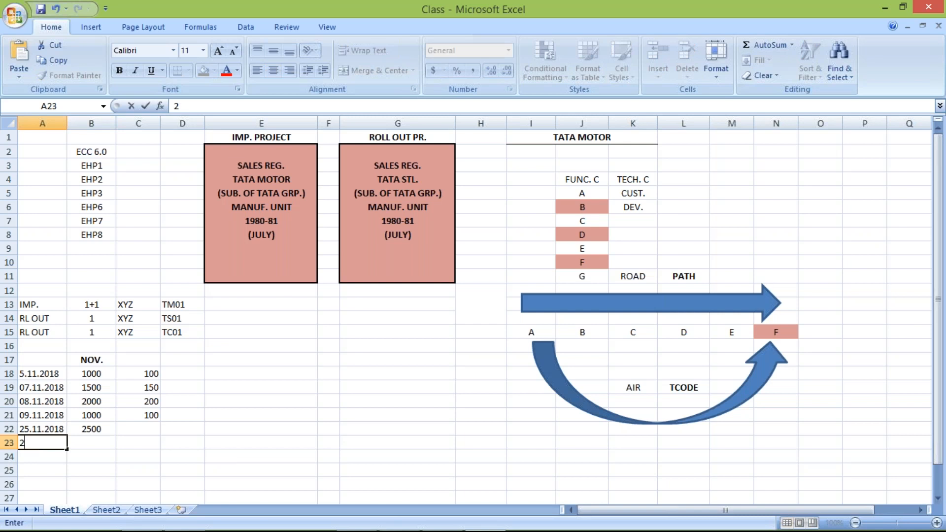
{"action": "type", "text": "6.11.2018"}
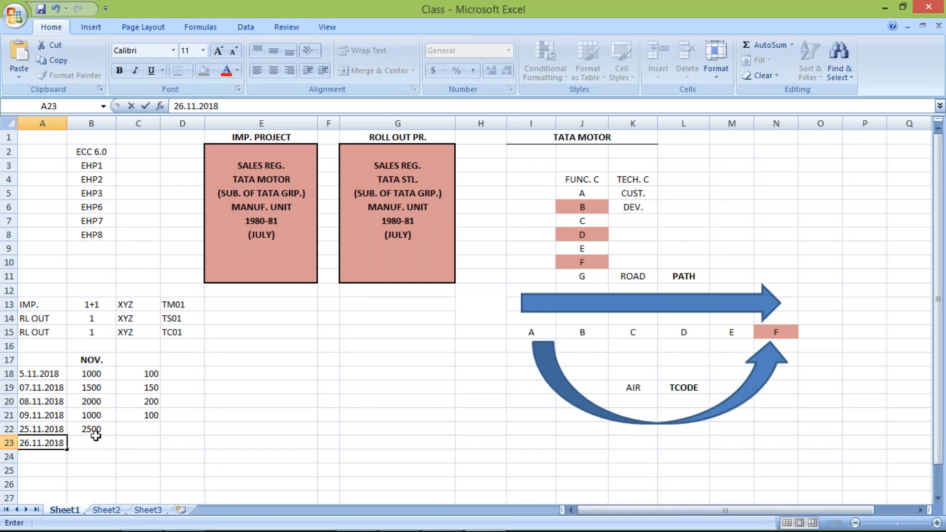
{"action": "left_click", "coordinate": [95, 442]}
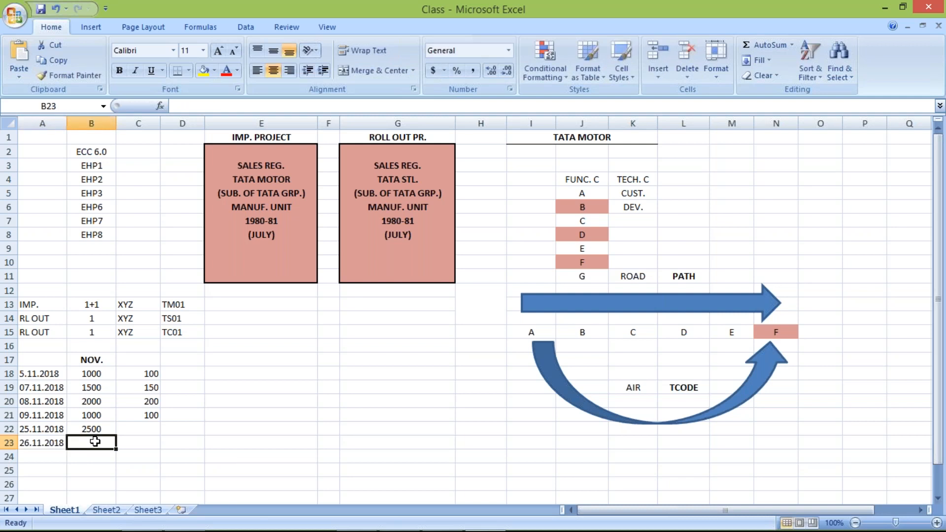
{"action": "type", "text": "1500"}
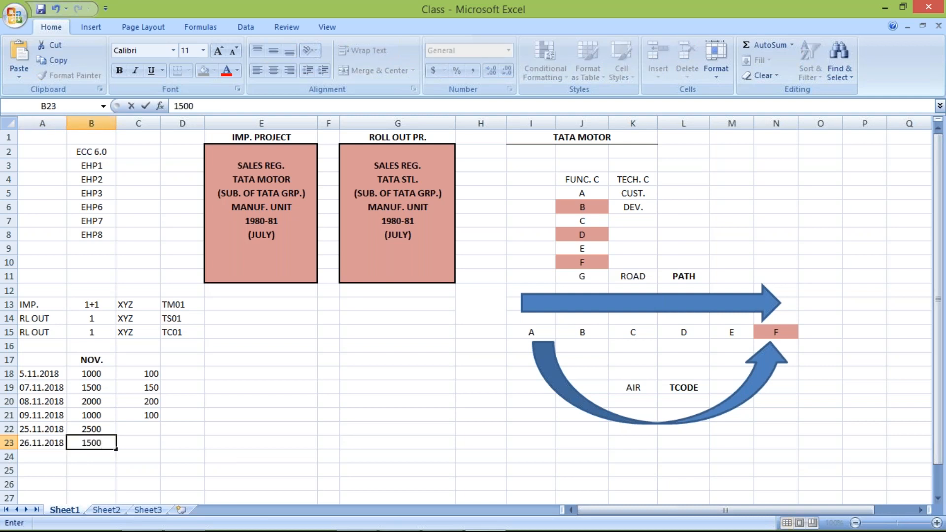
{"action": "key", "text": "Right"}
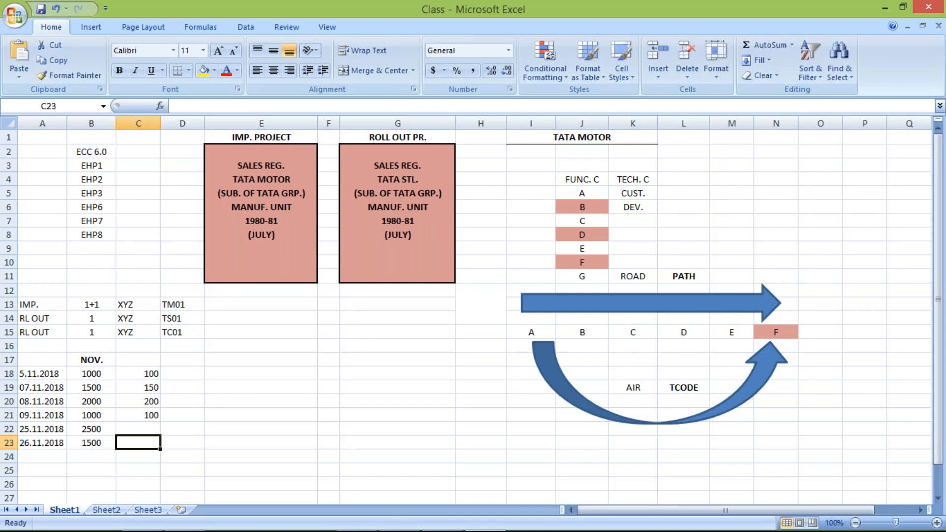
{"action": "type", "text": "150"}
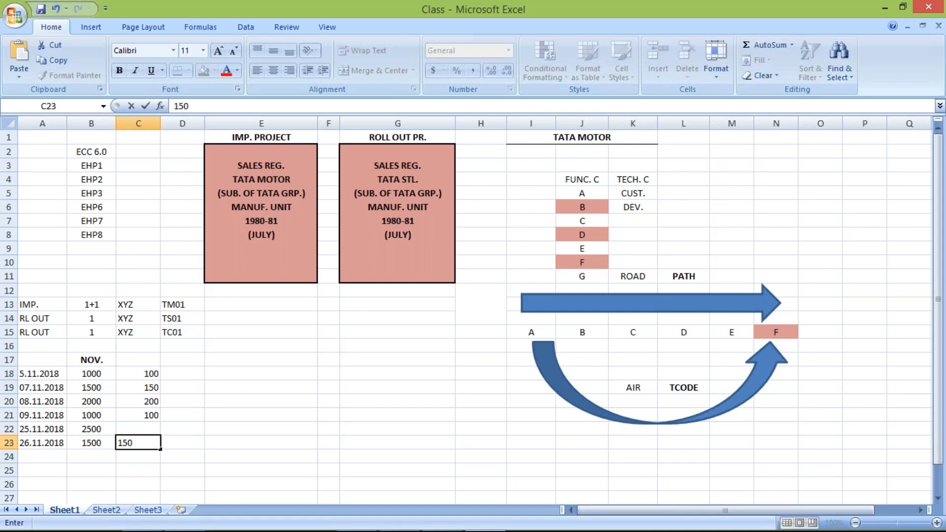
{"action": "key", "text": "Return"}
Add an entry in row 24 with the date 30.11.2018, the amount 5000 and the value 500 in column C
{"action": "left_click", "coordinate": [33, 456]}
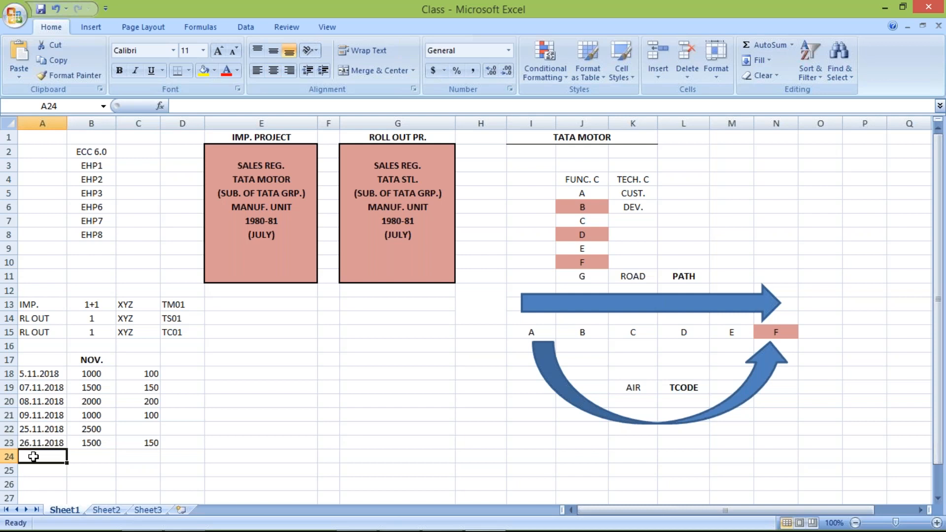
{"action": "type", "text": "30.11.2018"}
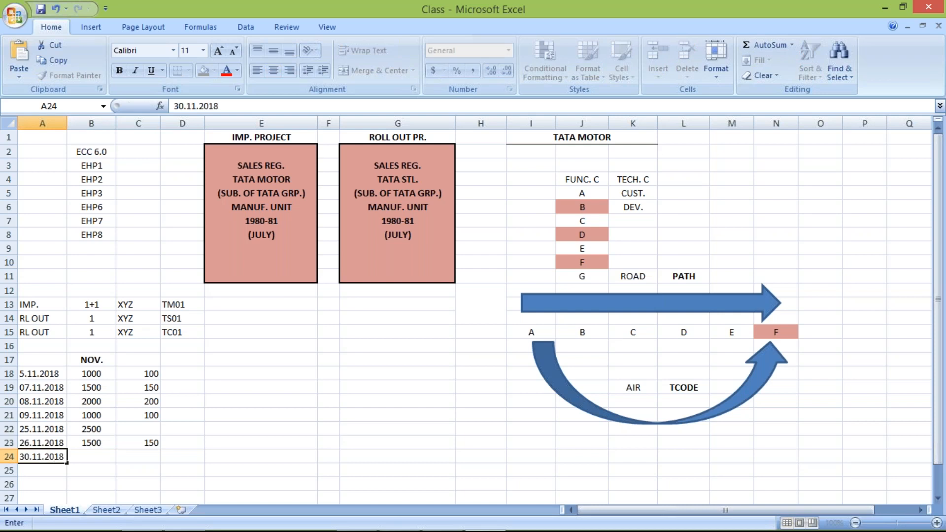
{"action": "key", "text": "Tab"}
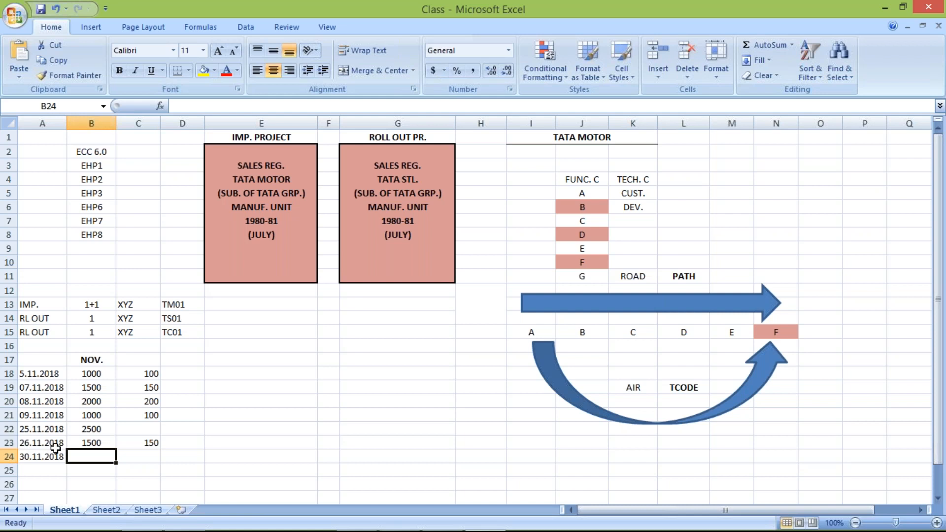
{"action": "left_click", "coordinate": [94, 427]}
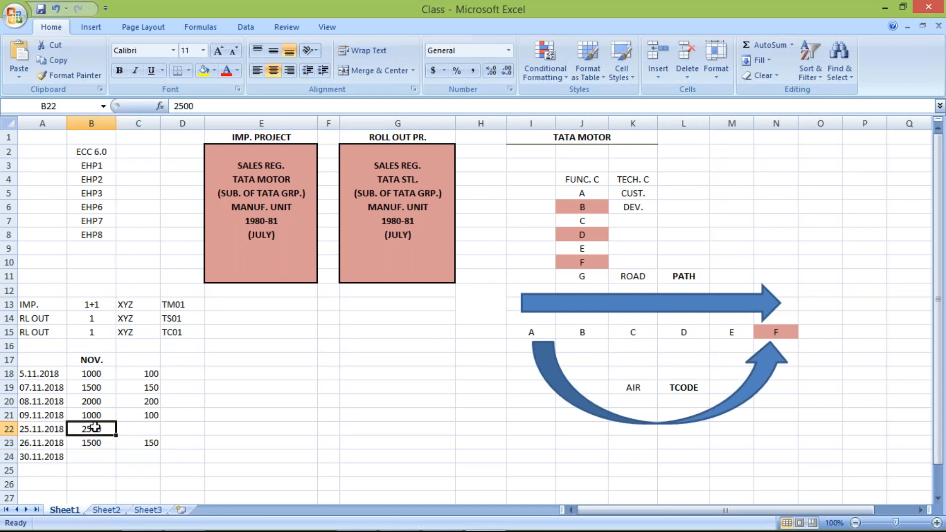
{"action": "left_click", "coordinate": [101, 457]}
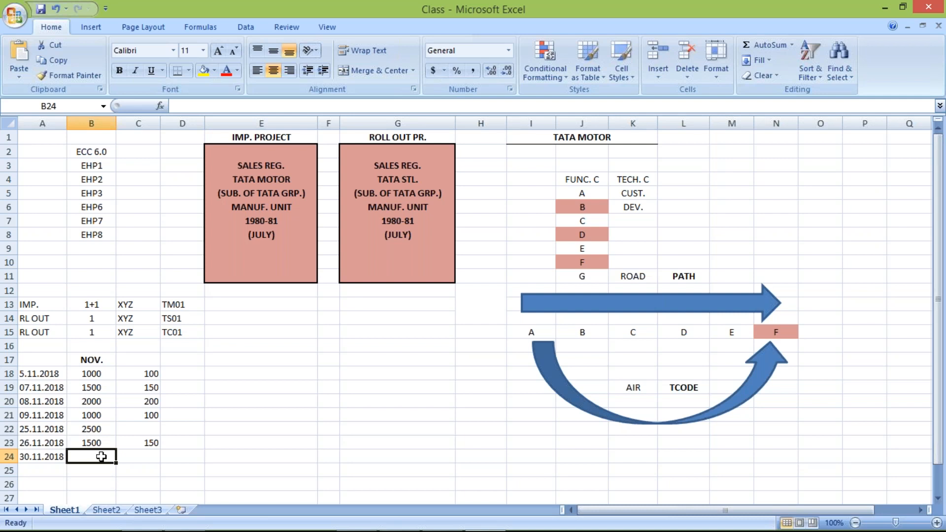
{"action": "type", "text": "2"}
{"action": "key", "text": "BackSpace"}
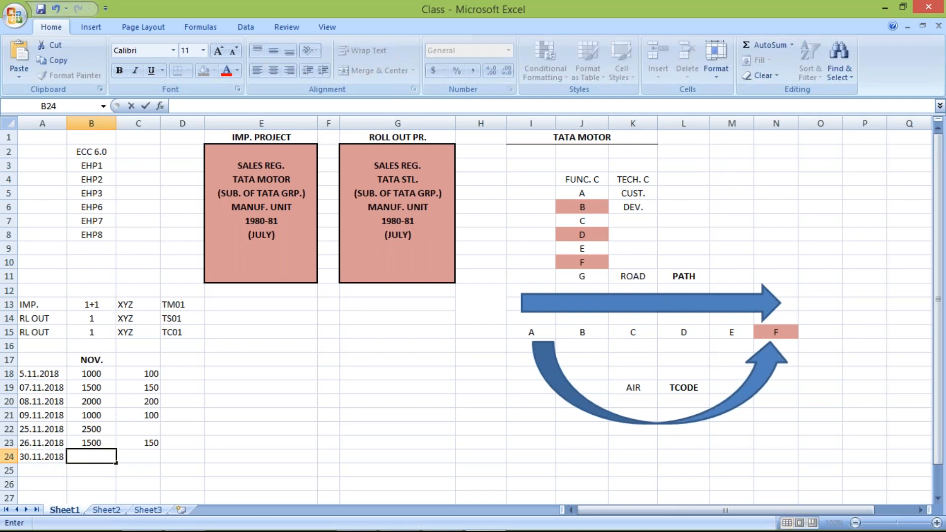
{"action": "type", "text": "5000"}
{"action": "key", "text": "Tab"}
{"action": "type", "text": "5000"}
{"action": "key", "text": "BackSpace"}
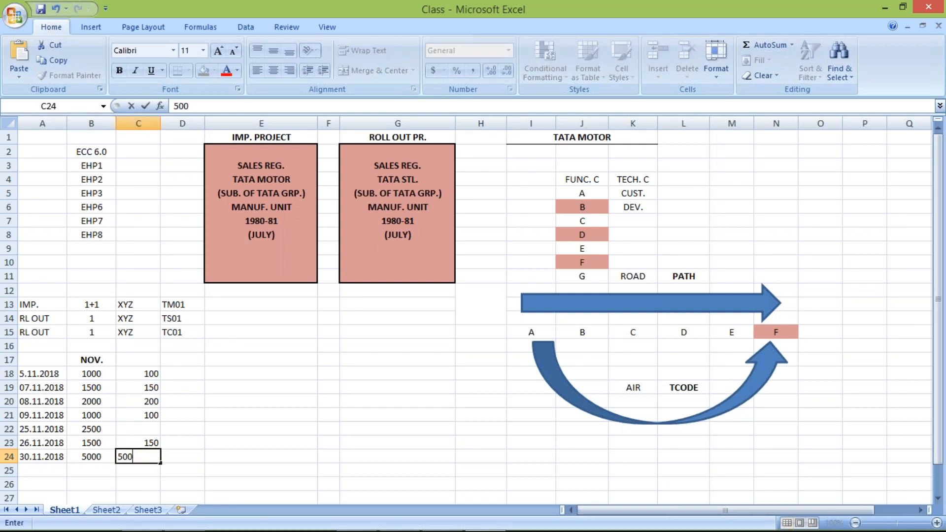
{"action": "key", "text": "Return"}
{"action": "left_click", "coordinate": [129, 457]}
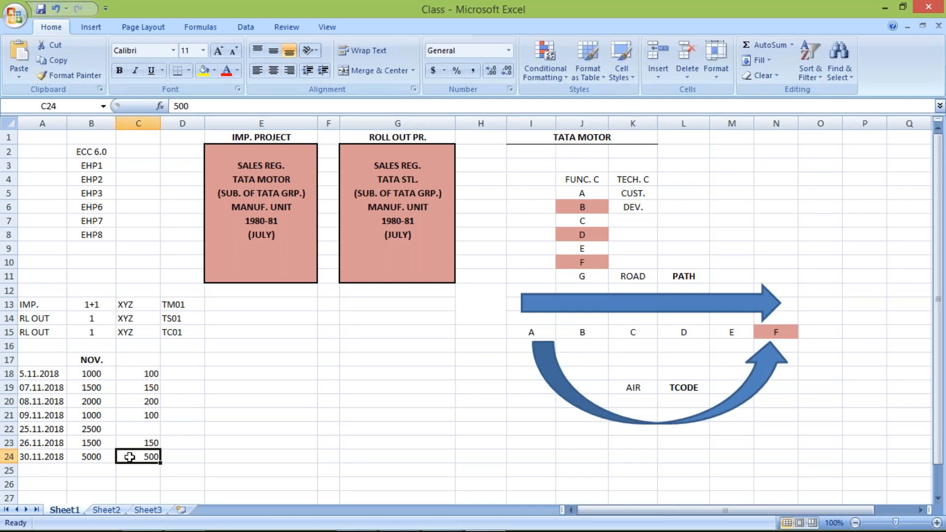
{"action": "left_click", "coordinate": [101, 457]}
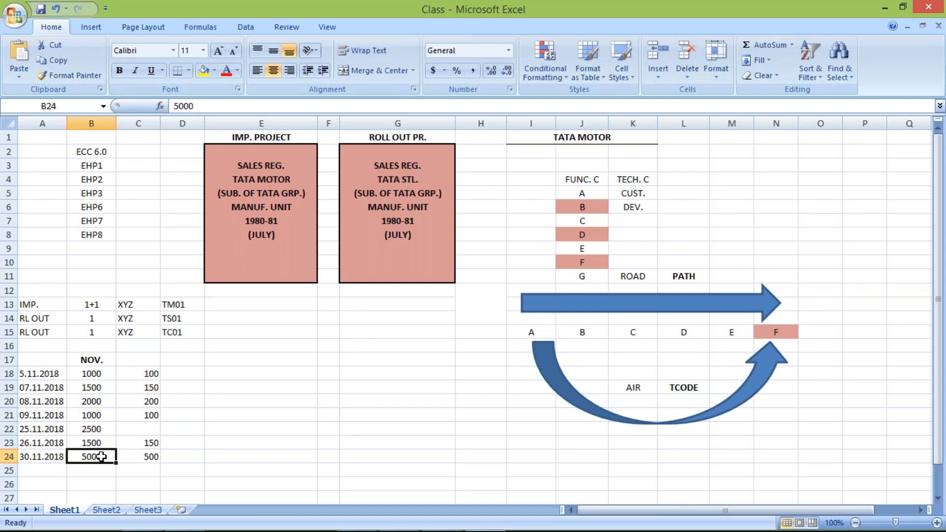
Enter the heading DEC in cell B26 below the November list and make it bold
{"action": "key", "text": "Down"}
{"action": "key", "text": "Down"}
{"action": "key", "text": "Down"}
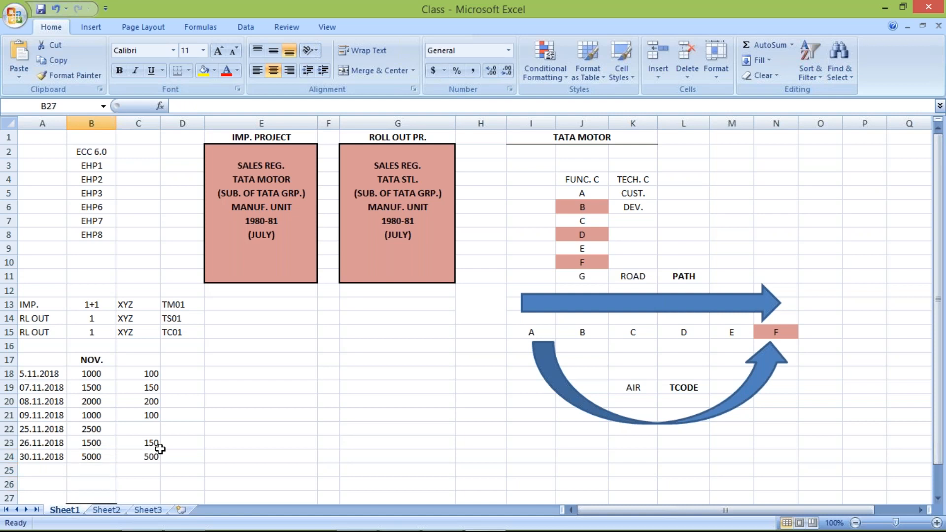
{"action": "scroll", "coordinate": [160, 448], "scroll_direction": "down", "scroll_amount": 2}
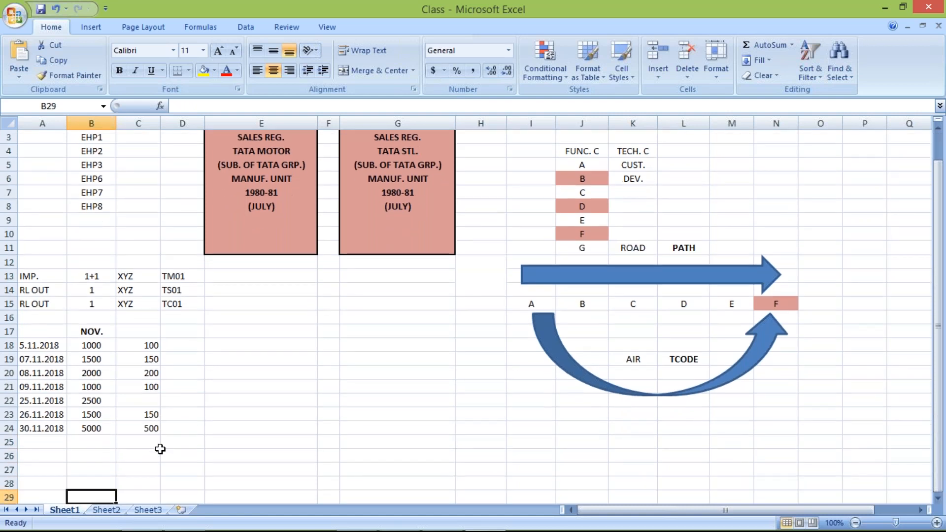
{"action": "left_click", "coordinate": [92, 414]}
{"action": "type", "text": "dE"}
{"action": "key", "text": "BackSpace"}
{"action": "key", "text": "BackSpace"}
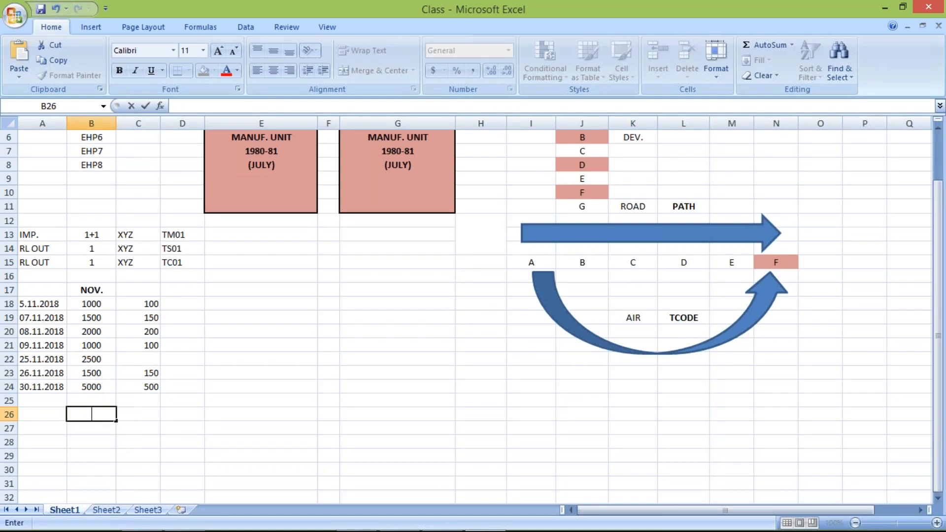
{"action": "type", "text": "DEC"}
{"action": "key", "text": "Return"}
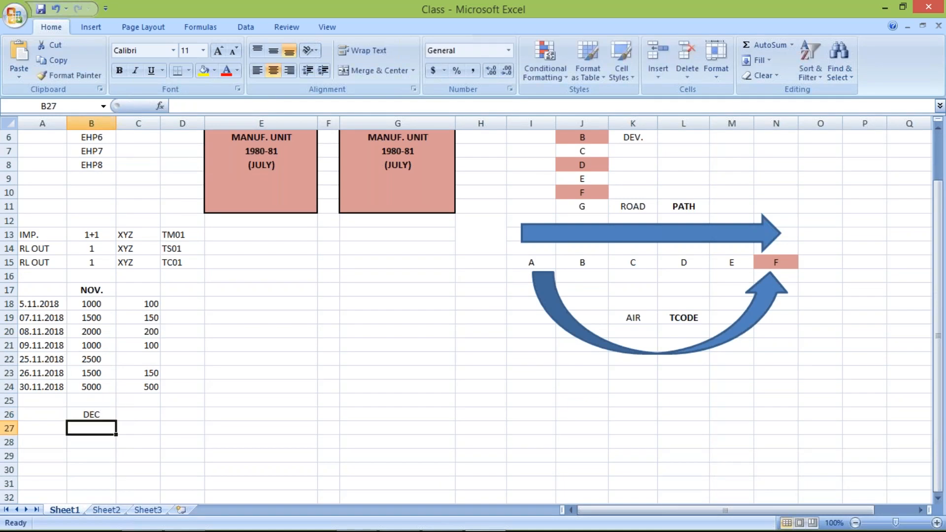
{"action": "key", "text": "Up"}
{"action": "key", "text": "ctrl+b"}
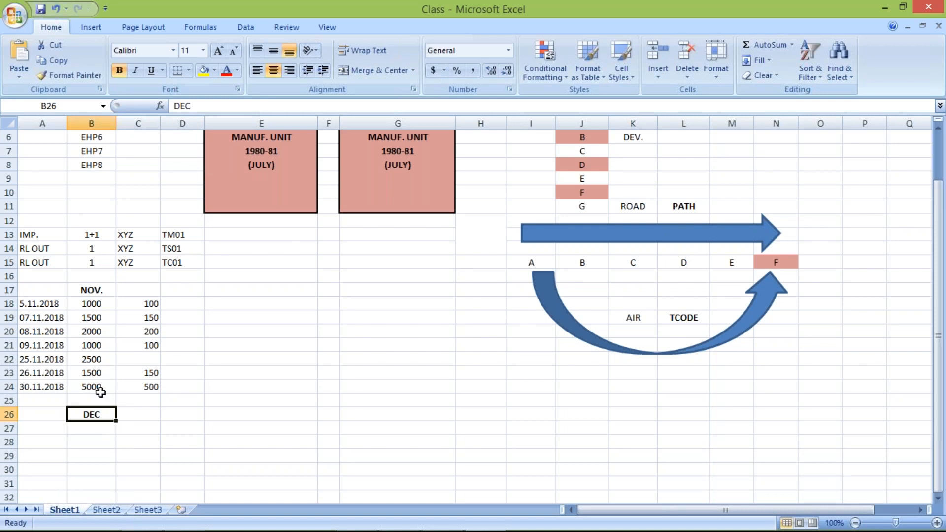
Enter the date 01.12.2018 in cell A27 and the amount 4000 in cell B27 under the DEC heading
{"action": "key", "text": "Down"}
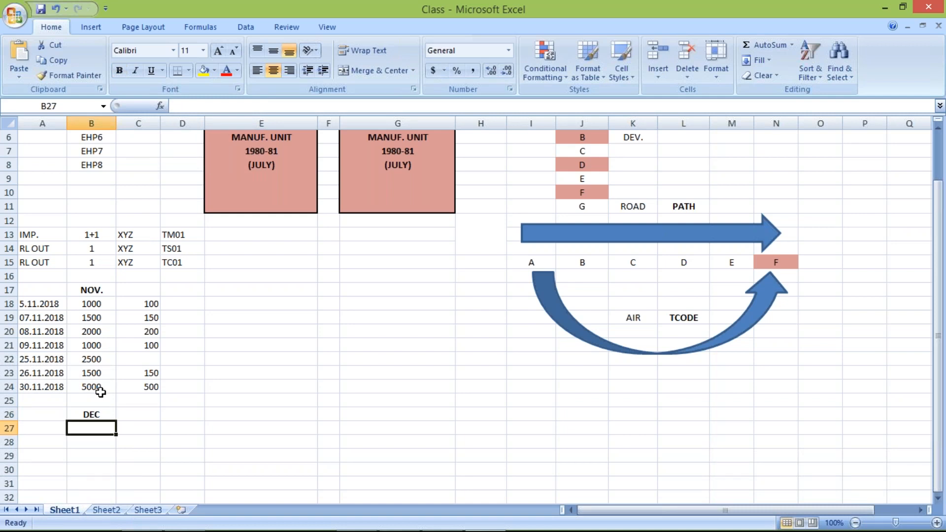
{"action": "key", "text": "Left"}
{"action": "type", "text": "0"}
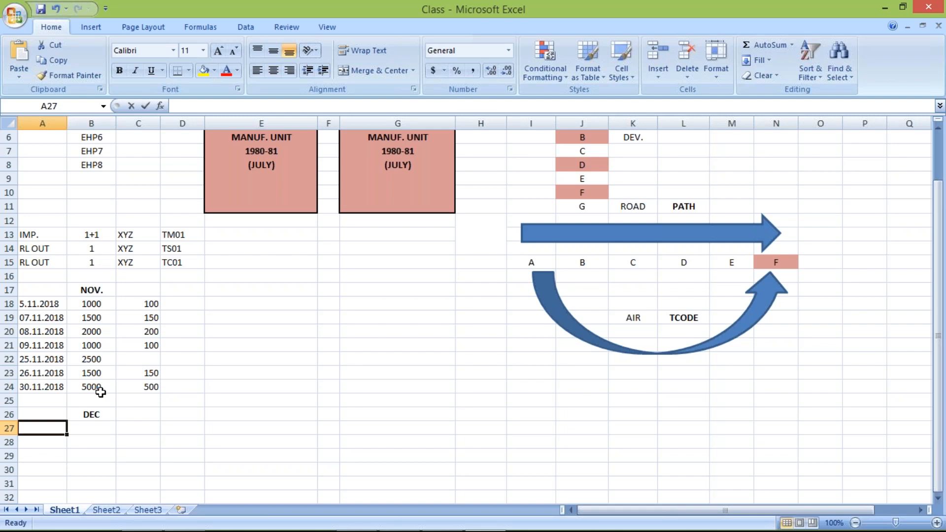
{"action": "type", "text": "01.1"}
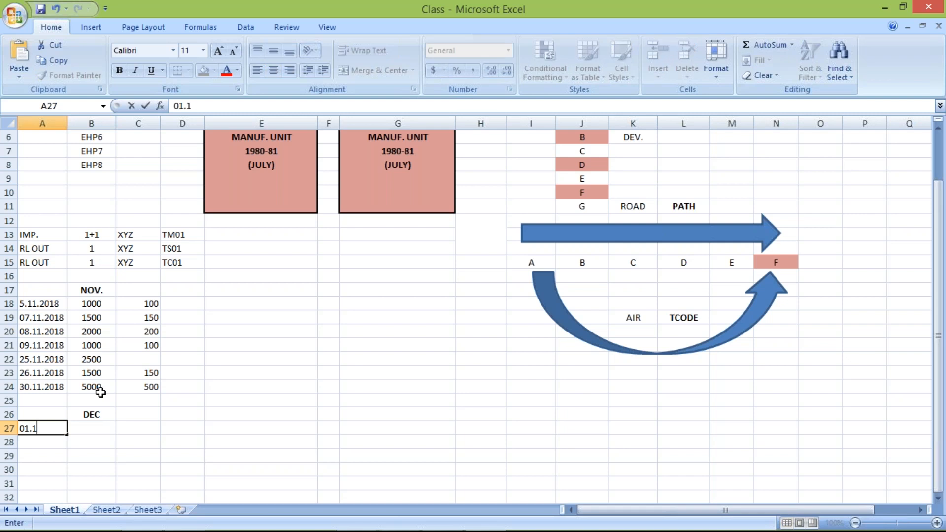
{"action": "type", "text": "2.2018"}
{"action": "key", "text": "Tab"}
{"action": "type", "text": "4"}
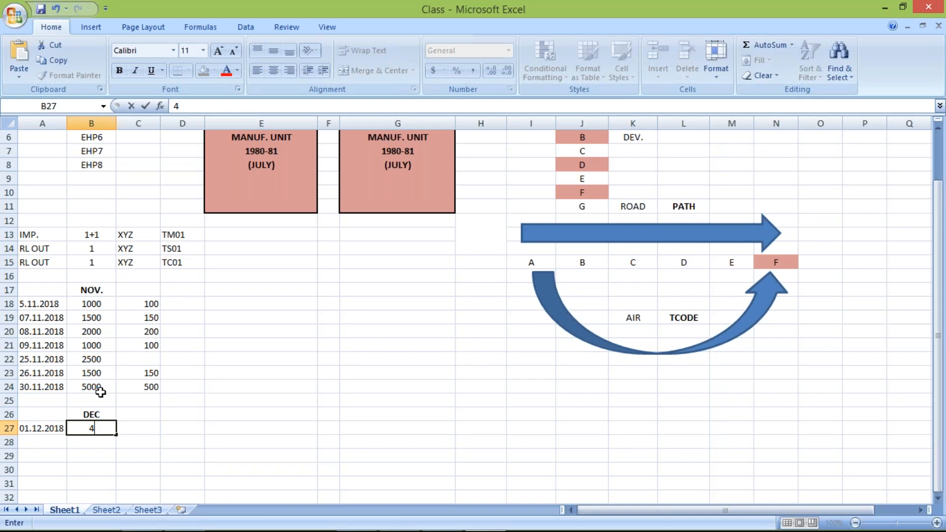
{"action": "type", "text": "000"}
{"action": "key", "text": "Tab"}
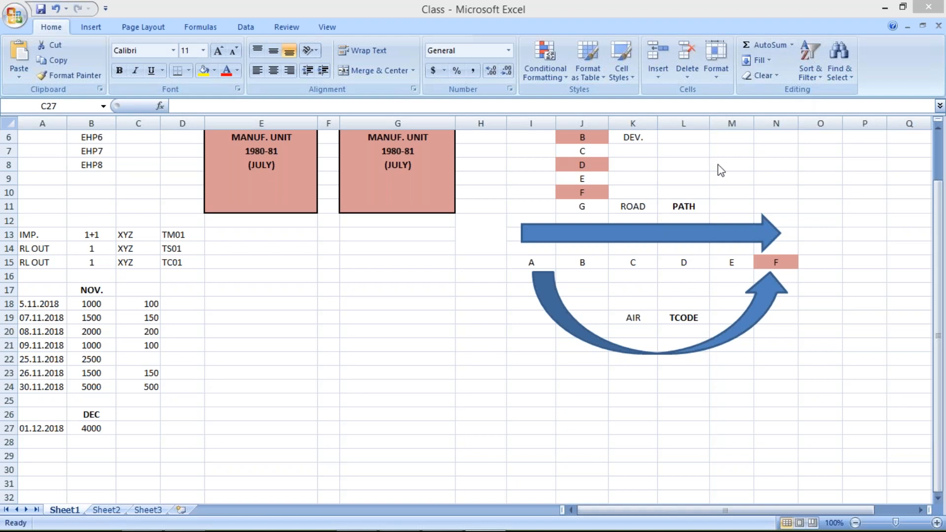
Highlight the 25.11.2018 entry in cells A22 and B22 with a yellow fill
{"action": "left_click", "coordinate": [388, 429]}
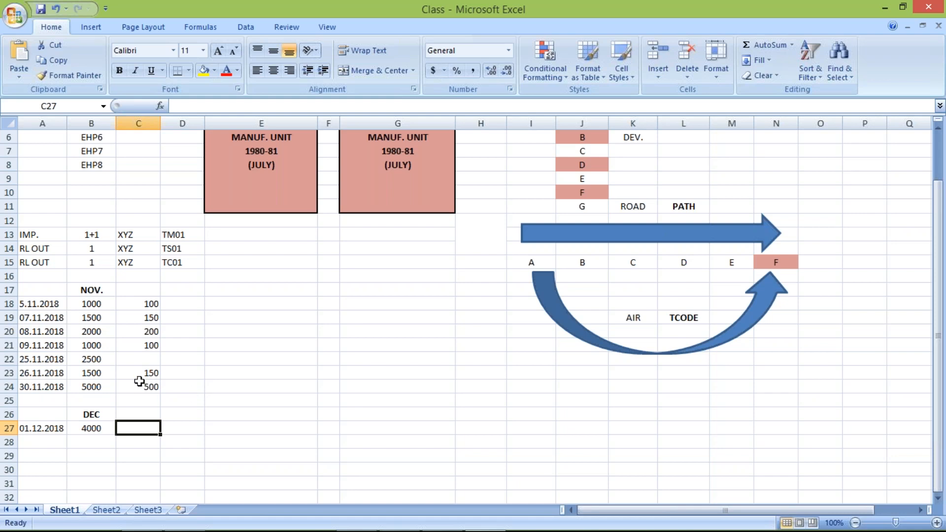
{"action": "left_click", "coordinate": [35, 359]}
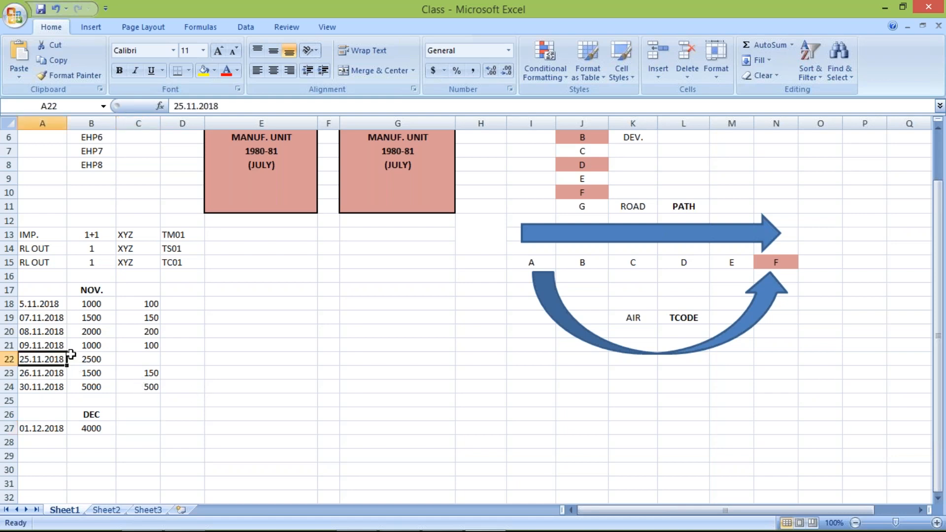
{"action": "left_click_drag", "start_coordinate": [71, 355], "coordinate": [80, 354]}
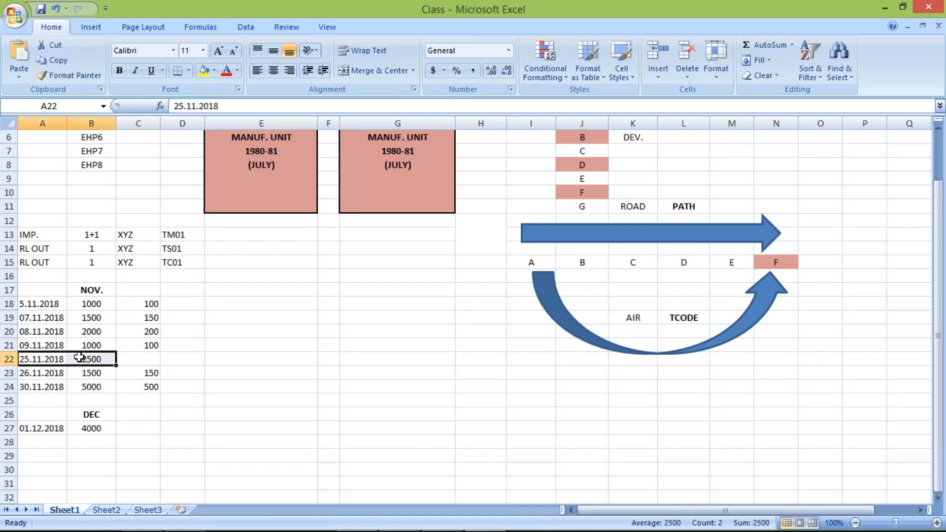
{"action": "left_click", "coordinate": [203, 70]}
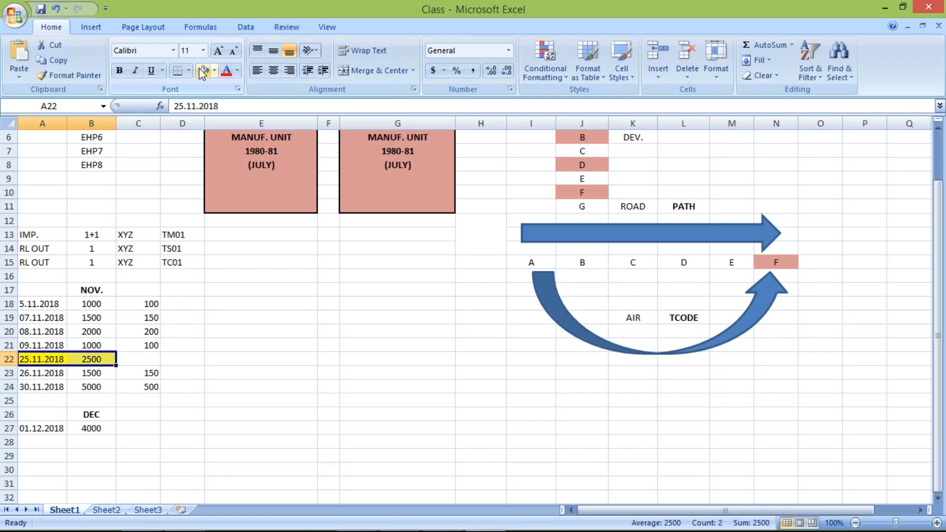
Add a December entry in row 28 with the date 10.12.2018 and the amount 1500
{"action": "left_click", "coordinate": [39, 445]}
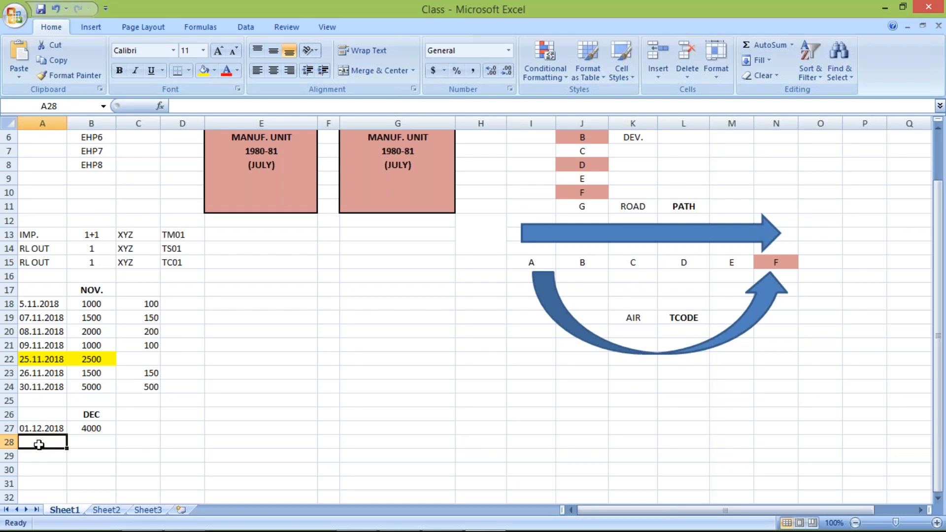
{"action": "type", "text": "10.12.2"}
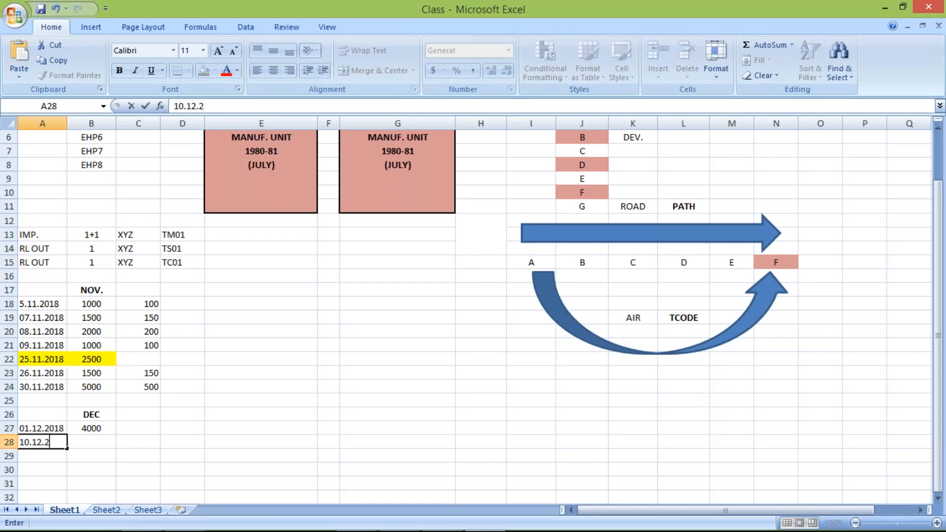
{"action": "type", "text": "018"}
{"action": "key", "text": "Tab"}
{"action": "type", "text": "1500"}
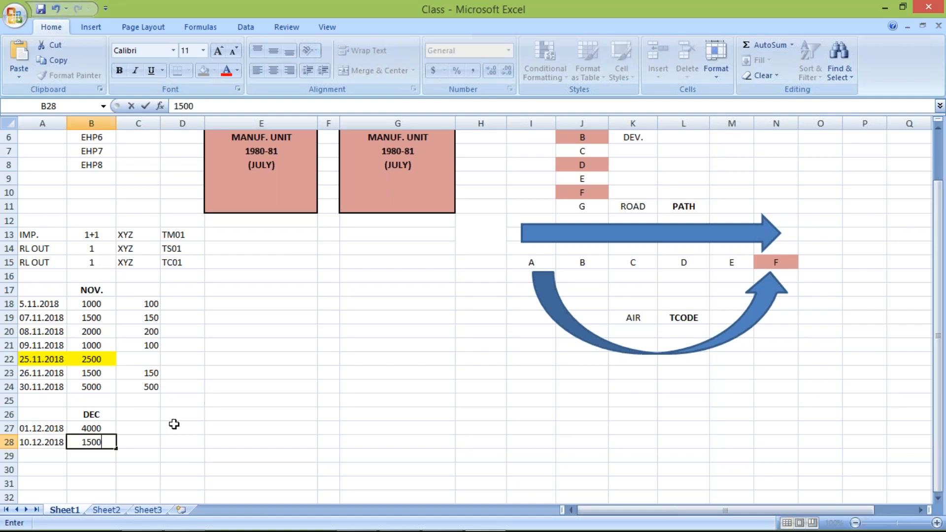
{"action": "left_click", "coordinate": [154, 428]}
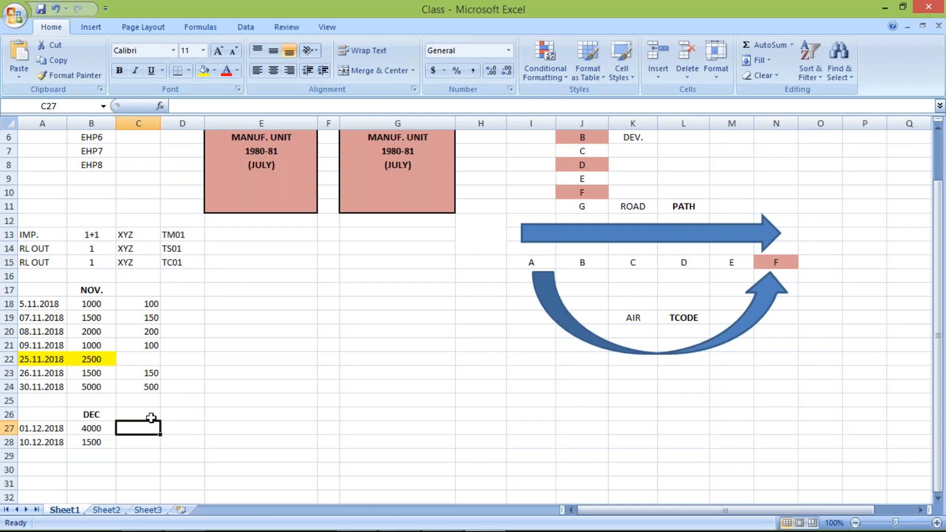
Enter the heading TDS in cell C17 and make it bold and right-aligned
{"action": "left_click", "coordinate": [141, 289]}
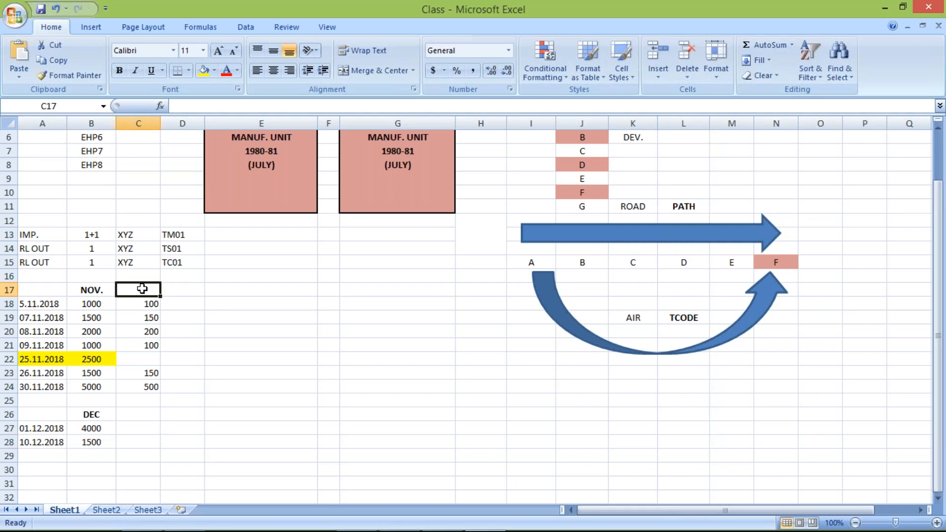
{"action": "type", "text": "TDS"}
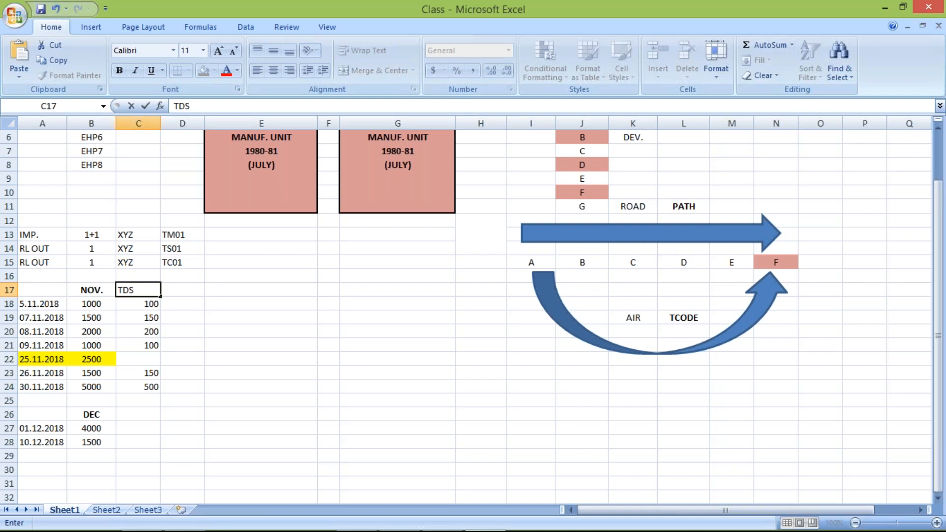
{"action": "key", "text": "Return"}
{"action": "key", "text": "Up"}
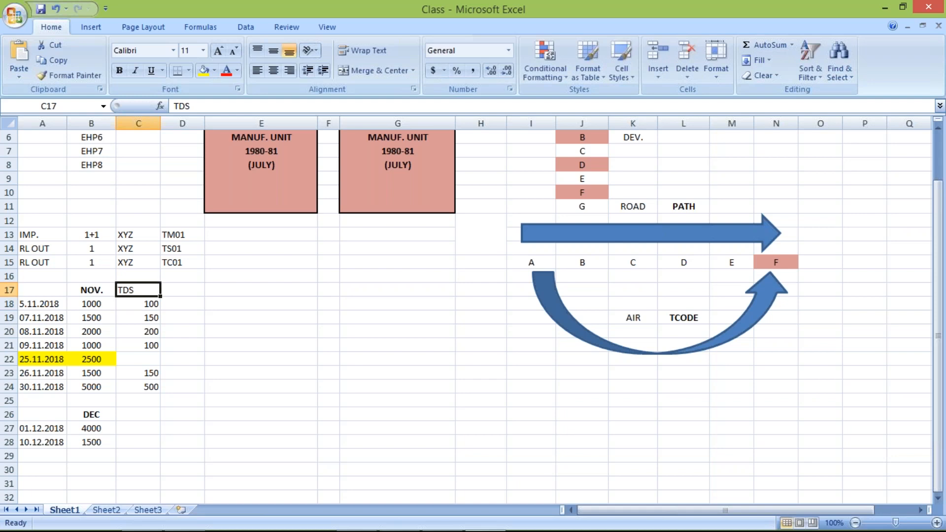
{"action": "key", "text": "ctrl+b"}
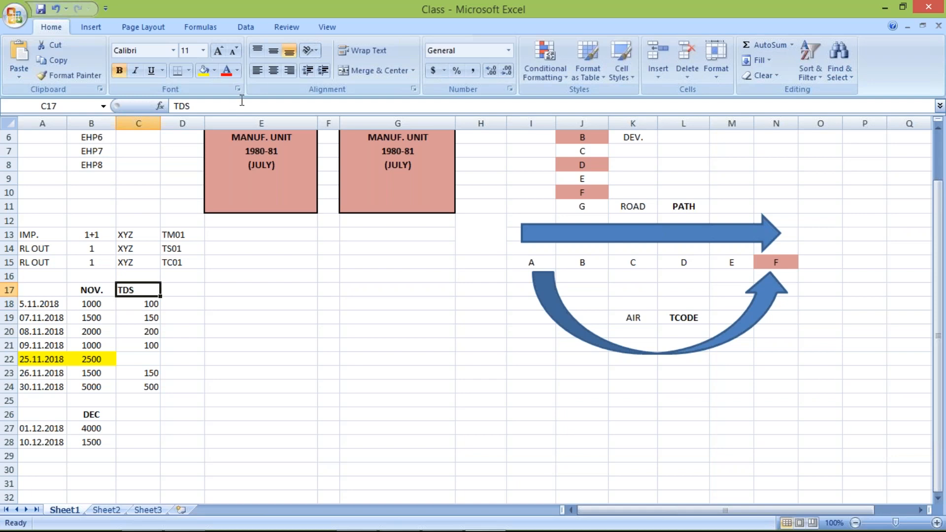
{"action": "left_click", "coordinate": [273, 70]}
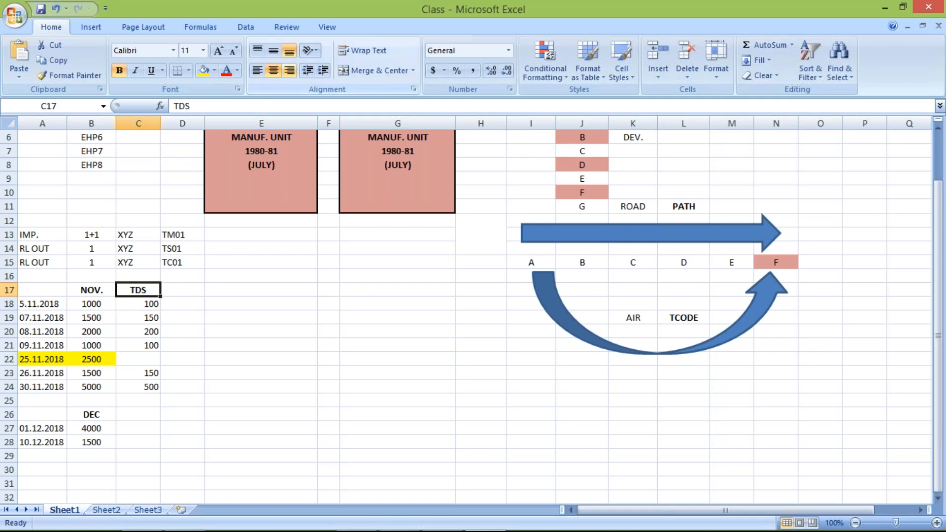
{"action": "left_click", "coordinate": [290, 71]}
Enter the TDS values 400 in cell C27 and 150 in cell C28 for the December entries
{"action": "left_click", "coordinate": [139, 430]}
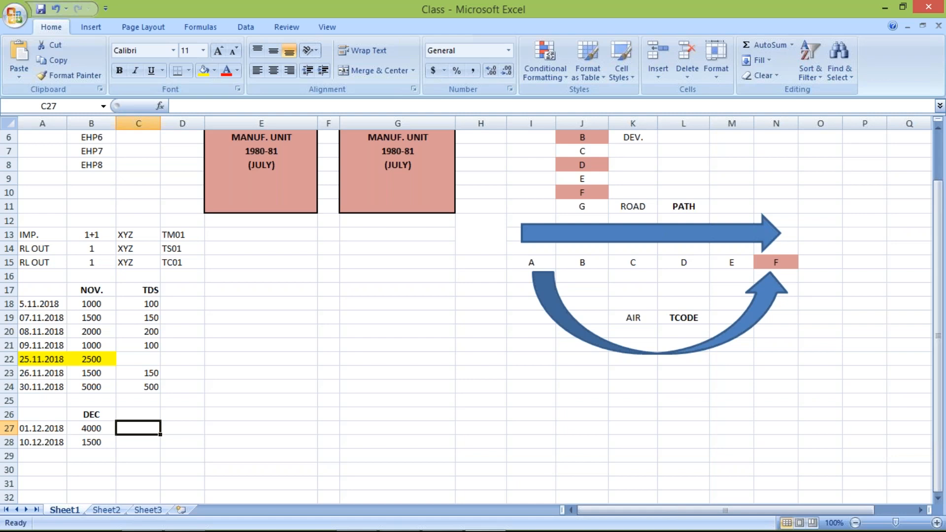
{"action": "type", "text": "400"}
{"action": "key", "text": "Return"}
{"action": "type", "text": "1500"}
{"action": "key", "text": "BackSpace"}
{"action": "key", "text": "Return"}
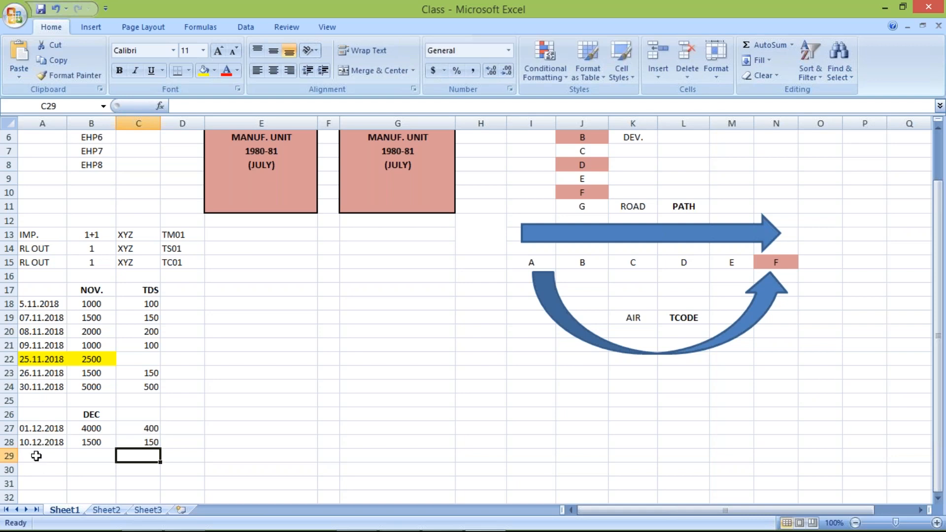
Add an entry in row 29 with the date 20.11.2018, the amount 2000 and the TDS value 200
{"action": "left_click", "coordinate": [36, 456]}
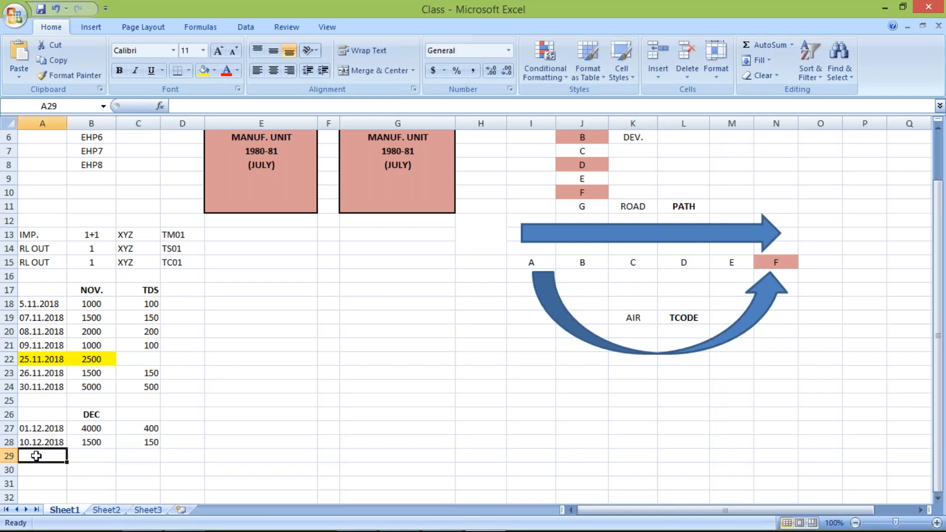
{"action": "type", "text": "20.11.2"}
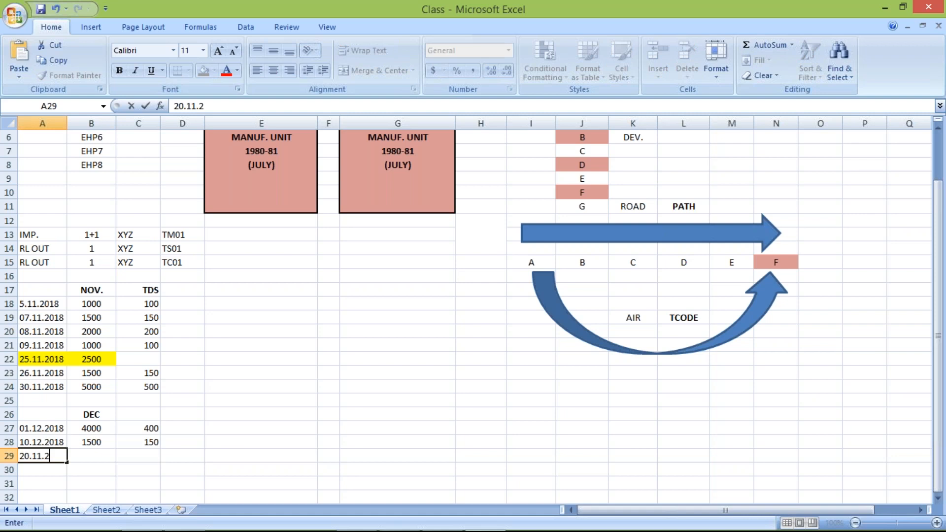
{"action": "type", "text": "018"}
{"action": "key", "text": "Tab"}
{"action": "type", "text": "2000"}
{"action": "key", "text": "Tab"}
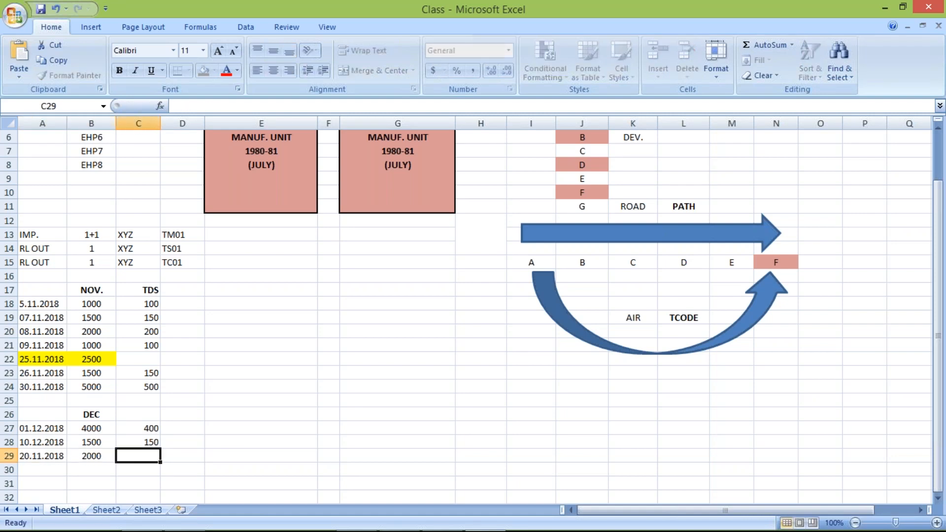
{"action": "type", "text": "200"}
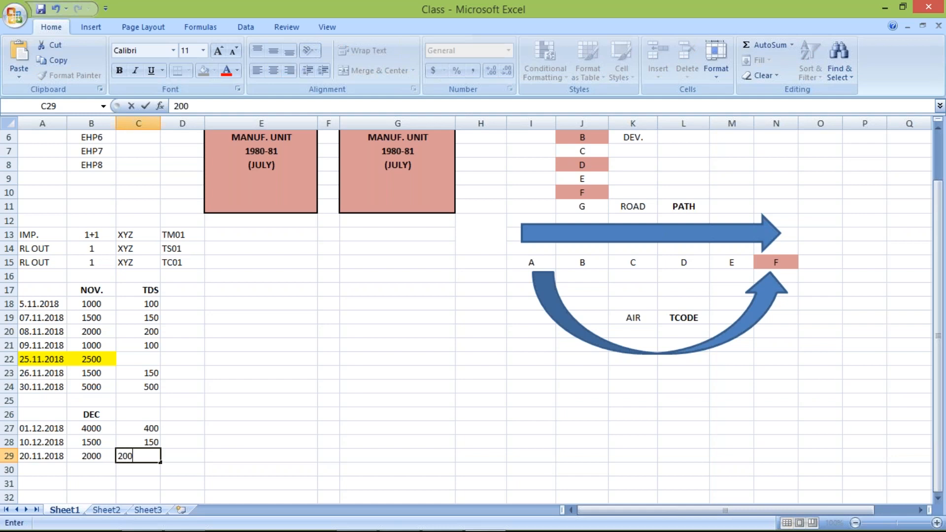
{"action": "key", "text": "Return"}
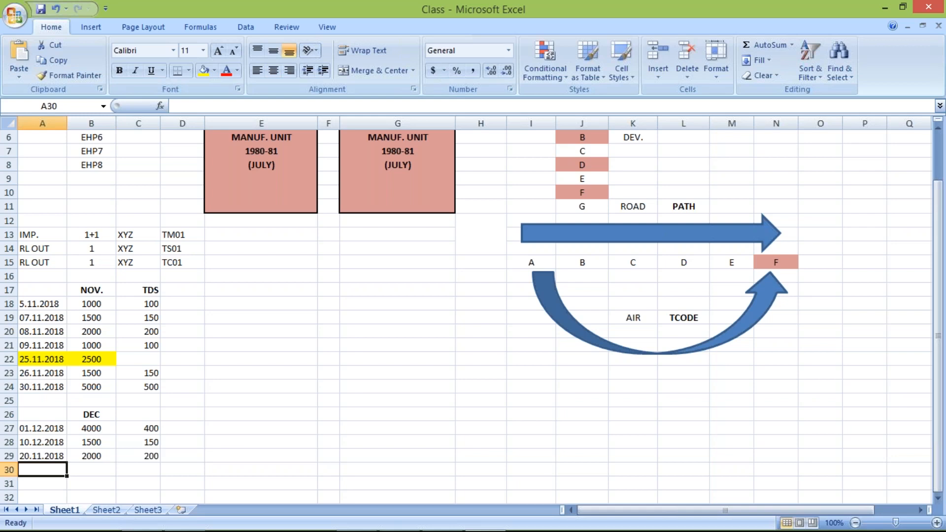
Enter the November TDS total 1200 in cell C25 and format it bold with a bottom border
{"action": "left_click", "coordinate": [97, 358]}
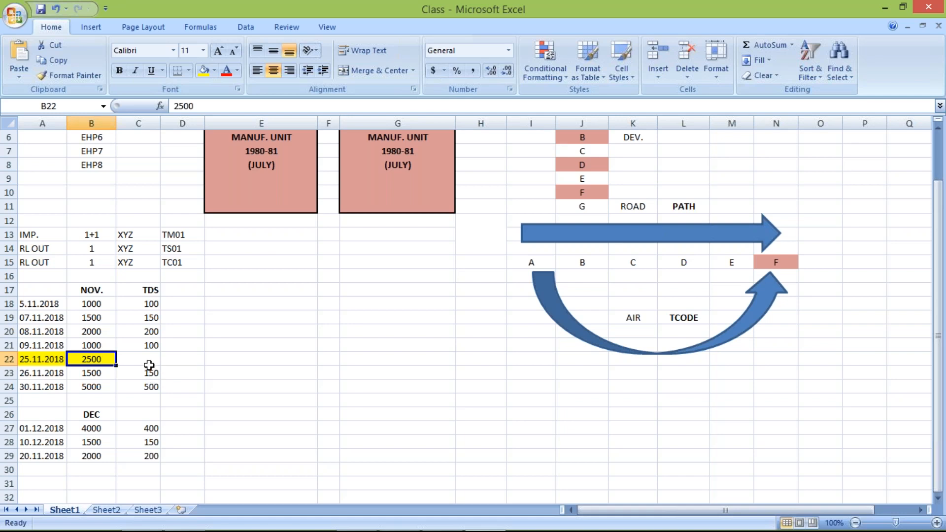
{"action": "left_click_drag", "start_coordinate": [152, 307], "coordinate": [152, 387]}
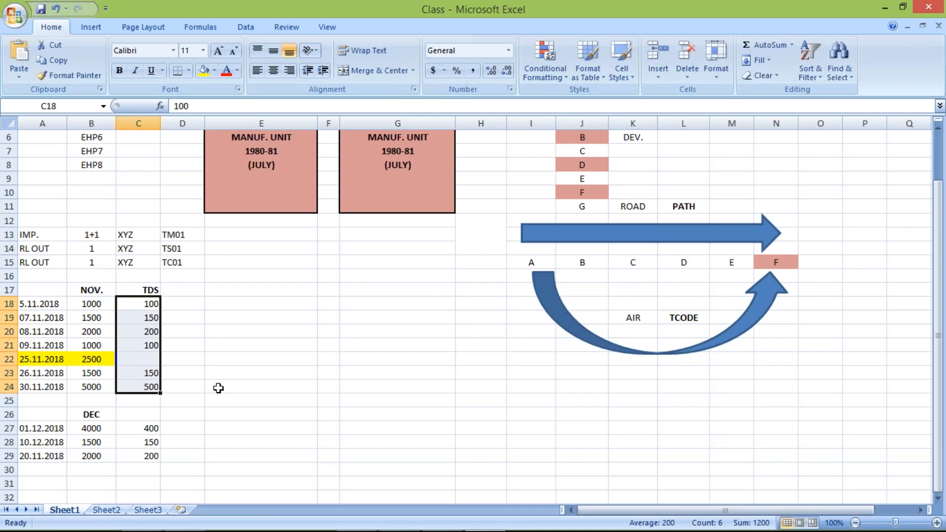
{"action": "left_click", "coordinate": [144, 402]}
{"action": "type", "text": "1200"}
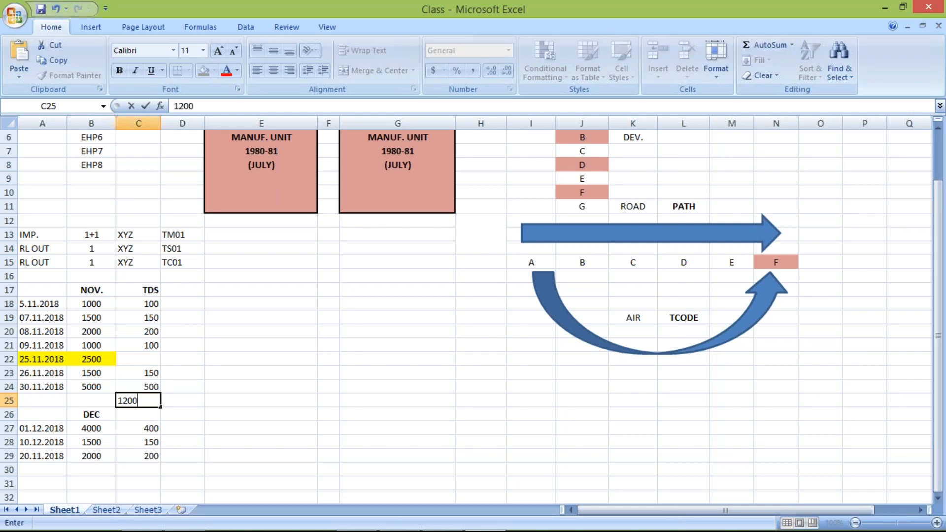
{"action": "key", "text": "Return"}
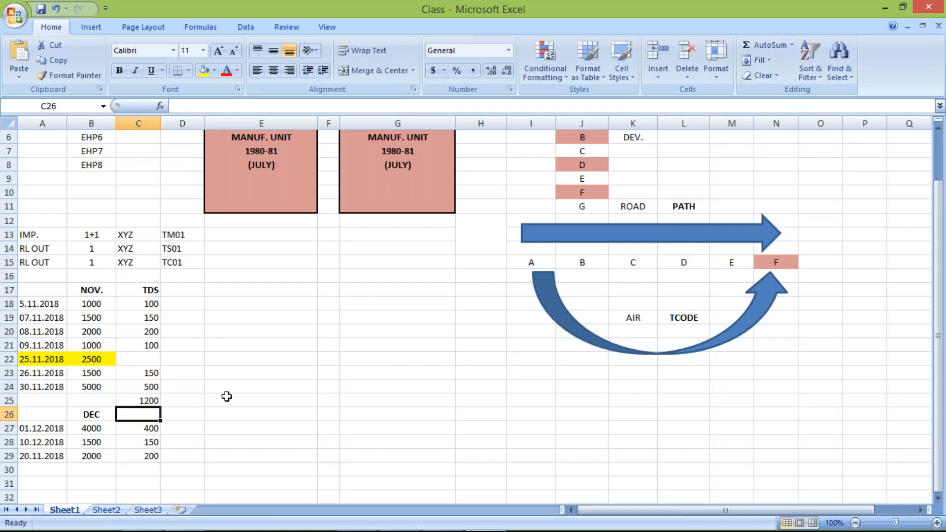
{"action": "left_click", "coordinate": [142, 401]}
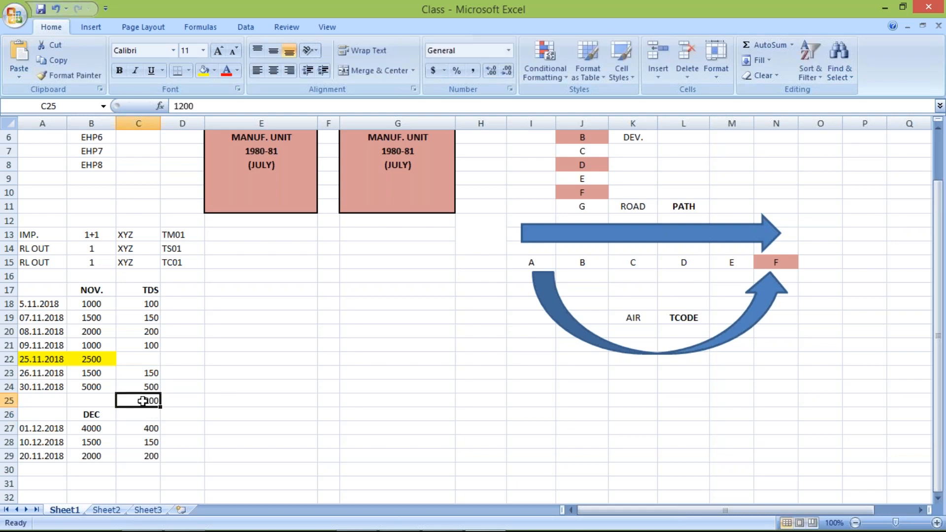
{"action": "key", "text": "ctrl+b"}
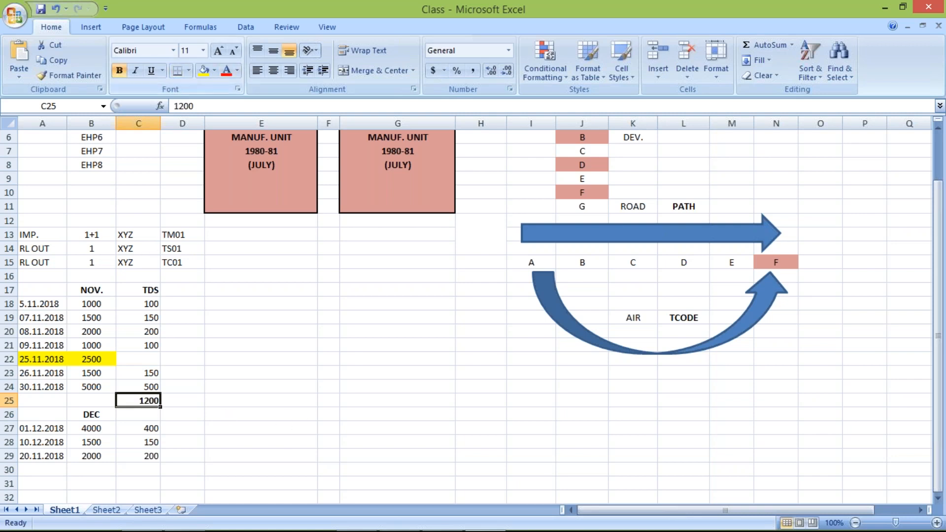
{"action": "left_click", "coordinate": [261, 359]}
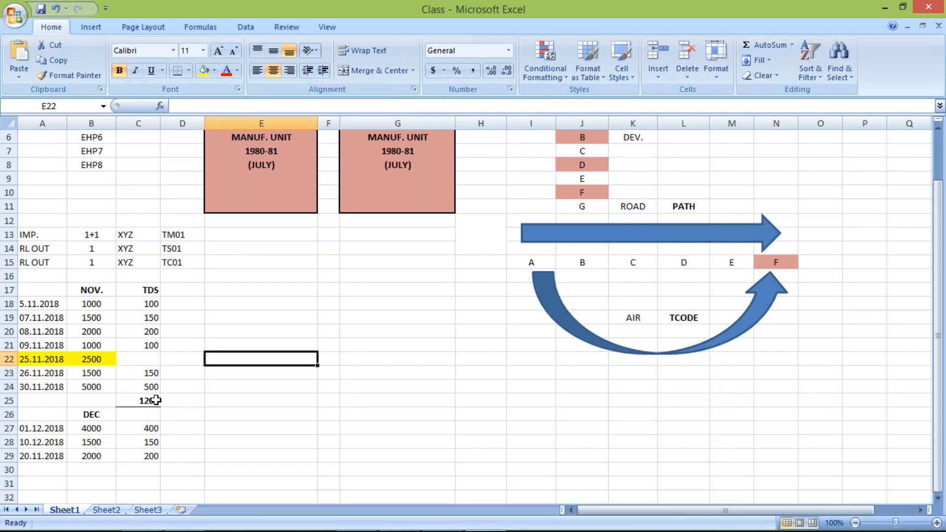
{"action": "left_click", "coordinate": [154, 399]}
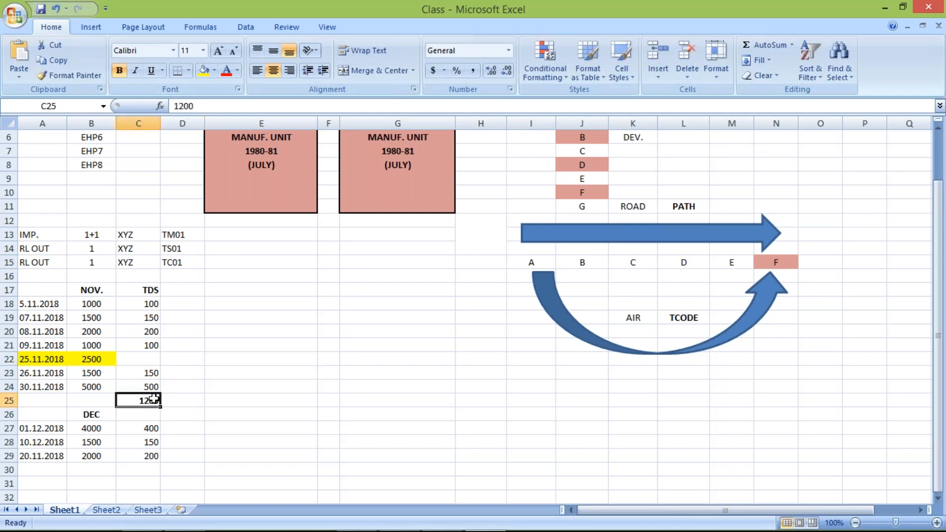
Add a bottom border to the DEC heading in cell B26 and the NOV. heading in cell B17
{"action": "left_click", "coordinate": [102, 415]}
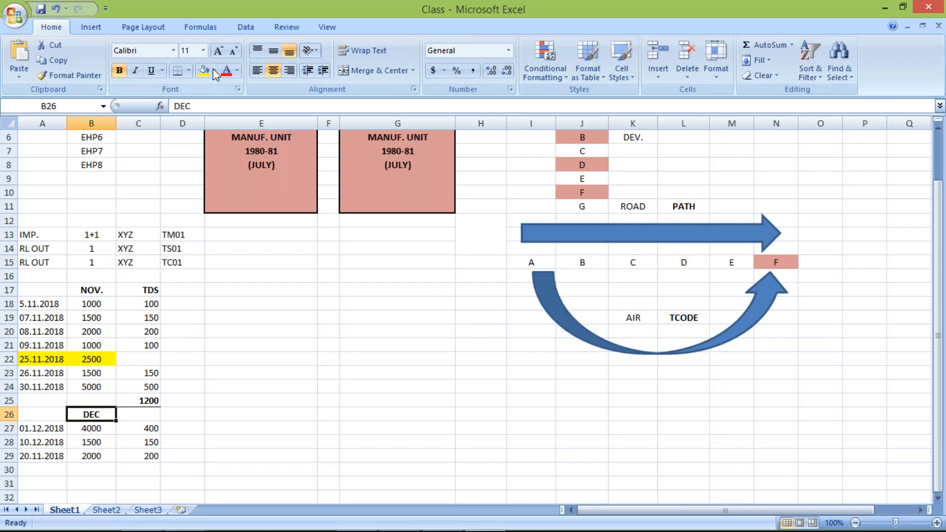
{"action": "left_click", "coordinate": [178, 70]}
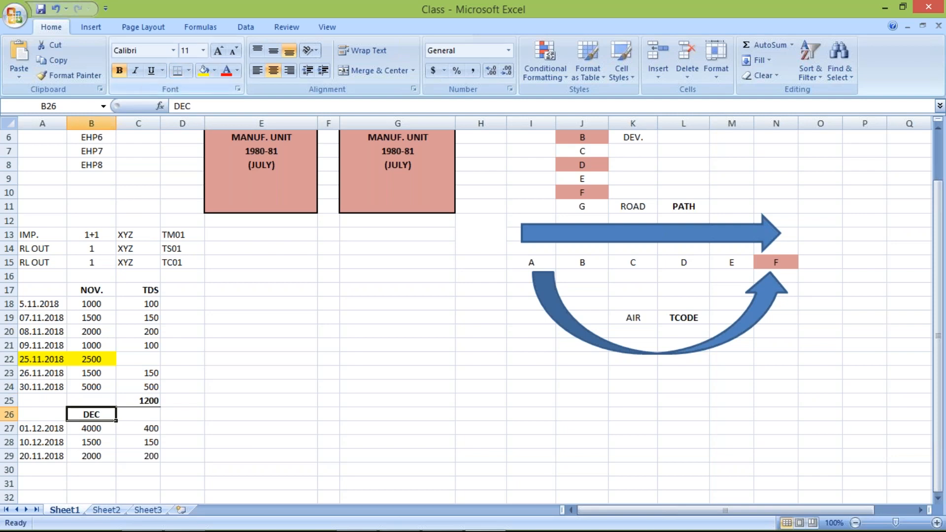
{"action": "left_click", "coordinate": [99, 292]}
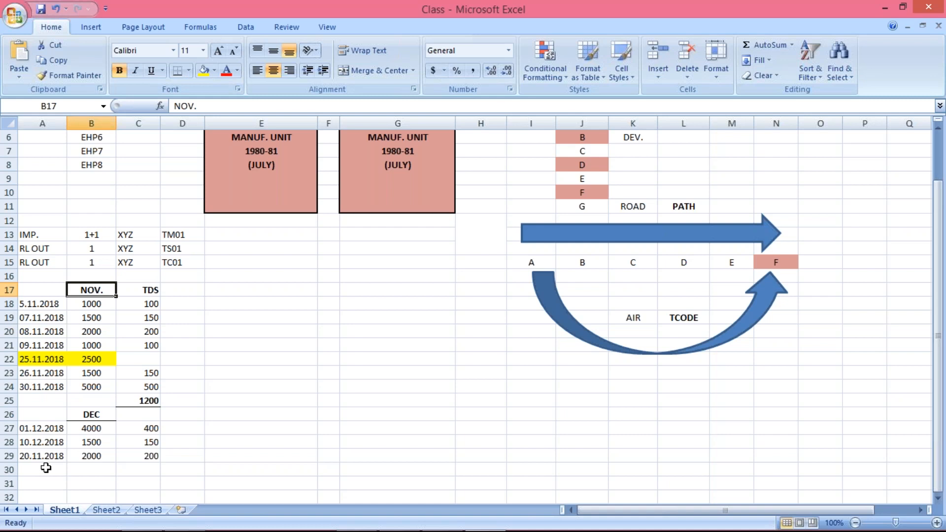
Compare the highlighted 25.11.2018 entry with the other November amounts and their TDS values in rows 18 to 24
{"action": "left_click", "coordinate": [97, 361]}
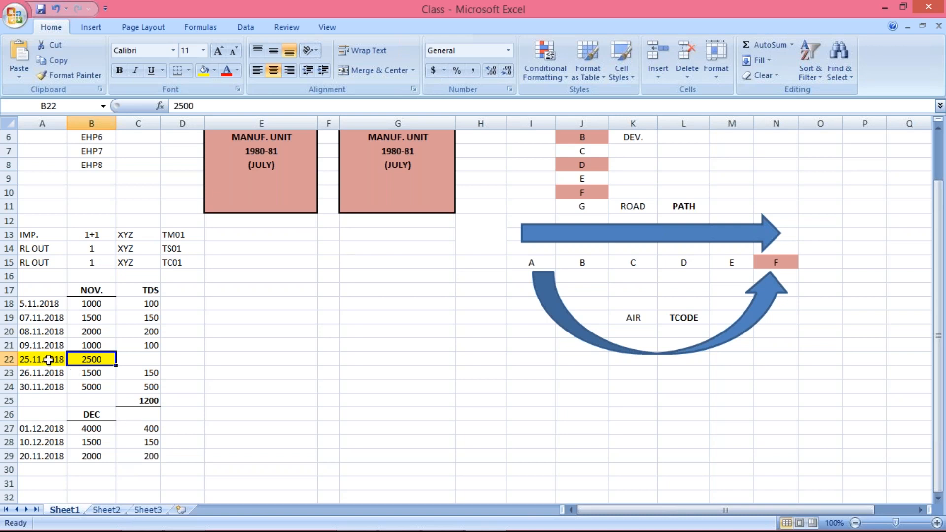
{"action": "left_click_drag", "start_coordinate": [49, 360], "coordinate": [98, 361]}
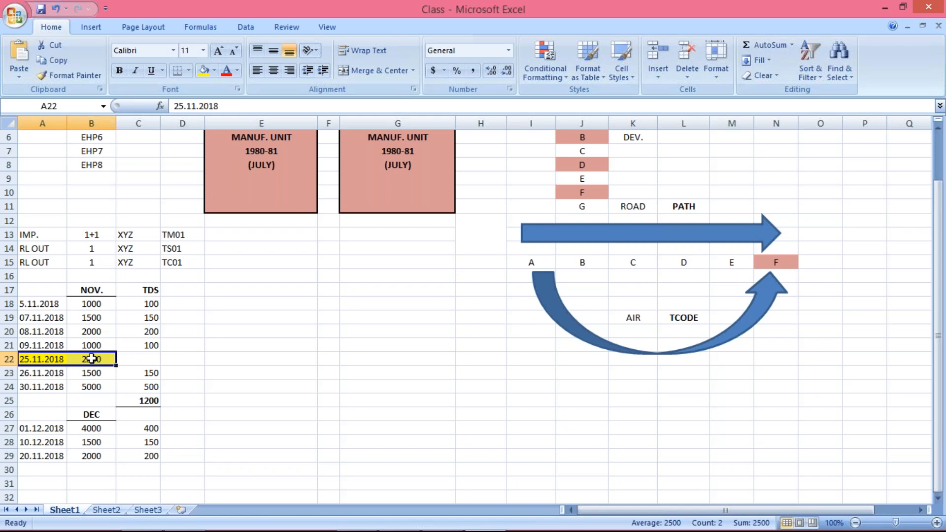
{"action": "left_click", "coordinate": [88, 321]}
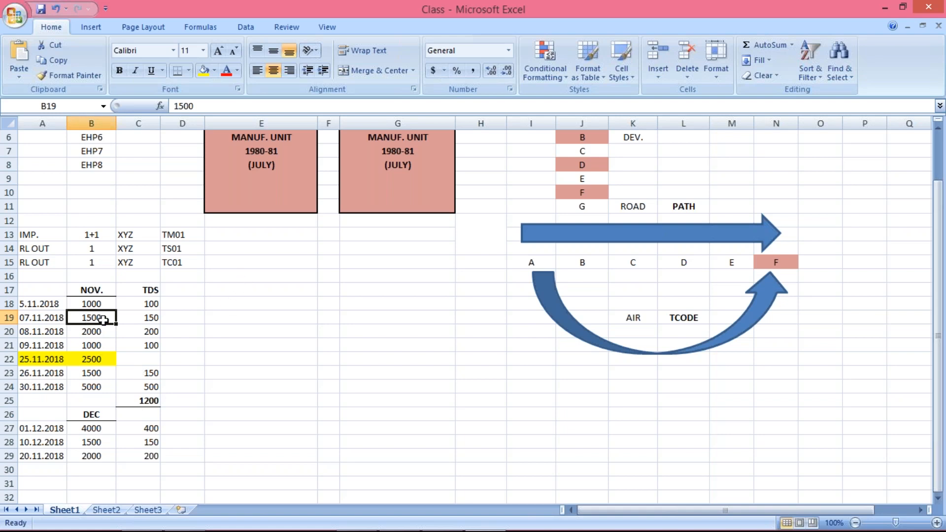
{"action": "left_click", "coordinate": [99, 303]}
{"action": "left_click_drag", "start_coordinate": [99, 303], "coordinate": [97, 388]}
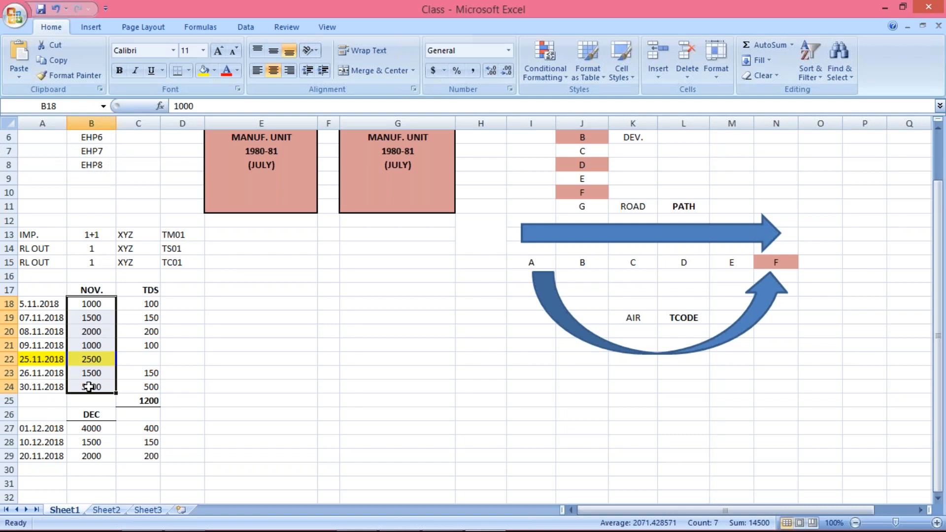
{"action": "left_click", "coordinate": [92, 362]}
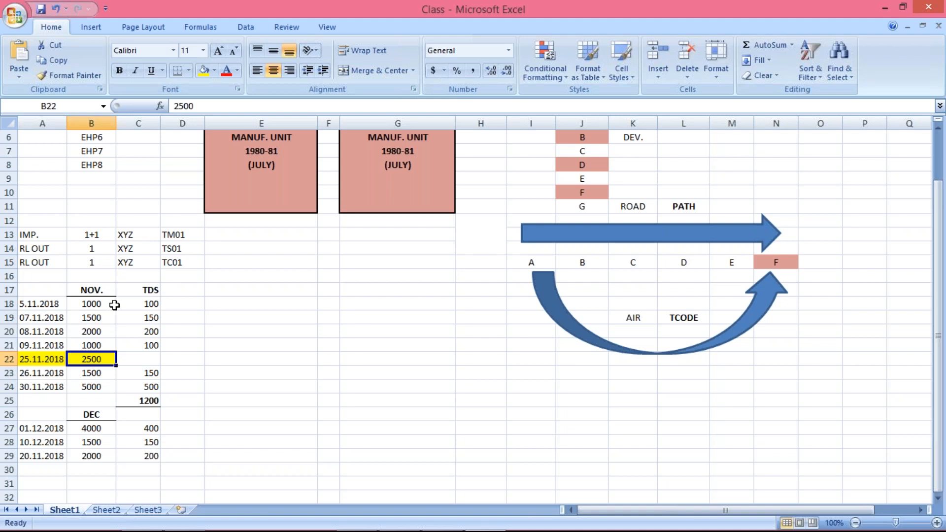
{"action": "left_click", "coordinate": [150, 304]}
{"action": "left_click_drag", "start_coordinate": [149, 321], "coordinate": [148, 388]}
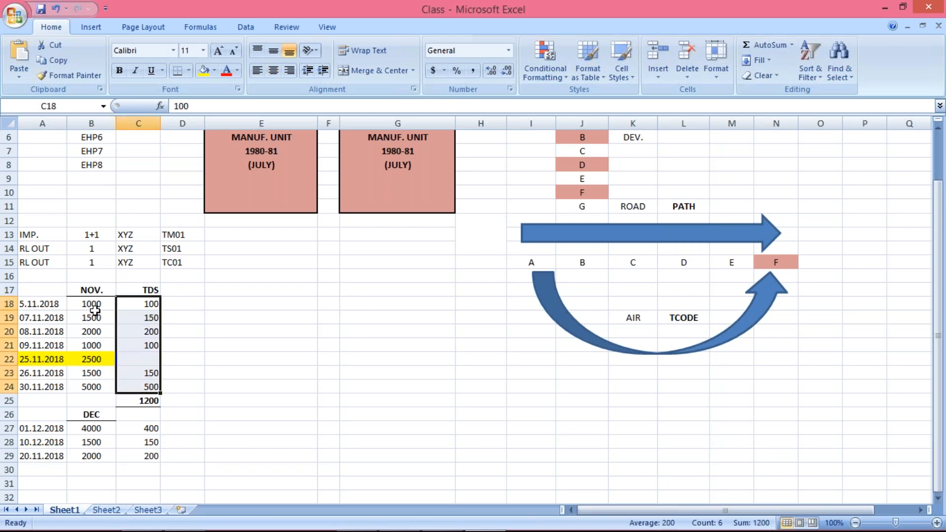
Check the sum of the November amounts in cells B18 to B24
{"action": "left_click", "coordinate": [94, 308]}
{"action": "key", "text": "ctrl+Down"}
{"action": "left_click", "coordinate": [94, 302]}
{"action": "key", "text": "shift+Down"}
{"action": "key", "text": "shift+Down"}
{"action": "key", "text": "shift+Down"}
{"action": "key", "text": "shift+Down"}
{"action": "key", "text": "shift+Down"}
{"action": "key", "text": "shift+Down"}
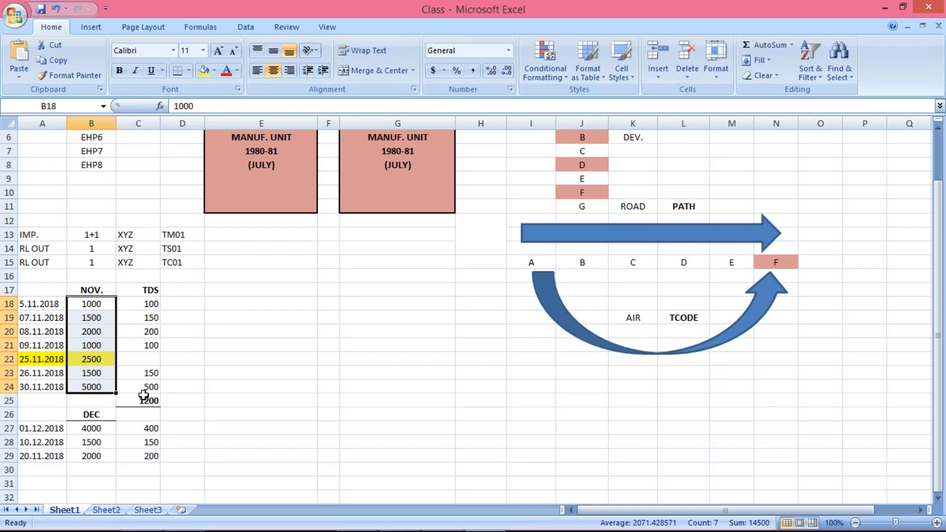
Enter the November amount total 14500 in cell B25 and format it bold with a bottom border
{"action": "left_click", "coordinate": [91, 399]}
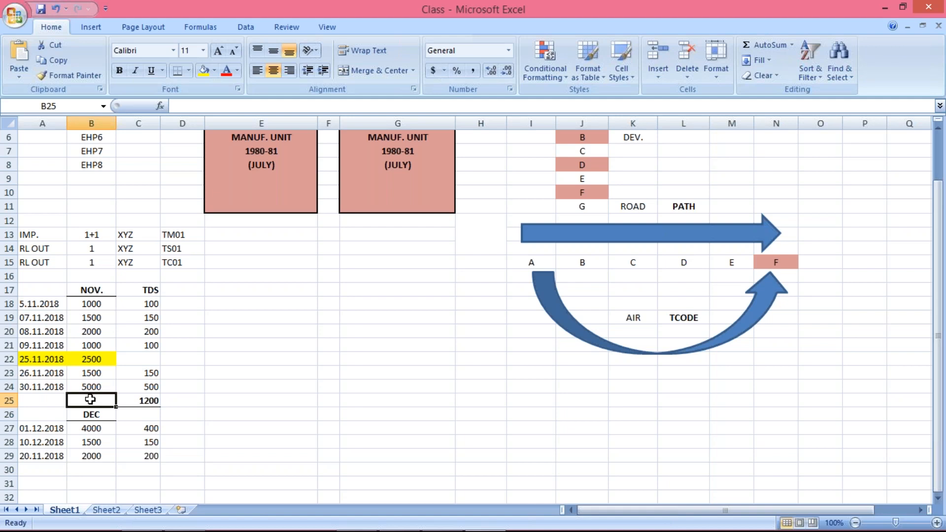
{"action": "left_click", "coordinate": [178, 74]}
{"action": "type", "text": "1"}
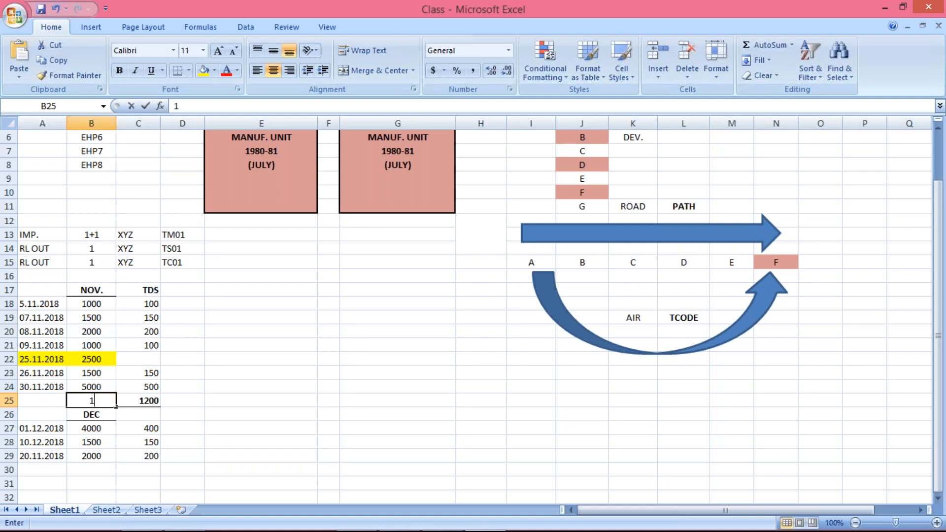
{"action": "type", "text": "4500"}
{"action": "key", "text": "Return"}
{"action": "key", "text": "Up"}
{"action": "key", "text": "ctrl+b"}
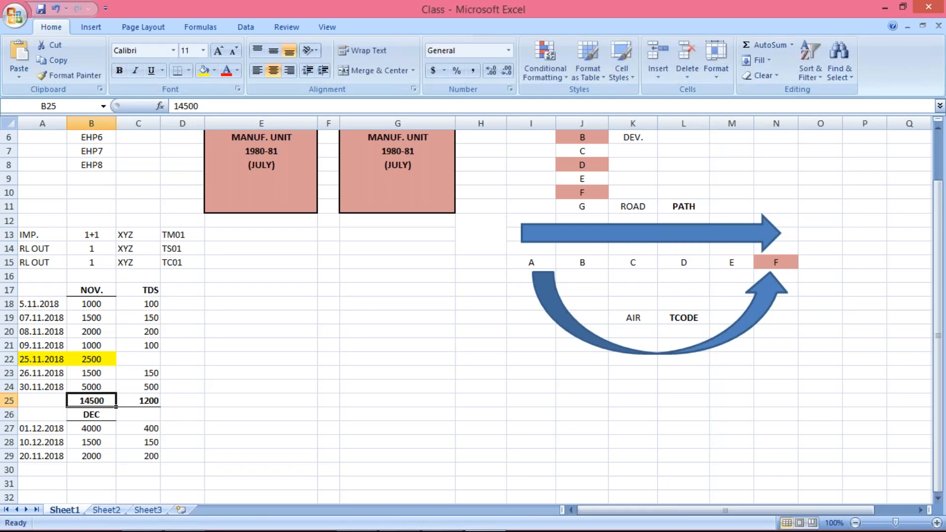
Enter the expected November TDS 1450 in cell D25, beside the TDS total
{"action": "double_click", "coordinate": [177, 399]}
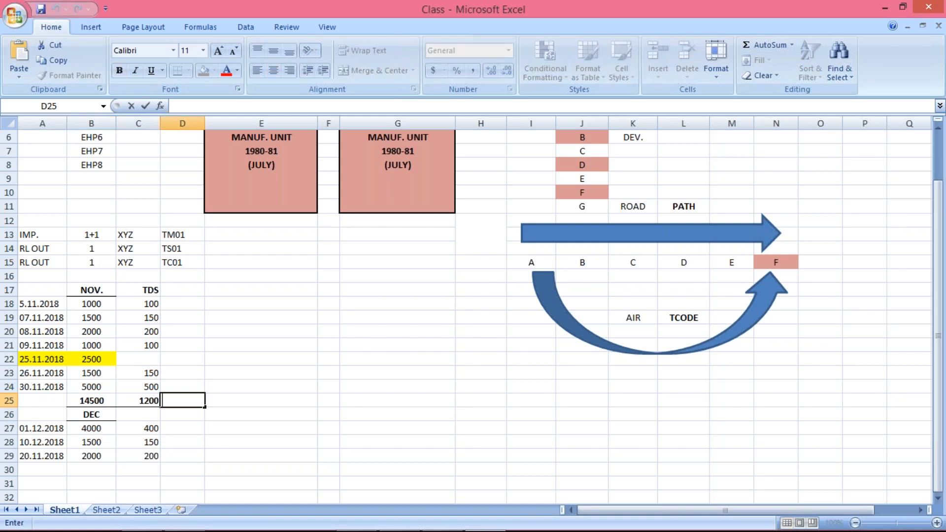
{"action": "type", "text": "1450"}
{"action": "key", "text": "Return"}
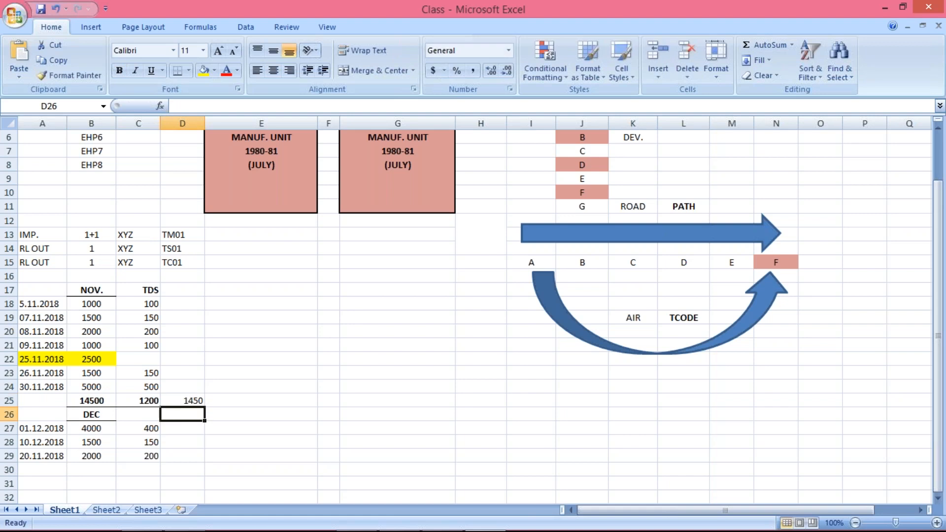
Compare the TDS totals in cells C25 and D25 with the highlighted 25.11.2018 entry and its TDS cell
{"action": "left_click", "coordinate": [156, 403]}
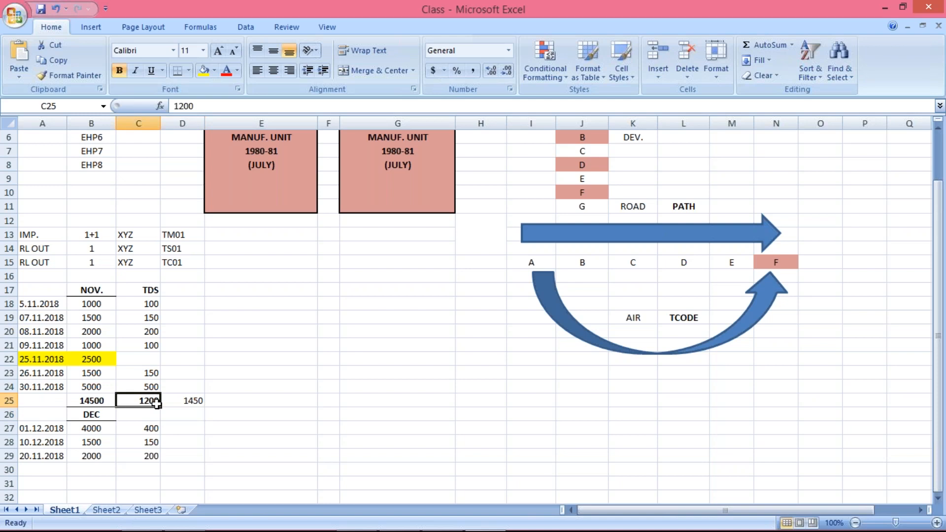
{"action": "left_click", "coordinate": [104, 363]}
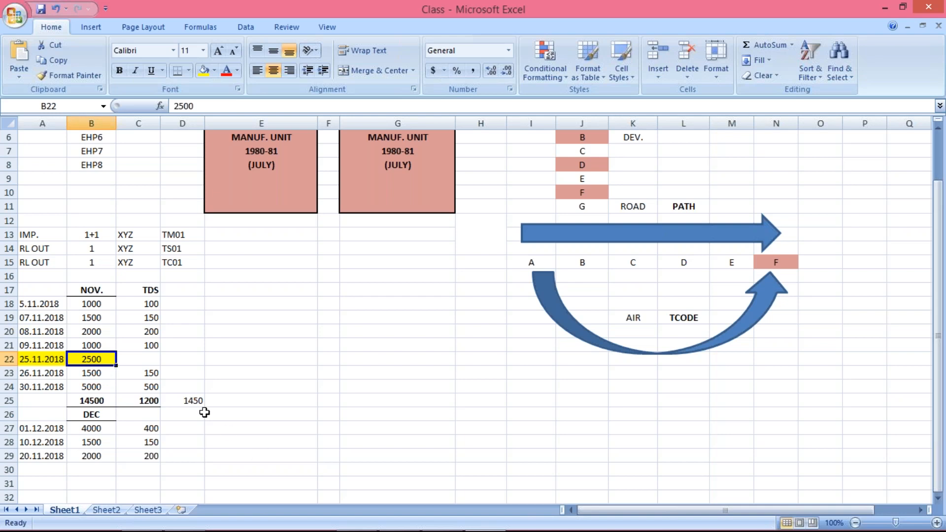
{"action": "left_click", "coordinate": [191, 402]}
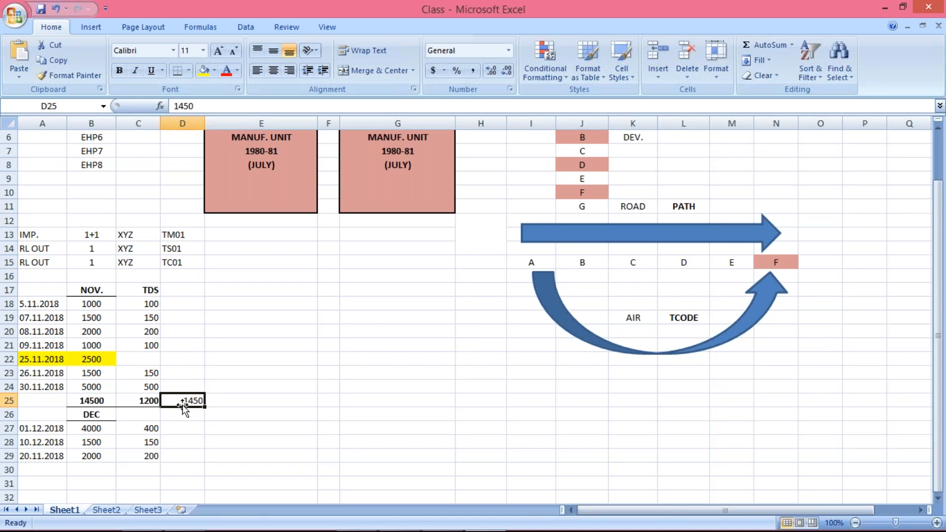
{"action": "left_click", "coordinate": [151, 355]}
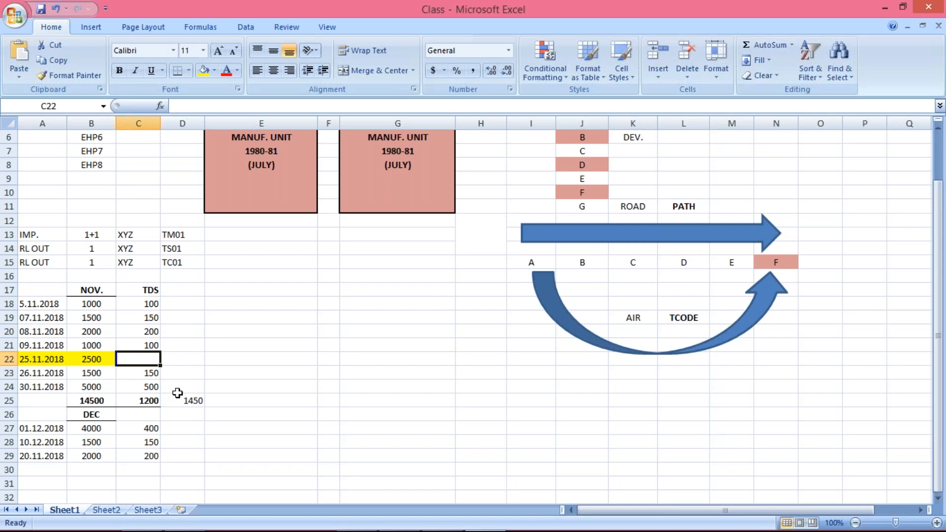
{"action": "key", "text": "Down"}
{"action": "key", "text": "Down"}
{"action": "key", "text": "Down"}
{"action": "key", "text": "Down"}
{"action": "key", "text": "Down"}
{"action": "key", "text": "Down"}
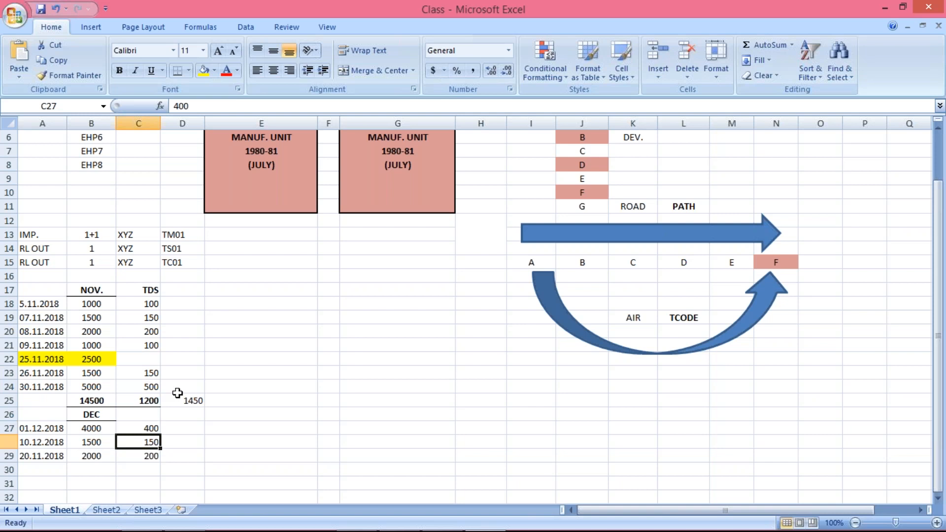
{"action": "key", "text": "Down"}
{"action": "key", "text": "Down"}
{"action": "key", "text": "Down"}
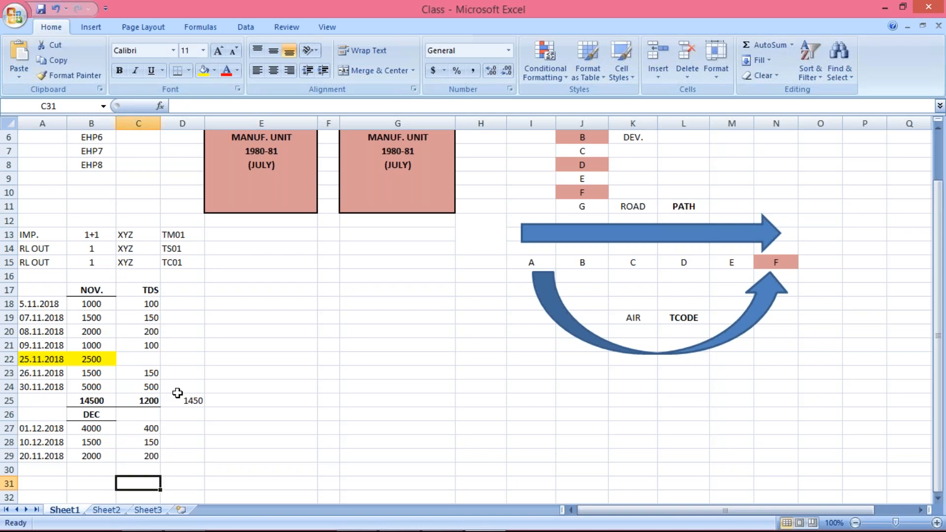
{"action": "key", "text": "Down"}
{"action": "key", "text": "Down"}
{"action": "key", "text": "Down"}
{"action": "key", "text": "Down"}
{"action": "key", "text": "Down"}
{"action": "key", "text": "Down"}
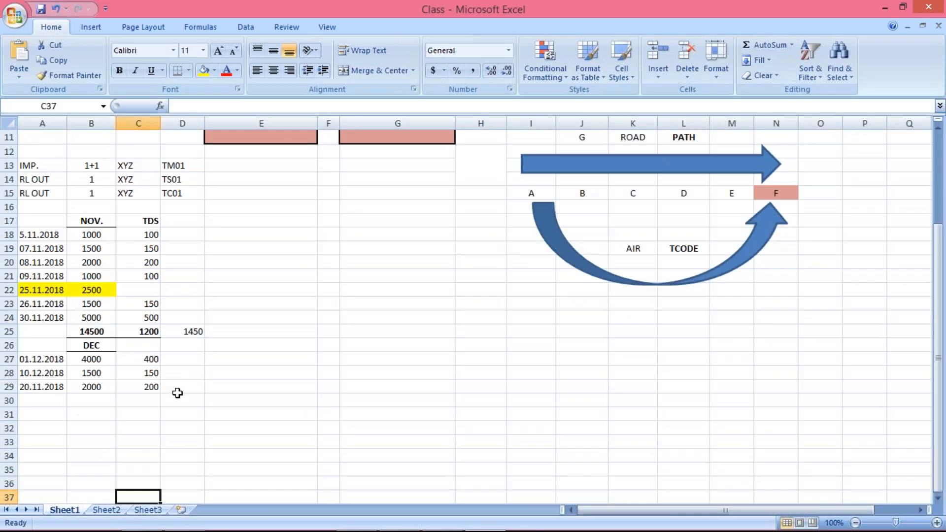
{"action": "key", "text": "Down"}
{"action": "key", "text": "Down"}
{"action": "key", "text": "Down"}
{"action": "key", "text": "Down"}
{"action": "key", "text": "Down"}
{"action": "key", "text": "Down"}
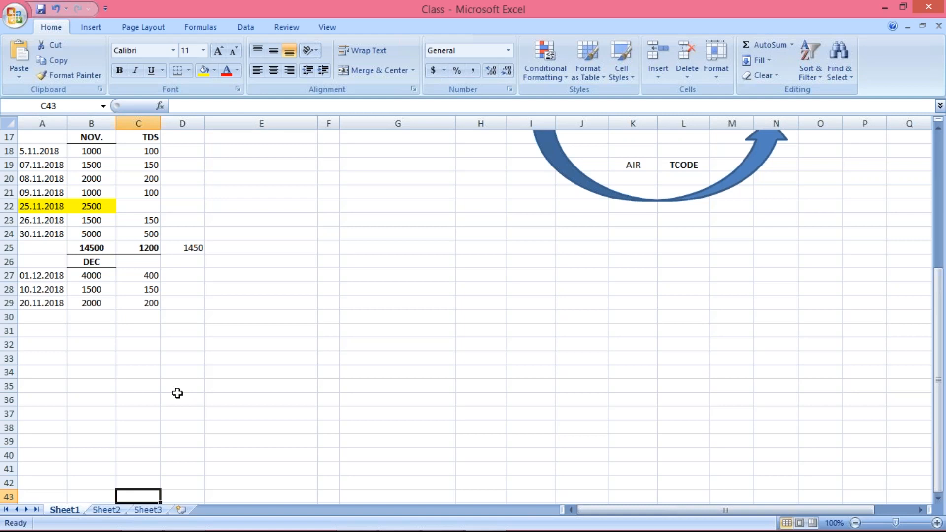
{"action": "left_click", "coordinate": [79, 330]}
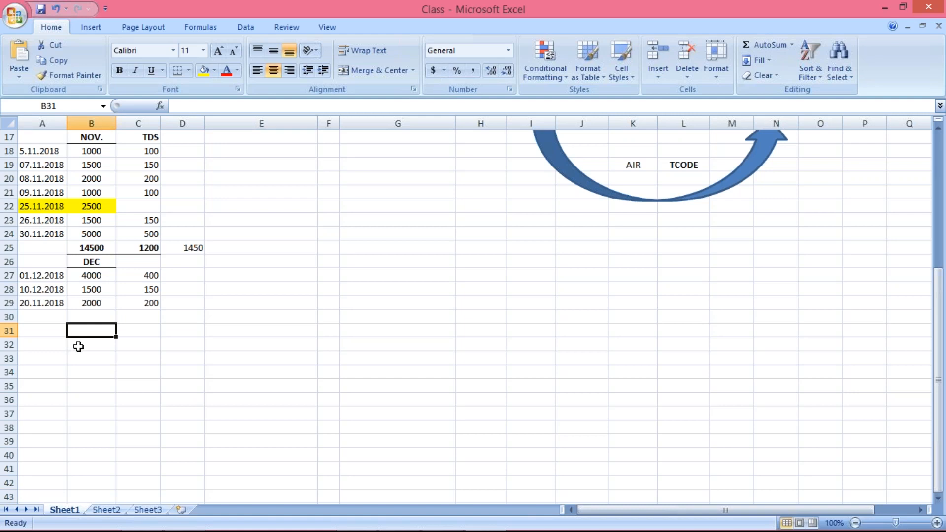
{"action": "left_click", "coordinate": [78, 346]}
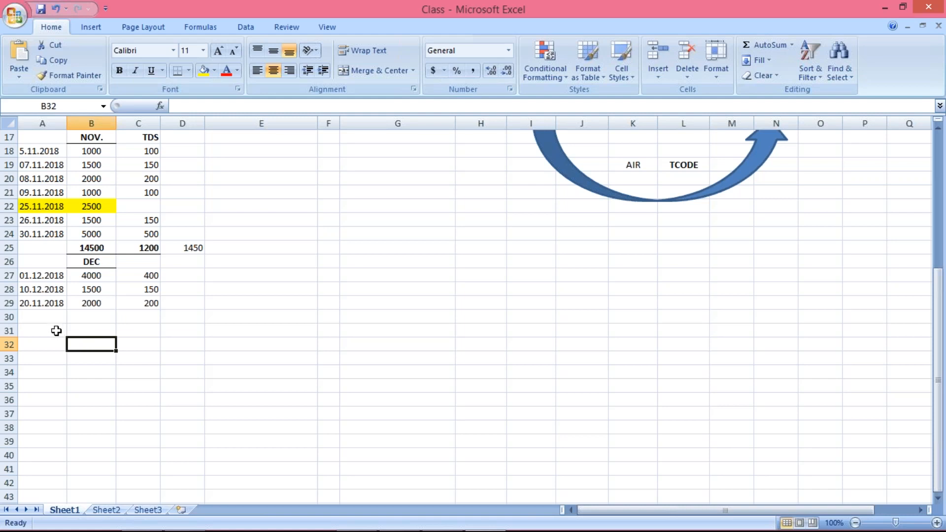
{"action": "left_click", "coordinate": [55, 331]}
{"action": "double_click", "coordinate": [55, 331]}
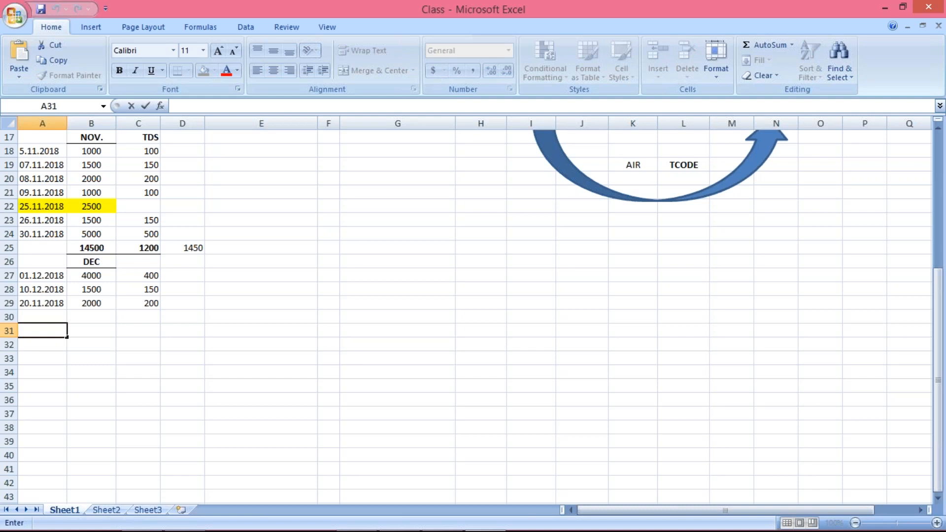
{"action": "type", "text": "11"}
{"action": "key", "text": "Tab"}
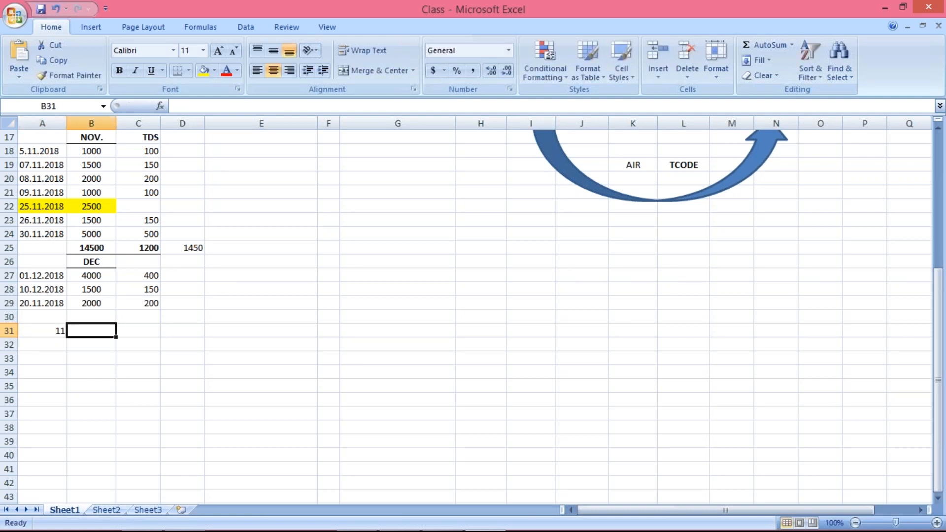
{"action": "key", "text": "Left"}
{"action": "key", "text": "Delete"}
Enter the posting period values 11, 2018, 11 and 2018 in cells A32 to D32
{"action": "key", "text": "Down"}
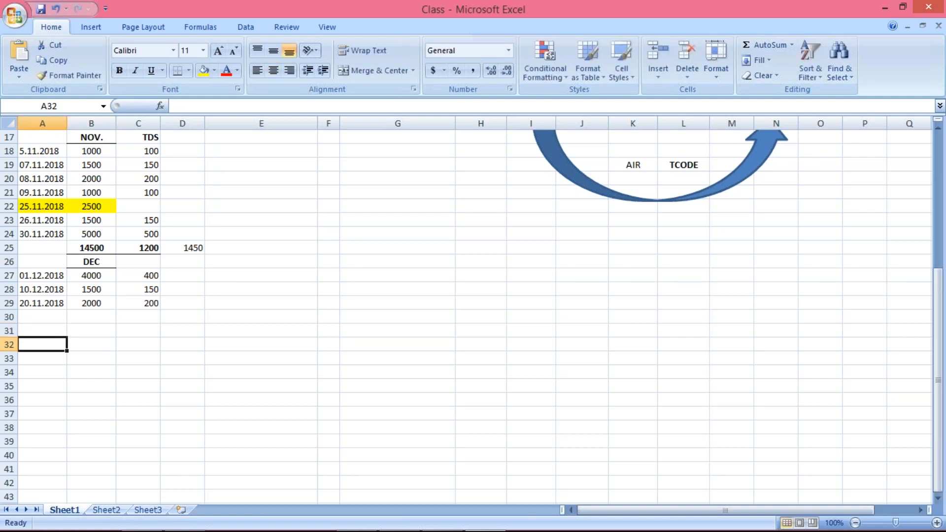
{"action": "type", "text": "11"}
{"action": "key", "text": "Right"}
{"action": "type", "text": "2018"}
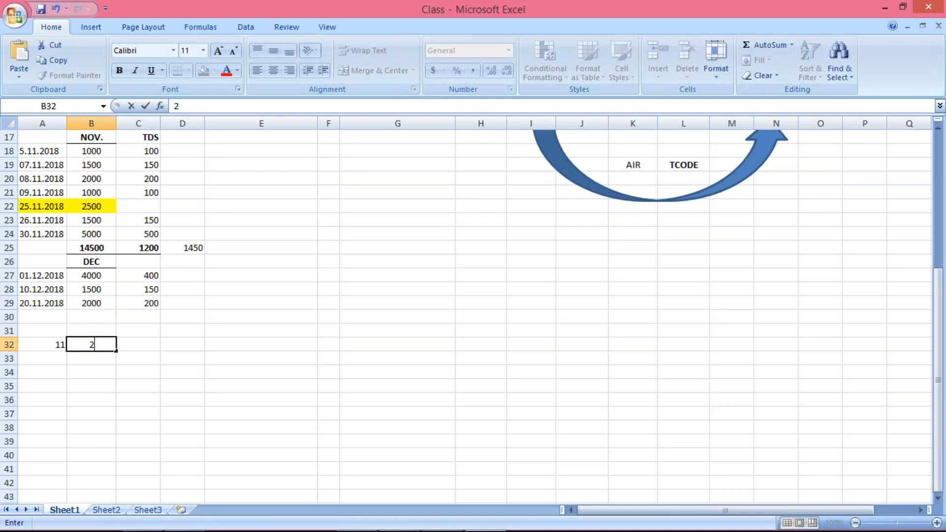
{"action": "key", "text": "Right"}
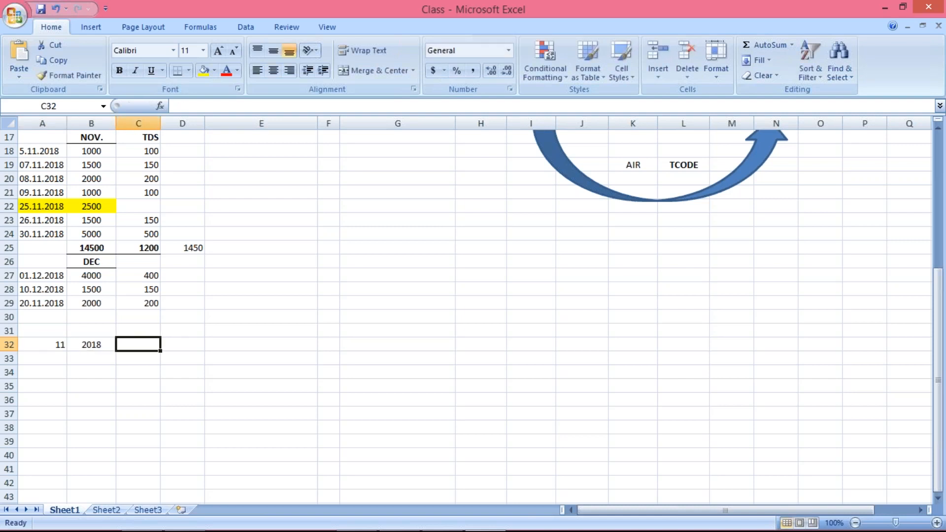
{"action": "type", "text": "11"}
{"action": "key", "text": "Right"}
{"action": "type", "text": "2018"}
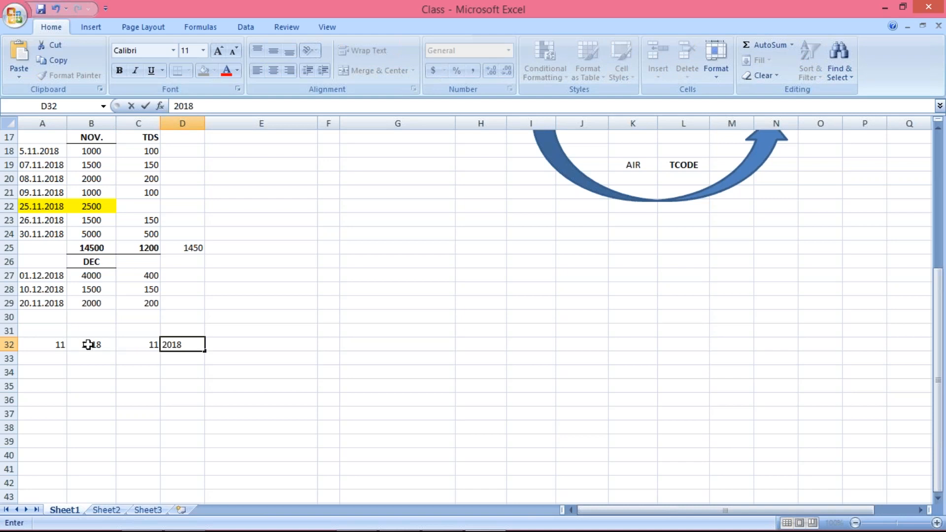
{"action": "left_click", "coordinate": [88, 344]}
Add the headings FROM P., YEAR, TO P. and YEAR in cells A31 to D31 above the period values
{"action": "left_click", "coordinate": [47, 330]}
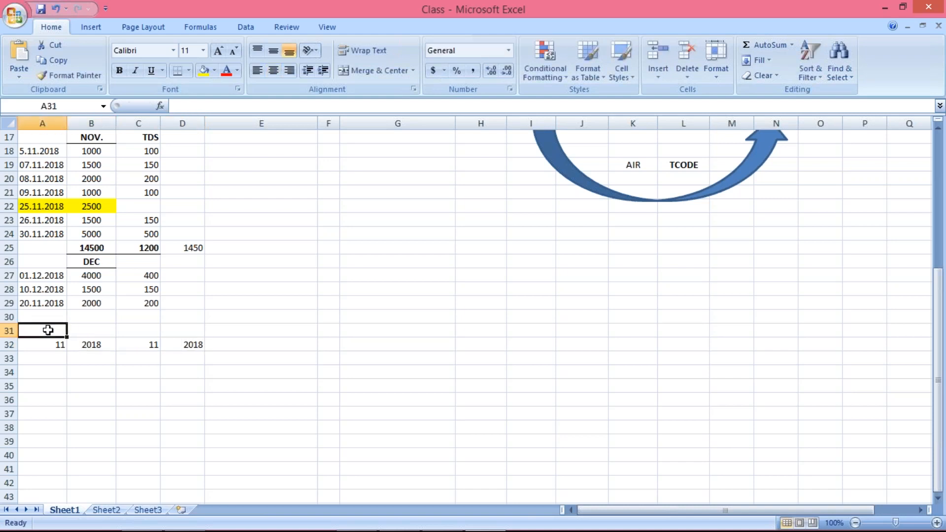
{"action": "type", "text": "FROM "}
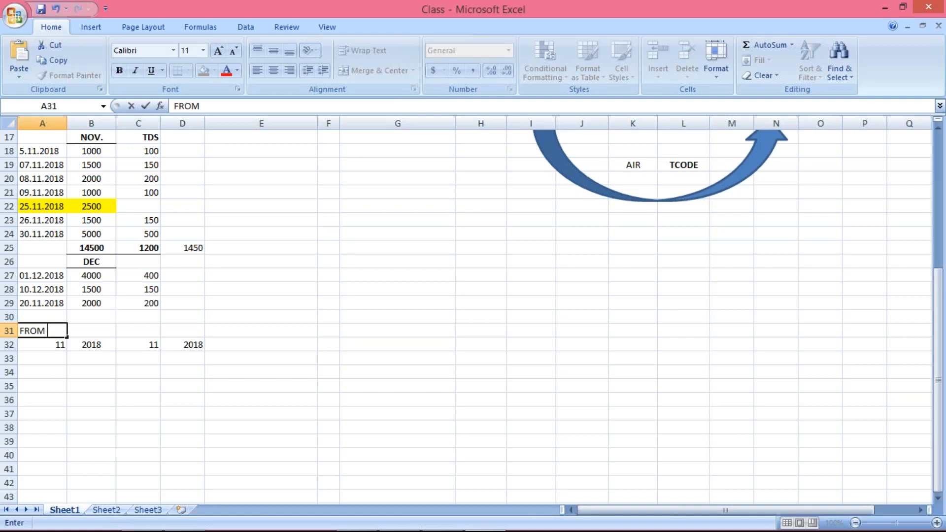
{"action": "type", "text": "P."}
{"action": "key", "text": "Tab"}
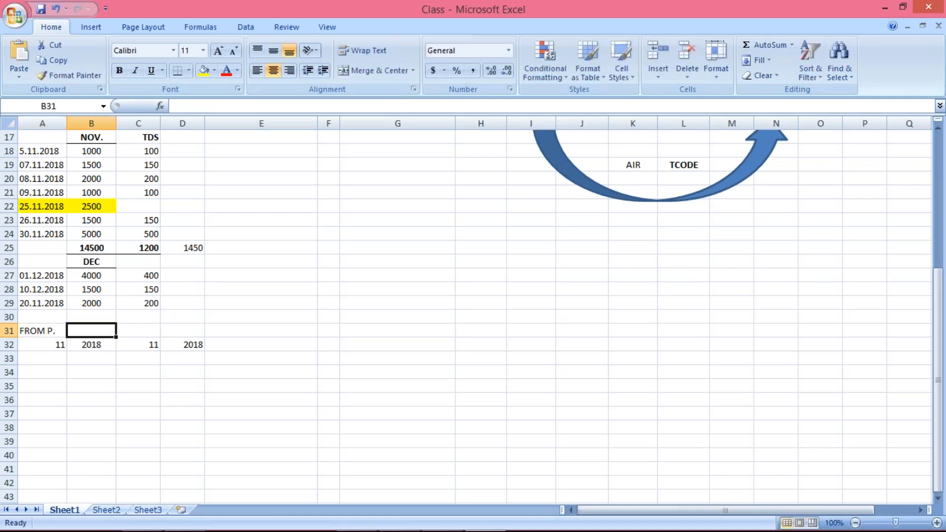
{"action": "type", "text": "YEAR"}
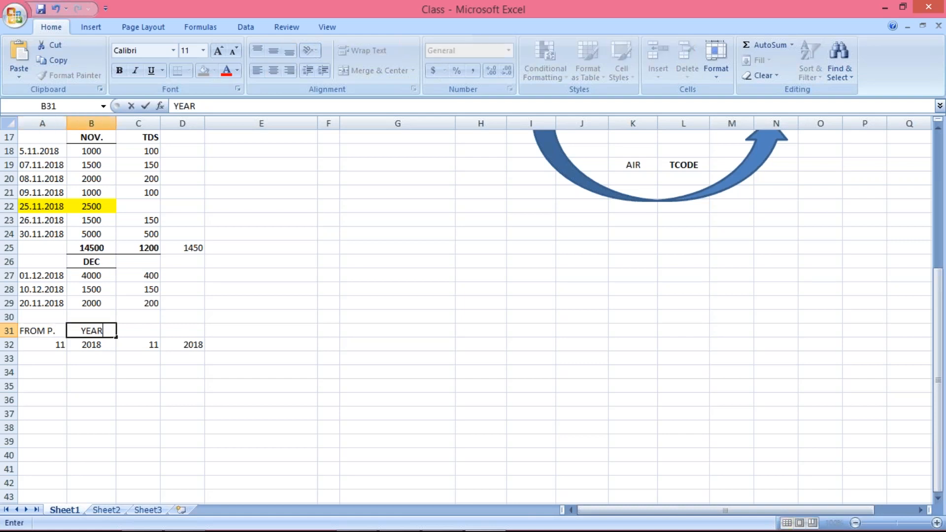
{"action": "key", "text": "Tab"}
{"action": "type", "text": "TO"}
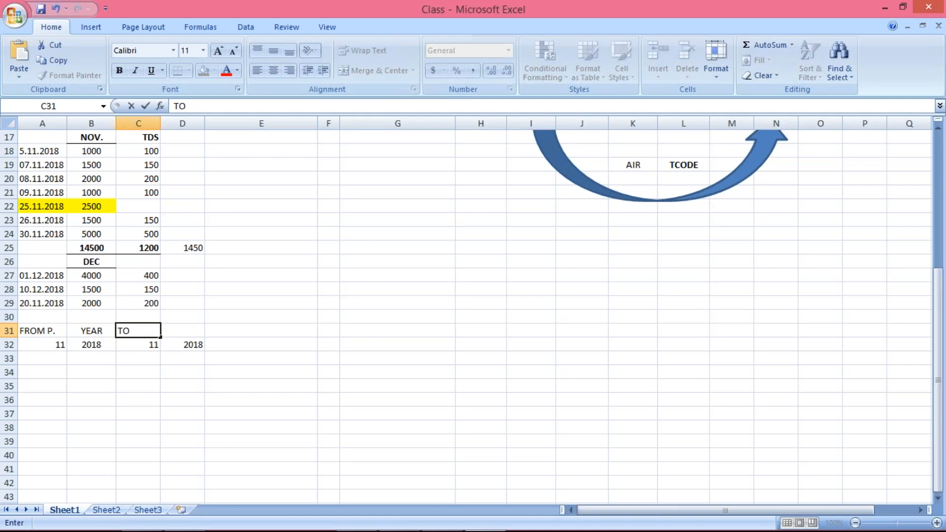
{"action": "type", "text": " PP"}
{"action": "key", "text": "BackSpace"}
{"action": "type", "text": "."}
{"action": "key", "text": "Tab"}
{"action": "type", "text": "YEAR"}
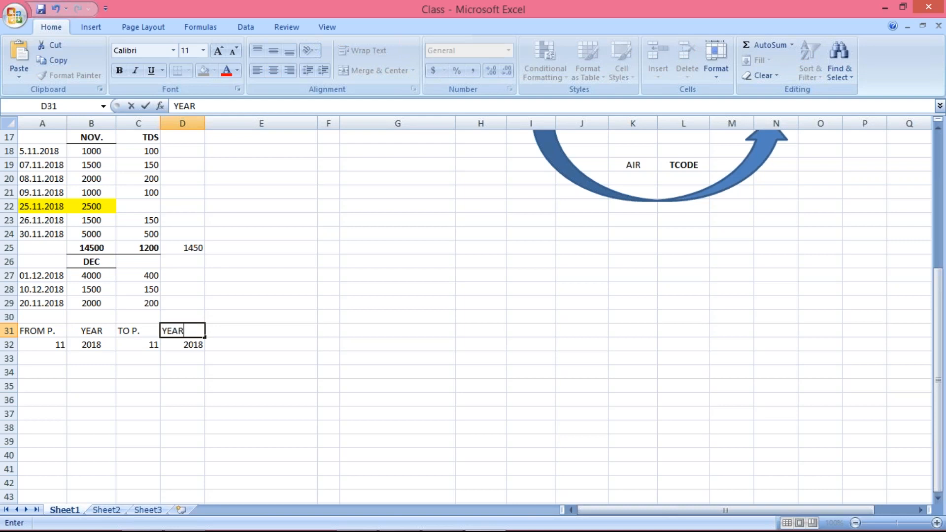
{"action": "left_click", "coordinate": [47, 345]}
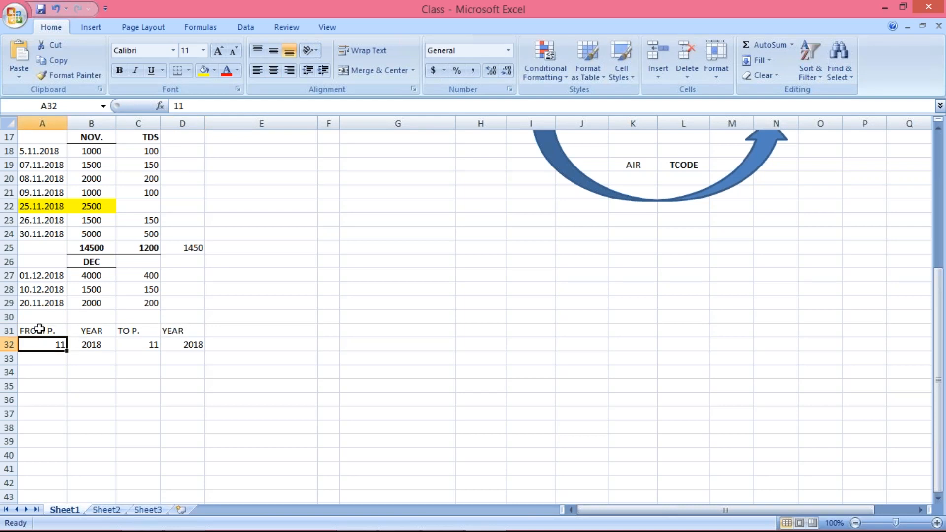
Center the period headings and values in cells A31 to D32 horizontally
{"action": "left_click", "coordinate": [41, 329]}
{"action": "left_click_drag", "start_coordinate": [106, 336], "coordinate": [194, 347]}
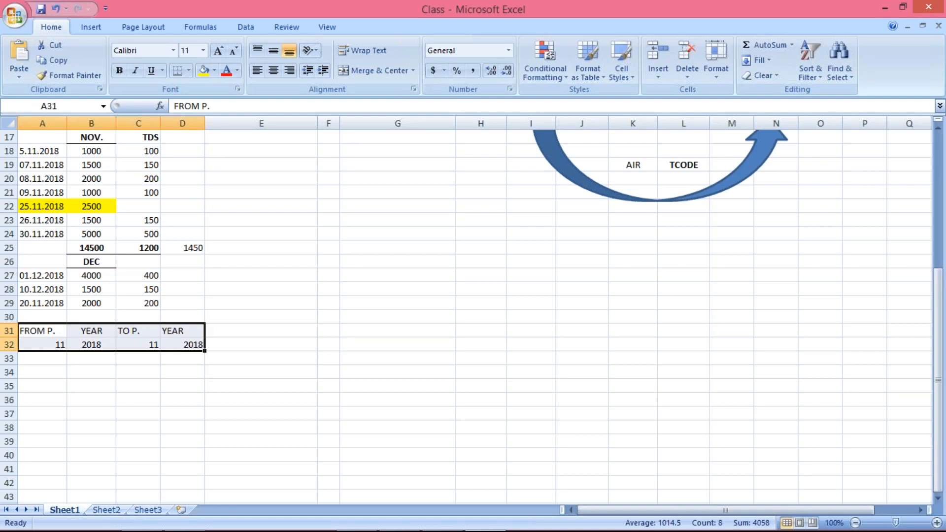
{"action": "left_click", "coordinate": [272, 71]}
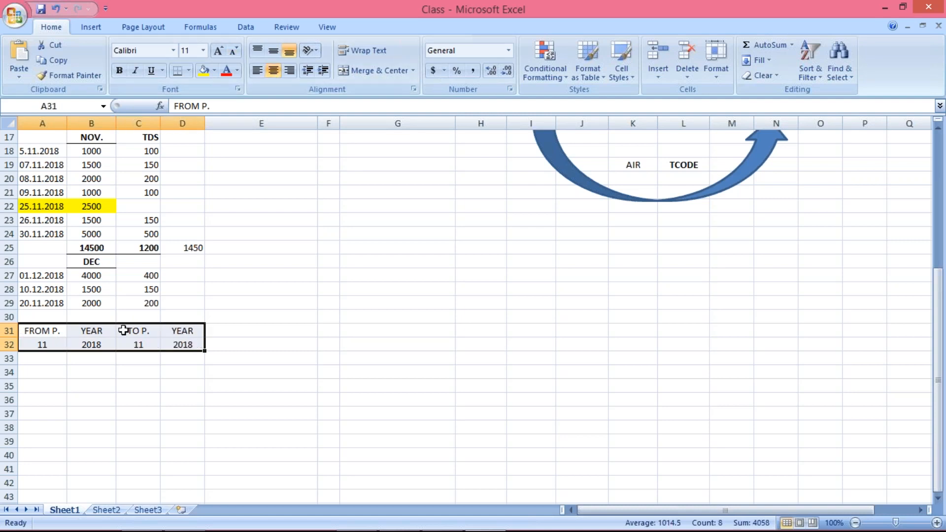
Format the period headings in cells A31 to D31 bold with a bottom border
{"action": "left_click", "coordinate": [123, 330]}
{"action": "left_click_drag", "start_coordinate": [47, 331], "coordinate": [93, 332]}
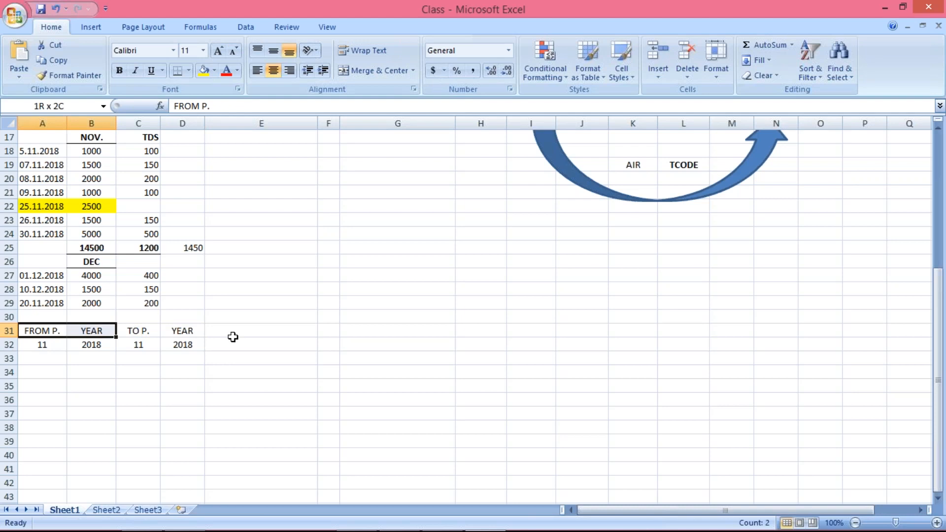
{"action": "left_click_drag", "start_coordinate": [232, 337], "coordinate": [178, 331]}
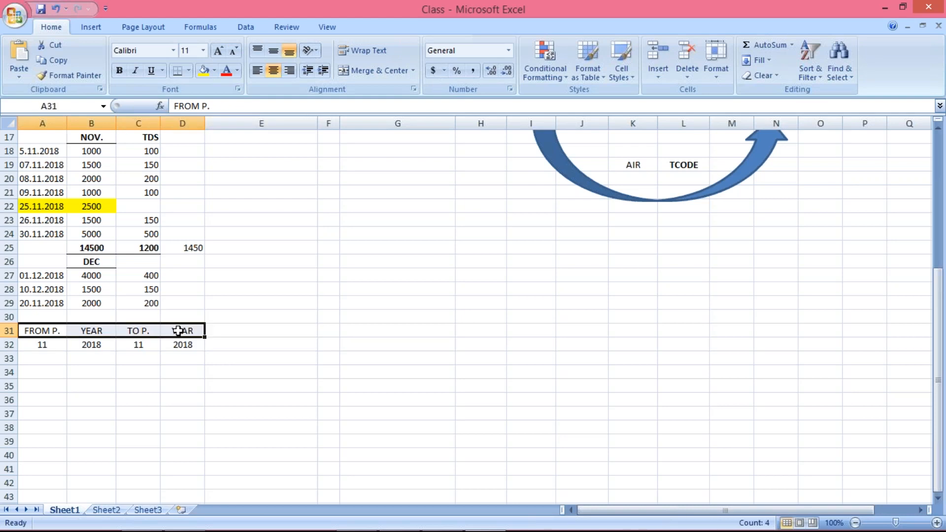
{"action": "key", "text": "ctrl+b"}
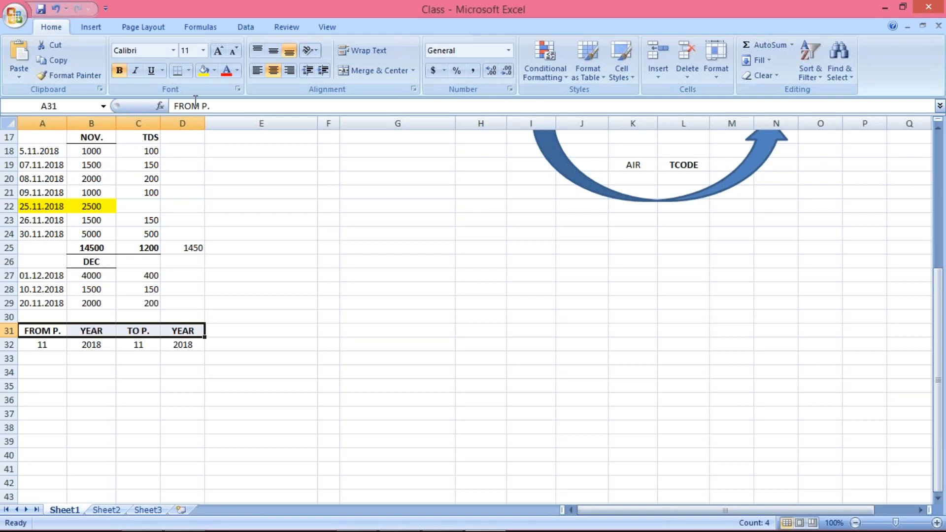
{"action": "left_click", "coordinate": [177, 71]}
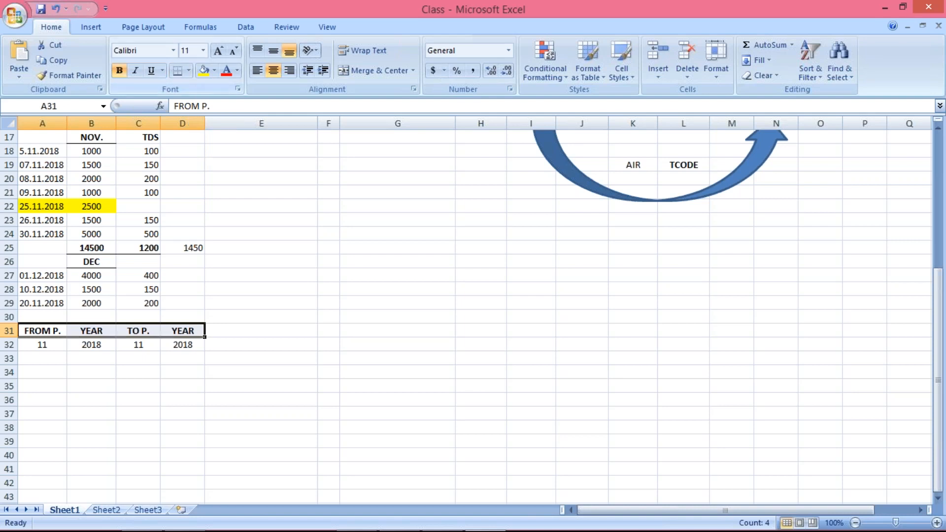
{"action": "left_click", "coordinate": [119, 372]}
{"action": "left_click", "coordinate": [47, 346]}
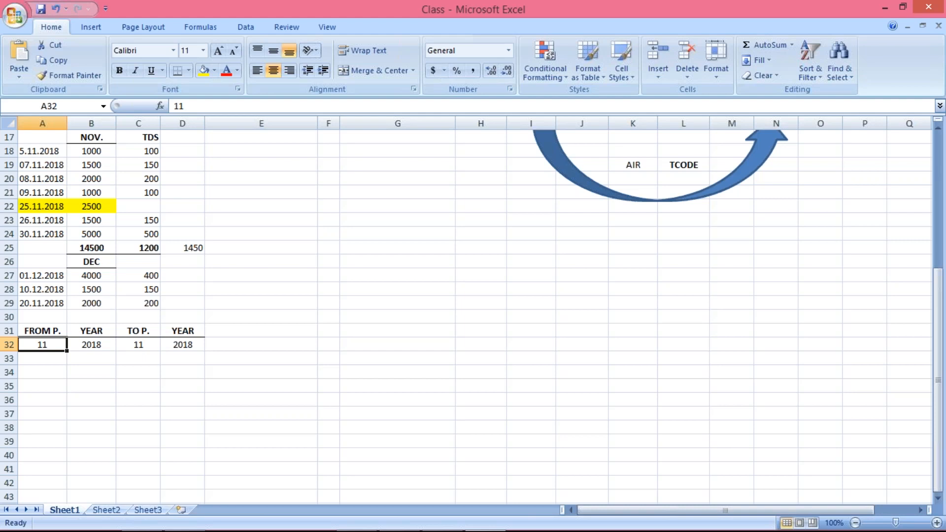
{"action": "key", "text": "Right"}
{"action": "key", "text": "Right"}
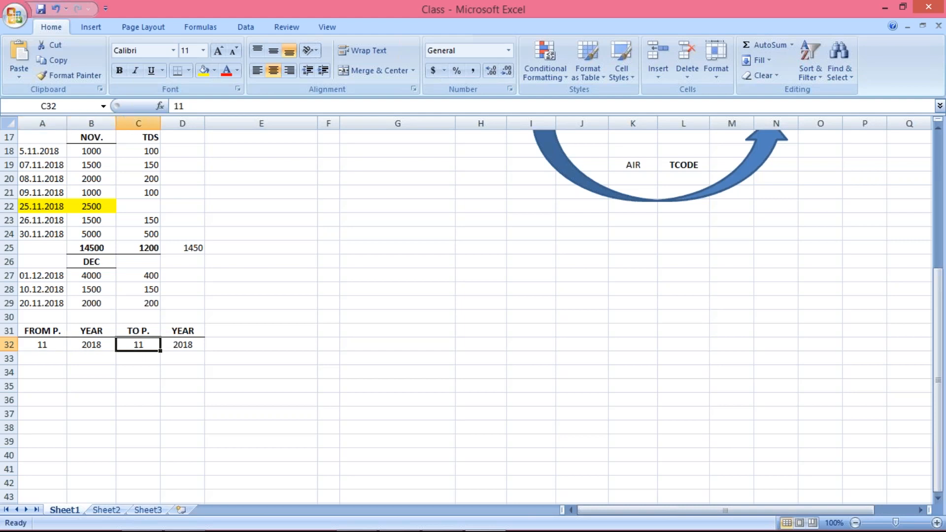
{"action": "key", "text": "Left"}
{"action": "key", "text": "Left"}
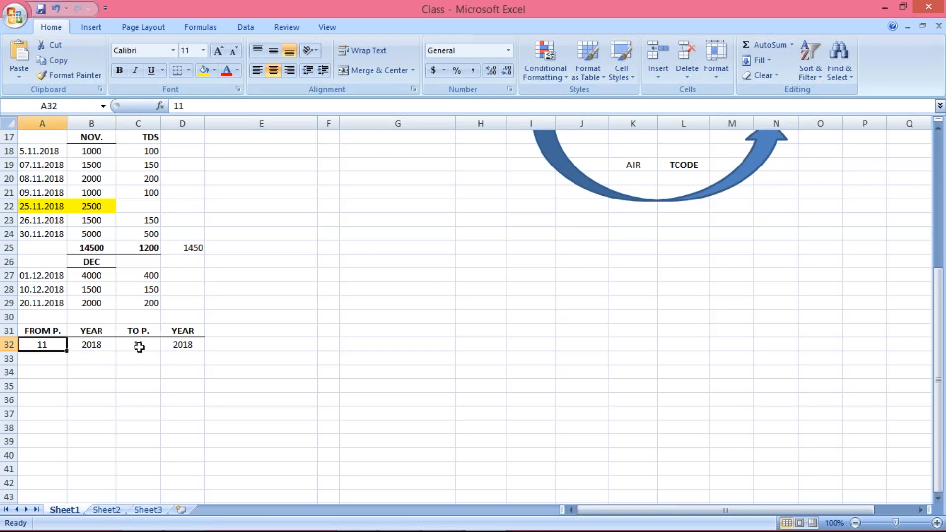
{"action": "left_click", "coordinate": [139, 347]}
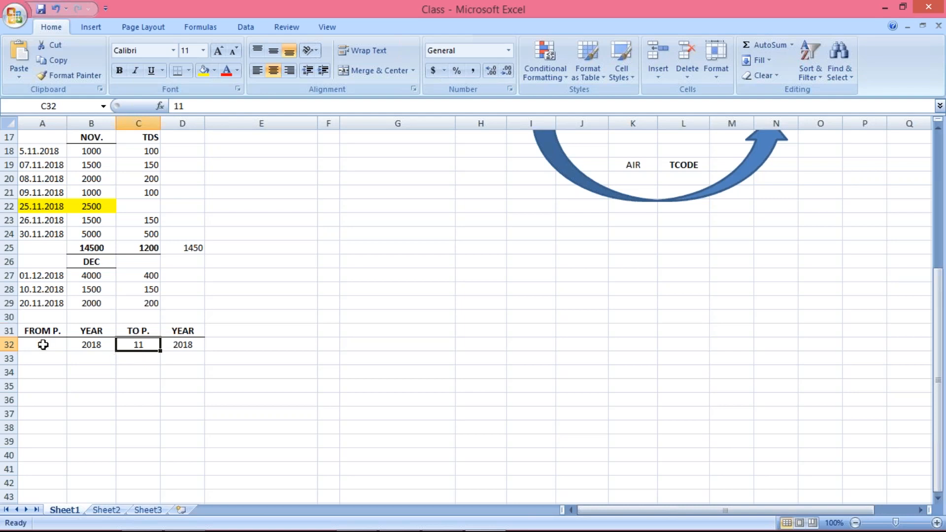
Change the FROM P. value in cell A32 to 10
{"action": "left_click", "coordinate": [44, 345]}
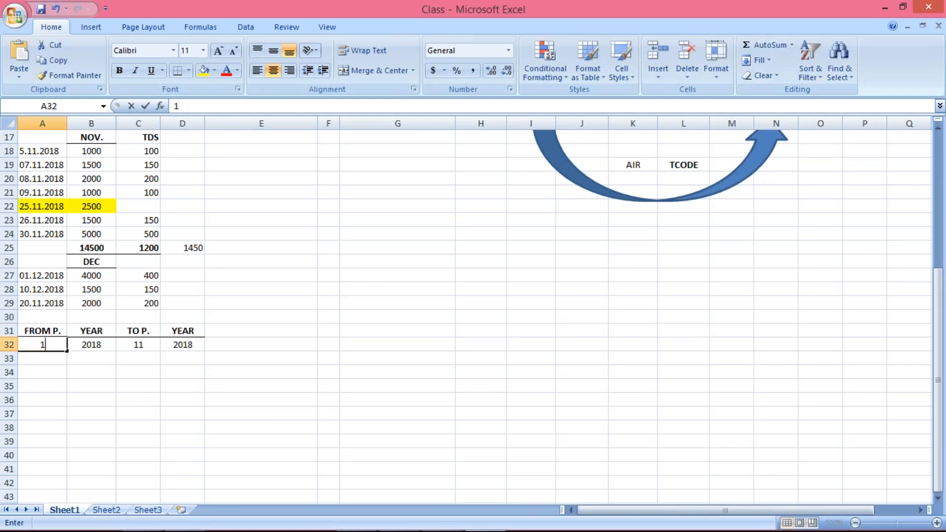
{"action": "type", "text": "10"}
{"action": "key", "text": "Return"}
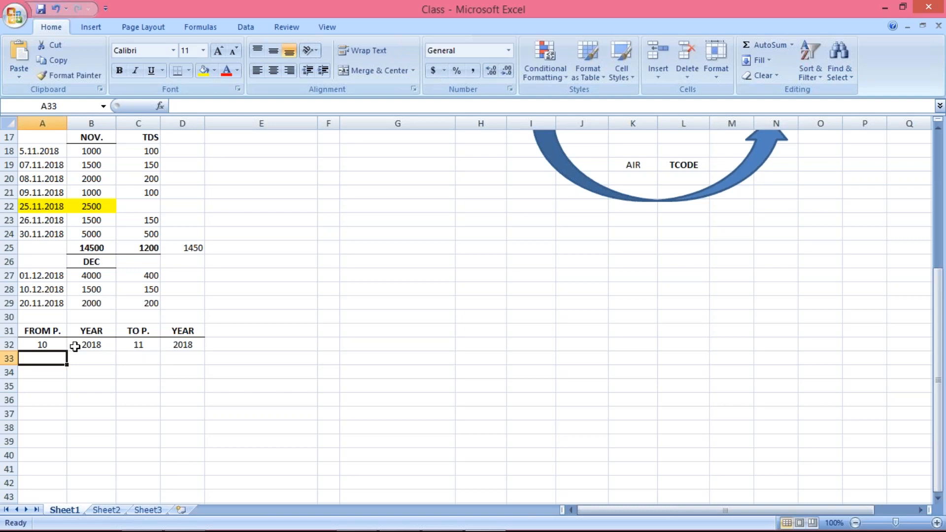
Set the FROM P. value in cell A32 to 09
{"action": "left_click", "coordinate": [135, 344]}
{"action": "double_click", "coordinate": [137, 344]}
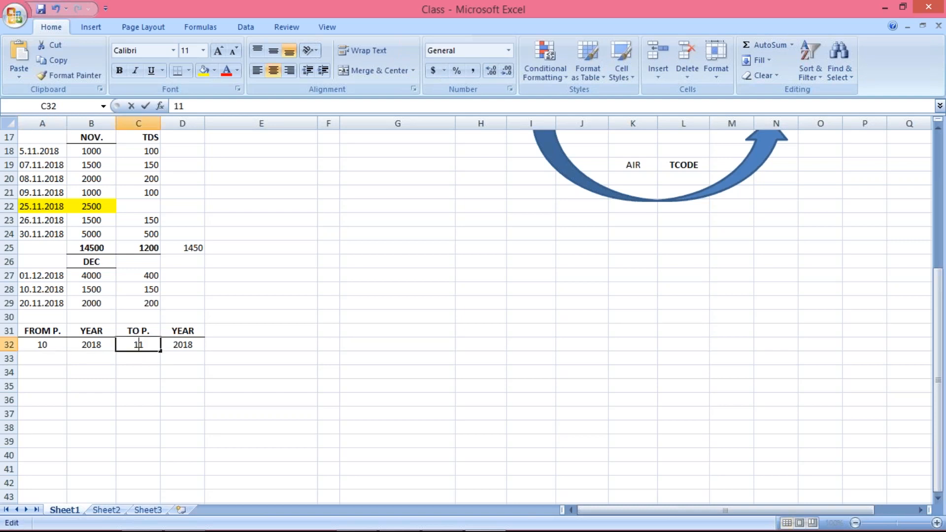
{"action": "left_click", "coordinate": [166, 382]}
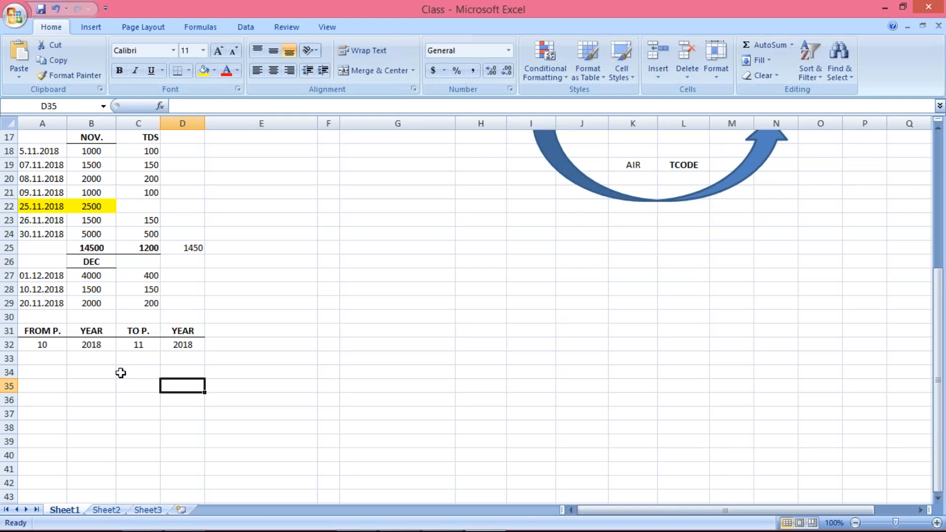
{"action": "left_click", "coordinate": [57, 348]}
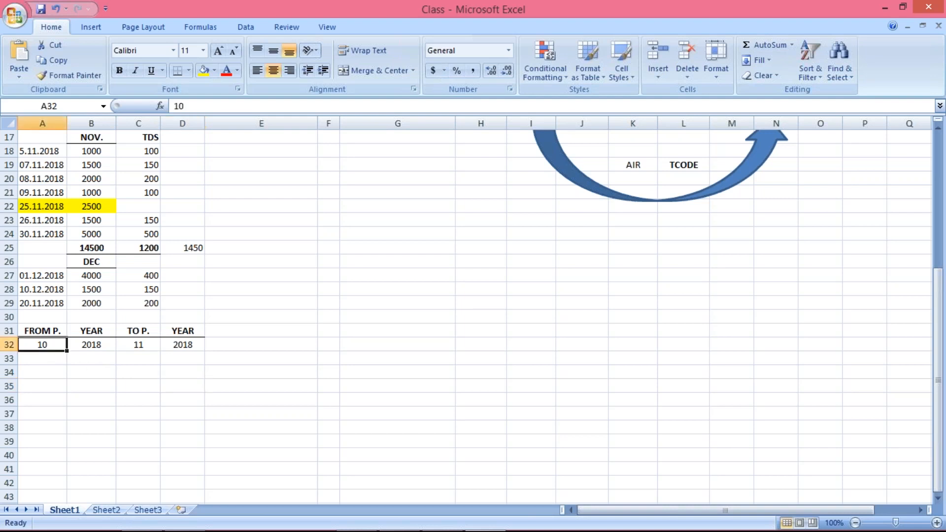
{"action": "type", "text": "09"}
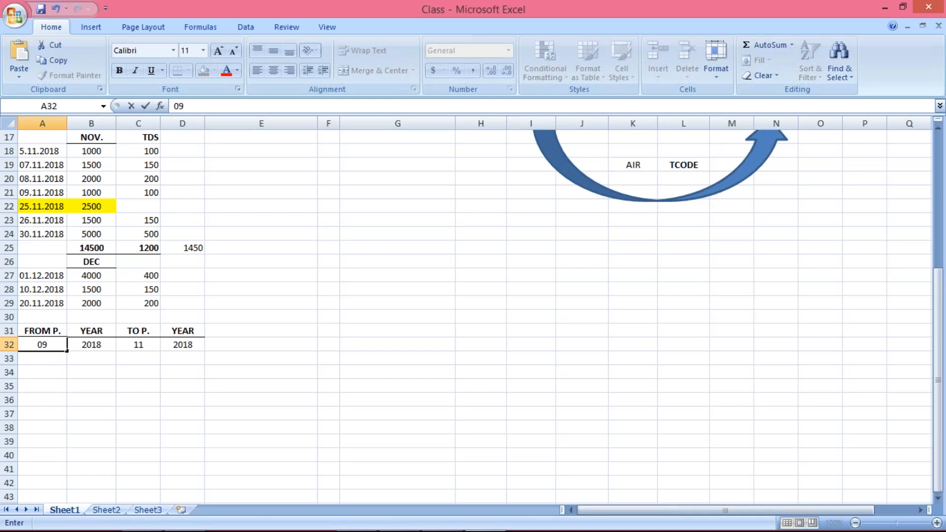
{"action": "key", "text": "Return"}
Set the FROM P. value in cell A32 to 11
{"action": "left_click", "coordinate": [141, 344]}
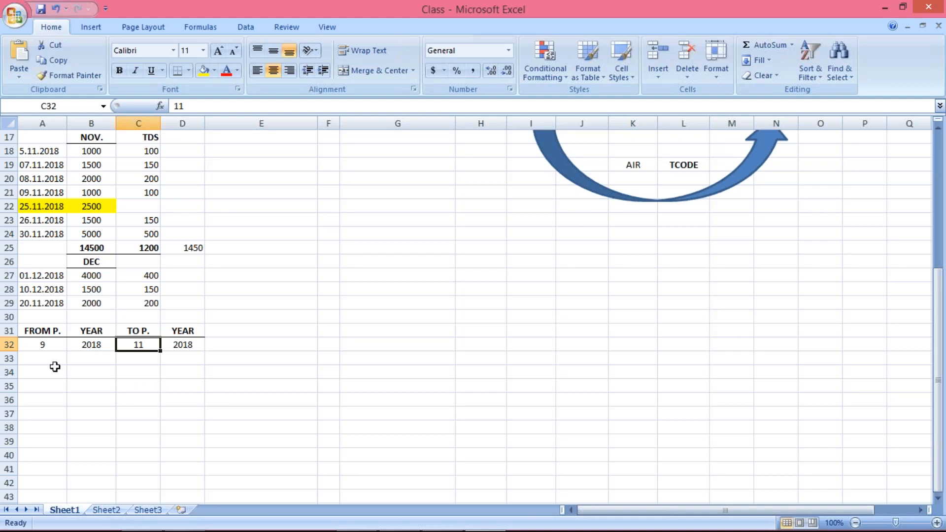
{"action": "left_click", "coordinate": [39, 347]}
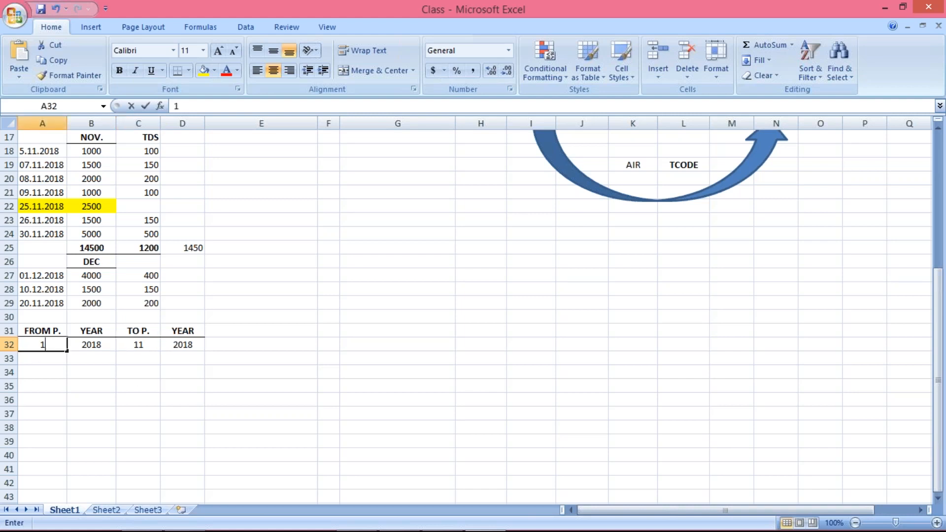
{"action": "type", "text": "11"}
{"action": "key", "text": "Return"}
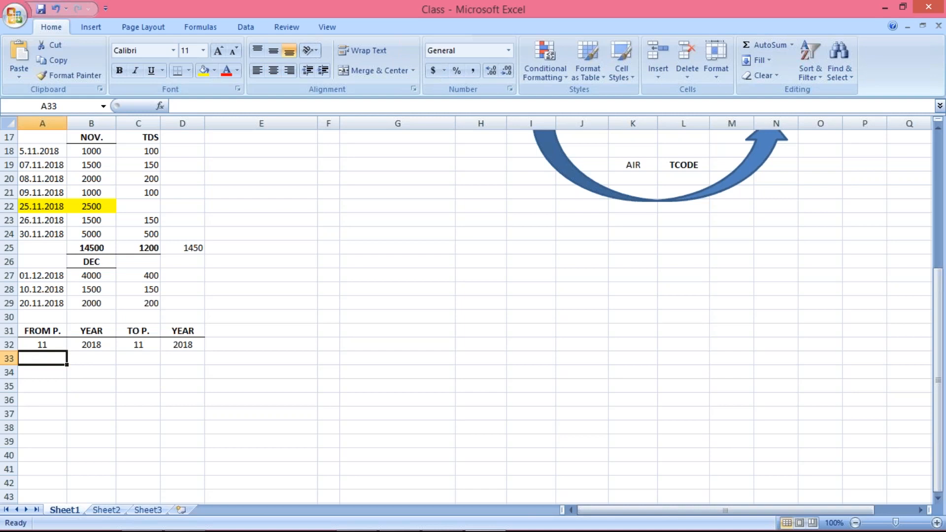
Set the TO P. value in cell C32 to 12
{"action": "key", "text": "Up"}
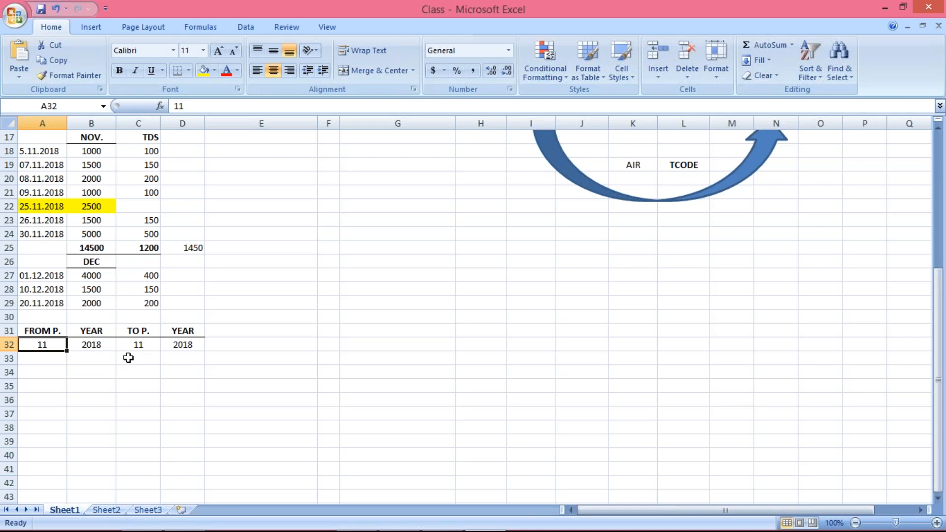
{"action": "left_click", "coordinate": [153, 345]}
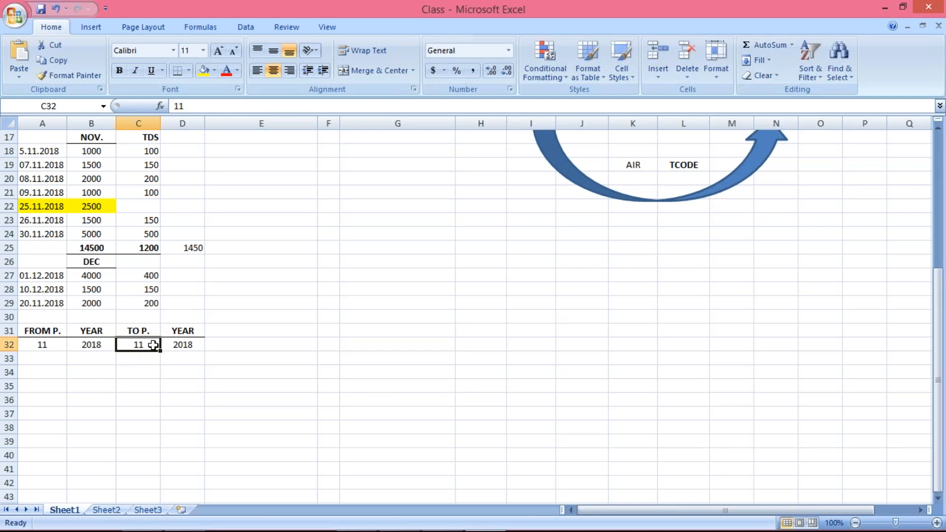
{"action": "left_click", "coordinate": [43, 347]}
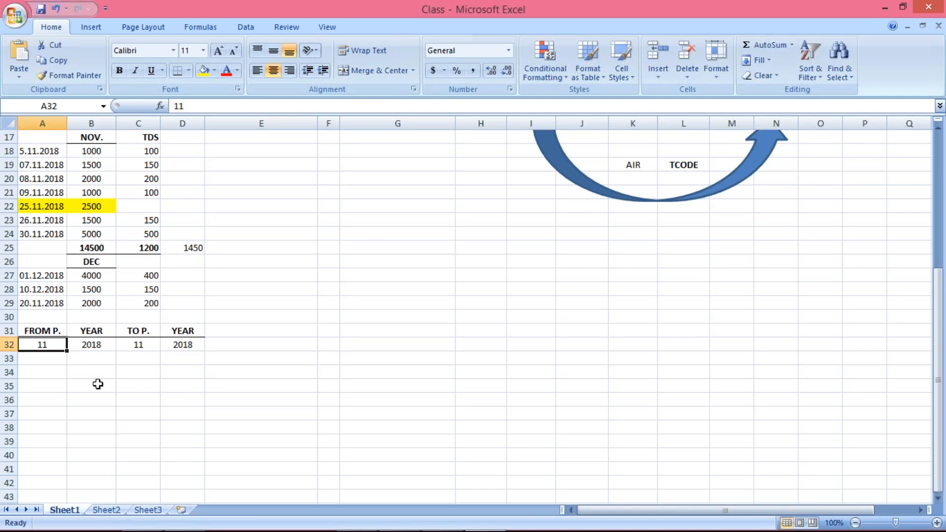
{"action": "left_click", "coordinate": [136, 347]}
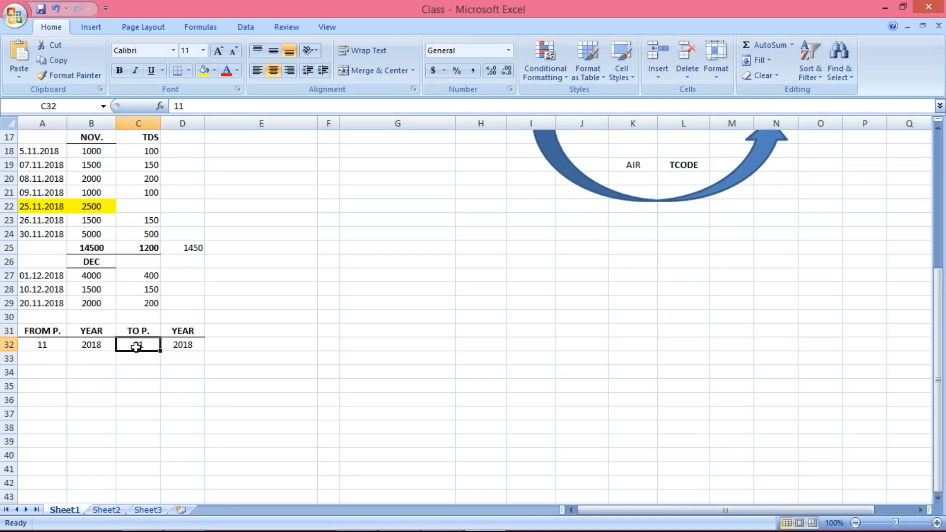
{"action": "type", "text": "12"}
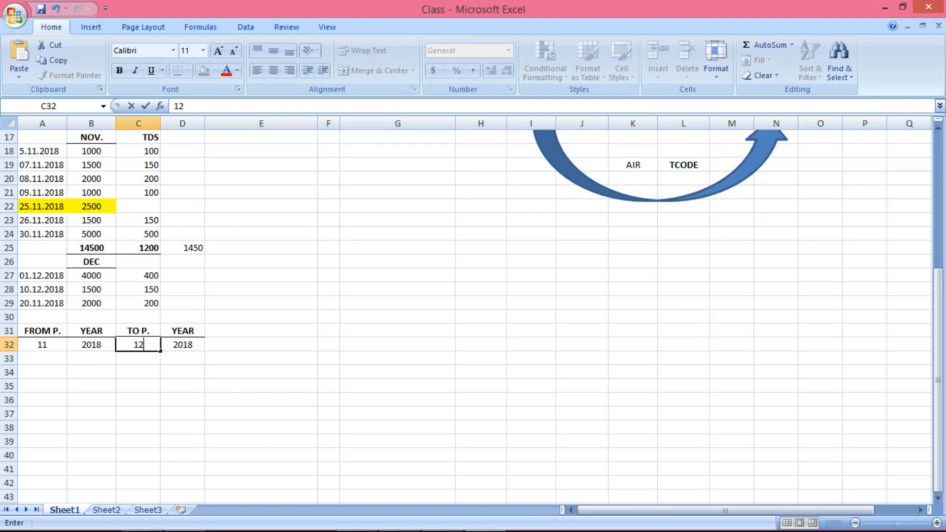
{"action": "key", "text": "Return"}
Set the FROM P. value in cell A32 to 12
{"action": "left_click", "coordinate": [145, 342]}
{"action": "left_click", "coordinate": [51, 347]}
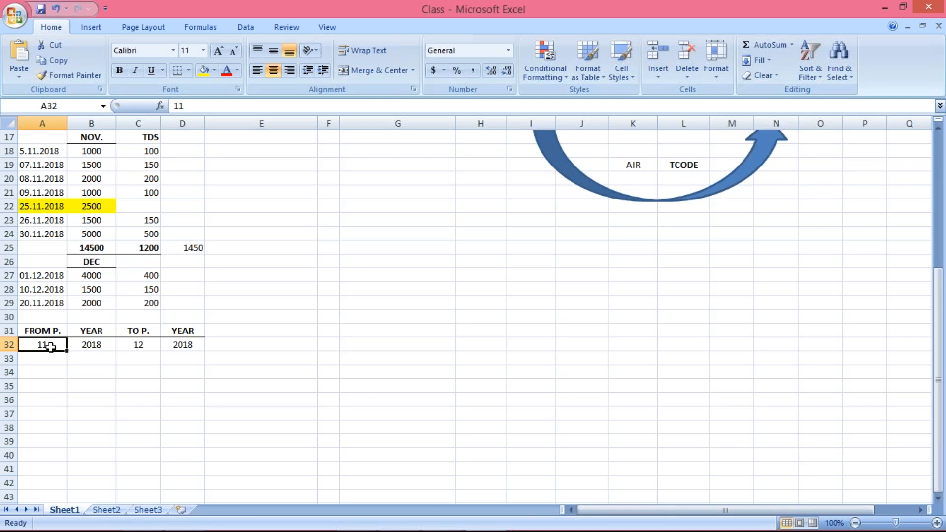
{"action": "type", "text": "12"}
{"action": "key", "text": "Return"}
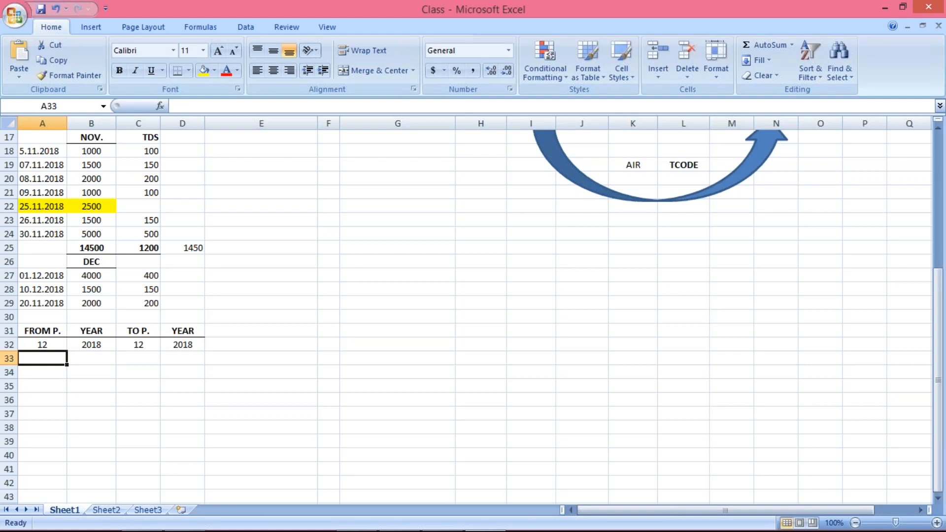
Set both the FROM P. value in A32 and the TO P. value in C32 to 11
{"action": "left_click", "coordinate": [50, 344]}
{"action": "left_click", "coordinate": [137, 346]}
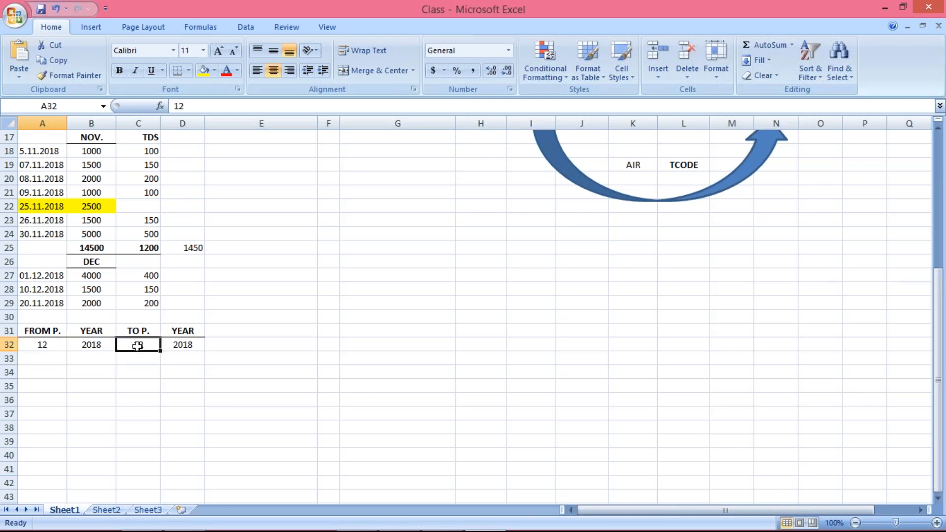
{"action": "left_click", "coordinate": [59, 347]}
{"action": "type", "text": "11"}
{"action": "key", "text": "Tab"}
{"action": "key", "text": "Tab"}
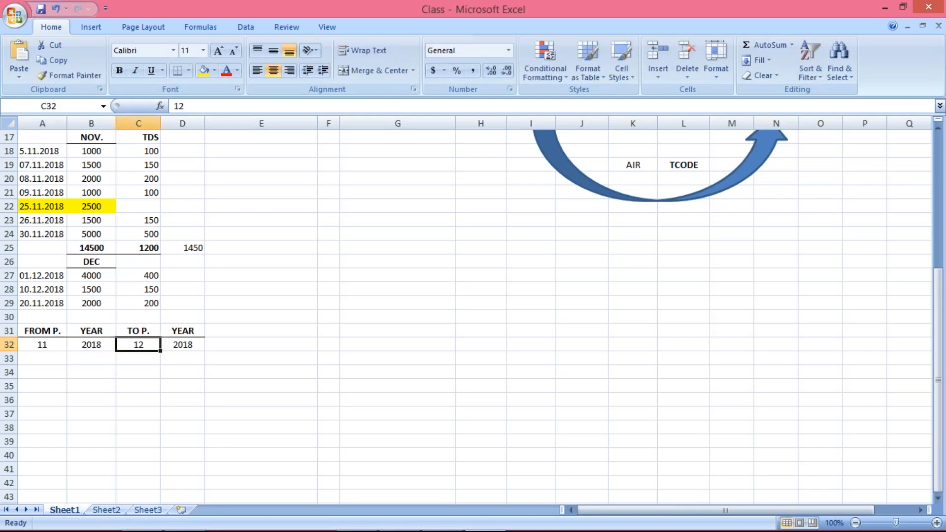
{"action": "type", "text": "11"}
{"action": "key", "text": "Return"}
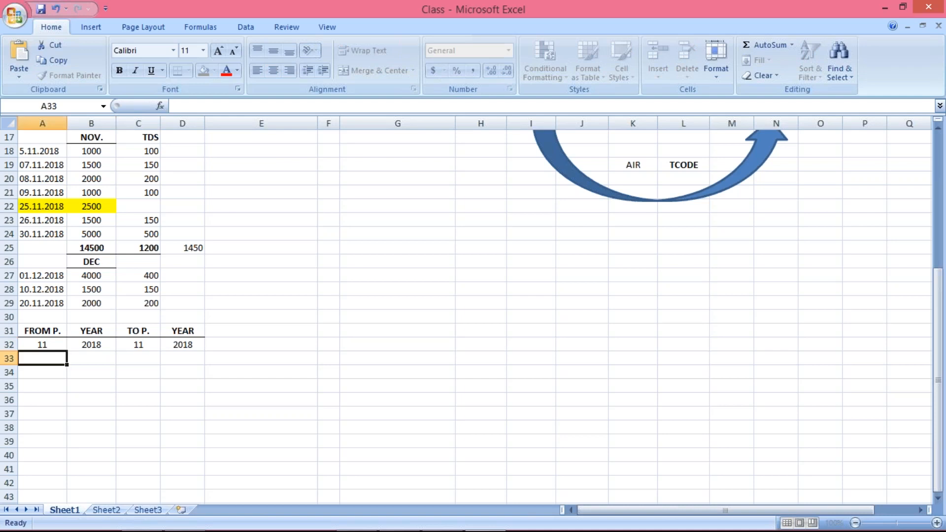
Enter the letter A in cell B35, below the period table
{"action": "left_click", "coordinate": [47, 343]}
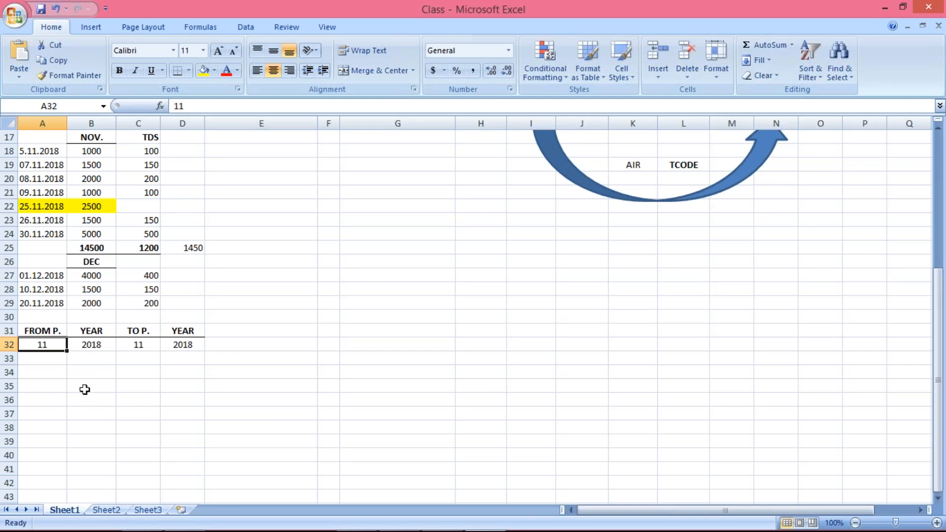
{"action": "left_click", "coordinate": [85, 389]}
{"action": "type", "text": "A"}
{"action": "key", "text": "Return"}
Set both the FROM P. value in A32 and the TO P. value in C32 to 12
{"action": "left_click", "coordinate": [52, 347]}
{"action": "type", "text": "12"}
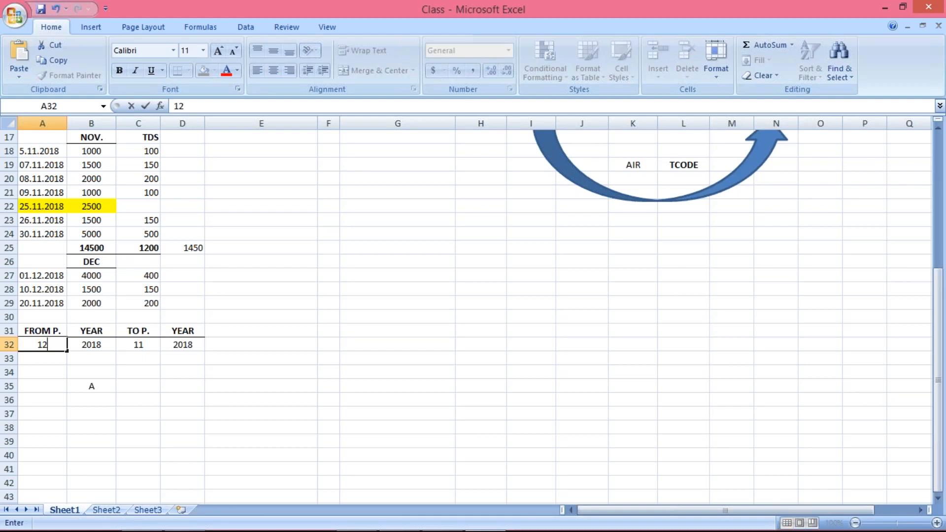
{"action": "key", "text": "Tab"}
{"action": "key", "text": "Tab"}
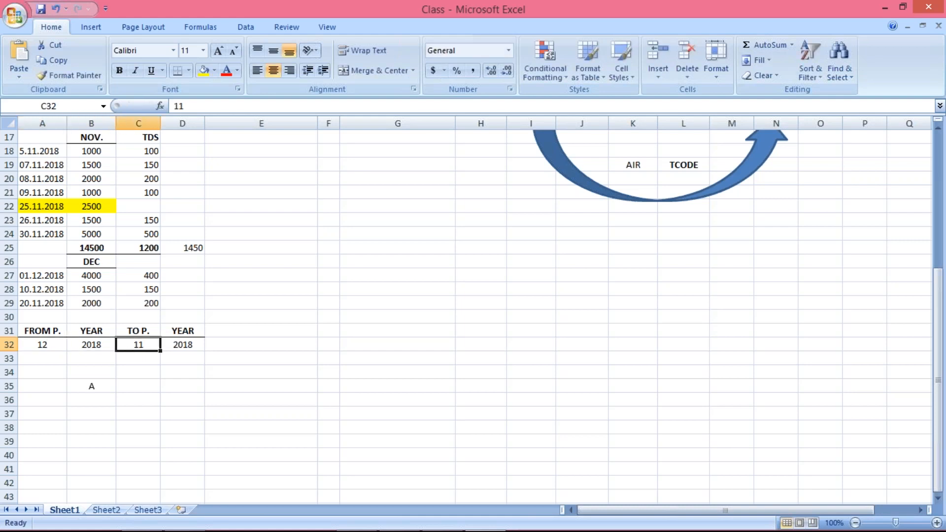
{"action": "type", "text": "12"}
{"action": "key", "text": "Return"}
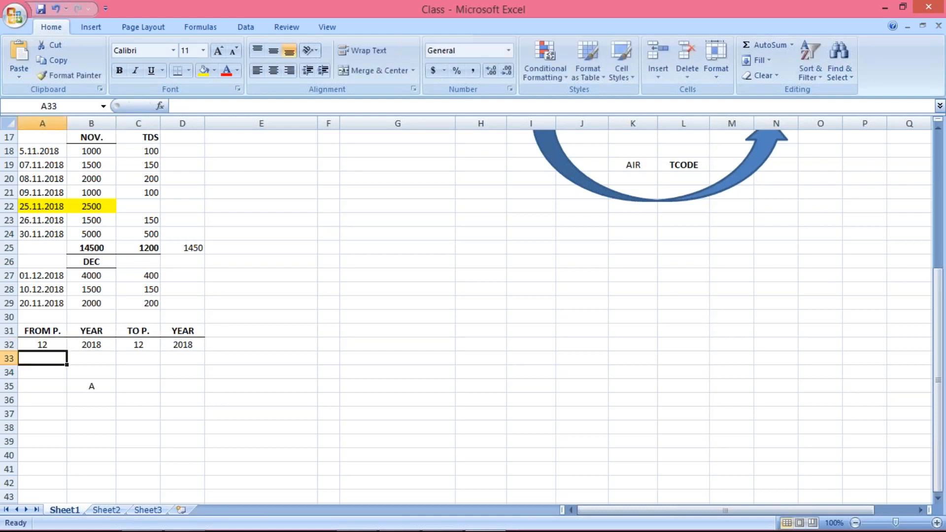
Enter the date 25.11.2018 in cell C35, beside the letter A
{"action": "left_click", "coordinate": [93, 387]}
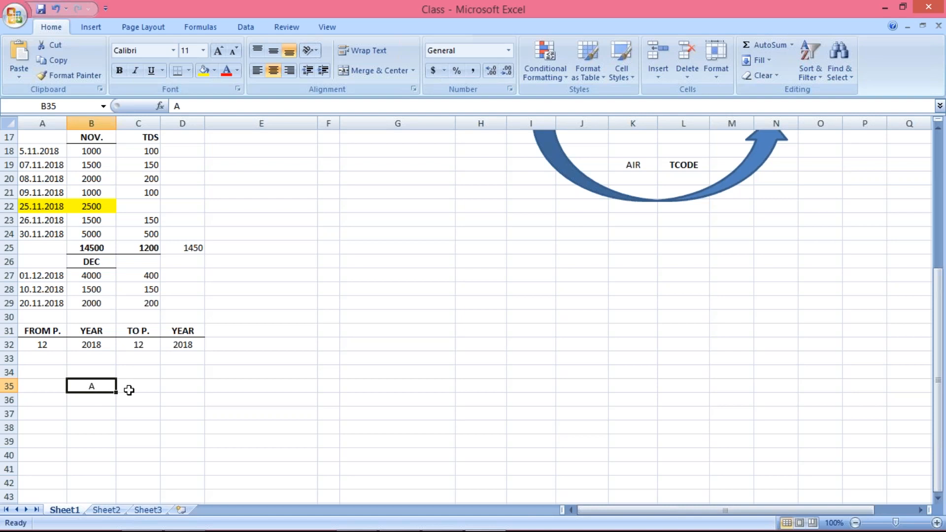
{"action": "left_click", "coordinate": [128, 390]}
{"action": "type", "text": "25"}
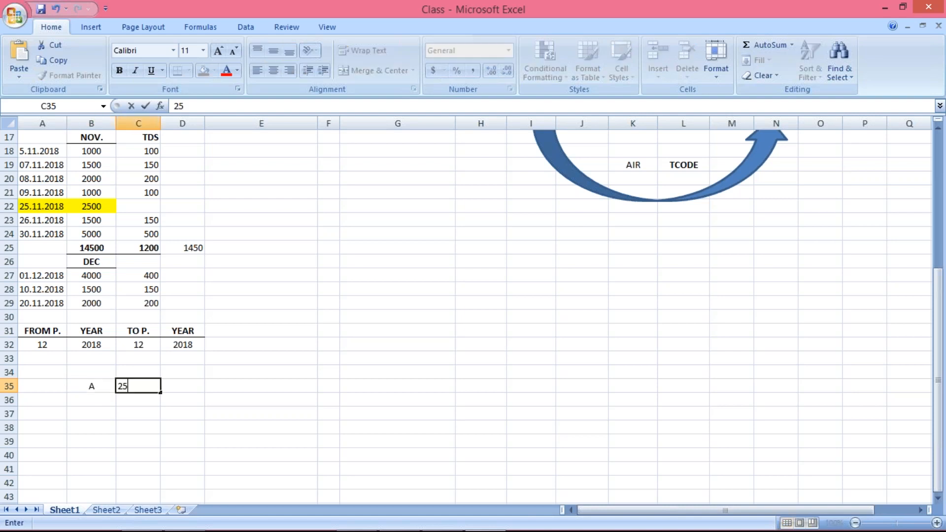
{"action": "type", "text": ".11.2018"}
{"action": "key", "text": "Return"}
{"action": "left_click", "coordinate": [142, 388]}
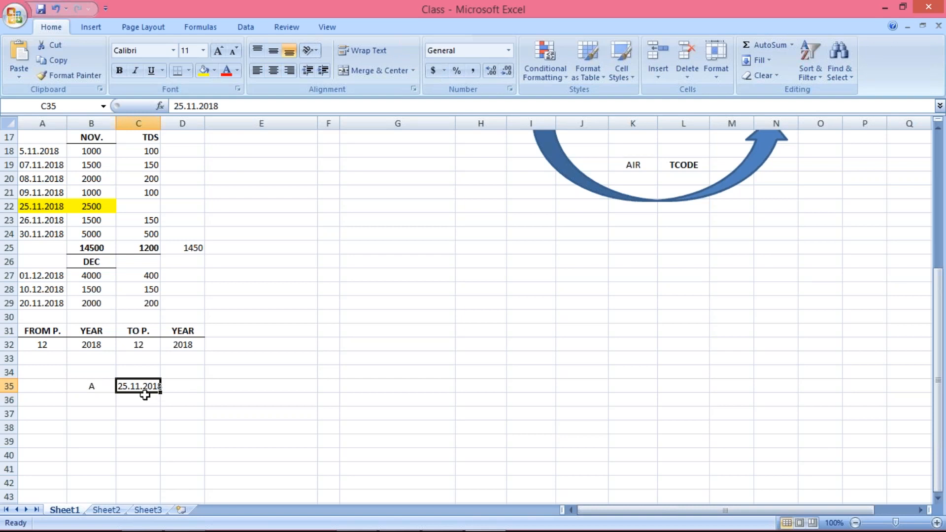
{"action": "left_click", "coordinate": [48, 345]}
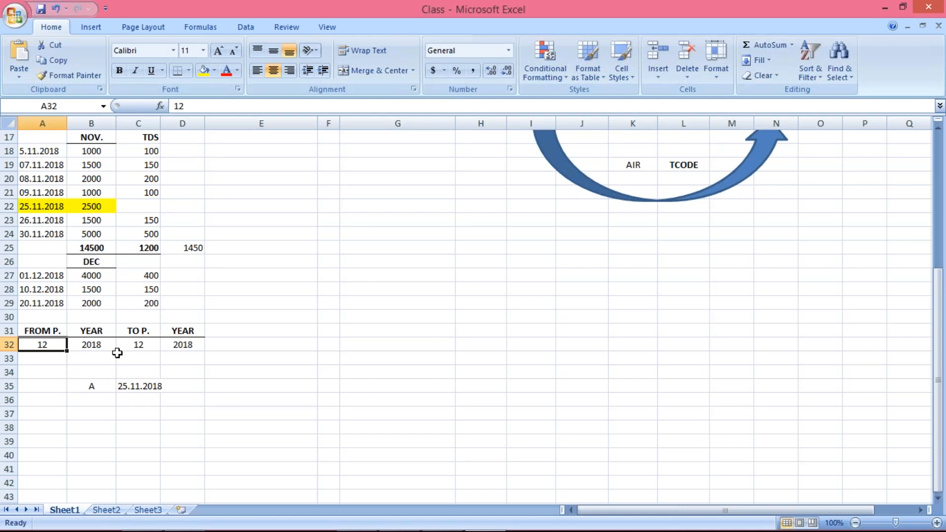
{"action": "left_click", "coordinate": [136, 343]}
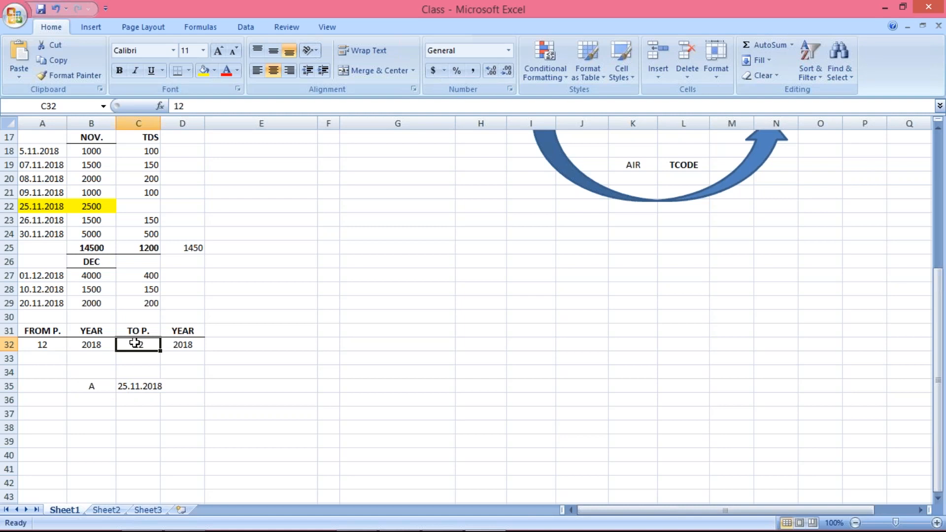
{"action": "left_click", "coordinate": [43, 346]}
{"action": "left_click", "coordinate": [140, 344]}
Enter X in cell D35 and widen column C slightly so the date fits
{"action": "left_click", "coordinate": [187, 383]}
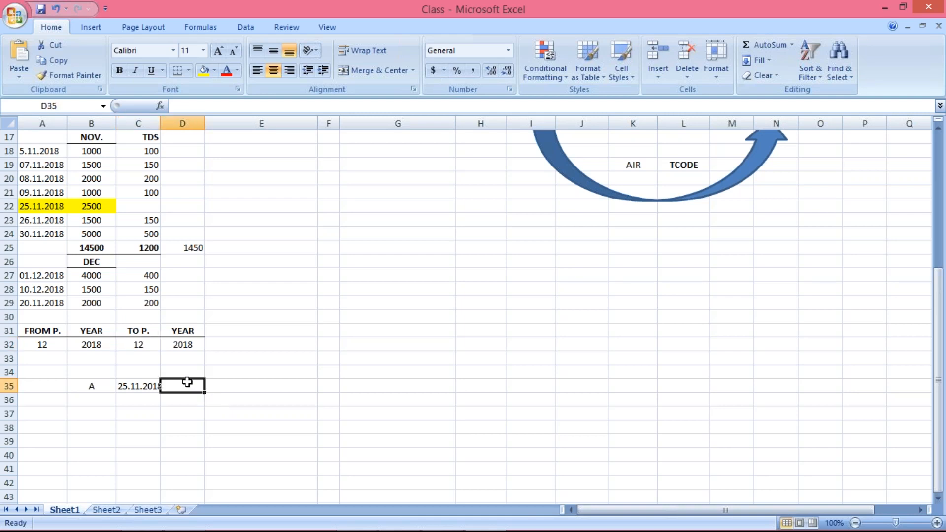
{"action": "type", "text": "X"}
{"action": "left_click_drag", "start_coordinate": [159, 121], "coordinate": [164, 121]}
Center the contents of the whole of column C horizontally
{"action": "left_click", "coordinate": [142, 123]}
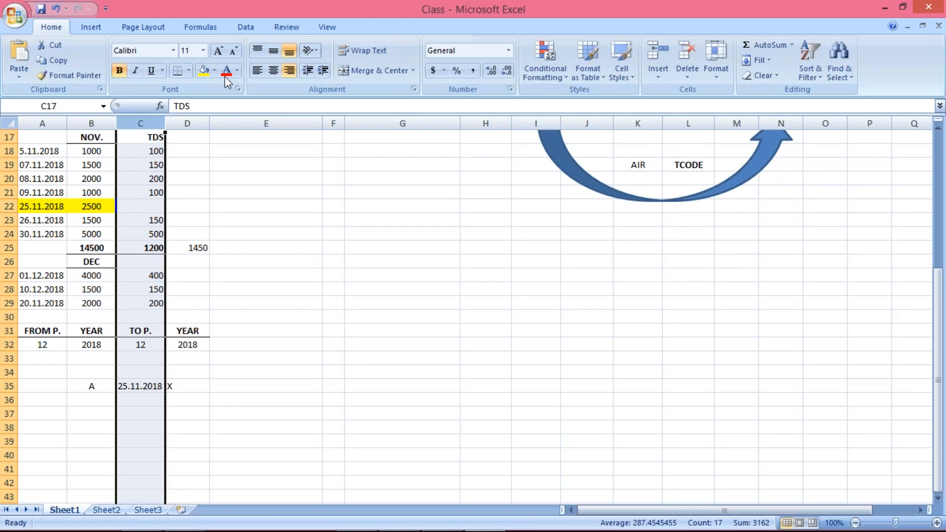
{"action": "left_click", "coordinate": [272, 72]}
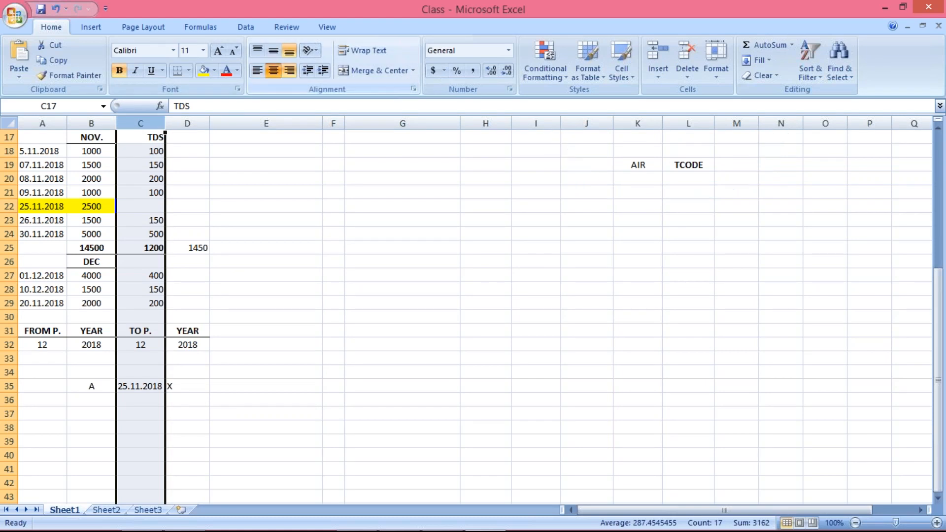
{"action": "scroll", "coordinate": [473, 315], "scroll_direction": "up", "scroll_amount": 5}
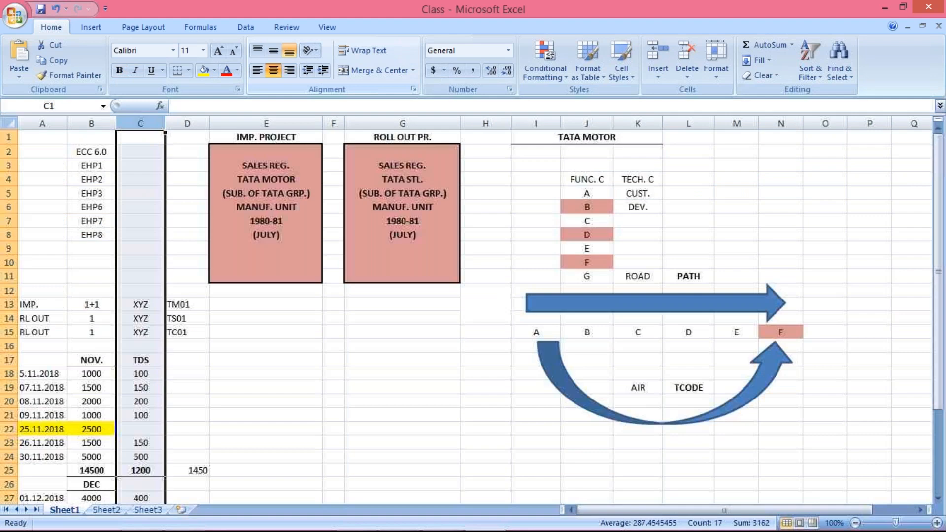
{"action": "left_click", "coordinate": [140, 401]}
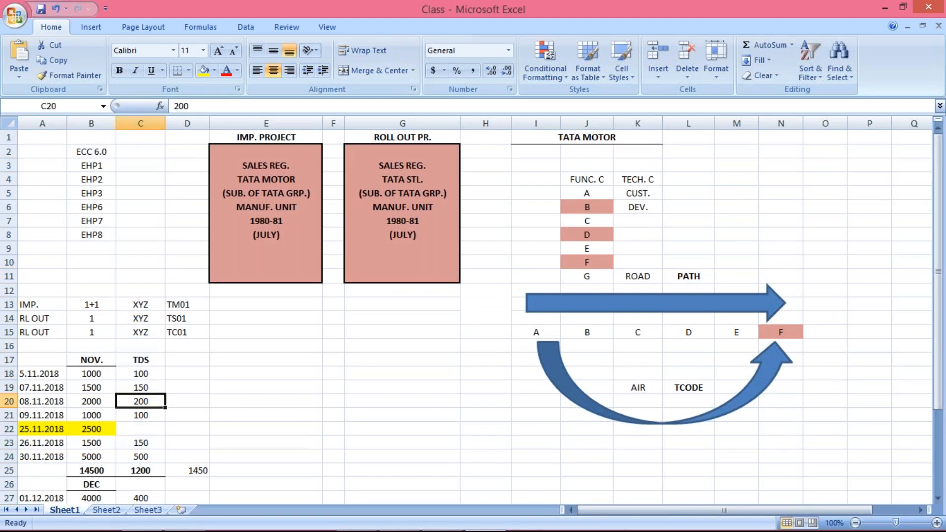
{"action": "scroll", "coordinate": [187, 305], "scroll_direction": "down", "scroll_amount": 7}
{"action": "left_click", "coordinate": [187, 303]}
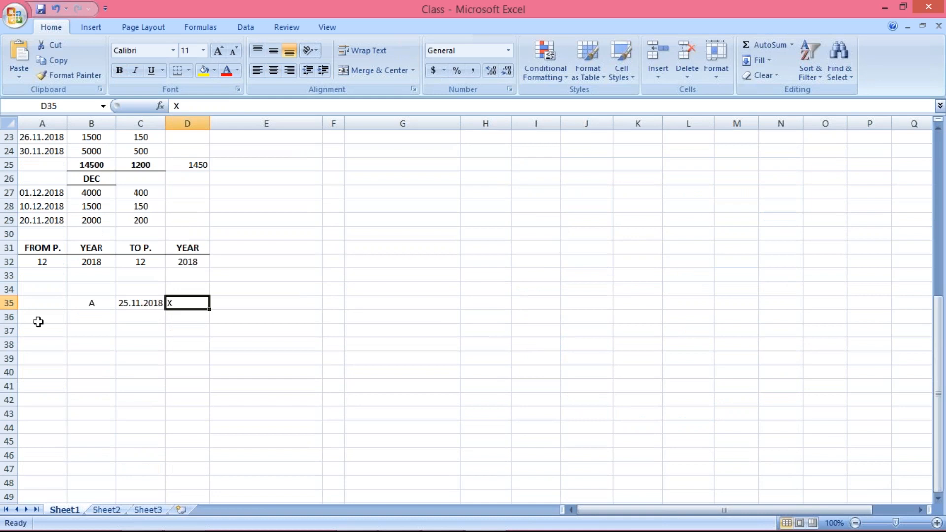
{"action": "left_click", "coordinate": [101, 306]}
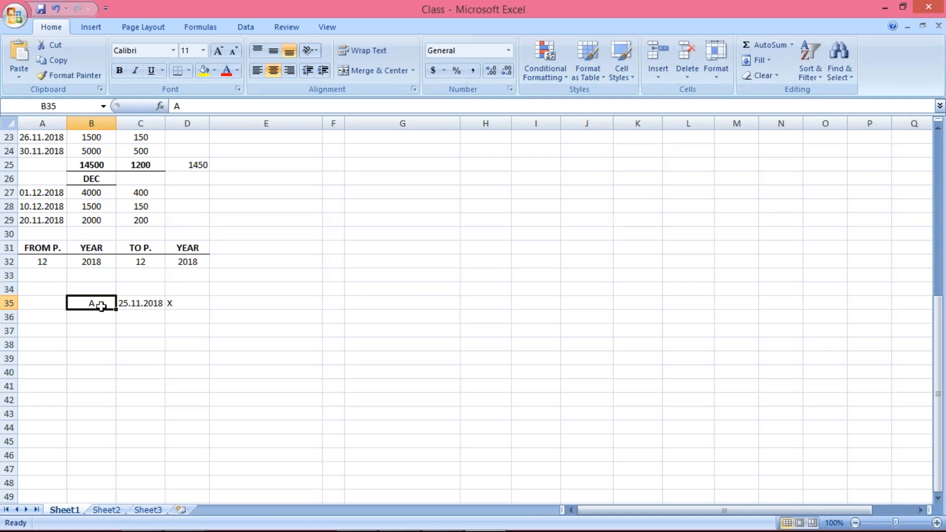
Change the FROM P. value in cell A32 to 11 and set it back to 12
{"action": "left_click", "coordinate": [50, 265]}
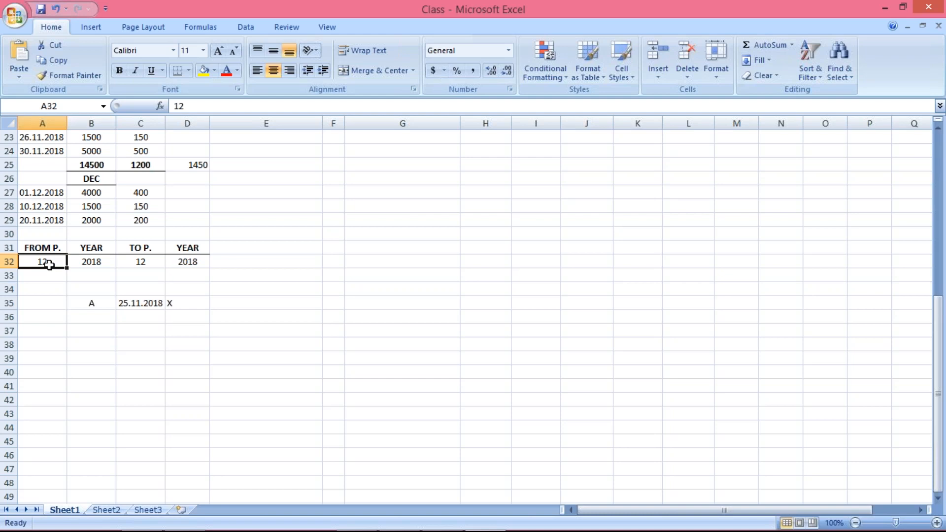
{"action": "type", "text": "11"}
{"action": "key", "text": "Return"}
{"action": "left_click", "coordinate": [47, 262]}
{"action": "type", "text": "12"}
{"action": "key", "text": "Return"}
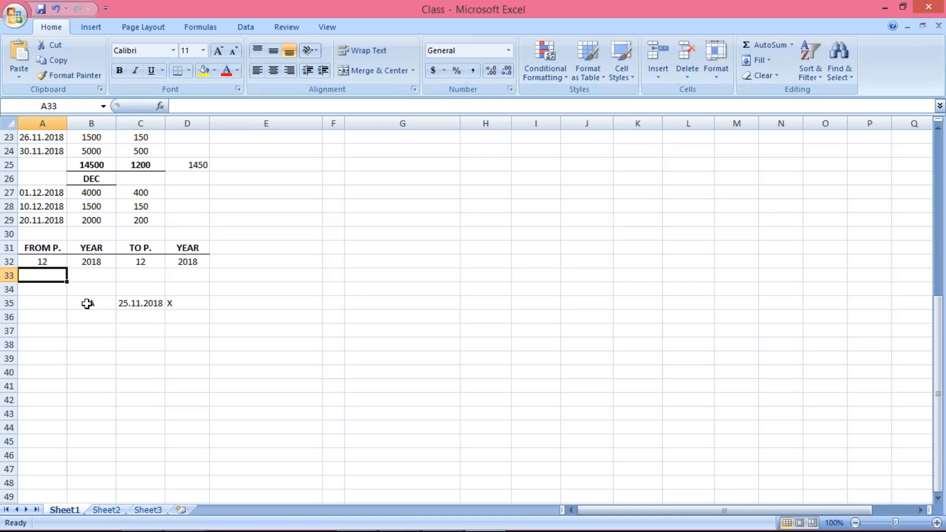
Review the sample entry in row 35 and the period range in row 32 against the Posting Period Variant slide in PowerPoint
{"action": "left_click", "coordinate": [87, 304]}
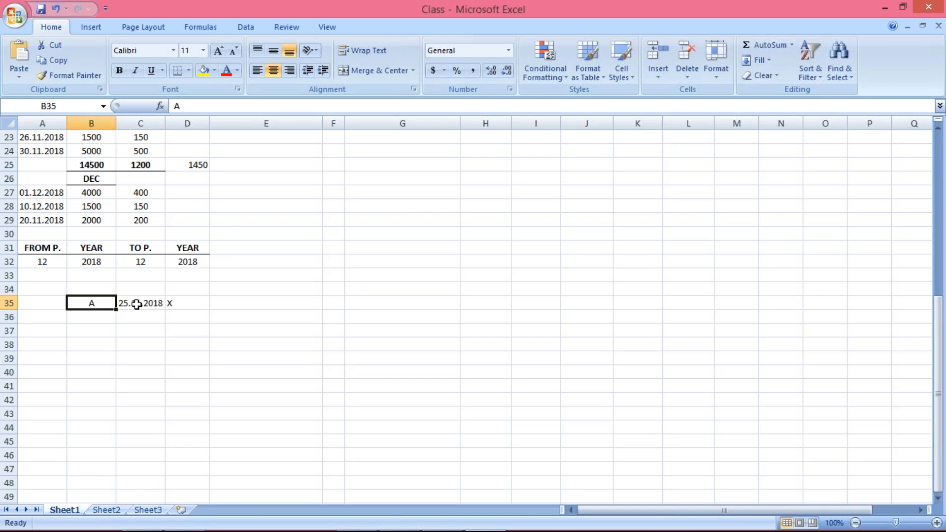
{"action": "left_click", "coordinate": [136, 304]}
{"action": "left_click", "coordinate": [53, 263]}
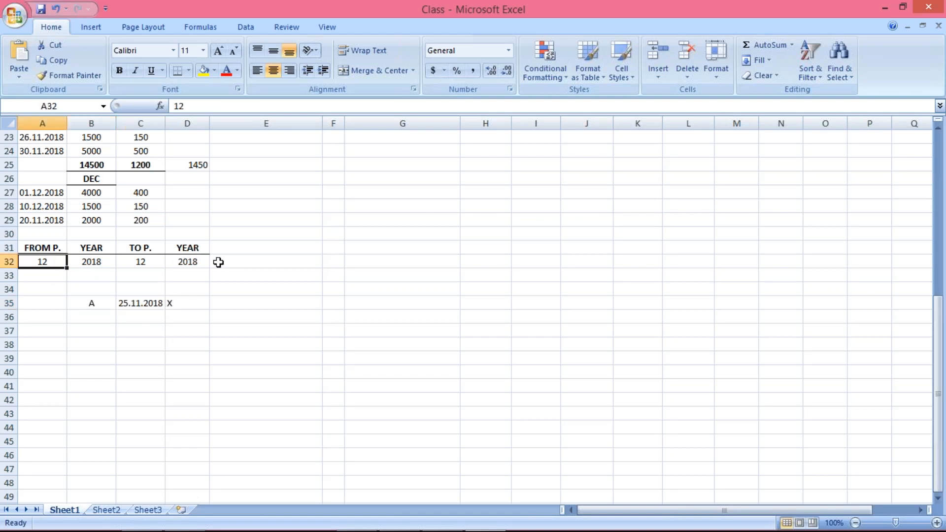
{"action": "left_click", "coordinate": [120, 262]}
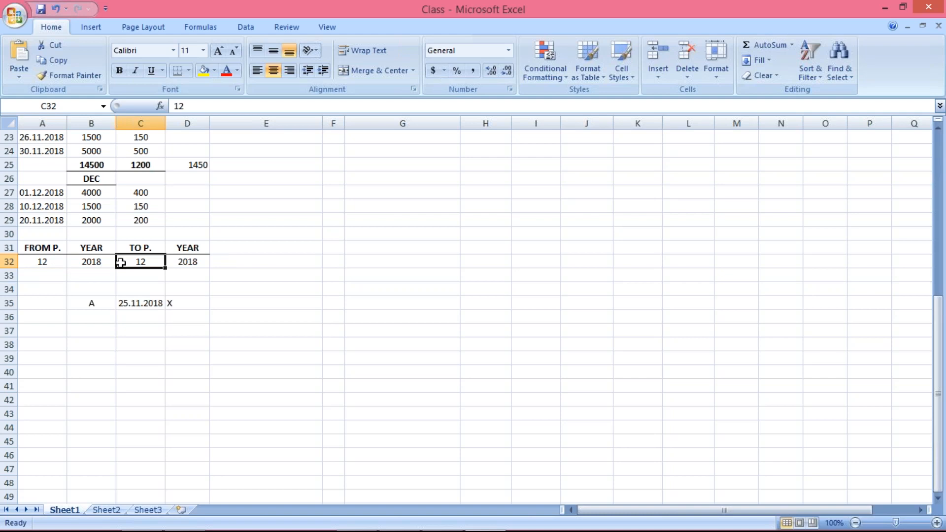
{"action": "key", "text": "alt+Tab"}
{"action": "key", "text": "alt+Tab"}
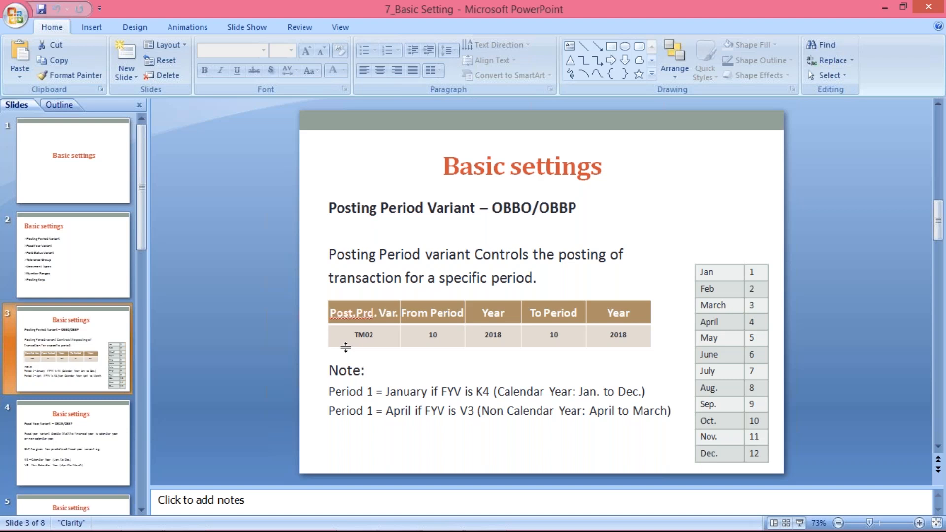
{"action": "key", "text": "alt+Tab"}
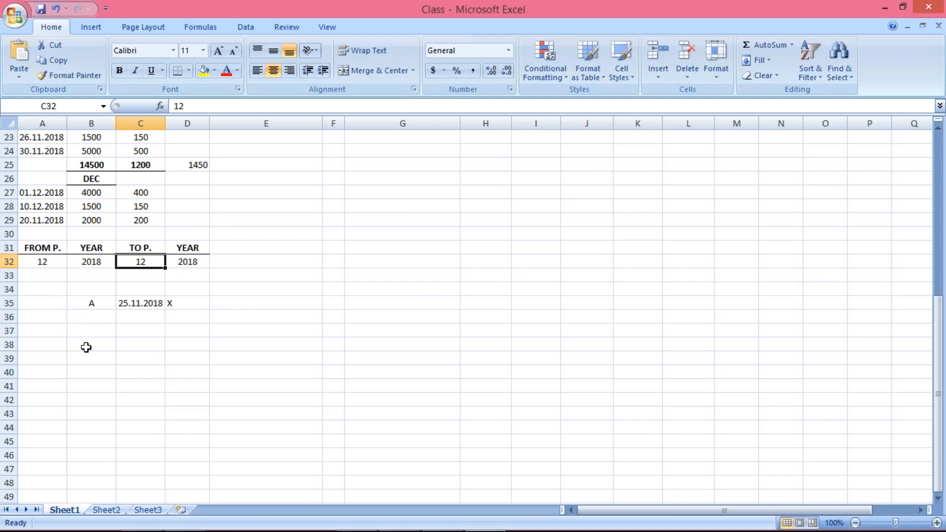
Examine the XYZ entries and their codes in rows 13 to 15, above the monthly tables
{"action": "left_click", "coordinate": [85, 333]}
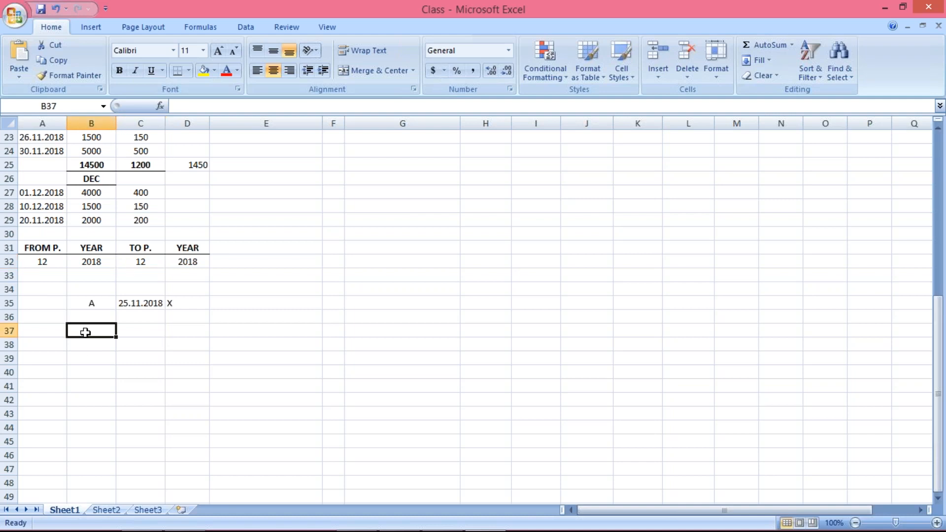
{"action": "key", "text": "Up"}
{"action": "key", "text": "Up"}
{"action": "key", "text": "Up"}
{"action": "key", "text": "Up"}
{"action": "key", "text": "Up"}
{"action": "key", "text": "Up"}
{"action": "key", "text": "Up"}
{"action": "key", "text": "Up"}
{"action": "key", "text": "Up"}
{"action": "key", "text": "Up"}
{"action": "key", "text": "Up"}
{"action": "key", "text": "Up"}
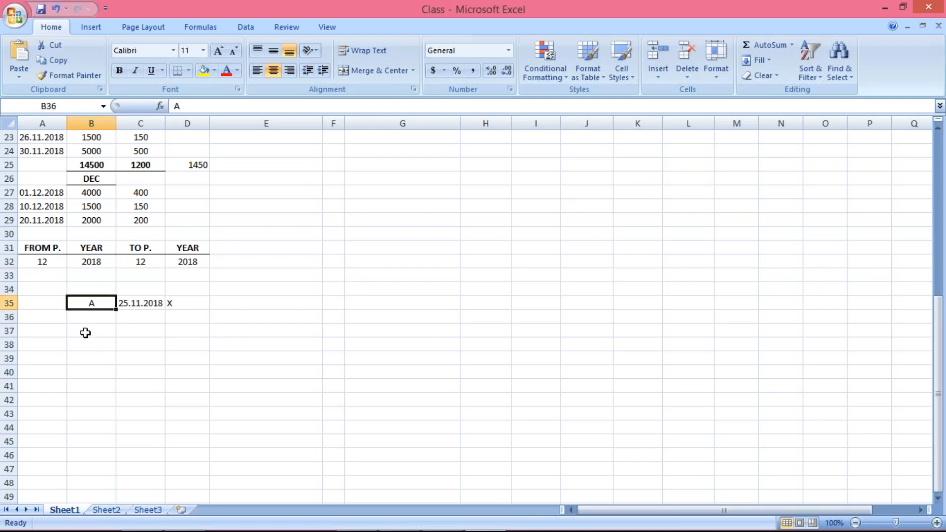
{"action": "key", "text": "Up"}
{"action": "key", "text": "Up"}
{"action": "key", "text": "Up"}
{"action": "key", "text": "Up"}
{"action": "key", "text": "Up"}
{"action": "key", "text": "Up"}
{"action": "key", "text": "Up"}
{"action": "key", "text": "Up"}
{"action": "key", "text": "Up"}
{"action": "key", "text": "Up"}
{"action": "key", "text": "Up"}
{"action": "key", "text": "Up"}
{"action": "key", "text": "Up"}
{"action": "key", "text": "Up"}
{"action": "key", "text": "Up"}
{"action": "key", "text": "Up"}
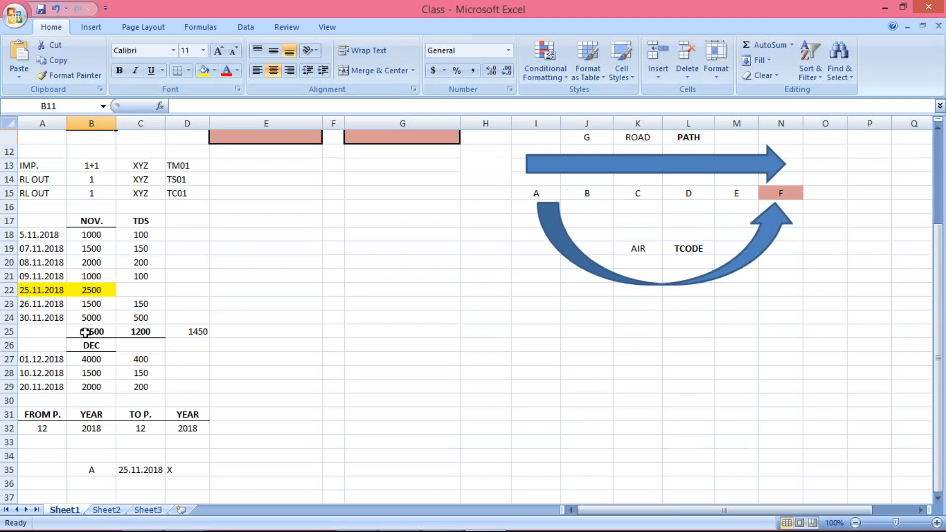
{"action": "left_click", "coordinate": [143, 195]}
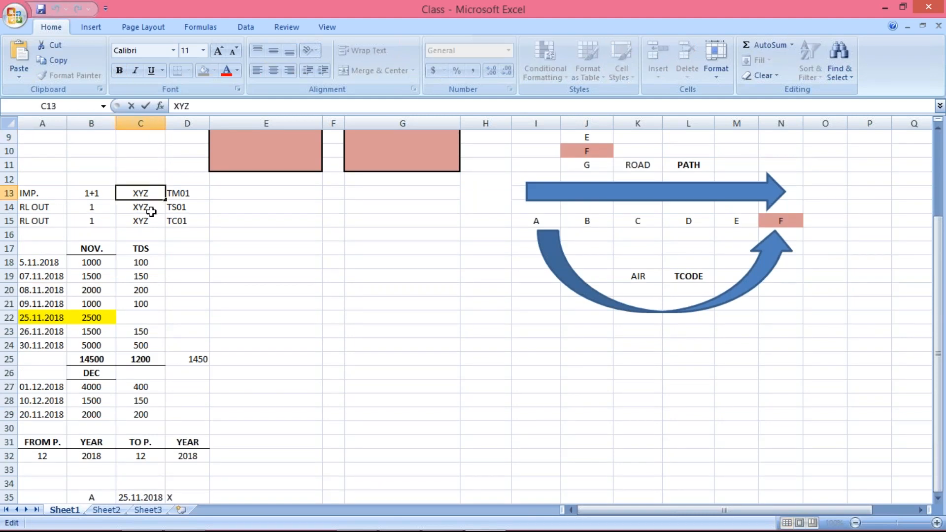
{"action": "left_click", "coordinate": [148, 209]}
{"action": "left_click", "coordinate": [143, 194]}
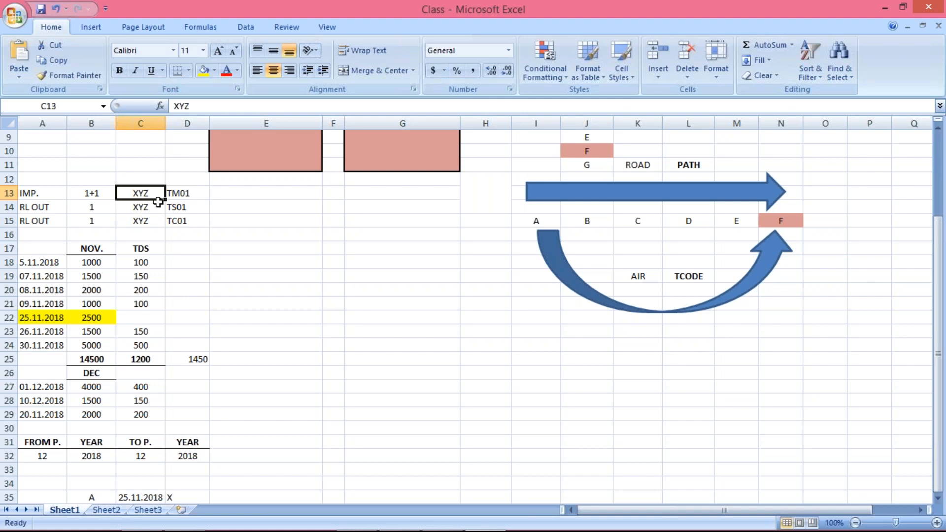
{"action": "left_click", "coordinate": [188, 193]}
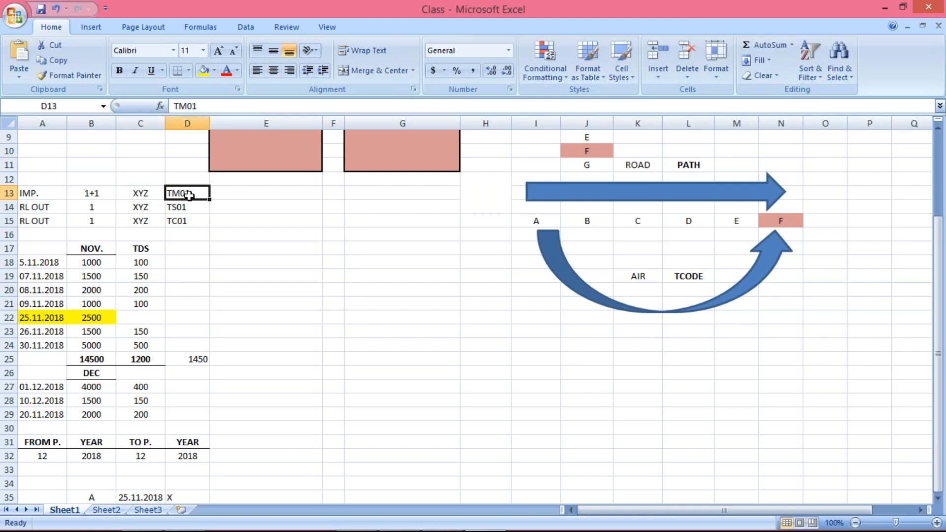
Return to row 32 and examine the FROM P. and TO P. values of the period range
{"action": "key", "text": "Down"}
{"action": "key", "text": "Down"}
{"action": "key", "text": "Down"}
{"action": "key", "text": "Down"}
{"action": "key", "text": "Down"}
{"action": "key", "text": "Down"}
{"action": "key", "text": "Down"}
{"action": "key", "text": "Down"}
{"action": "key", "text": "Down"}
{"action": "key", "text": "Down"}
{"action": "key", "text": "Down"}
{"action": "key", "text": "Down"}
{"action": "key", "text": "Down"}
{"action": "key", "text": "Down"}
{"action": "key", "text": "Down"}
{"action": "key", "text": "Down"}
{"action": "key", "text": "Down"}
{"action": "key", "text": "Down"}
{"action": "key", "text": "Down"}
{"action": "key", "text": "Down"}
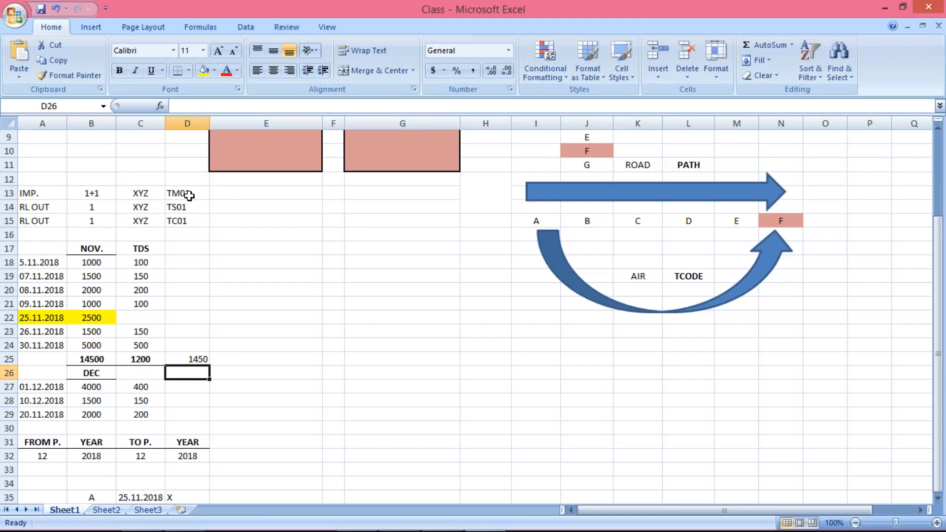
{"action": "key", "text": "Down"}
{"action": "key", "text": "Down"}
{"action": "key", "text": "Down"}
{"action": "key", "text": "Down"}
{"action": "key", "text": "Down"}
{"action": "key", "text": "Down"}
{"action": "key", "text": "Down"}
{"action": "key", "text": "Down"}
{"action": "key", "text": "Down"}
{"action": "key", "text": "Down"}
{"action": "key", "text": "Down"}
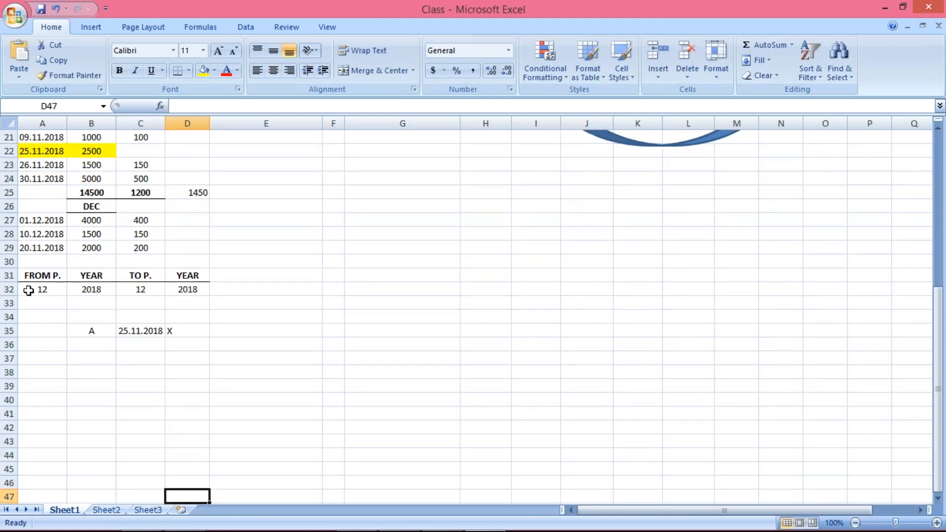
{"action": "left_click", "coordinate": [29, 291]}
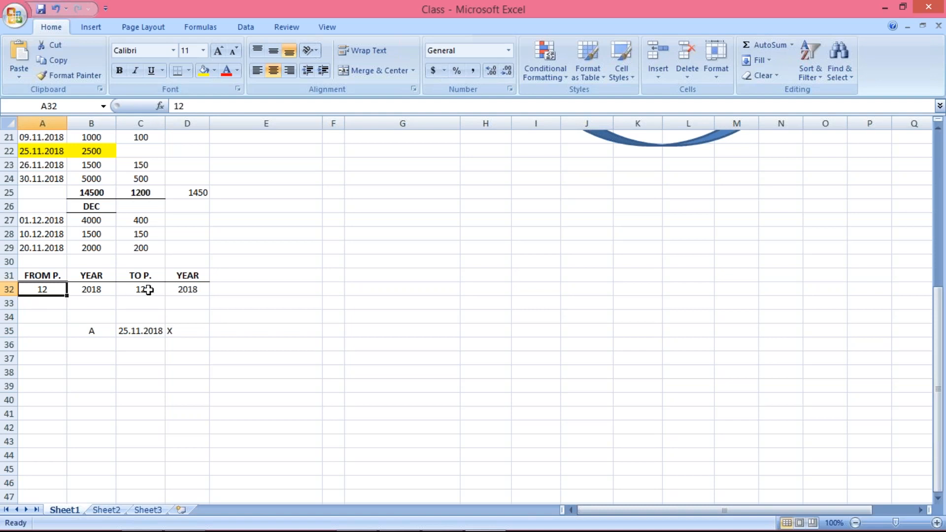
{"action": "left_click", "coordinate": [147, 290]}
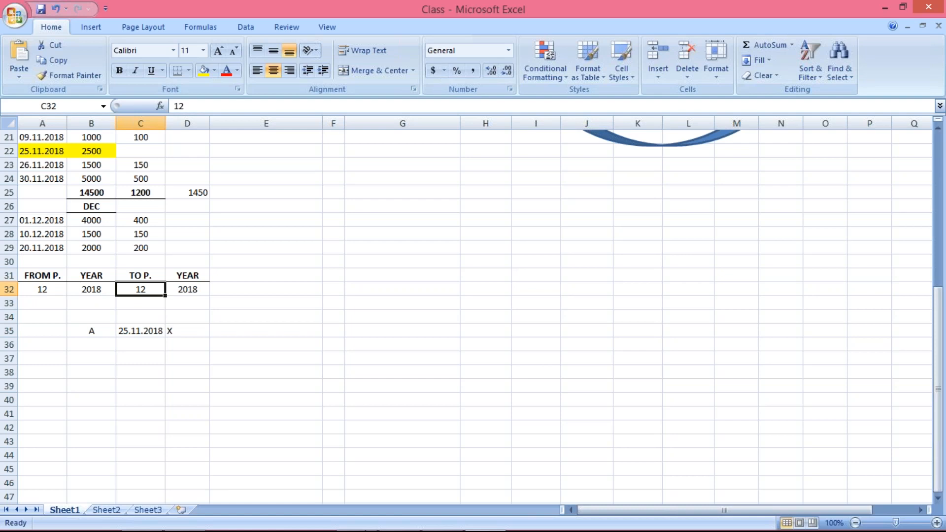
Leave the worksheet for the desktop and launch SAP Logon
{"action": "left_click", "coordinate": [428, 424]}
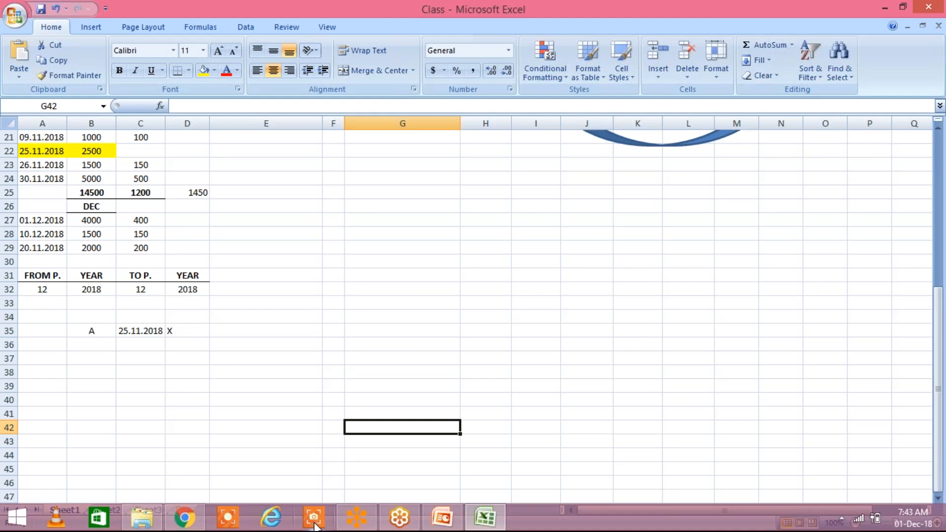
{"action": "left_click", "coordinate": [315, 526]}
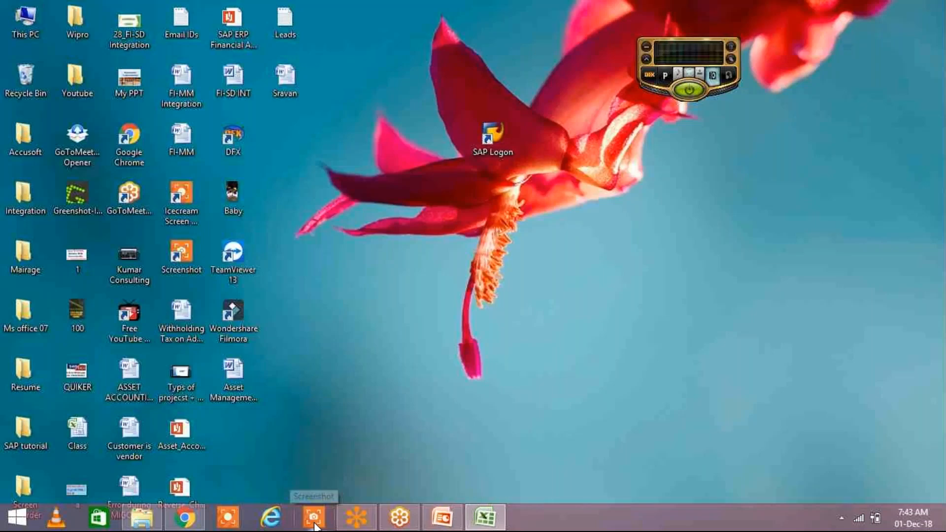
{"action": "double_click", "coordinate": [501, 150]}
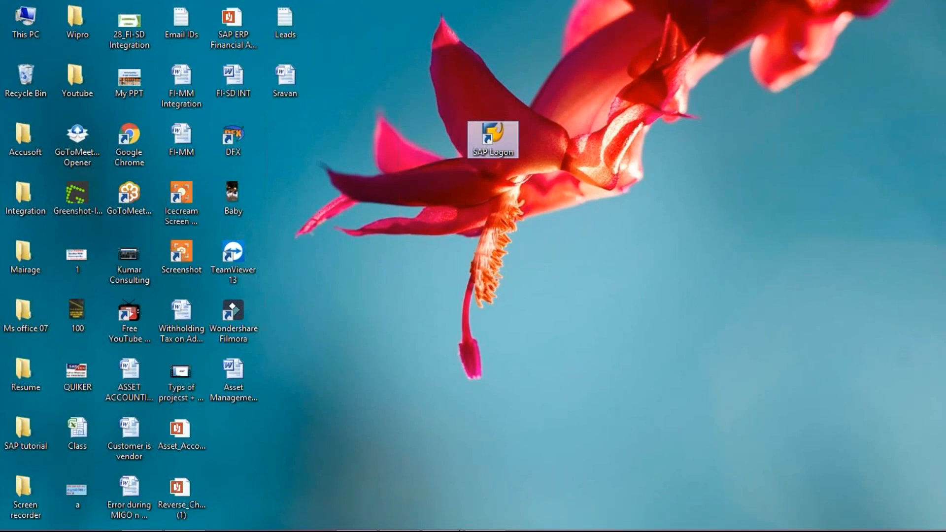
{"action": "left_click", "coordinate": [466, 336]}
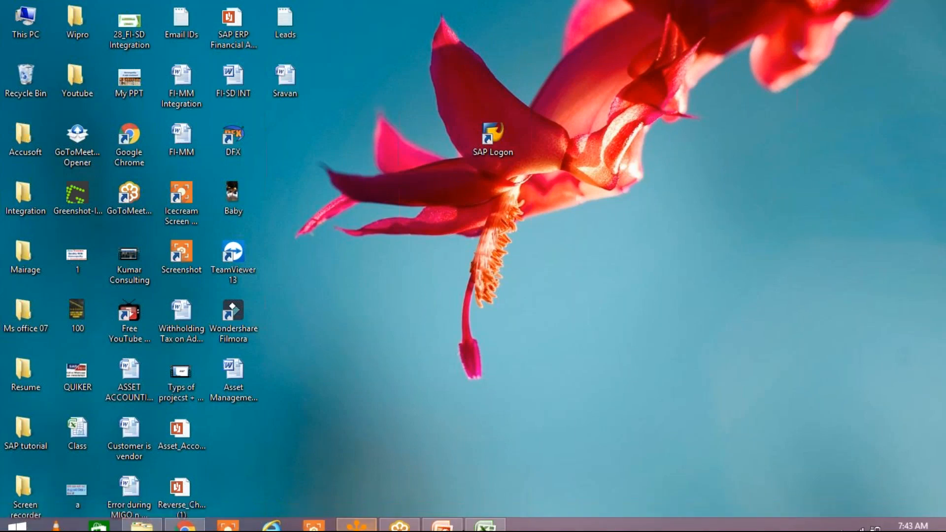
{"action": "left_click", "coordinate": [486, 517]}
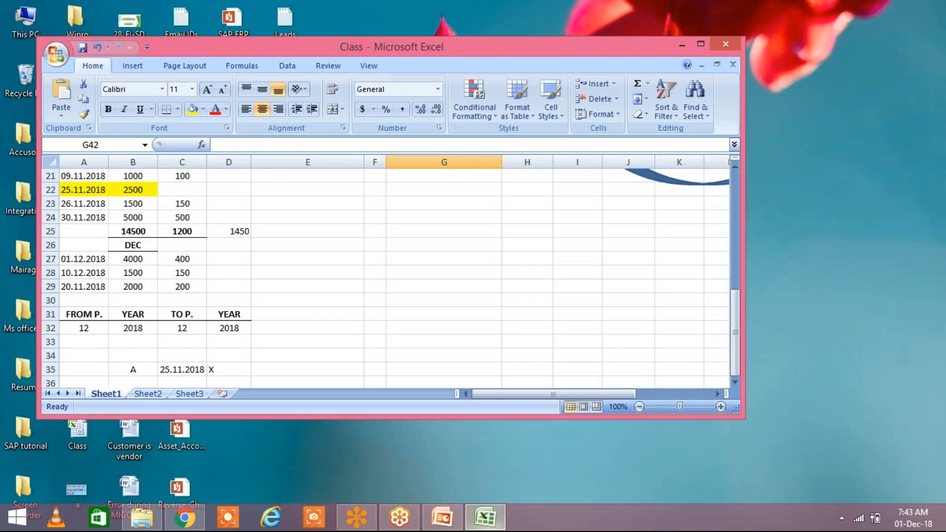
{"action": "left_click", "coordinate": [701, 44]}
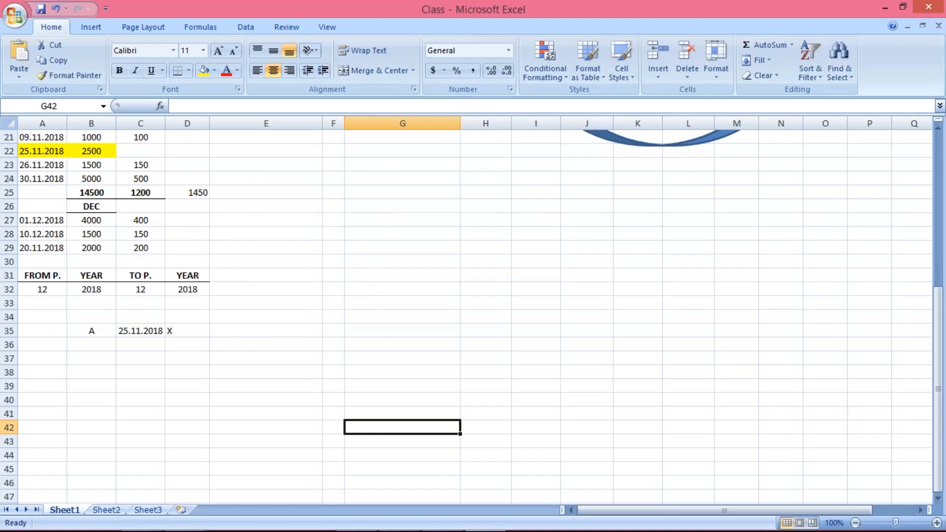
{"action": "left_click", "coordinate": [554, 414]}
{"action": "type", "text": "X"}
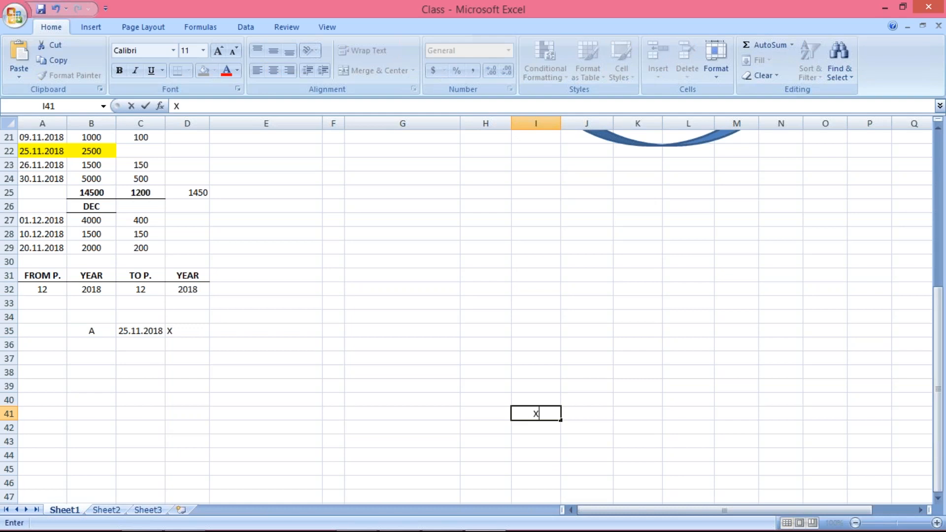
{"action": "key", "text": "BackSpace"}
{"action": "left_click", "coordinate": [536, 360]}
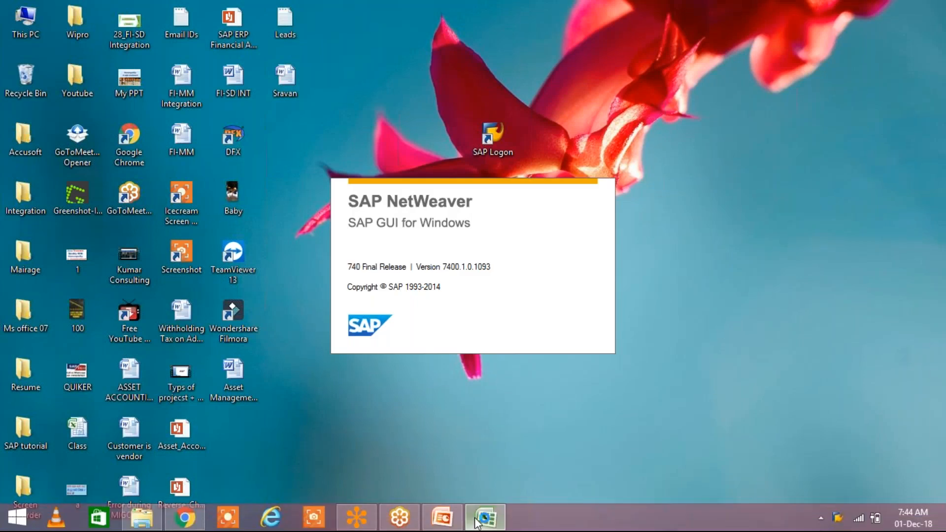
{"action": "mouse_move", "coordinate": [476, 517]}
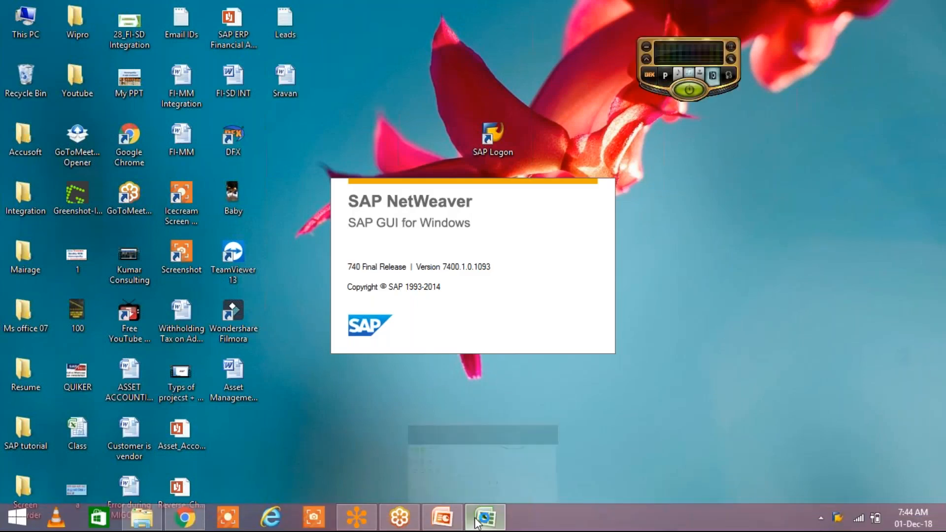
{"action": "left_click", "coordinate": [475, 522]}
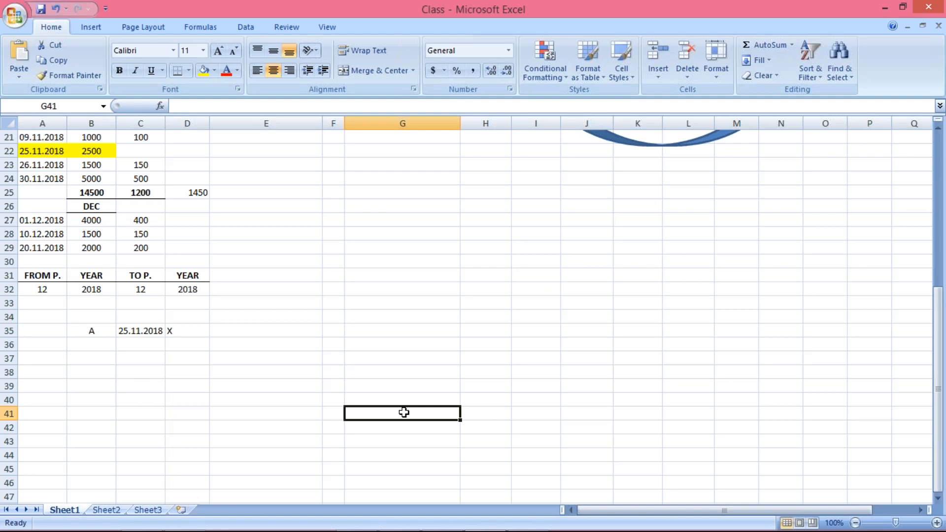
{"action": "mouse_move", "coordinate": [512, 519]}
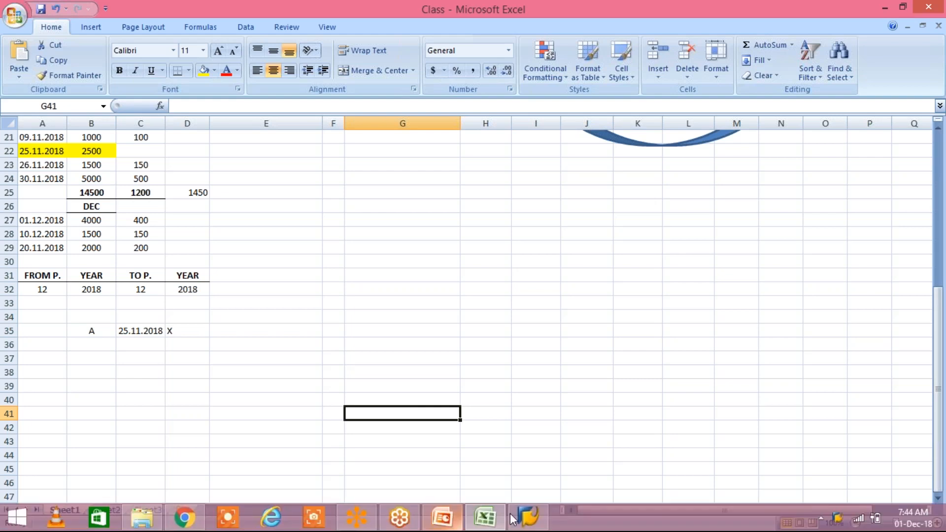
Switch to the SAP window and log on as funuser1, entering the account password
{"action": "left_click", "coordinate": [518, 519]}
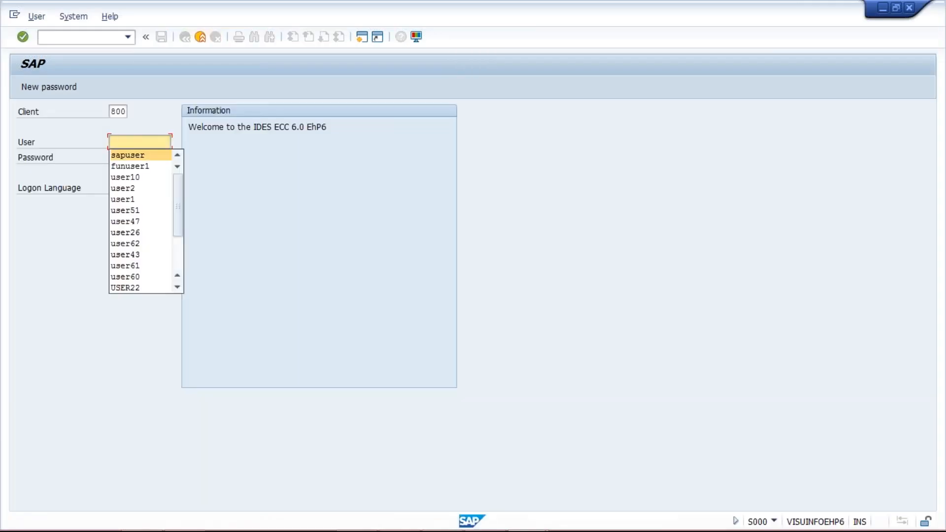
{"action": "key", "text": "Down"}
{"action": "key", "text": "Return"}
{"action": "key", "text": "Tab"}
{"action": "key", "text": "Caps_Lock"}
{"action": "type", "text": "*********"}
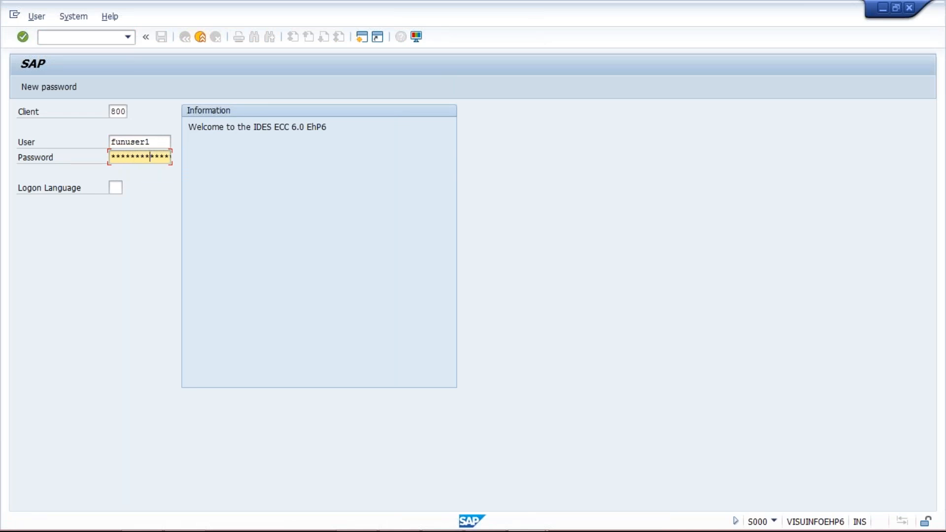
{"action": "key", "text": "Return"}
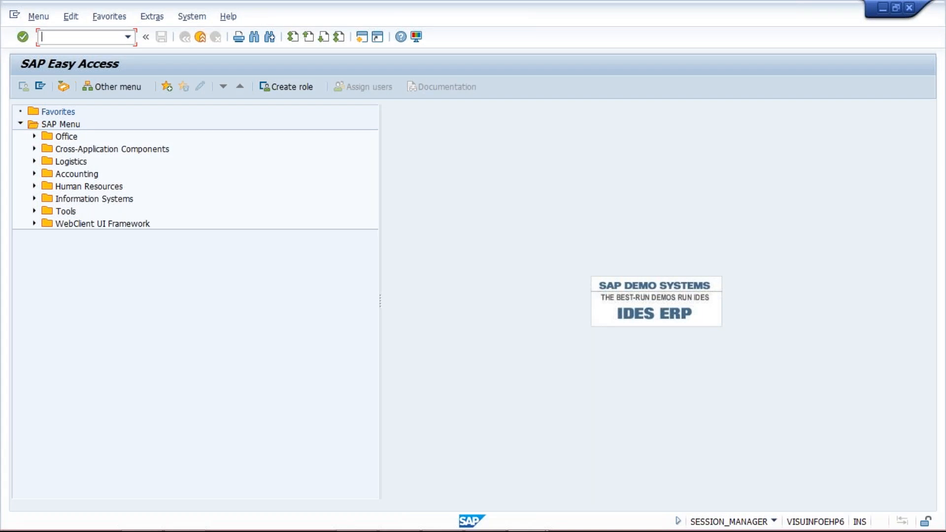
Run transaction OBBO and start new entries in the posting period variants overview
{"action": "type", "text": "OBBO"}
{"action": "key", "text": "Return"}
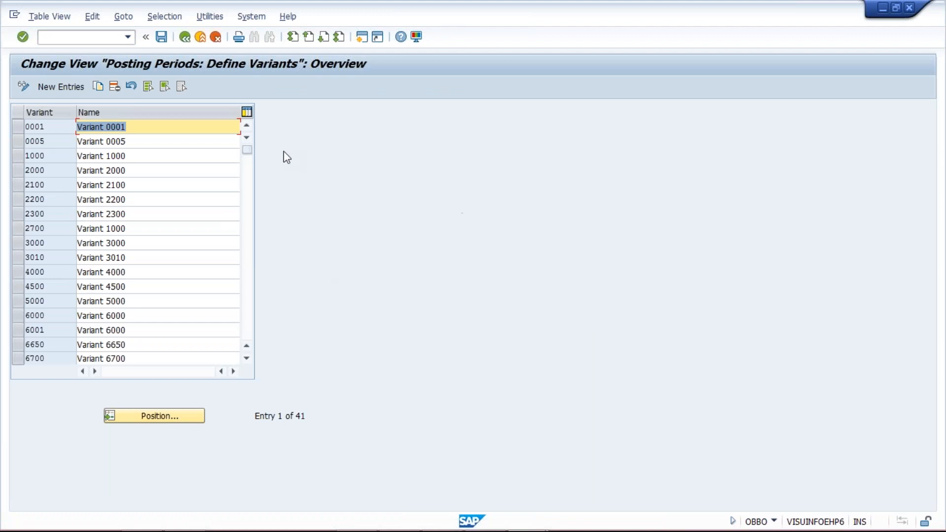
{"action": "left_click", "coordinate": [56, 87]}
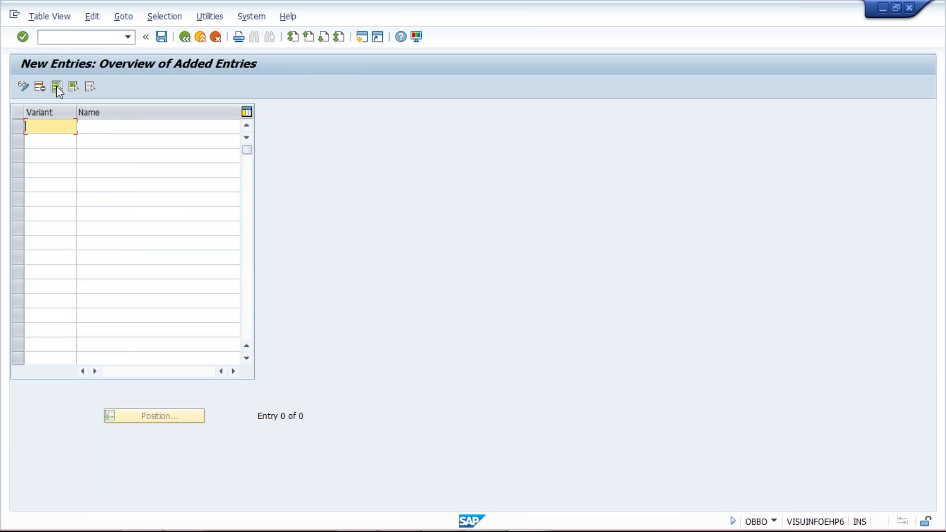
Define posting period variant TM01 with the name TATA MOTOR PPV and save it to the TATA MOTOR customizing request
{"action": "type", "text": "TM01"}
{"action": "key", "text": "Tab"}
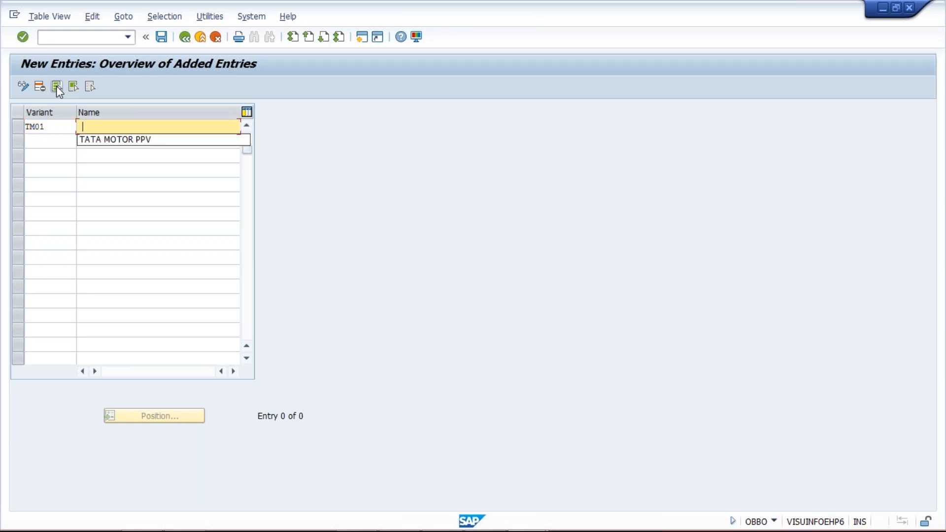
{"action": "key", "text": "Tab"}
{"action": "left_click", "coordinate": [57, 86]}
{"action": "left_click", "coordinate": [95, 126]}
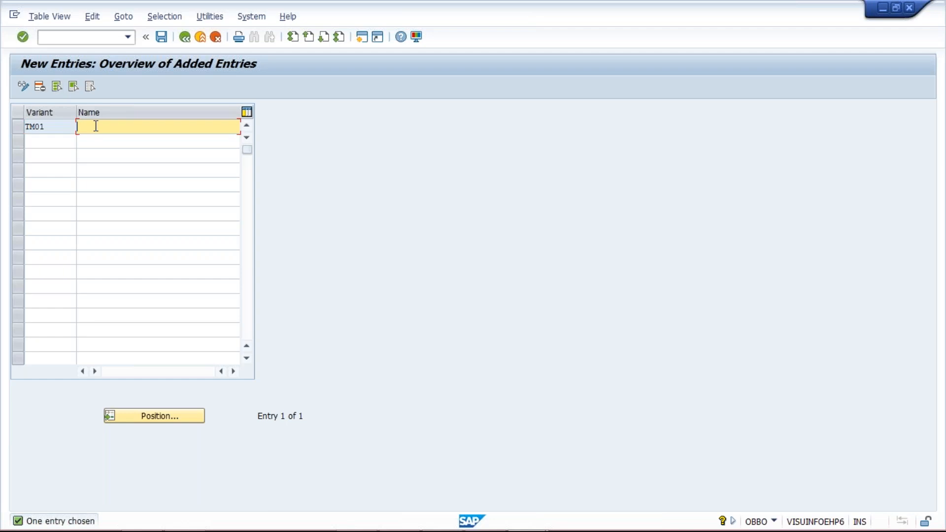
{"action": "key", "text": "Down"}
{"action": "key", "text": "Return"}
{"action": "left_click", "coordinate": [65, 129]}
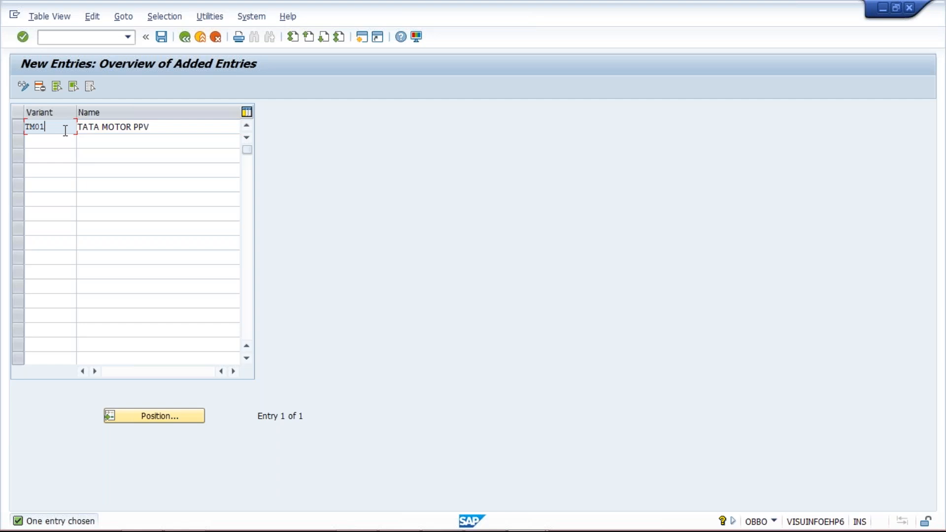
{"action": "key", "text": "ctrl+s"}
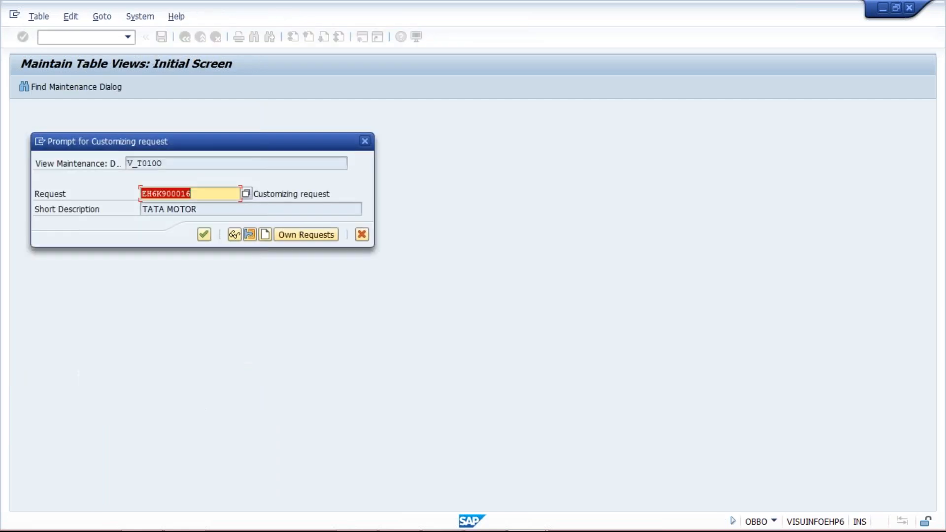
{"action": "key", "text": "Return"}
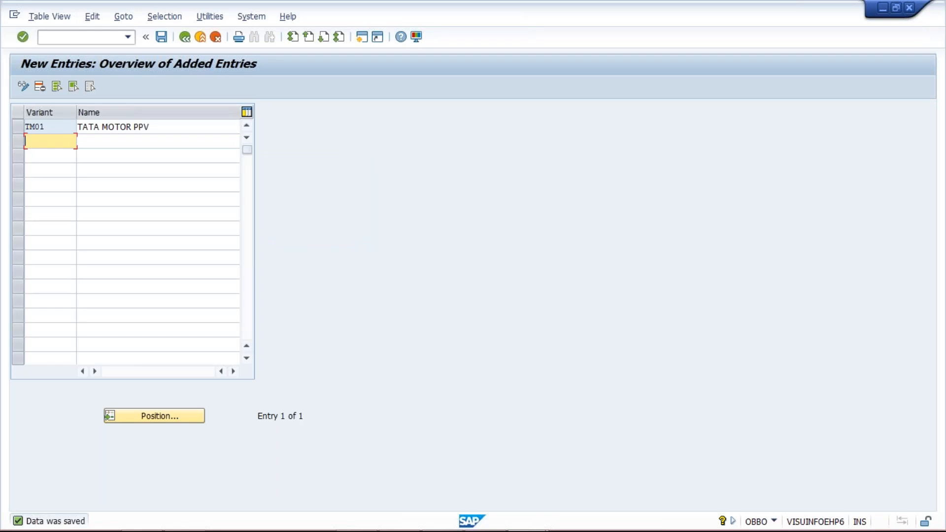
Run transaction OBBP and go to the Variant field of company code TM01
{"action": "left_click", "coordinate": [64, 129]}
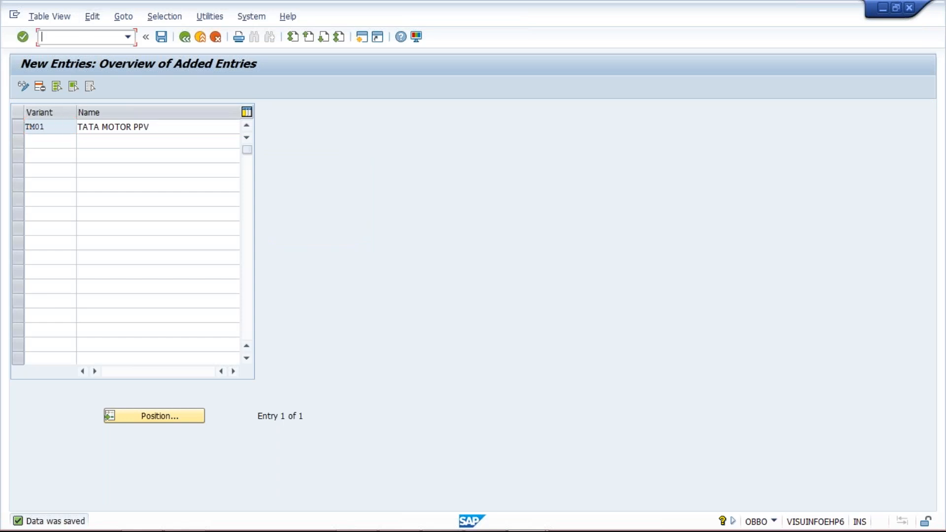
{"action": "left_click_drag", "start_coordinate": [60, 126], "coordinate": [25, 127]}
{"action": "left_click", "coordinate": [56, 127]}
{"action": "left_click", "coordinate": [81, 37]}
{"action": "type", "text": "/NOBBP"}
{"action": "key", "text": "Return"}
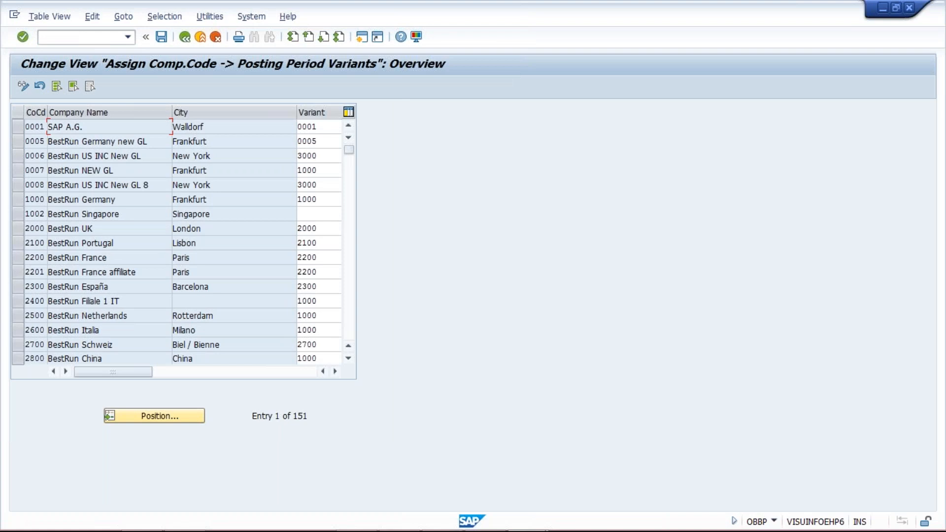
{"action": "left_click", "coordinate": [159, 416]}
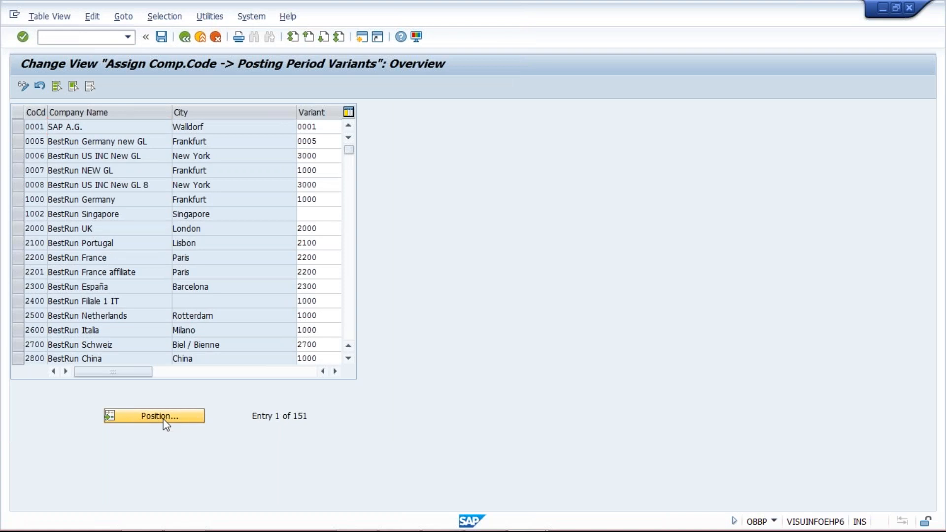
{"action": "type", "text": "TM"}
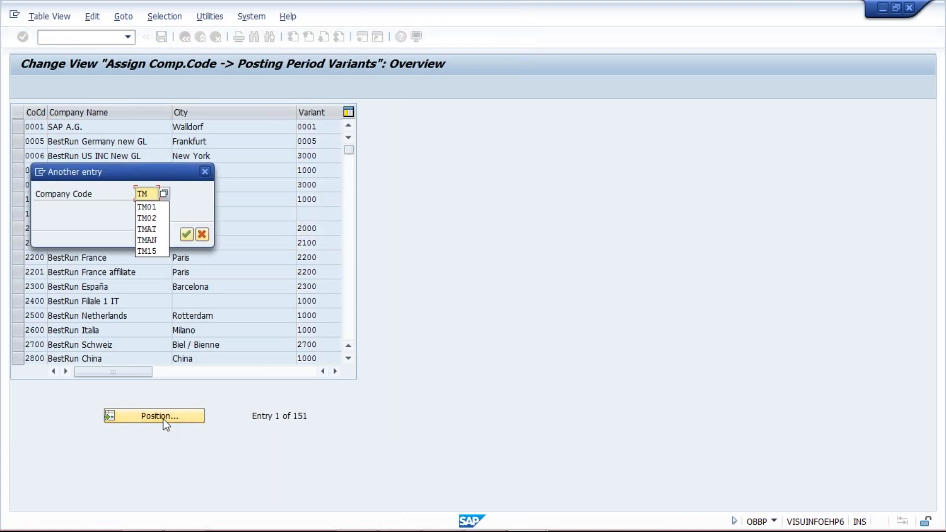
{"action": "type", "text": "01"}
{"action": "key", "text": "Return"}
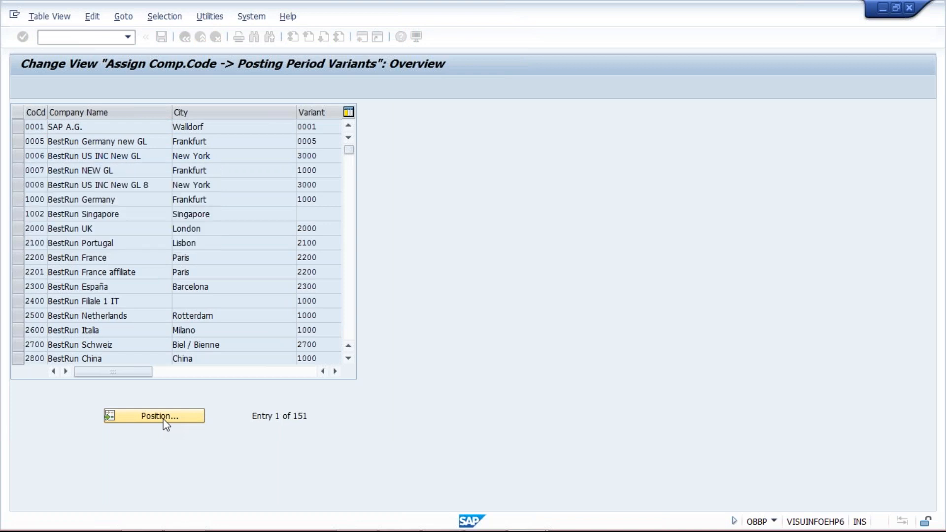
{"action": "left_click", "coordinate": [319, 129]}
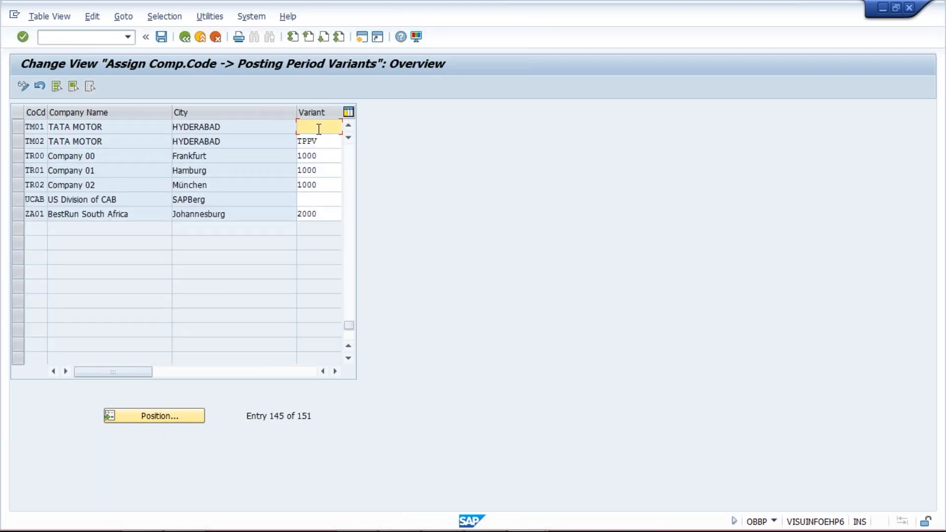
{"action": "type", "text": "TM01"}
{"action": "key", "text": "BackSpace"}
{"action": "key", "text": "BackSpace"}
{"action": "key", "text": "BackSpace"}
{"action": "key", "text": "BackSpace"}
{"action": "type", "text": "XYZ"}
{"action": "key", "text": "BackSpace"}
{"action": "key", "text": "BackSpace"}
{"action": "key", "text": "BackSpace"}
Assign posting period variant TM01 to company code TM01 and save it to the TATA MOTOR customizing request
{"action": "type", "text": "T"}
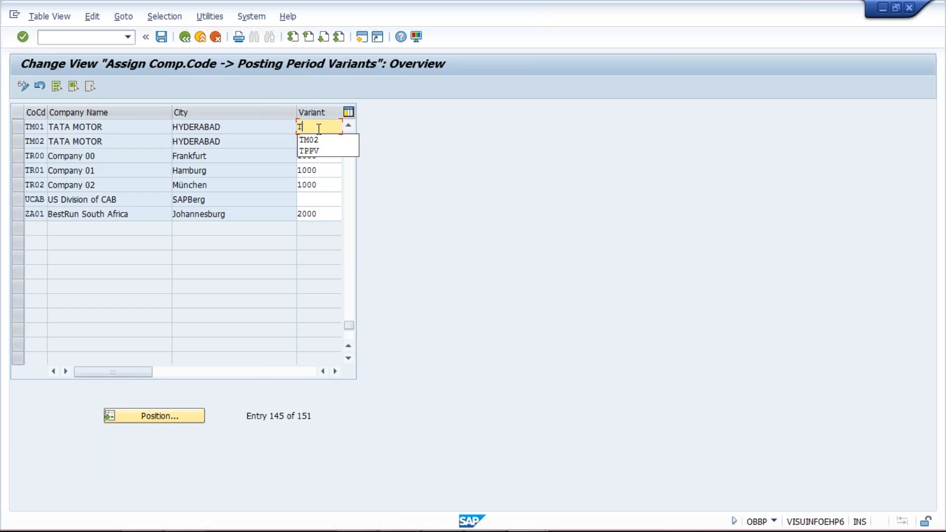
{"action": "type", "text": "M01"}
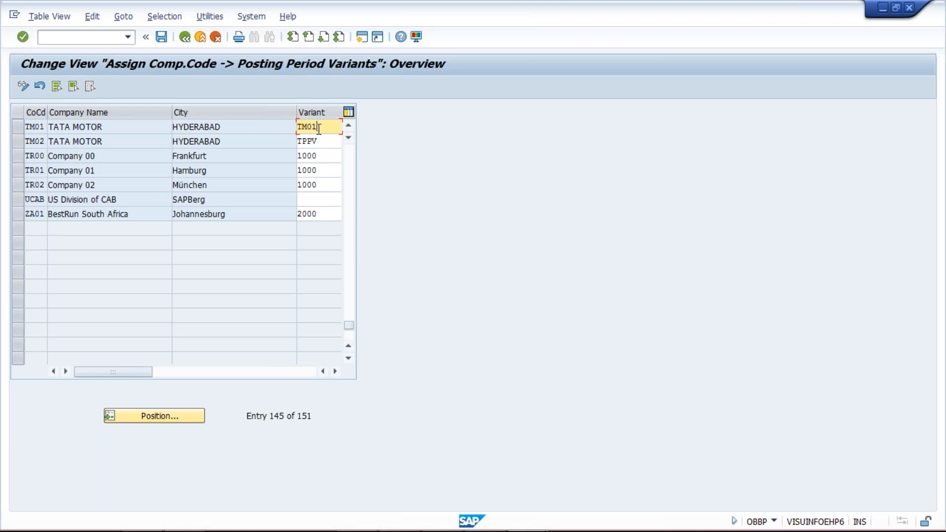
{"action": "key", "text": "Return"}
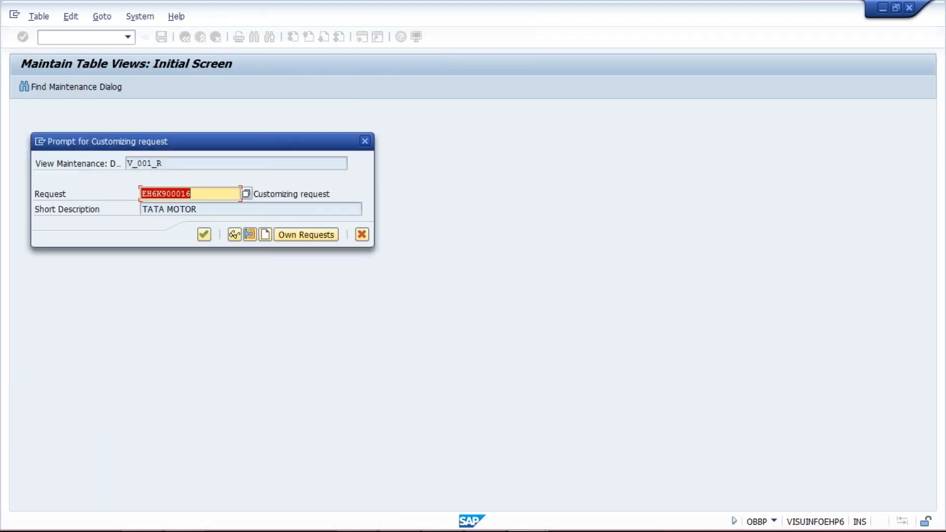
{"action": "key", "text": "Return"}
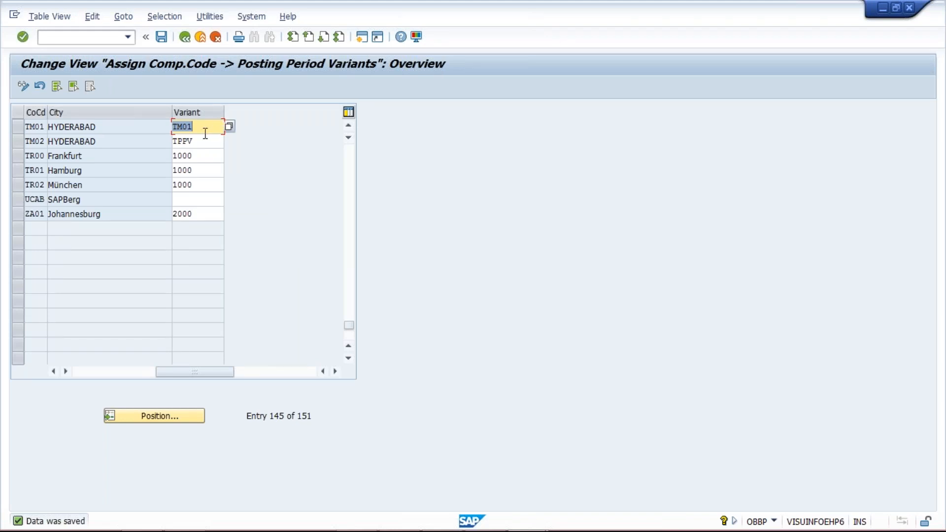
Examine the row of company code TM01 and the posting period variant assigned to it
{"action": "left_click", "coordinate": [20, 126]}
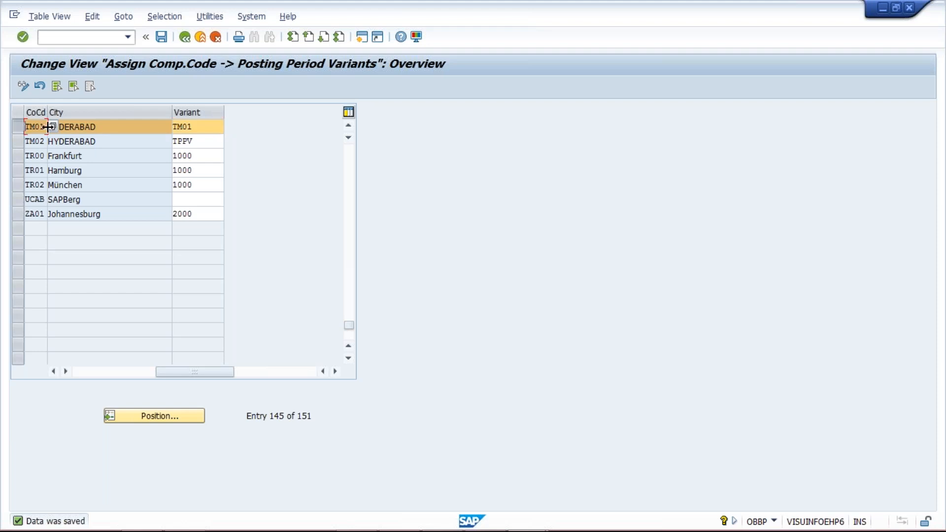
{"action": "left_click", "coordinate": [62, 38]}
{"action": "left_click", "coordinate": [201, 127]}
{"action": "double_click", "coordinate": [200, 128]}
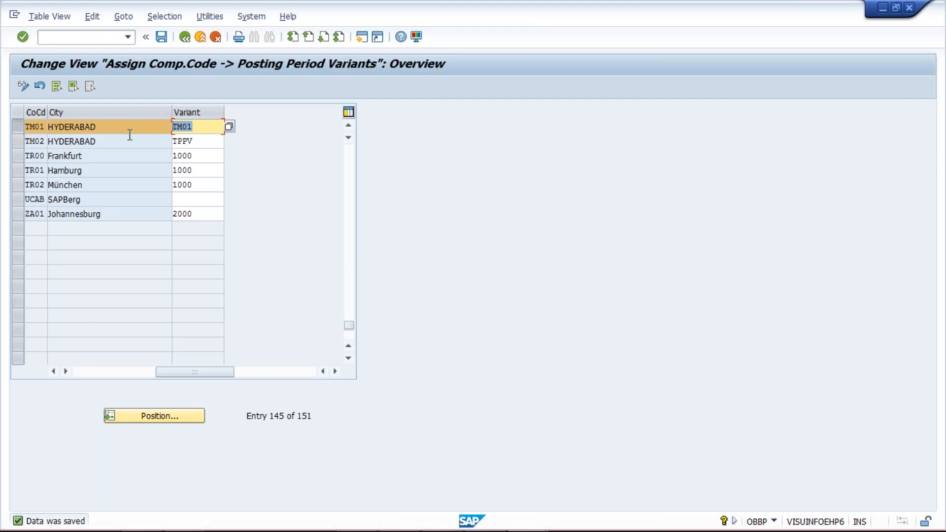
{"action": "left_click", "coordinate": [197, 126]}
{"action": "left_click_drag", "start_coordinate": [196, 127], "coordinate": [172, 127]}
Switch to the Class worksheet in Excel and insert a blank column before column A
{"action": "mouse_move", "coordinate": [452, 527]}
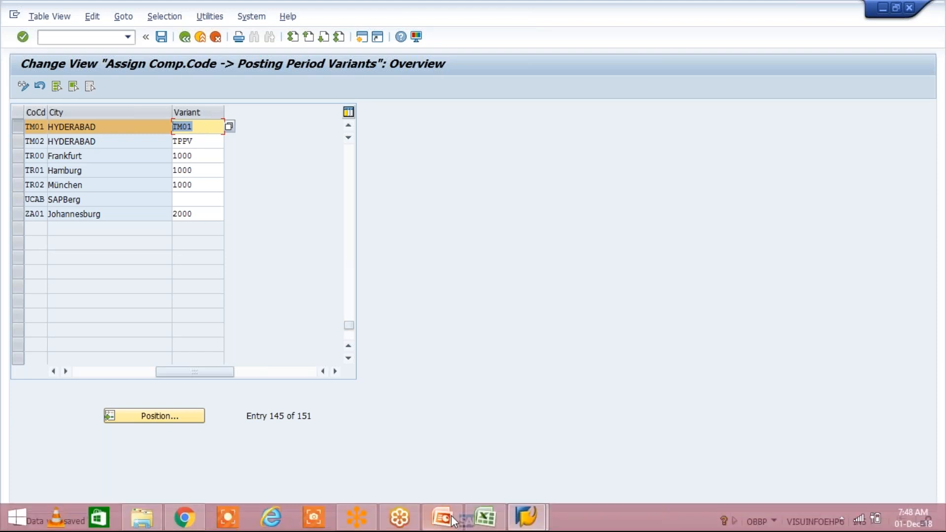
{"action": "left_click", "coordinate": [485, 517]}
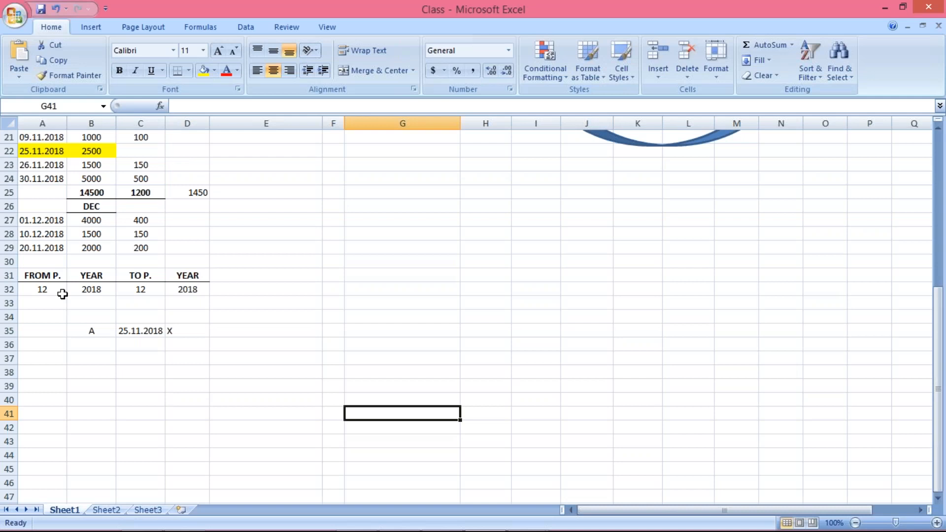
{"action": "left_click", "coordinate": [42, 118]}
{"action": "right_click", "coordinate": [43, 119]}
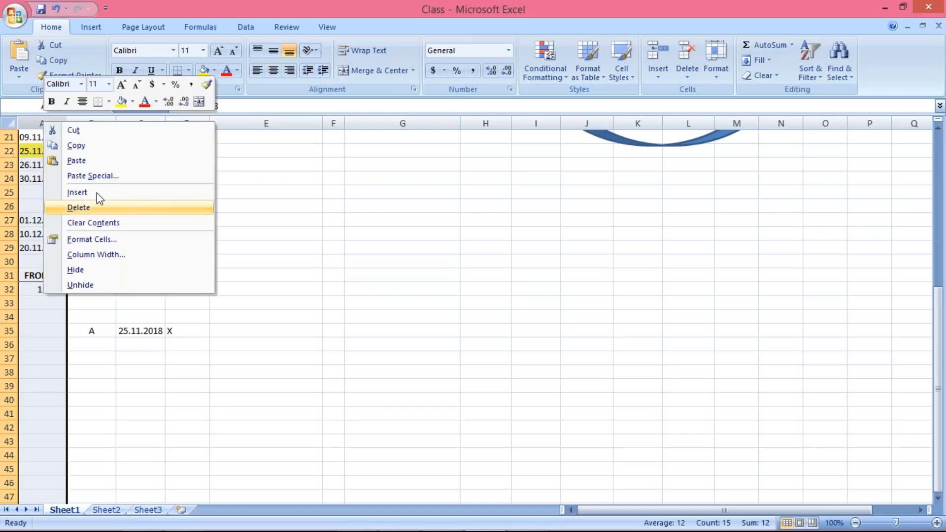
{"action": "left_click", "coordinate": [94, 192]}
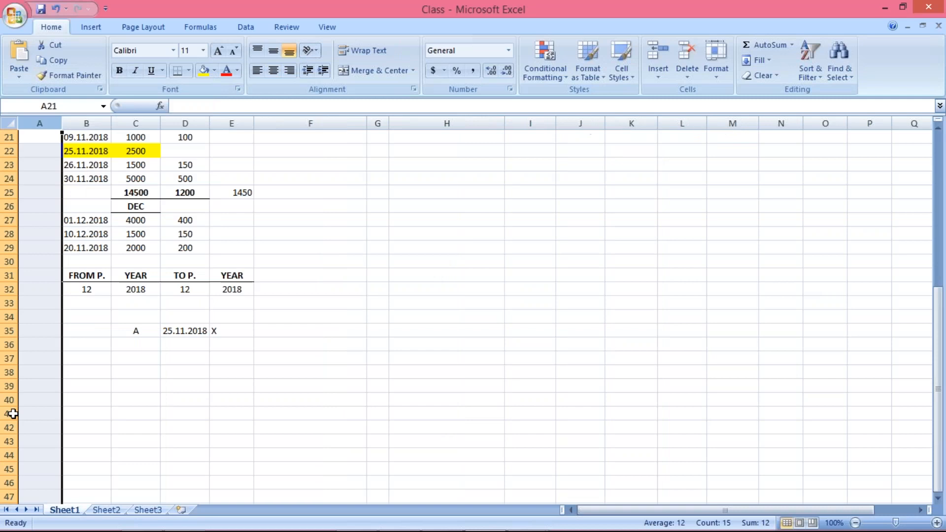
Enter XYZ in cell A32, in front of the period range
{"action": "left_click", "coordinate": [45, 290]}
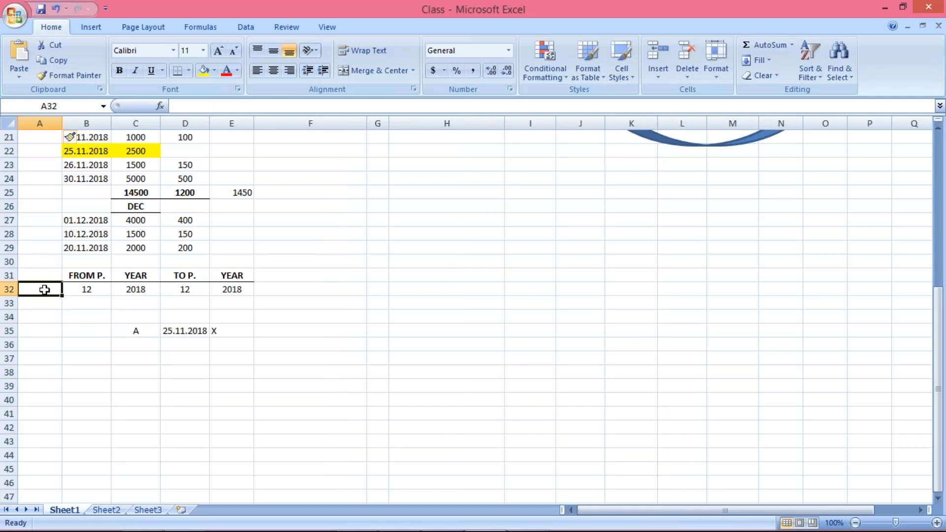
{"action": "type", "text": "XYZ"}
{"action": "key", "text": "Return"}
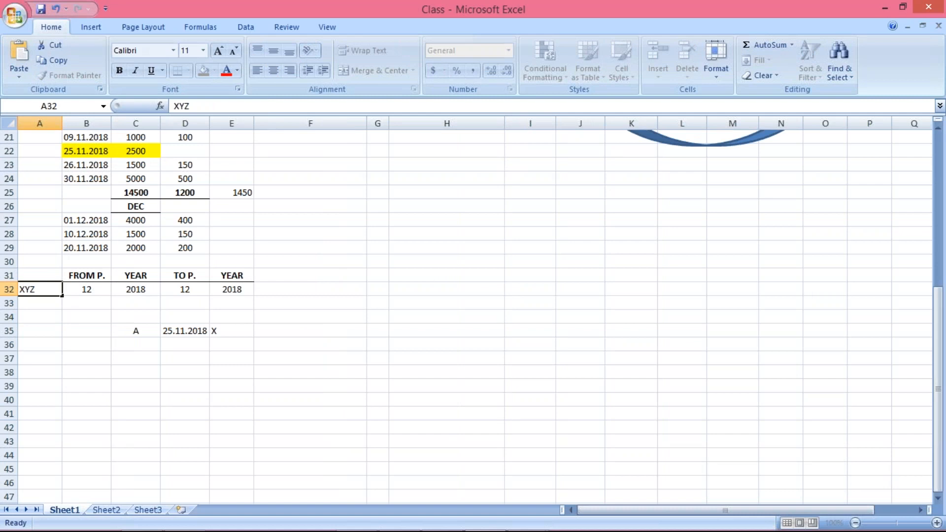
Examine how XYZ in row 32 relates to the FROM P. and TO P. values, and return to the SAP window
{"action": "left_click", "coordinate": [46, 291]}
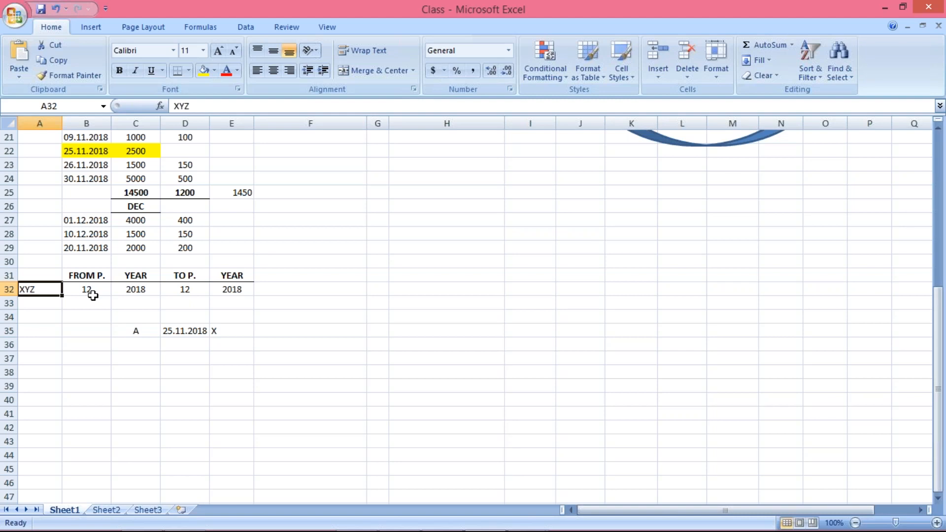
{"action": "left_click", "coordinate": [93, 293]}
{"action": "left_click", "coordinate": [185, 290]}
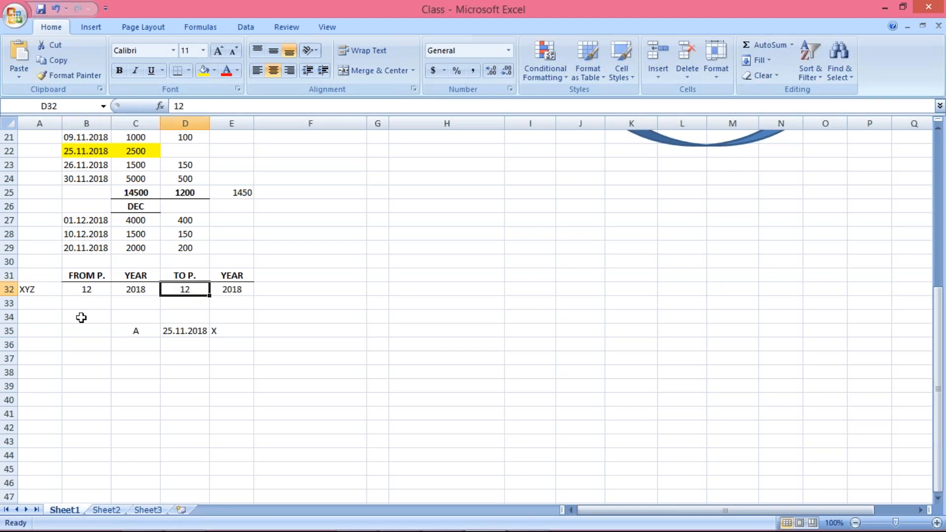
{"action": "left_click", "coordinate": [34, 291]}
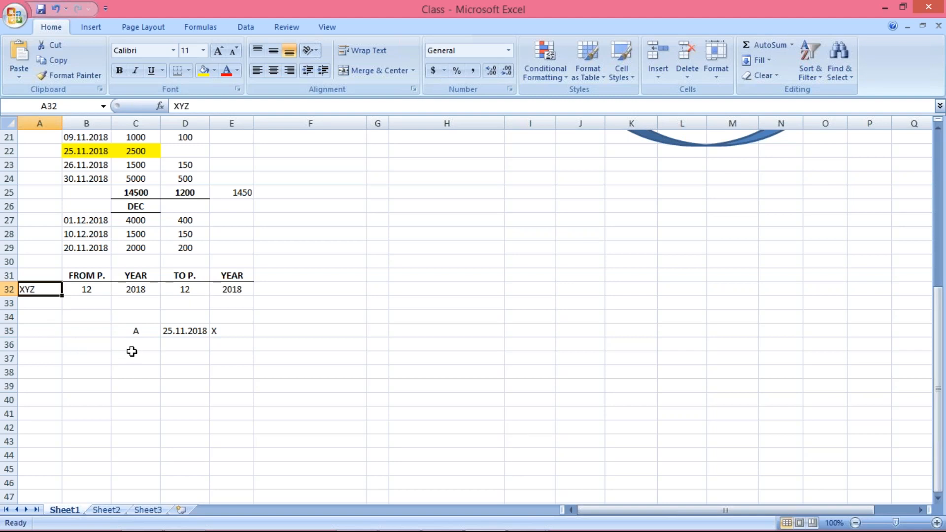
{"action": "left_click", "coordinate": [92, 291]}
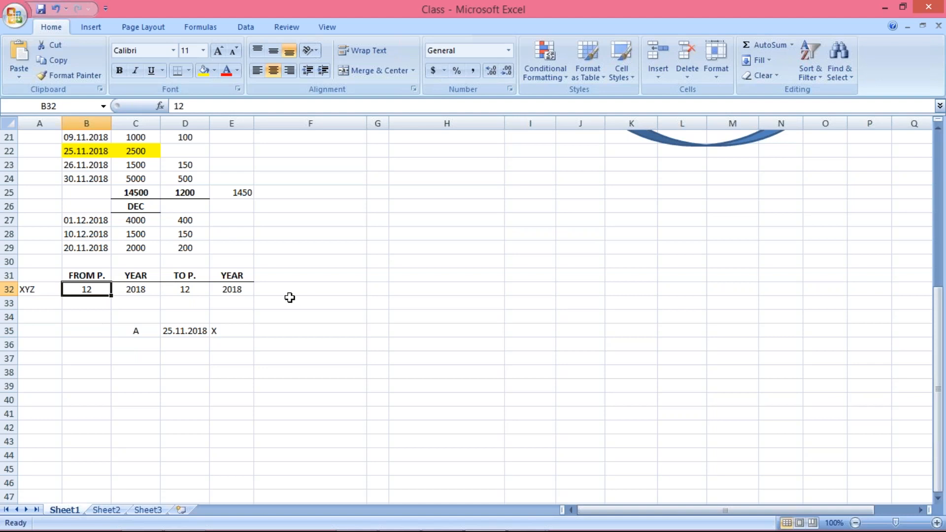
{"action": "left_click", "coordinate": [183, 288]}
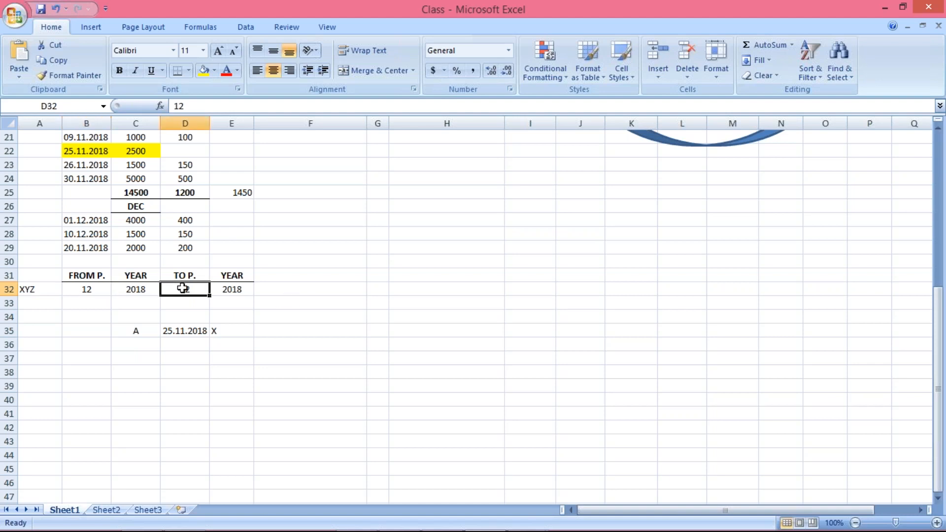
{"action": "left_click", "coordinate": [30, 290]}
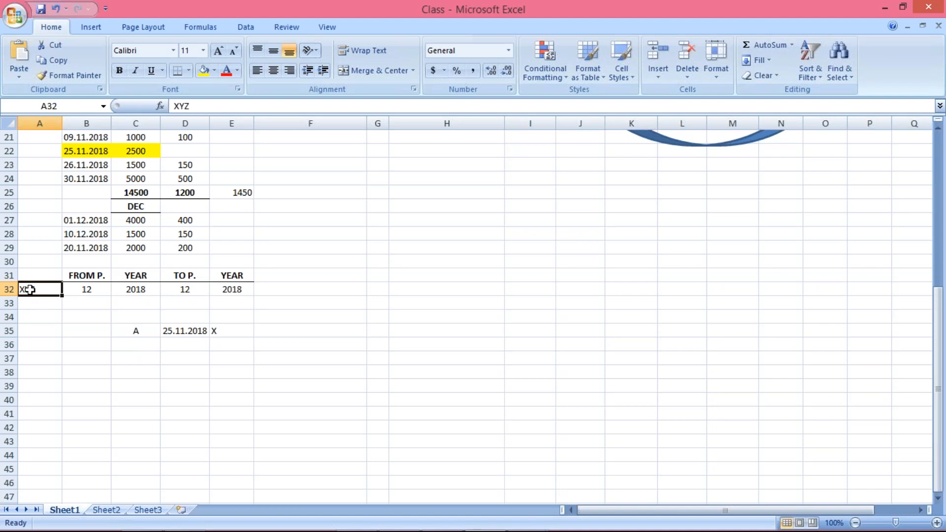
{"action": "left_click", "coordinate": [84, 288]}
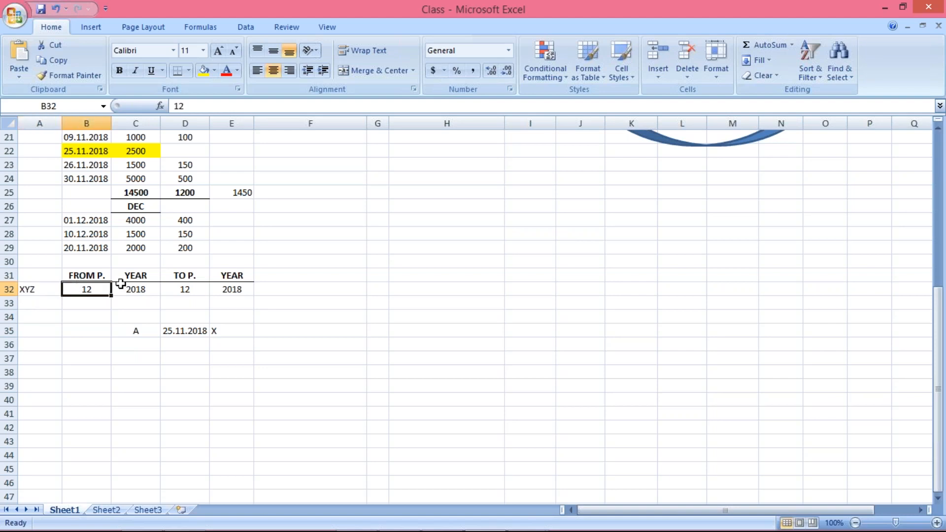
{"action": "left_click", "coordinate": [182, 290]}
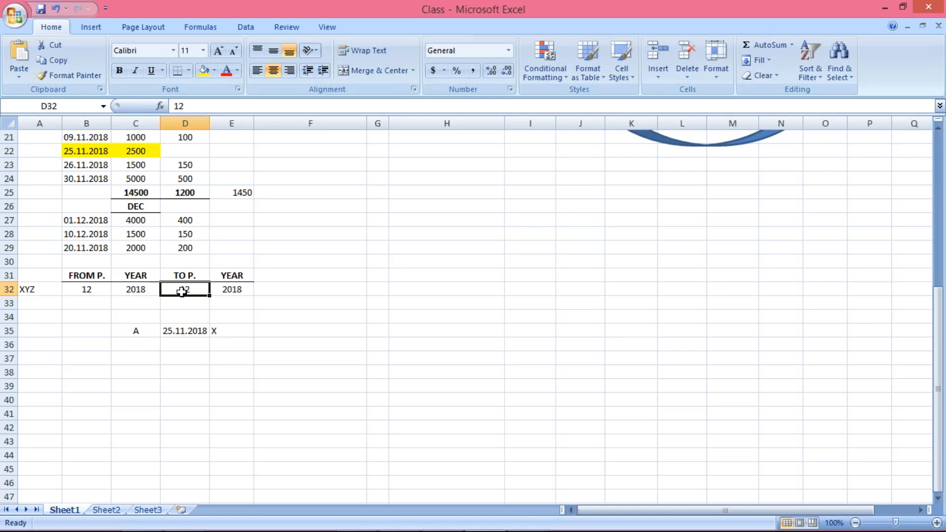
{"action": "left_click", "coordinate": [85, 289]}
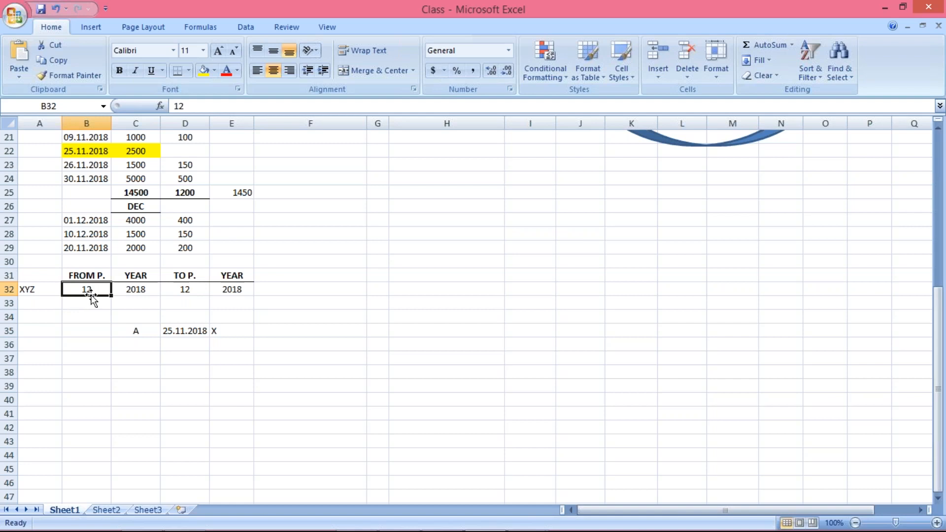
{"action": "left_click", "coordinate": [187, 289]}
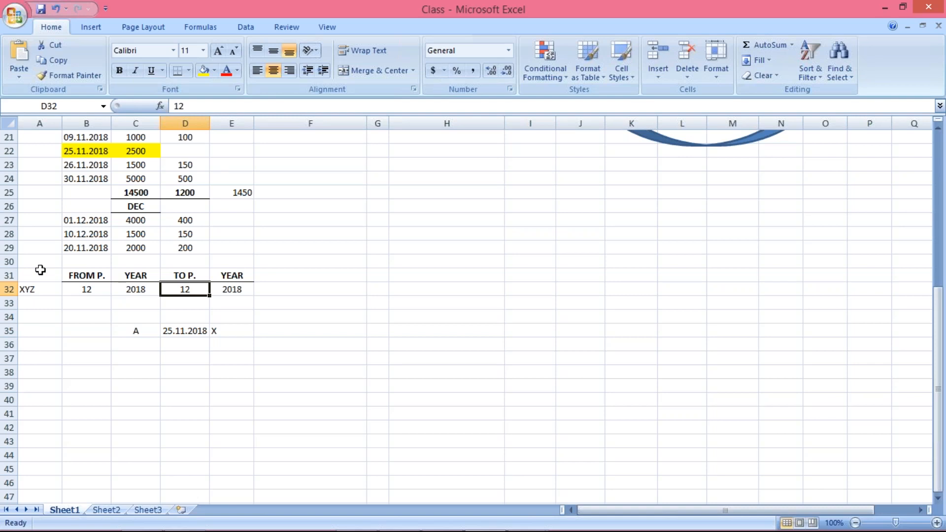
{"action": "left_click", "coordinate": [44, 289]}
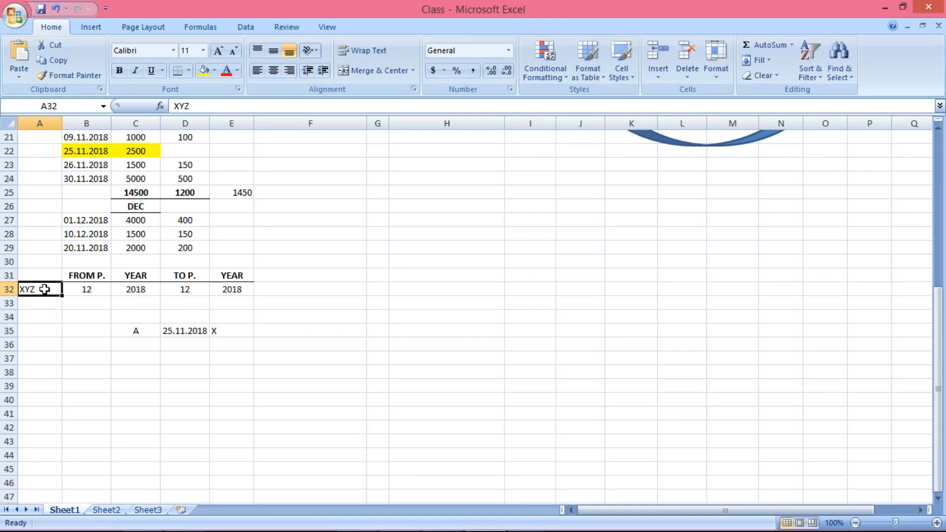
{"action": "key", "text": "alt+Tab"}
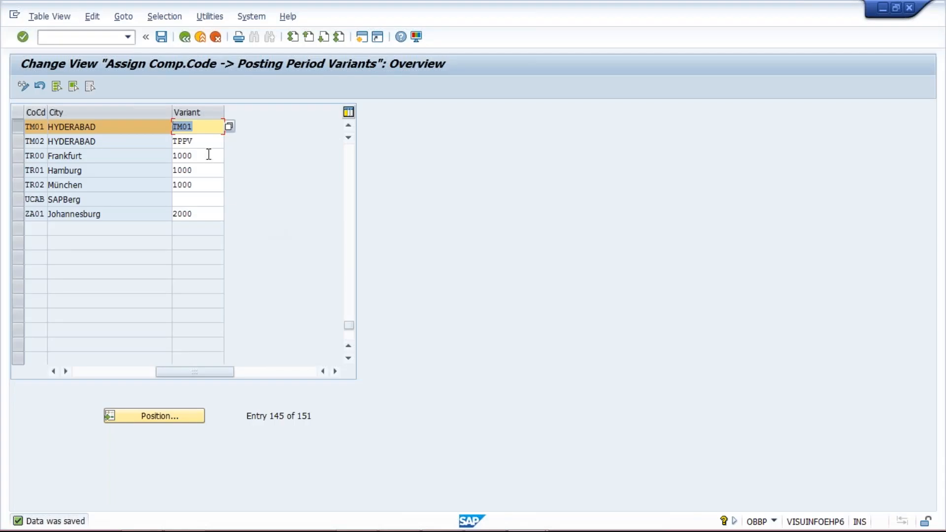
Leave the company code assignment and open transaction OB52 for the posting period time intervals
{"action": "left_click", "coordinate": [206, 127]}
{"action": "left_click", "coordinate": [101, 40]}
{"action": "type", "text": "/NOB52"}
{"action": "key", "text": "Return"}
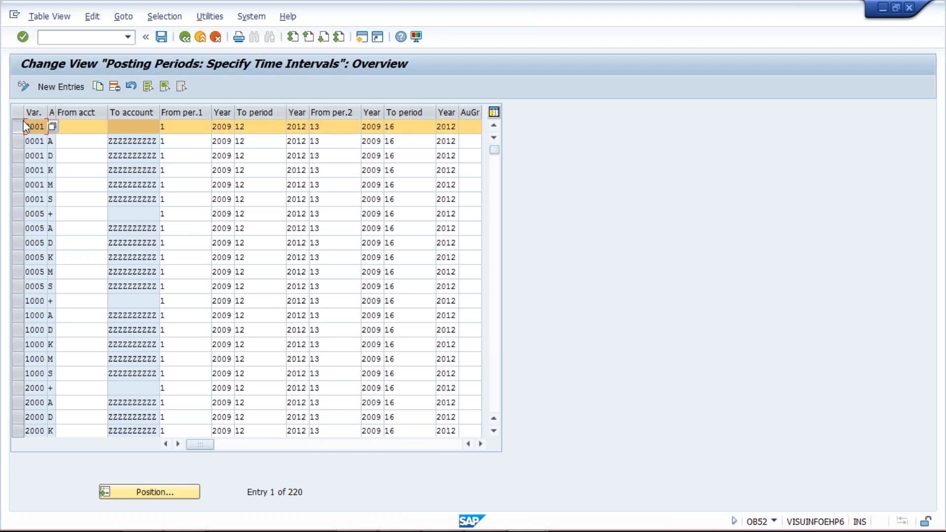
Copy the first entry of variant 0001 and assign the copy to variant TM01, keeping account type +
{"action": "left_click", "coordinate": [101, 87]}
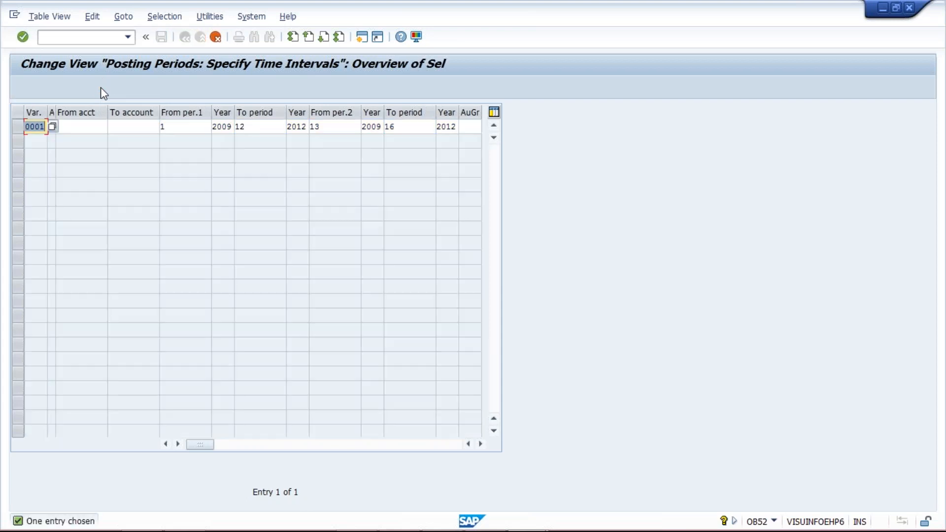
{"action": "type", "text": "TM01"}
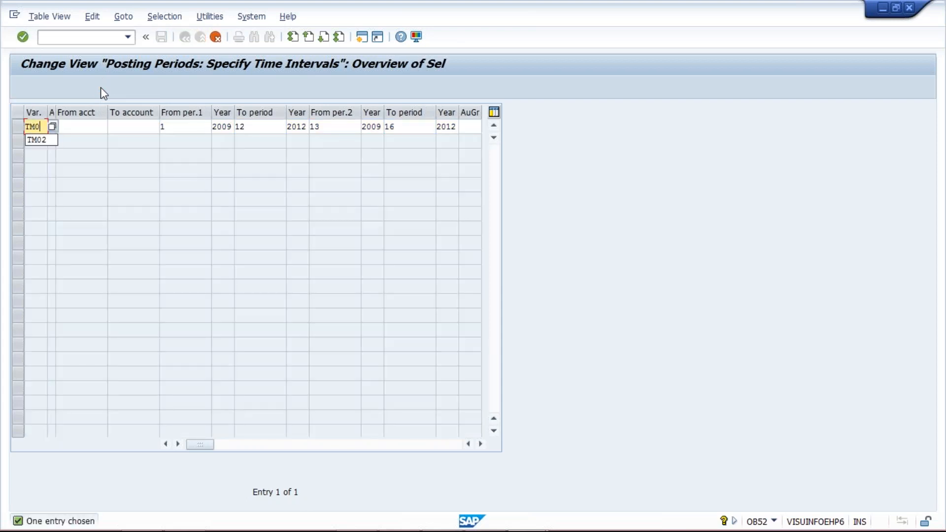
{"action": "key", "text": "Tab"}
{"action": "key", "text": "Tab"}
{"action": "key", "text": "Tab"}
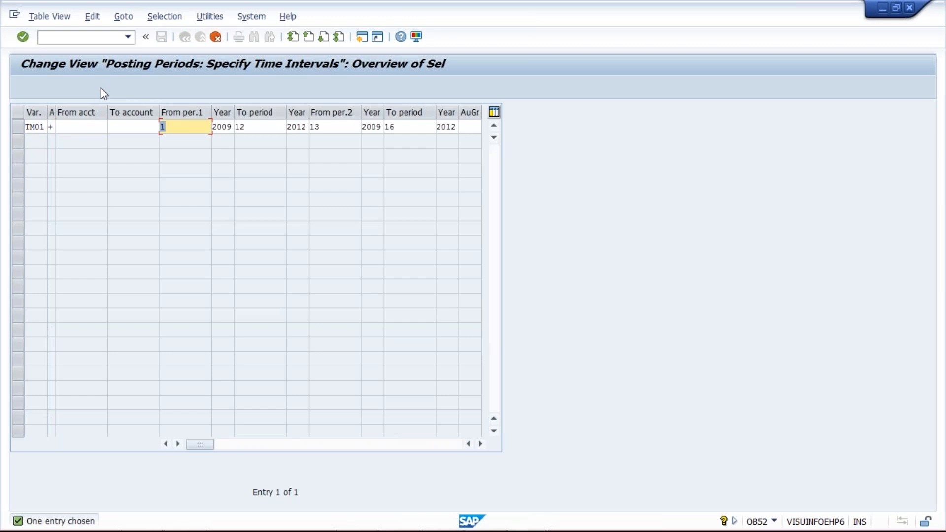
Set the copy's first interval to run from period 1 of 2018 to period 12 of 2018
{"action": "type", "text": "11"}
{"action": "key", "text": "BackSpace"}
{"action": "key", "text": "BackSpace"}
{"action": "type", "text": "1"}
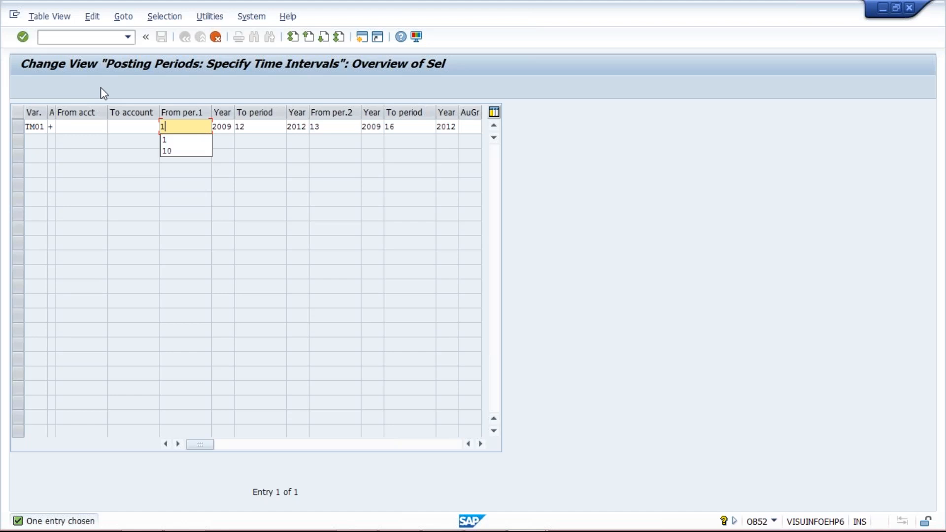
{"action": "key", "text": "Tab"}
{"action": "type", "text": "2018"}
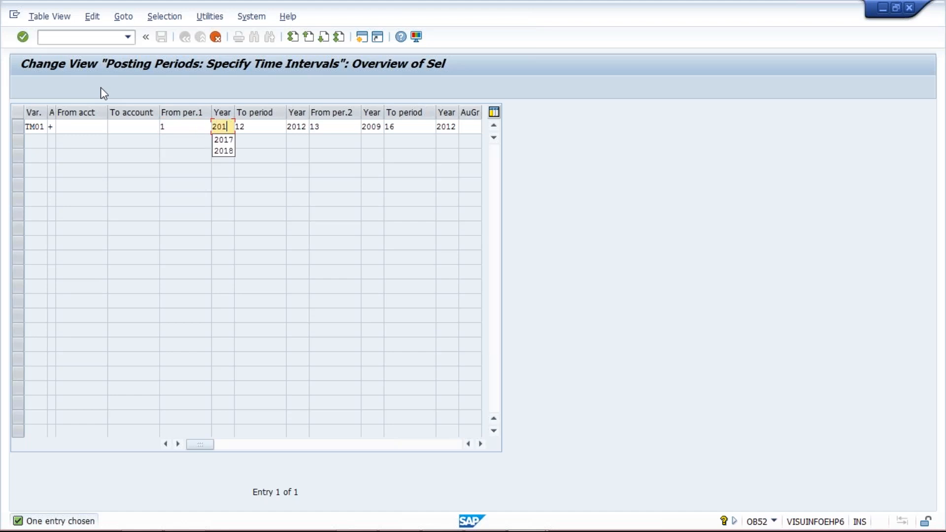
{"action": "key", "text": "Tab"}
{"action": "key", "text": "Tab"}
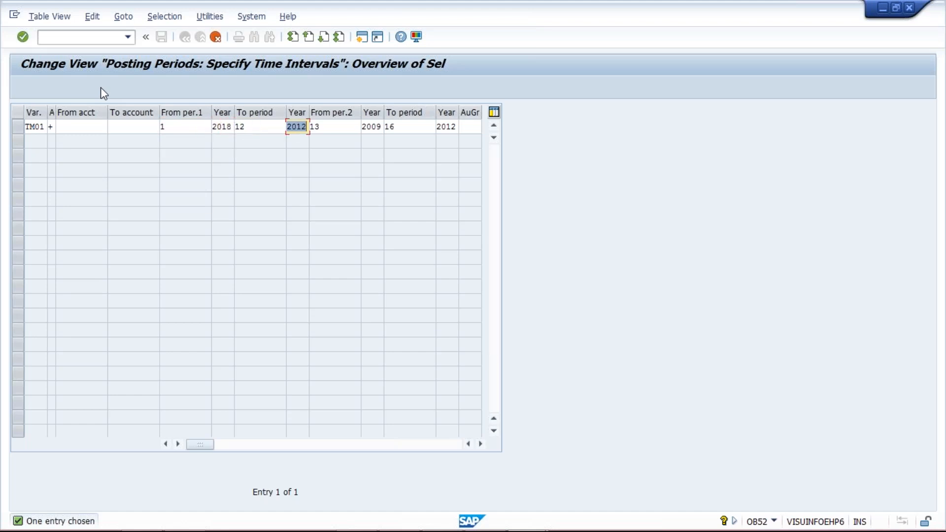
{"action": "type", "text": "2018"}
{"action": "key", "text": "Tab"}
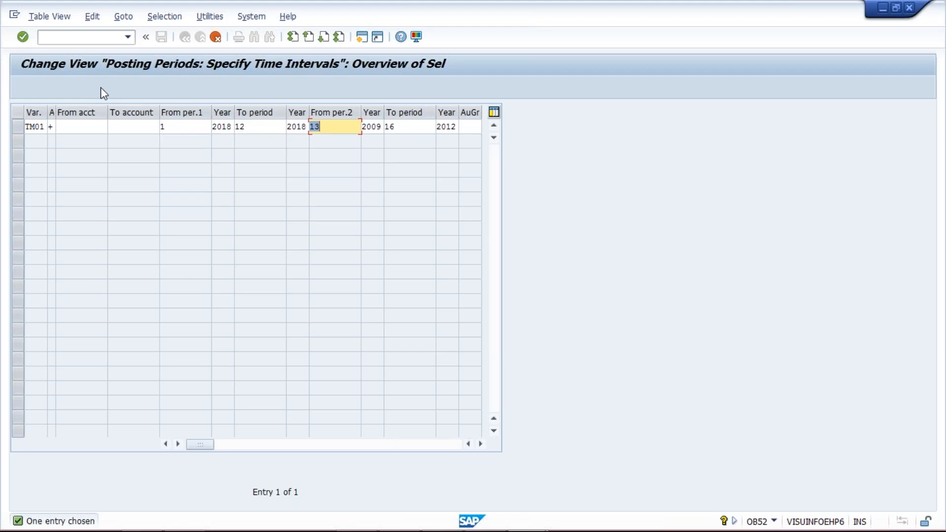
Clear the periods and years of the second interval and save the TM01 entry under the proposed customizing request
{"action": "key", "text": "Delete"}
{"action": "key", "text": "Tab"}
{"action": "key", "text": "Delete"}
{"action": "key", "text": "Tab"}
{"action": "key", "text": "Delete"}
{"action": "key", "text": "Tab"}
{"action": "key", "text": "Delete"}
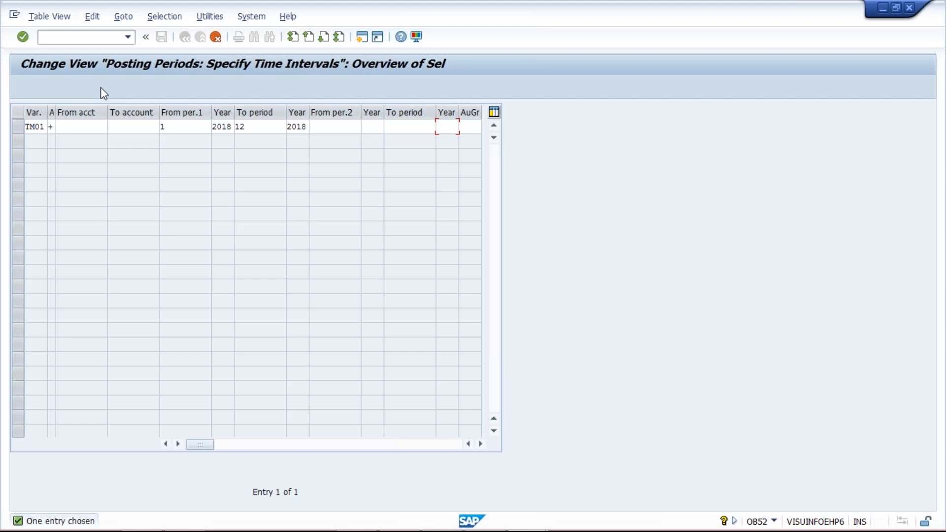
{"action": "key", "text": "Return"}
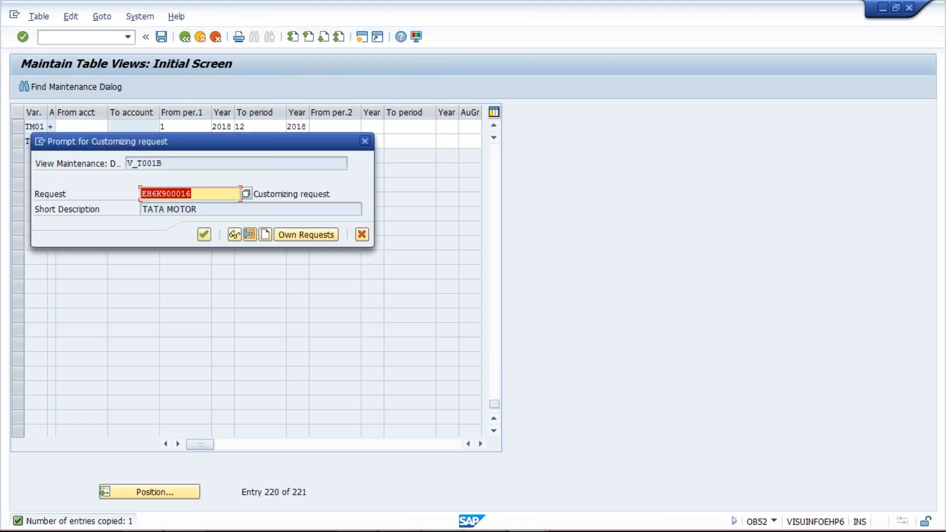
{"action": "key", "text": "Return"}
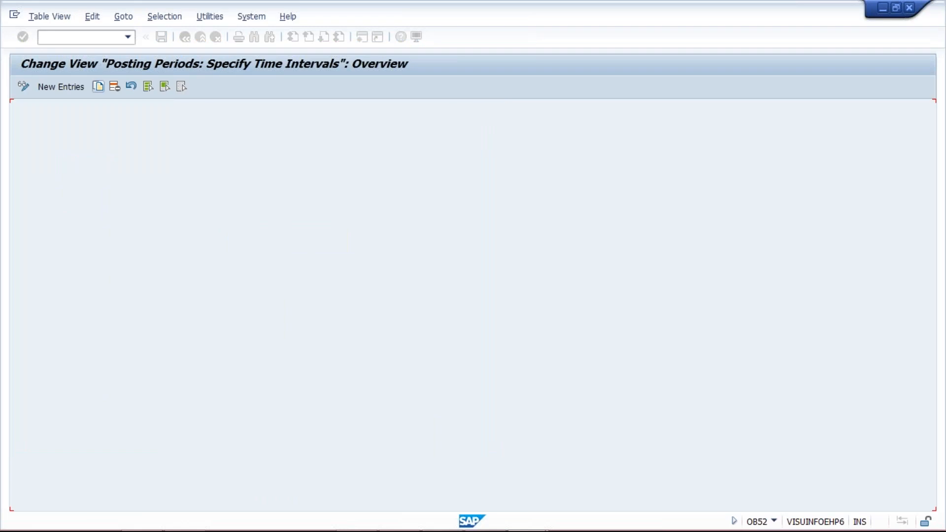
Limit variant TM01 to period 11 by setting both From per.1 and To period to 11
{"action": "left_click", "coordinate": [18, 126]}
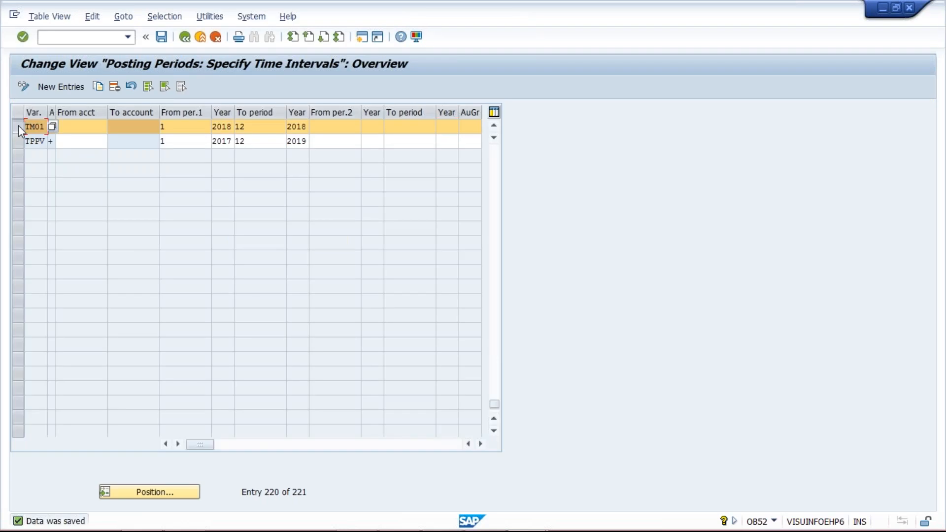
{"action": "left_click", "coordinate": [174, 129]}
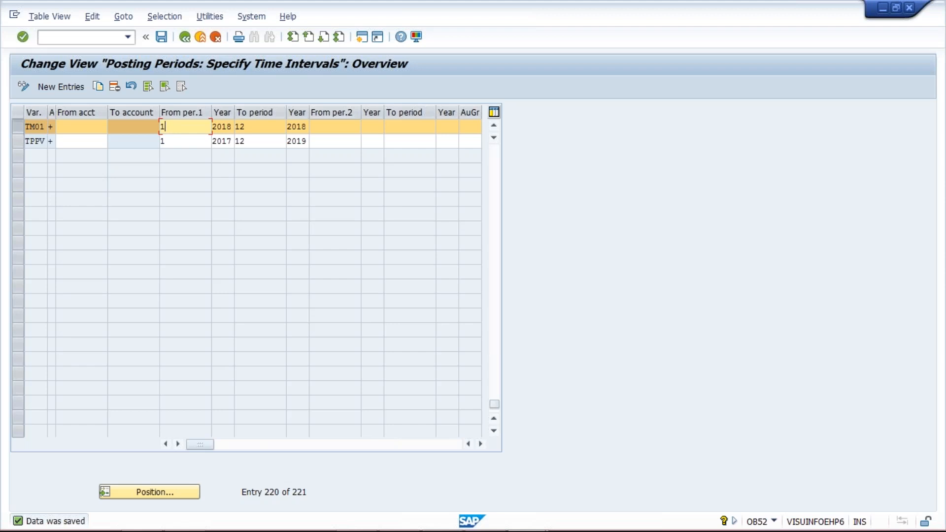
{"action": "left_click", "coordinate": [264, 121]}
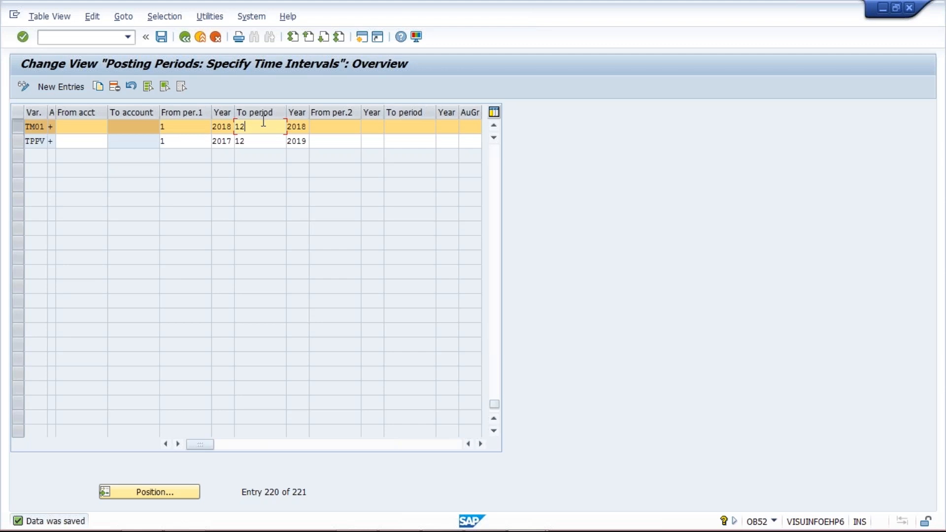
{"action": "left_click", "coordinate": [205, 131]}
{"action": "type", "text": "1"}
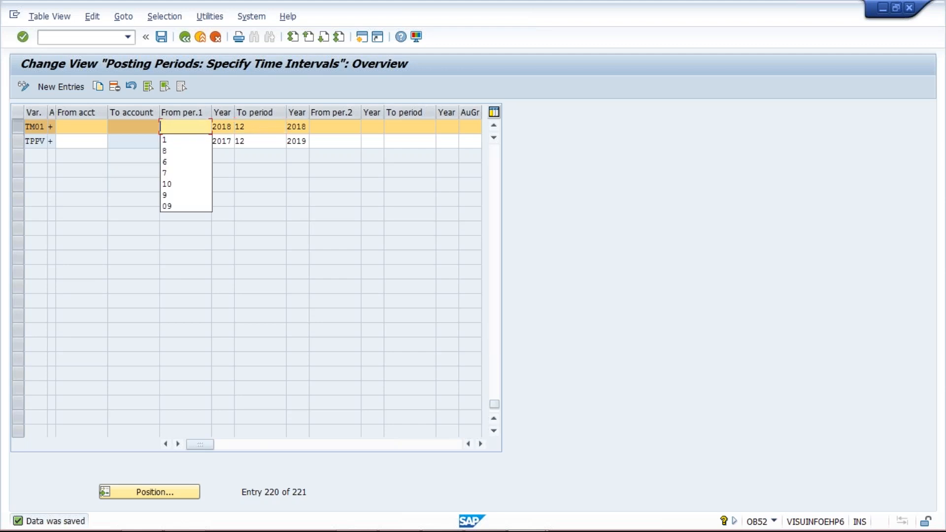
{"action": "key", "text": "Tab"}
{"action": "key", "text": "Tab"}
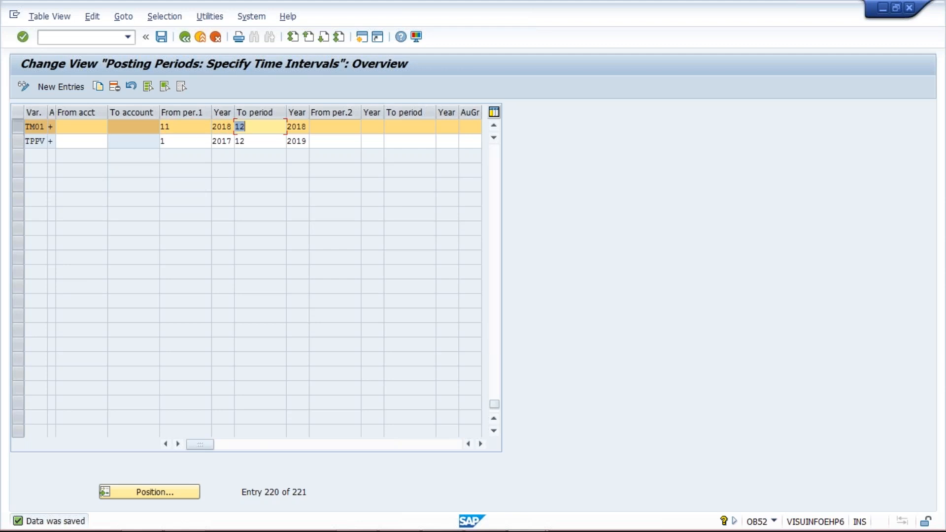
{"action": "type", "text": "11"}
{"action": "key", "text": "Return"}
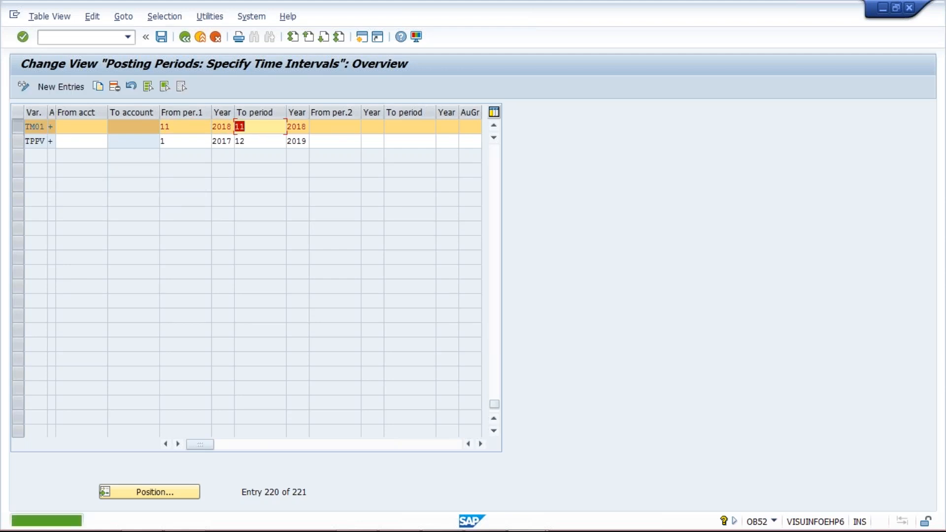
Set both From per.1 and To period of variant TM01 to 12 and save the entry
{"action": "left_click", "coordinate": [186, 125]}
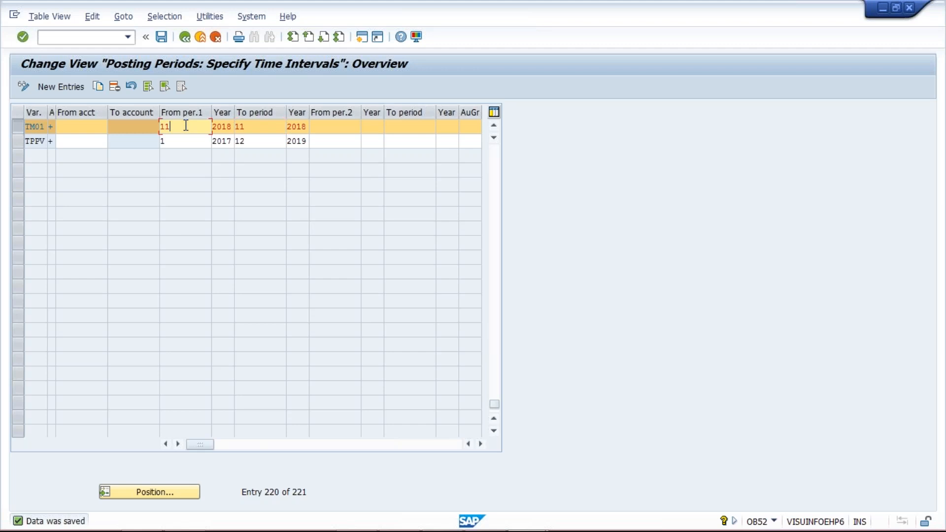
{"action": "left_click", "coordinate": [268, 126]}
{"action": "left_click", "coordinate": [271, 138]}
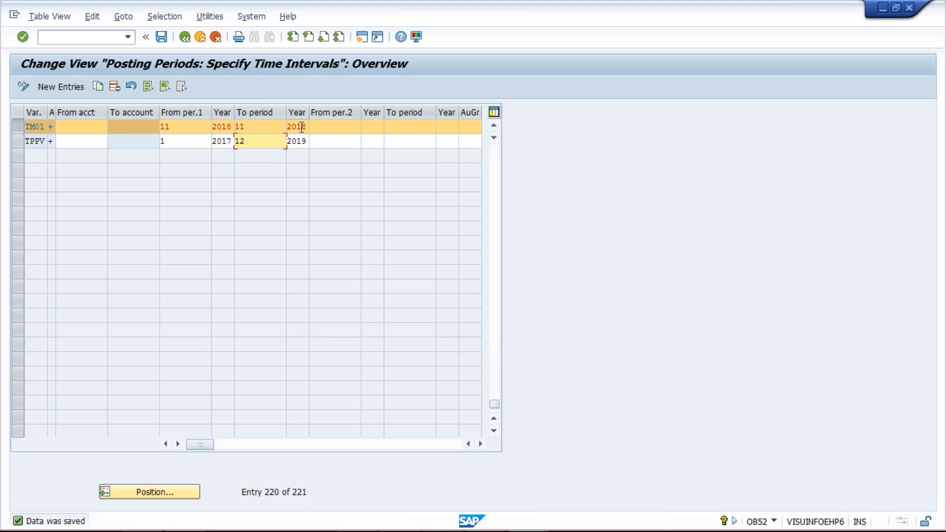
{"action": "left_click", "coordinate": [196, 128]}
{"action": "key", "text": "BackSpace"}
{"action": "type", "text": "2"}
{"action": "key", "text": "Tab"}
{"action": "key", "text": "Tab"}
{"action": "type", "text": "12"}
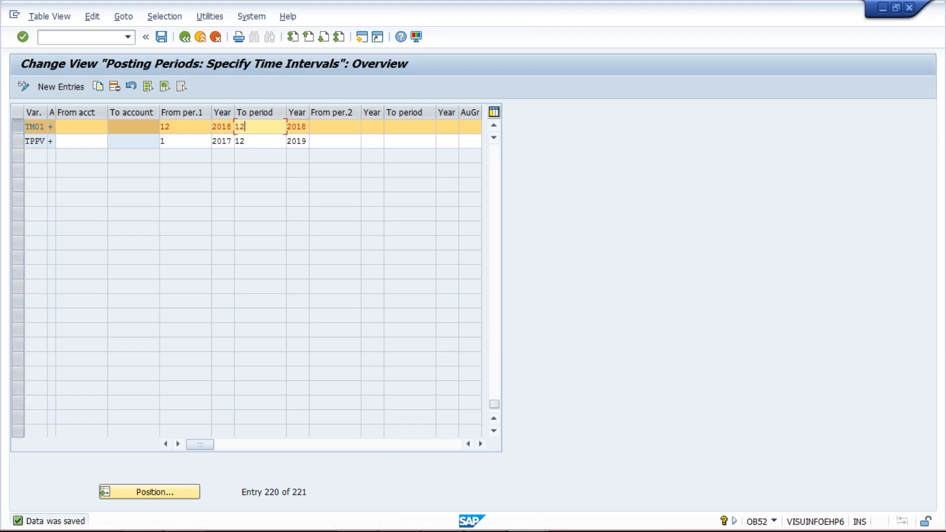
{"action": "key", "text": "Return"}
{"action": "key", "text": "ctrl+s"}
Save variant TM01 with From per.1 set to 11, and set it back to 12 and save again
{"action": "left_click", "coordinate": [188, 128]}
{"action": "left_click", "coordinate": [274, 133]}
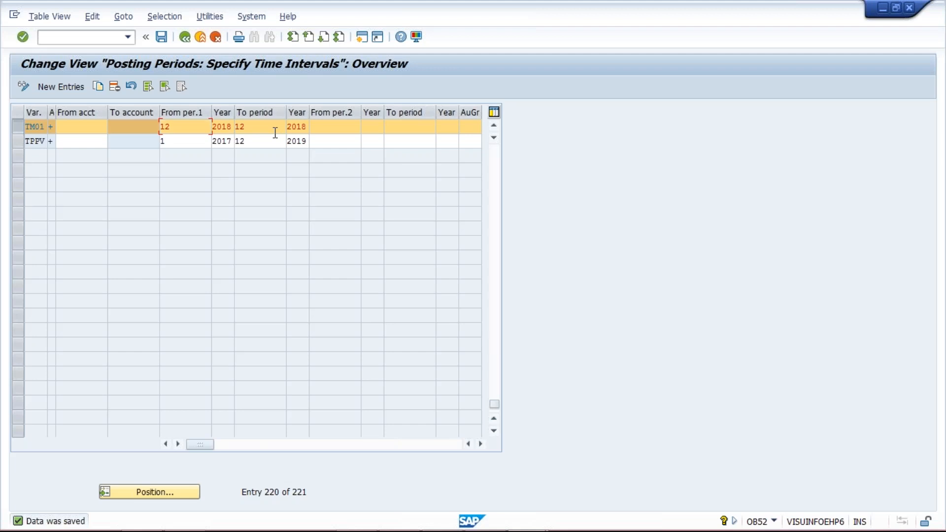
{"action": "left_click", "coordinate": [42, 127]}
{"action": "left_click", "coordinate": [179, 127]}
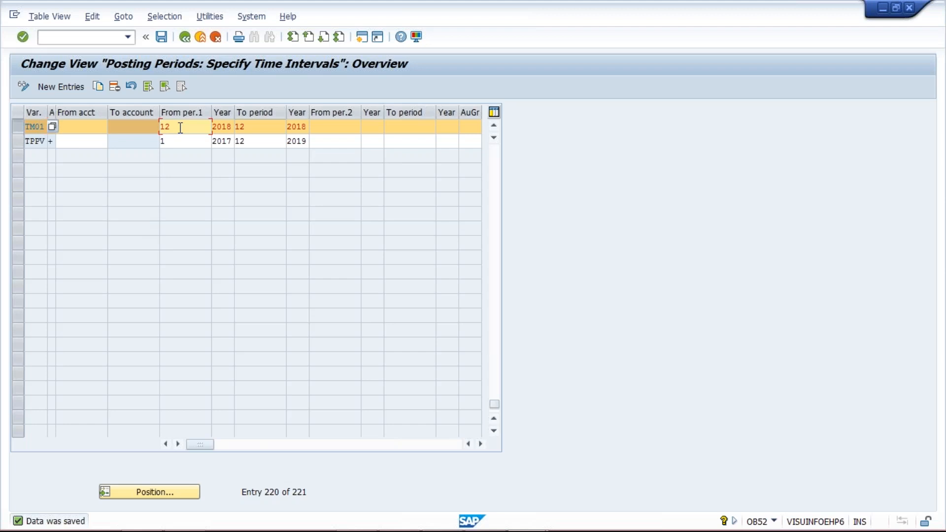
{"action": "left_click", "coordinate": [260, 129]}
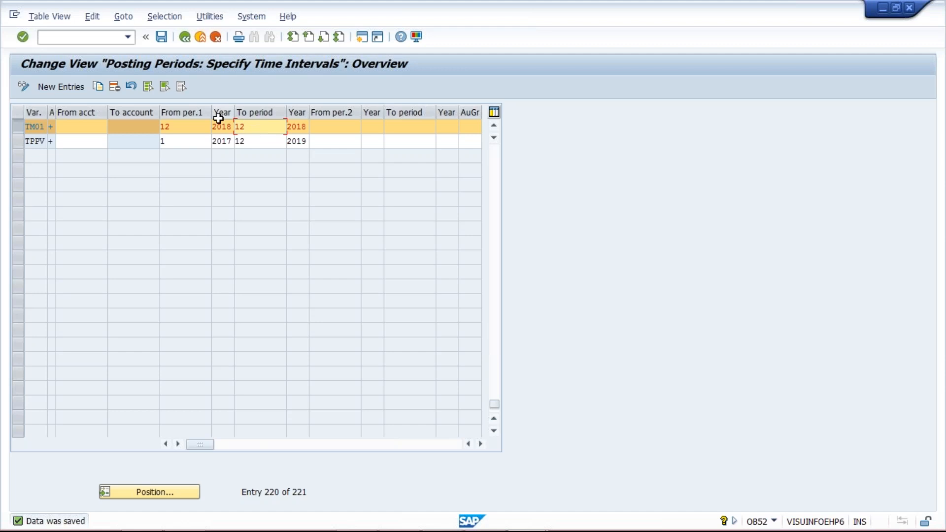
{"action": "left_click", "coordinate": [201, 130]}
{"action": "key", "text": "BackSpace"}
{"action": "type", "text": "1"}
{"action": "key", "text": "ctrl+s"}
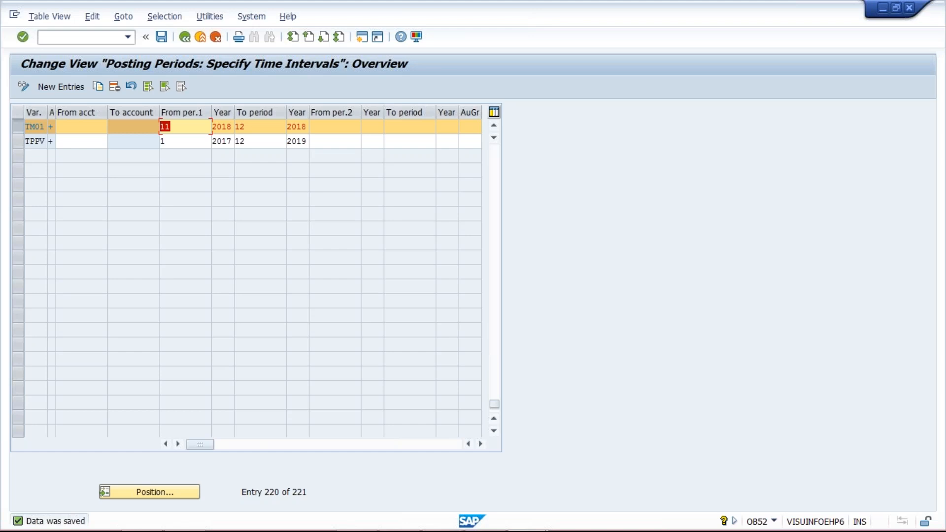
{"action": "type", "text": "12"}
{"action": "key", "text": "ctrl+s"}
Switch to the Class worksheet in Excel and change the date in cell D35 to 25.12.2018
{"action": "mouse_move", "coordinate": [562, 525]}
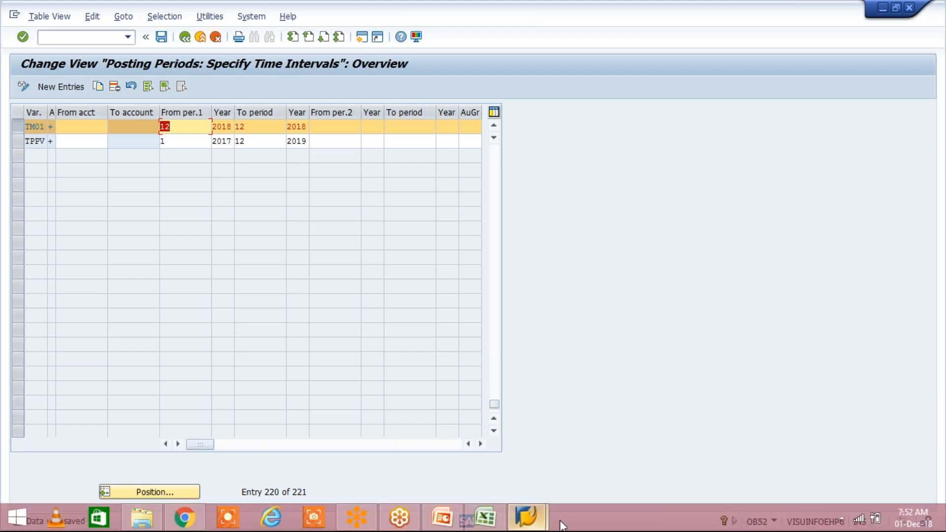
{"action": "left_click", "coordinate": [496, 523]}
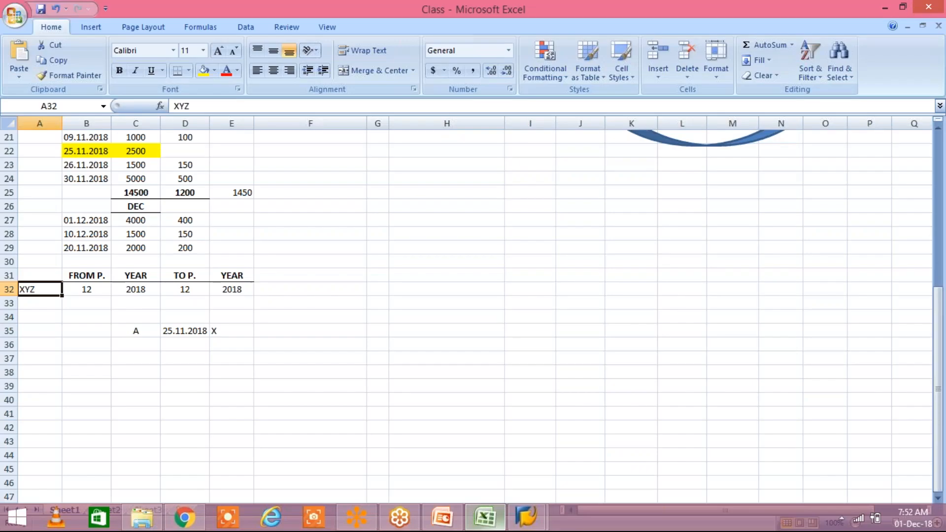
{"action": "left_click", "coordinate": [178, 332]}
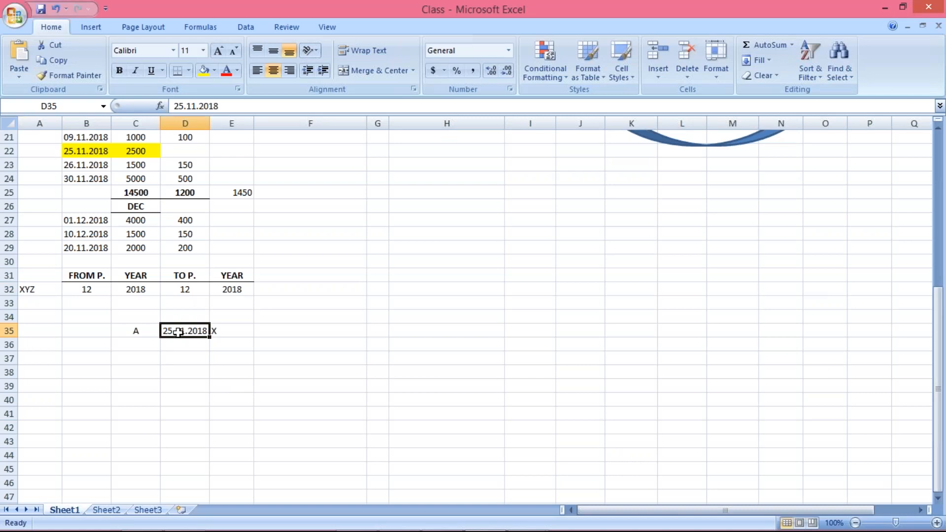
{"action": "left_click", "coordinate": [197, 107]}
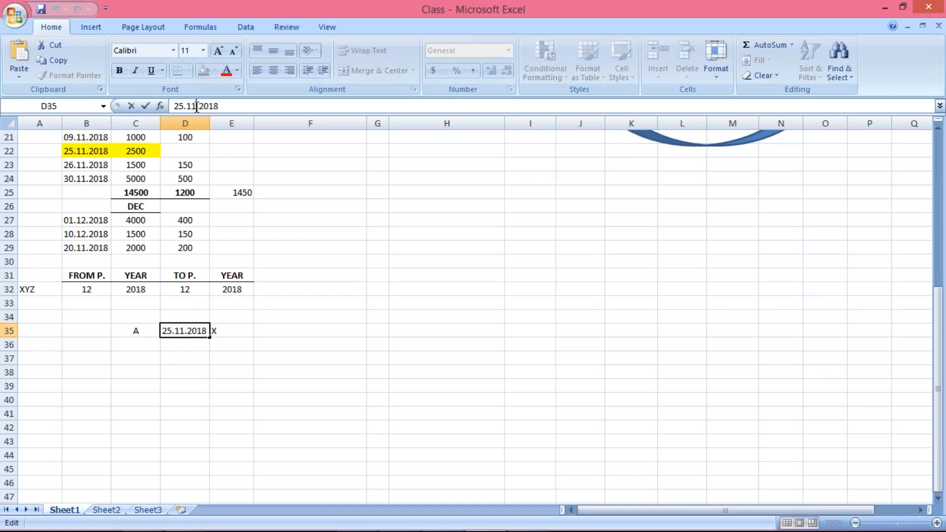
{"action": "key", "text": "BackSpace"}
{"action": "type", "text": "2"}
{"action": "key", "text": "Return"}
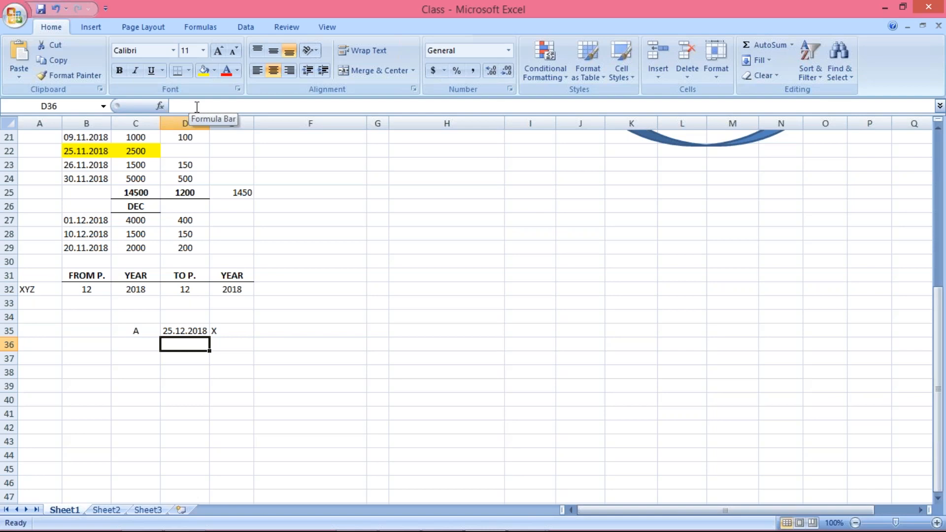
Compare the TM01 periods in SAP with the worksheet, and set the date in cell D35 to 25.11.2018
{"action": "key", "text": "alt+Tab"}
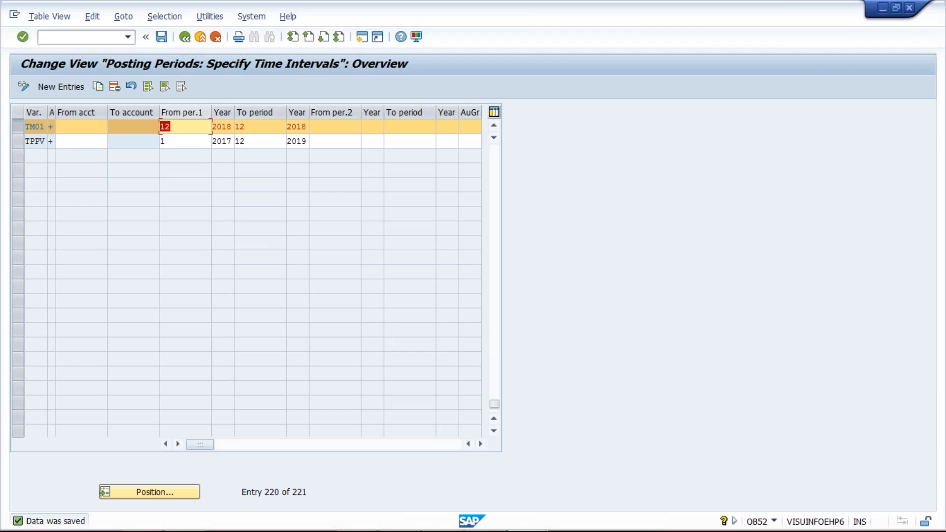
{"action": "key", "text": "alt+Tab"}
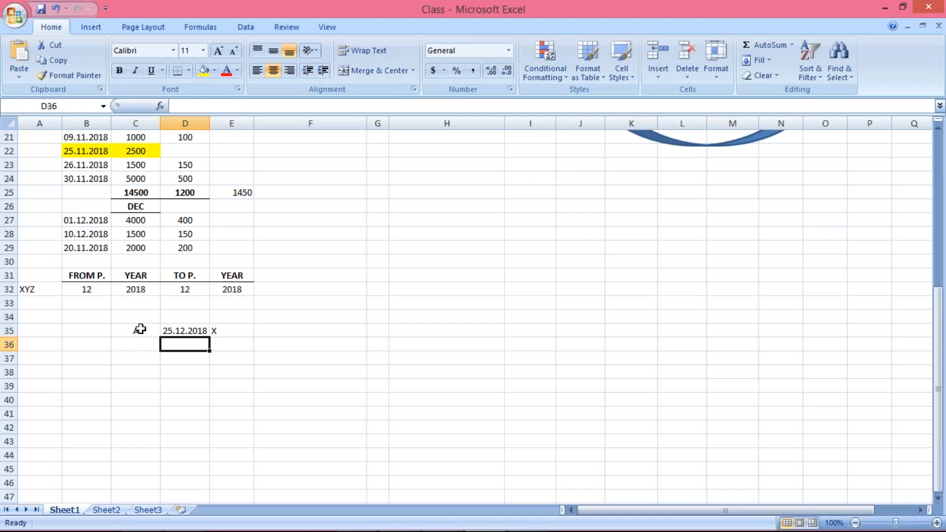
{"action": "left_click", "coordinate": [140, 329]}
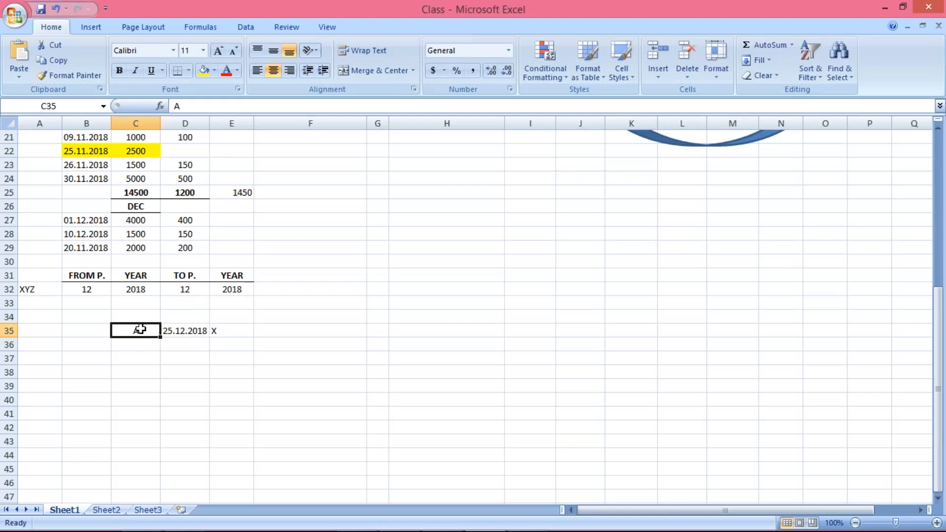
{"action": "left_click", "coordinate": [180, 331]}
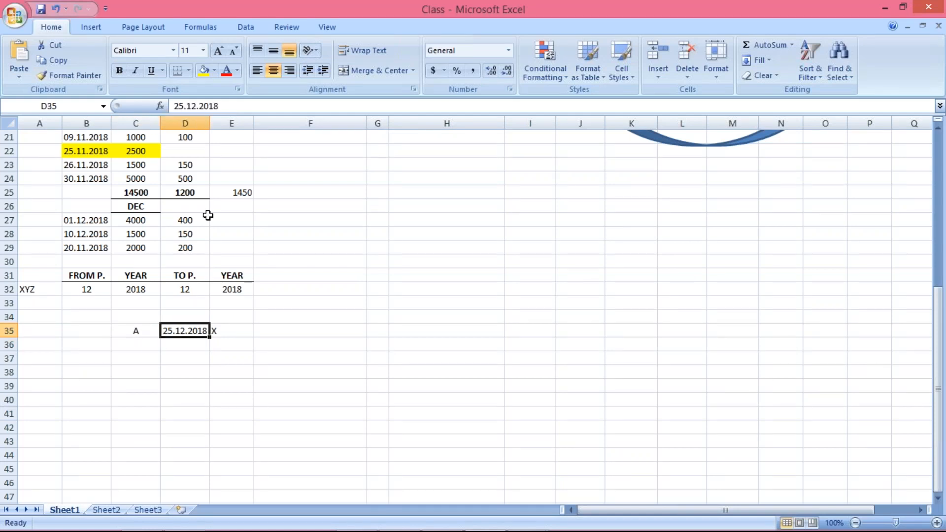
{"action": "left_click", "coordinate": [196, 106]}
{"action": "key", "text": "BackSpace"}
{"action": "type", "text": "1"}
{"action": "key", "text": "Return"}
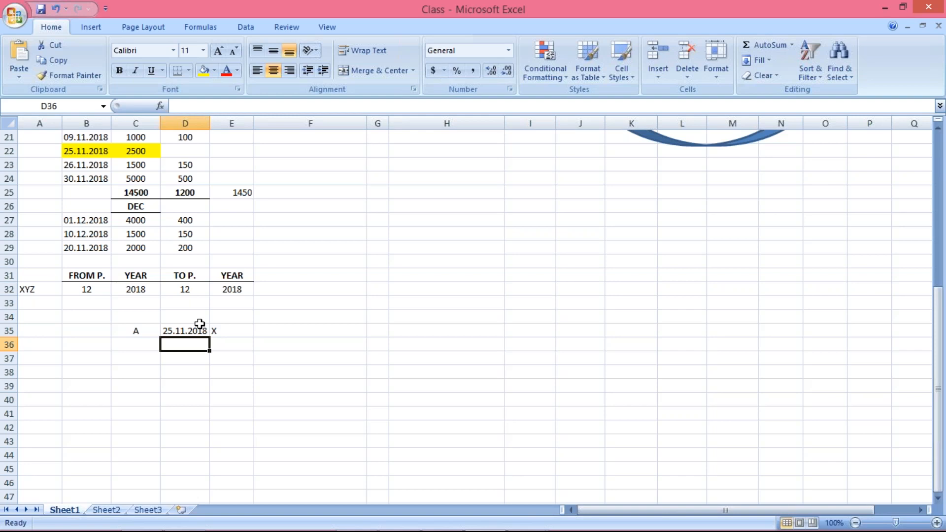
Enter B in cell C36 and C in cell C37, below the A entry
{"action": "key", "text": "Left"}
{"action": "type", "text": "B"}
{"action": "key", "text": "Return"}
{"action": "type", "text": "C"}
{"action": "key", "text": "Return"}
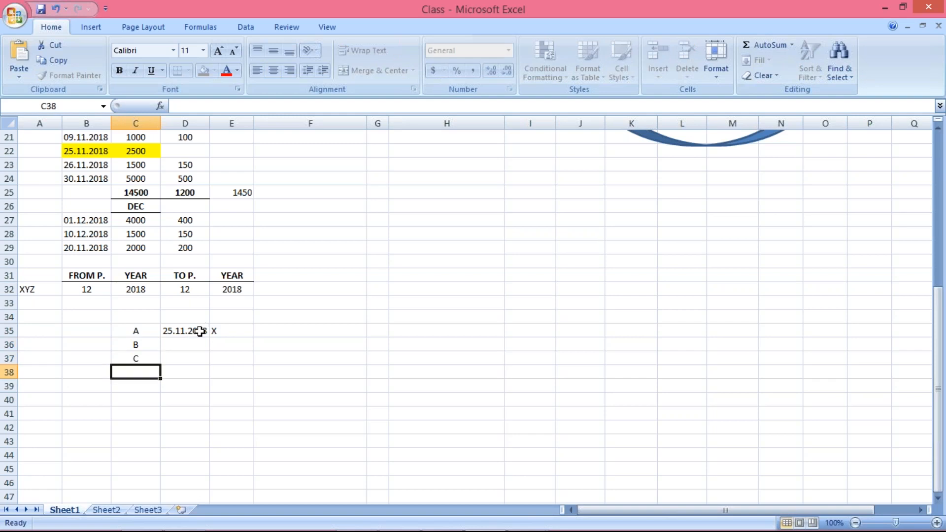
Compare the A, B and C rows of the Class worksheet with the periods of variant TM01 in SAP
{"action": "left_click", "coordinate": [192, 343]}
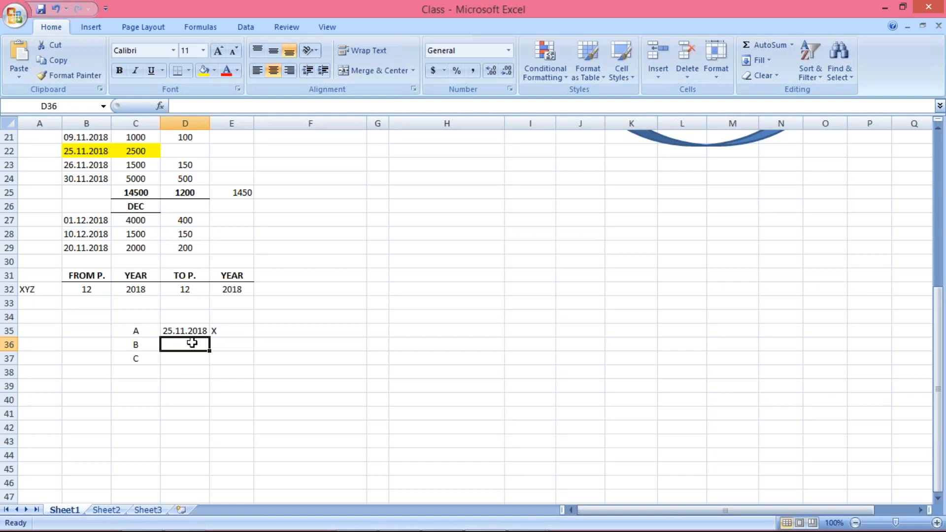
{"action": "key", "text": "Left"}
{"action": "key", "text": "Down"}
{"action": "key", "text": "Up"}
{"action": "key", "text": "Down"}
{"action": "key", "text": "Up"}
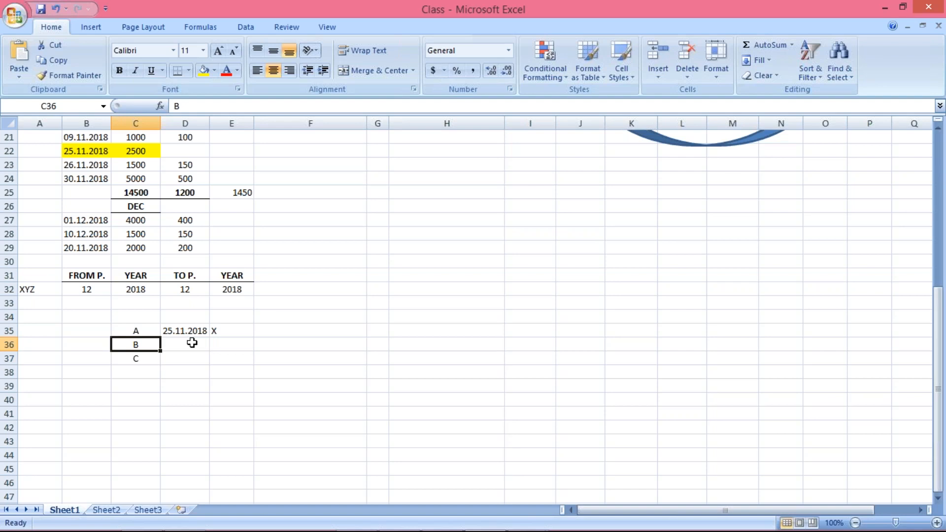
{"action": "key", "text": "Up"}
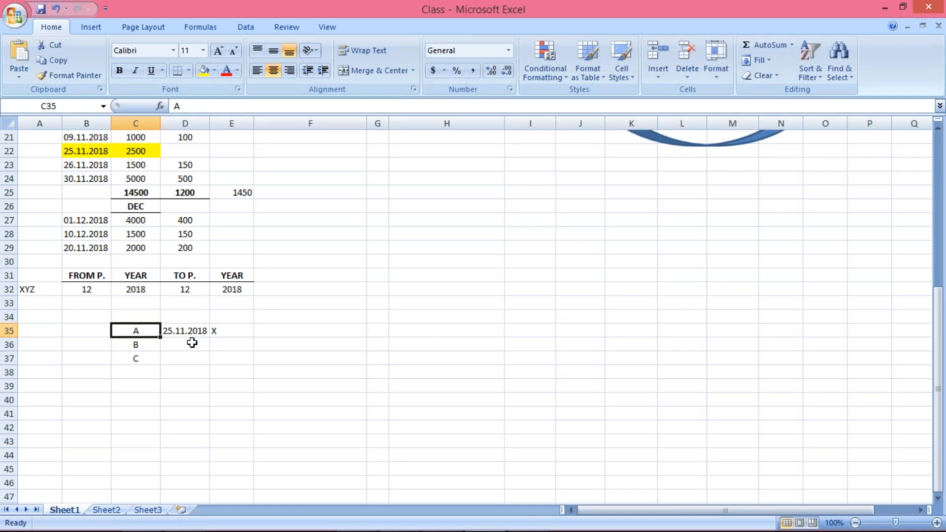
{"action": "key", "text": "Right"}
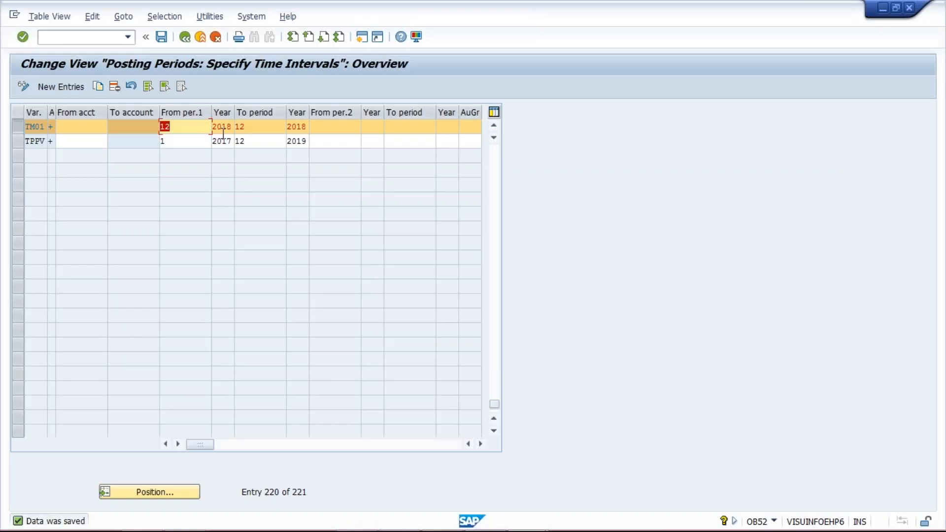
{"action": "left_click", "coordinate": [260, 118]}
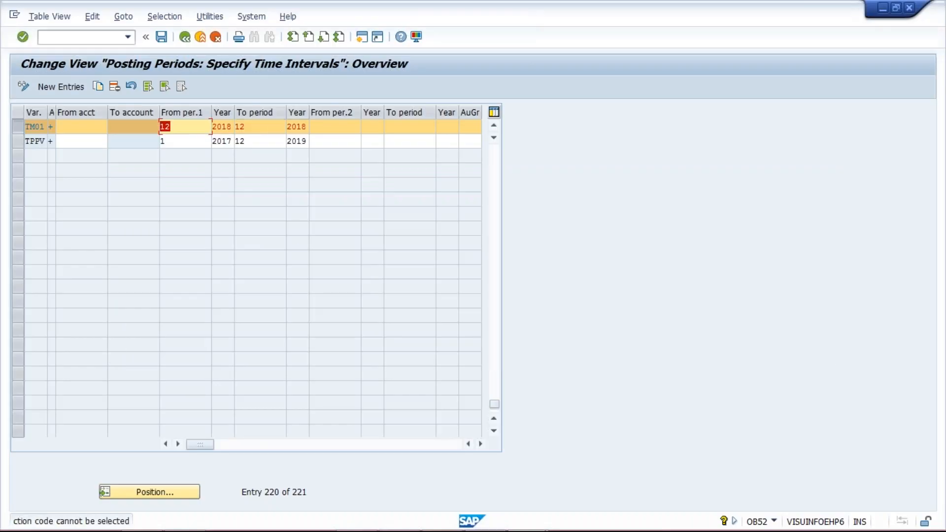
{"action": "left_click", "coordinate": [268, 129]}
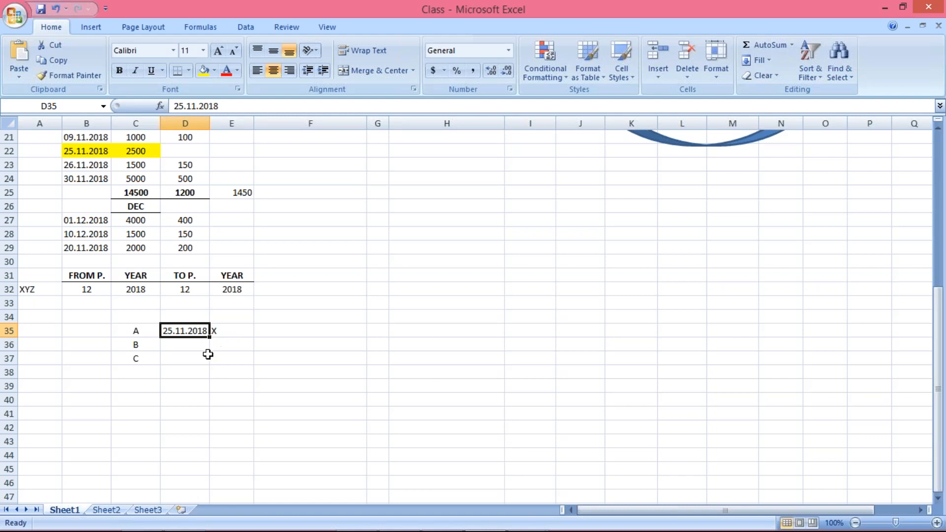
{"action": "left_click", "coordinate": [151, 349]}
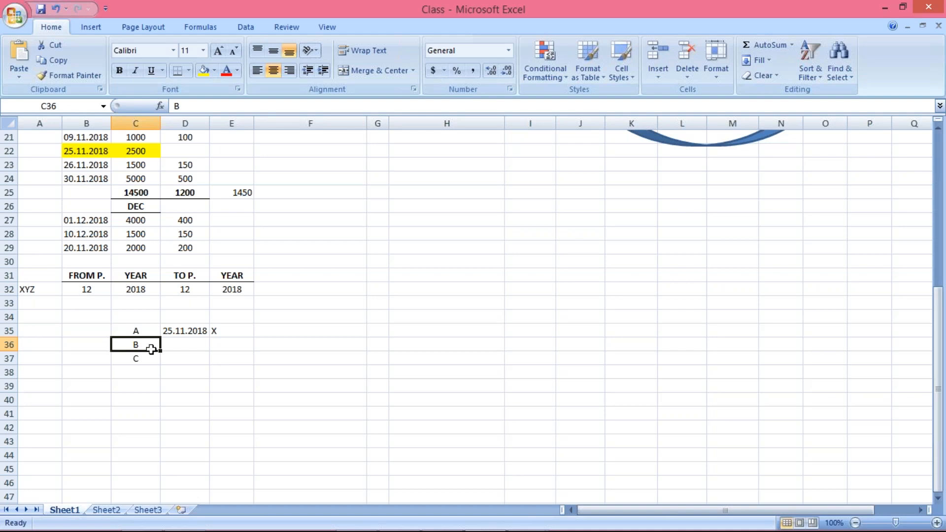
{"action": "key", "text": "Up"}
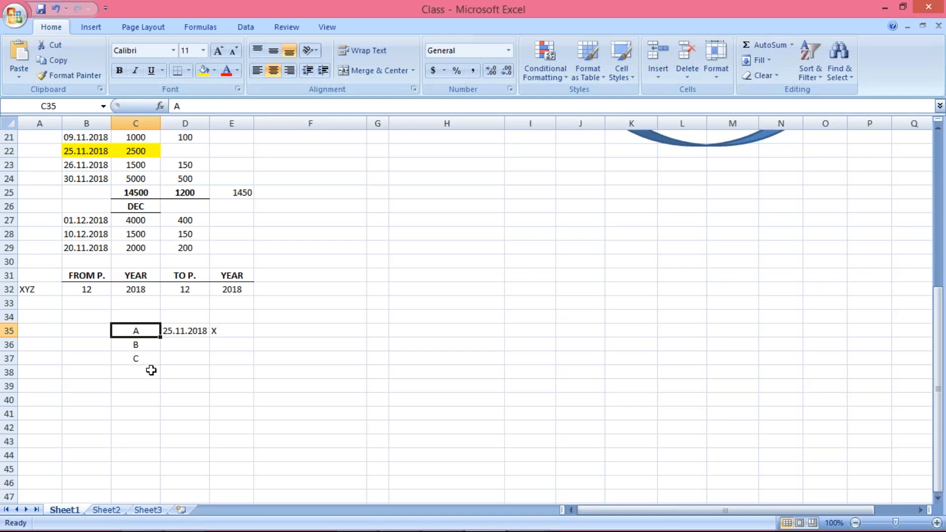
{"action": "left_click", "coordinate": [132, 387]}
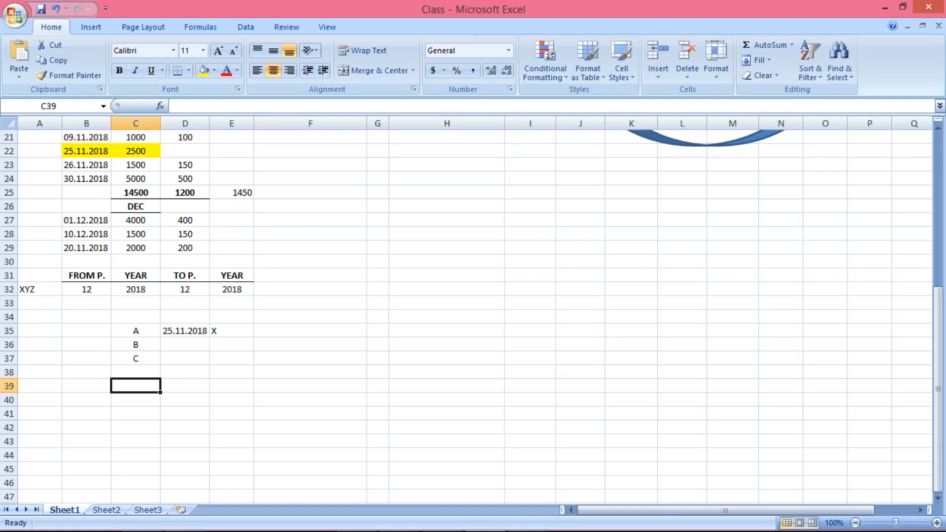
Switch to SAP and enter authorization group XYZ in the AuGr column for variant TM01
{"action": "key", "text": "alt+Tab"}
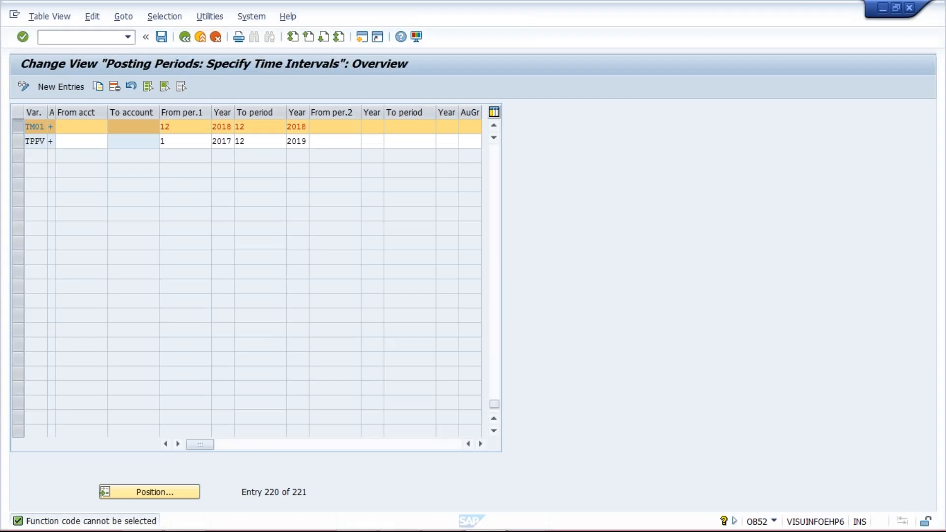
{"action": "left_click", "coordinate": [469, 127]}
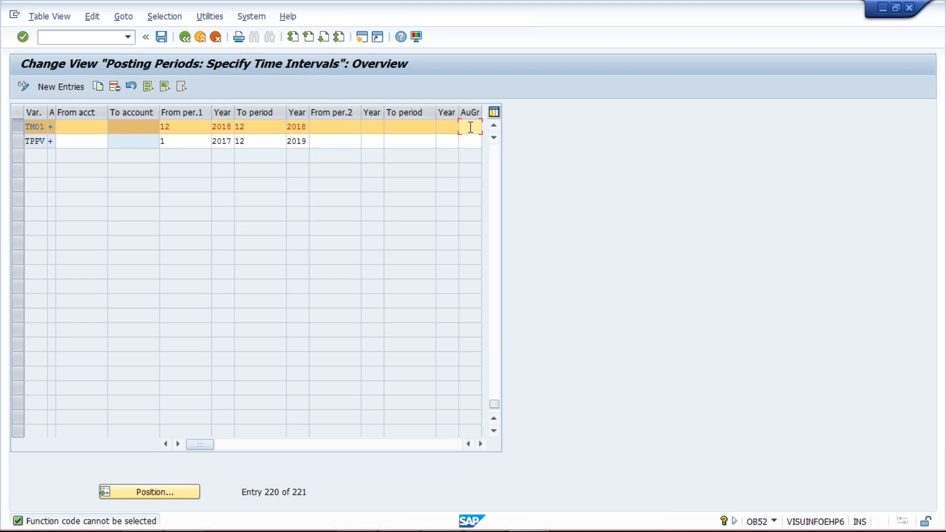
{"action": "type", "text": "XYZ"}
Switch to the Class worksheet in Excel and enter XYZ in cell B35, beside the A entry
{"action": "key", "text": "alt+Tab"}
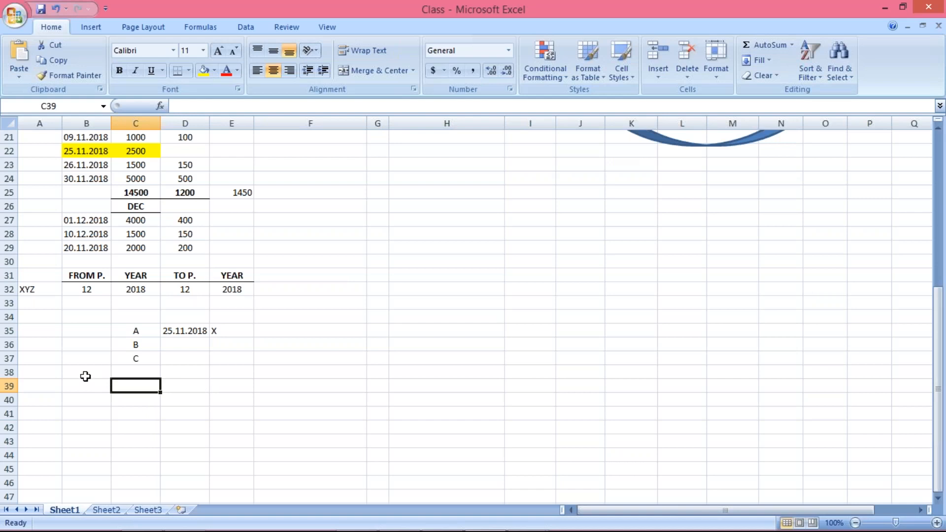
{"action": "left_click", "coordinate": [92, 333]}
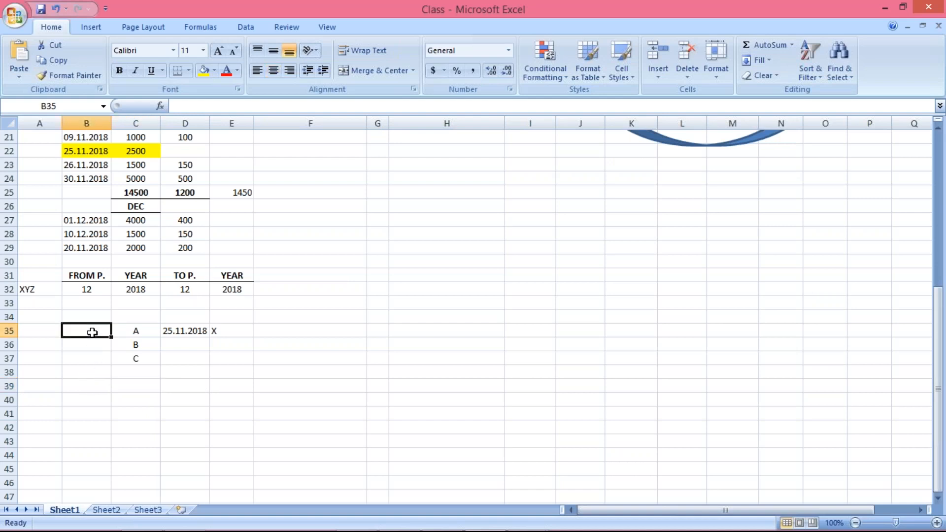
{"action": "type", "text": "XYZ"}
{"action": "key", "text": "Return"}
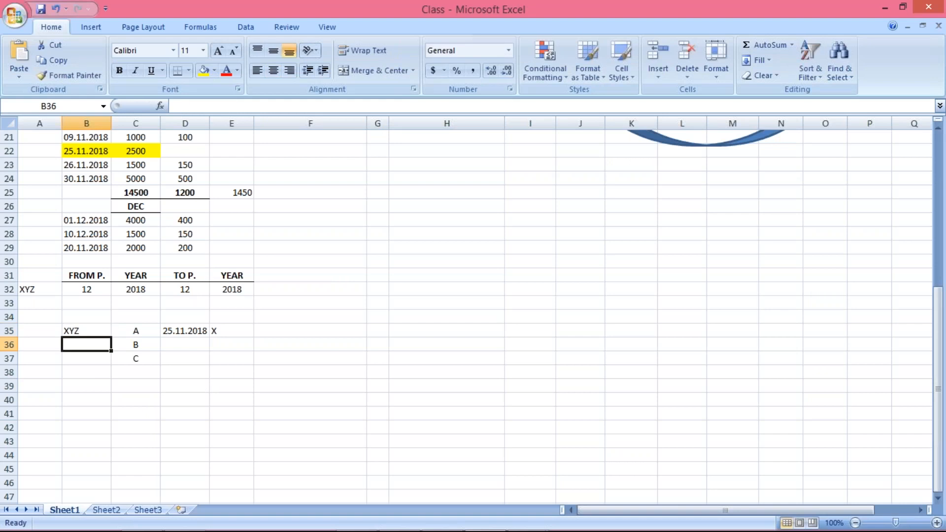
{"action": "left_click", "coordinate": [93, 331]}
{"action": "left_click", "coordinate": [140, 334]}
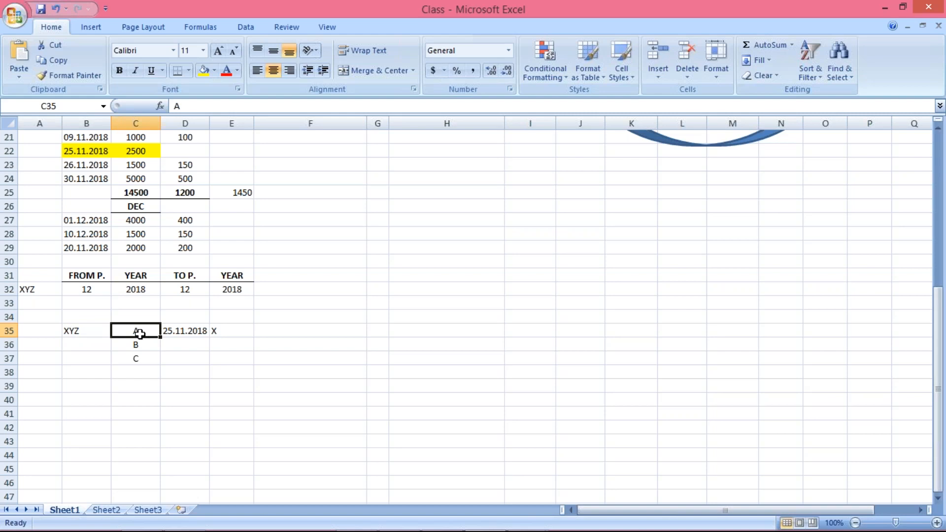
{"action": "left_click", "coordinate": [87, 331]}
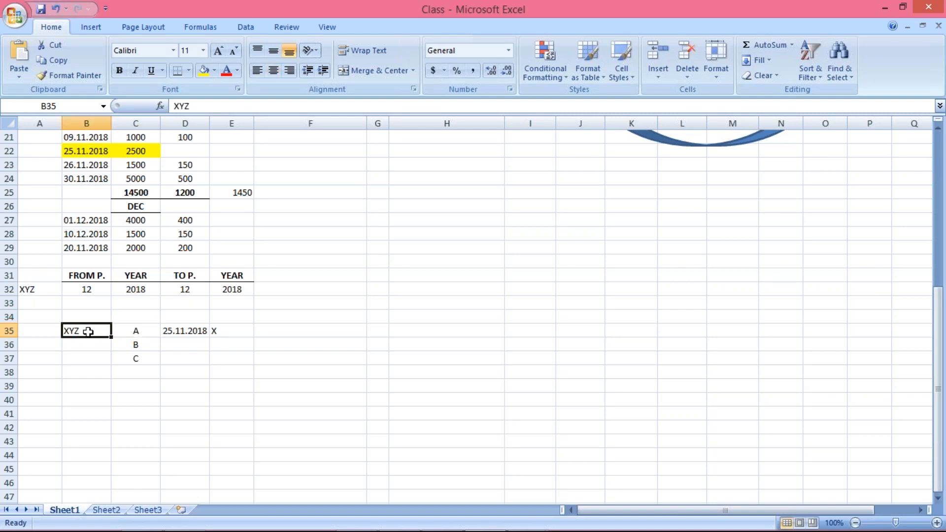
Switch to SAP and set TM01's second interval from period 11, year 2018, to period 11, year 2018
{"action": "key", "text": "alt+Tab"}
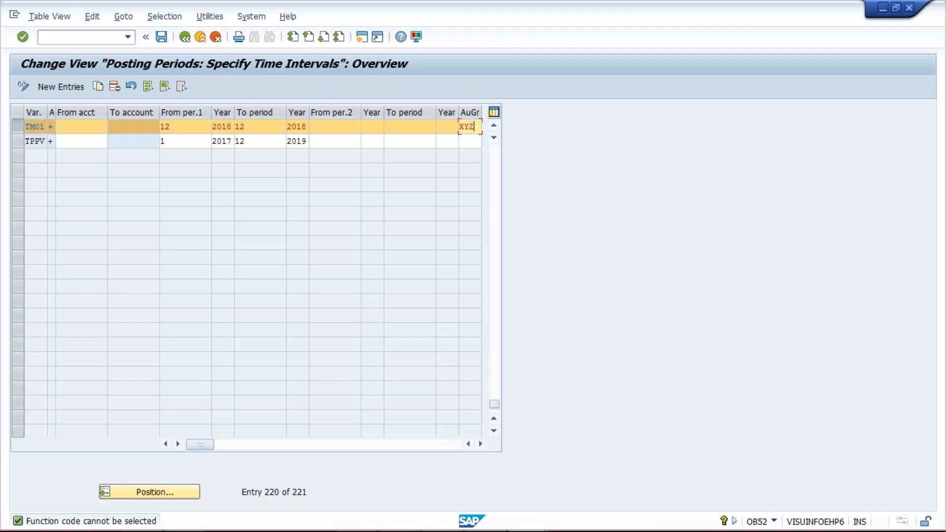
{"action": "left_click", "coordinate": [176, 126]}
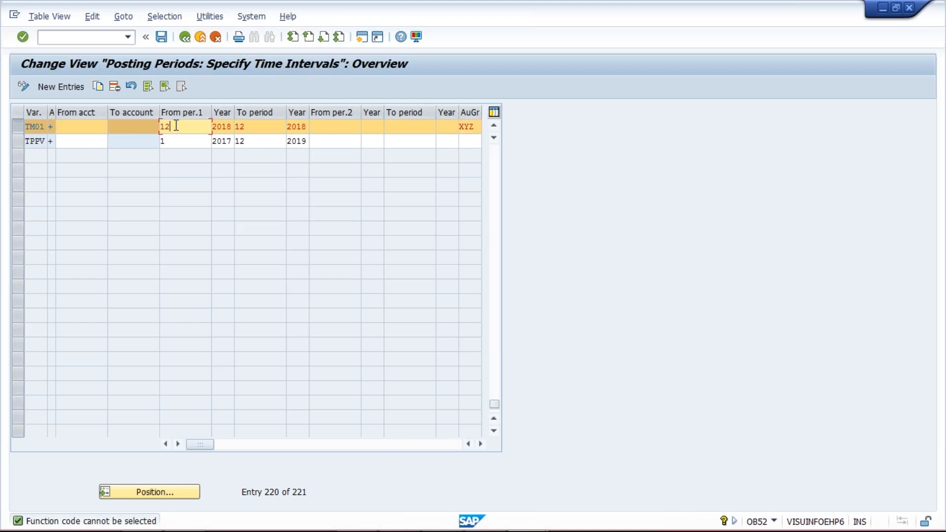
{"action": "left_click", "coordinate": [321, 129]}
{"action": "type", "text": "11"}
{"action": "key", "text": "Tab"}
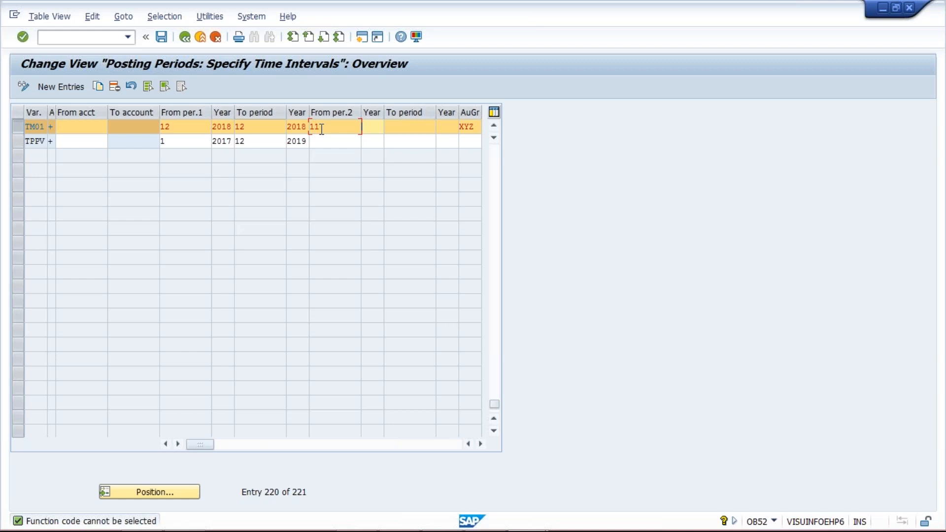
{"action": "type", "text": "2018"}
{"action": "key", "text": "Tab"}
{"action": "type", "text": "11"}
{"action": "key", "text": "Tab"}
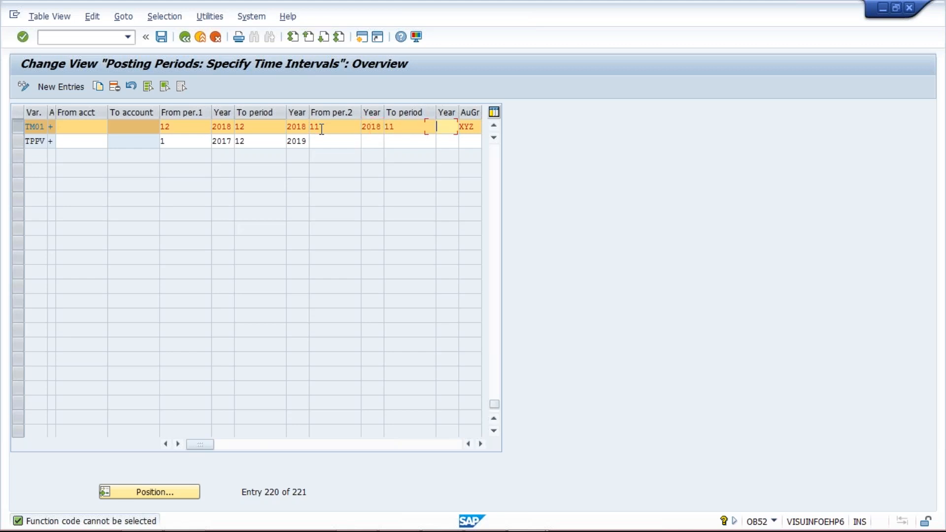
{"action": "type", "text": "2018"}
Switch to Excel and fill the date 25.11.2018 from cell D35 down to D37 for rows B and C
{"action": "key", "text": "alt+Tab"}
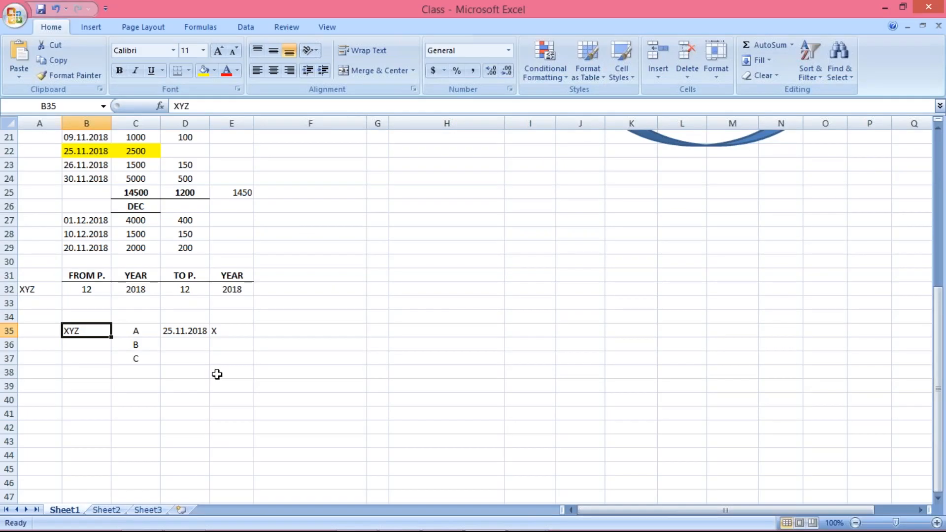
{"action": "left_click", "coordinate": [236, 334]}
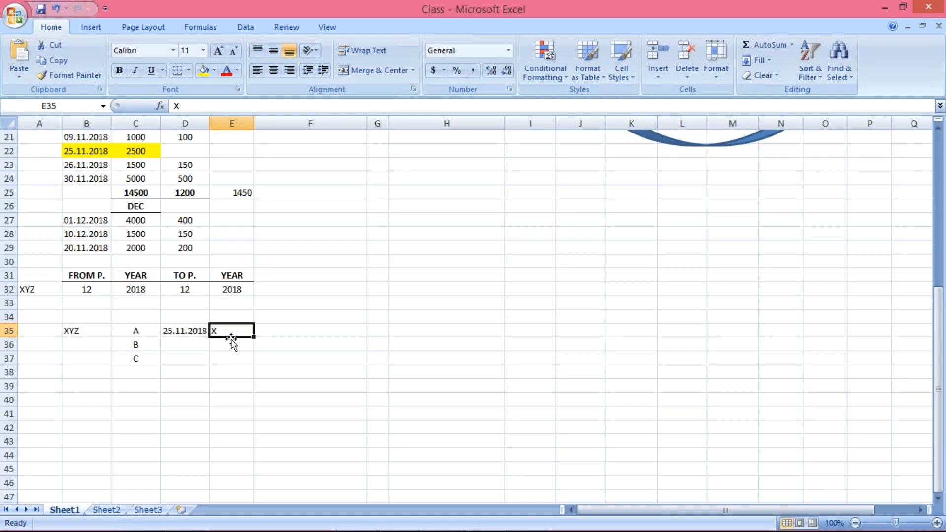
{"action": "left_click", "coordinate": [186, 330]}
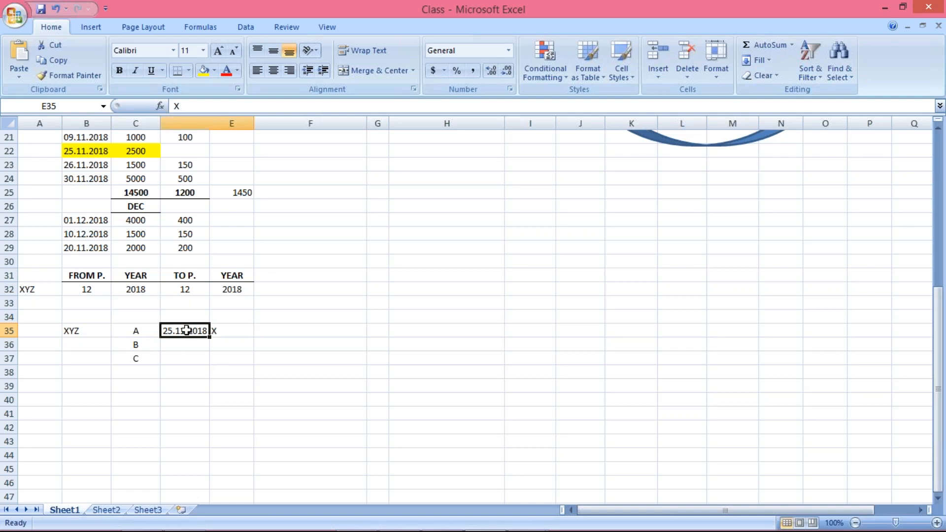
{"action": "left_click_drag", "start_coordinate": [172, 390], "coordinate": [176, 359]}
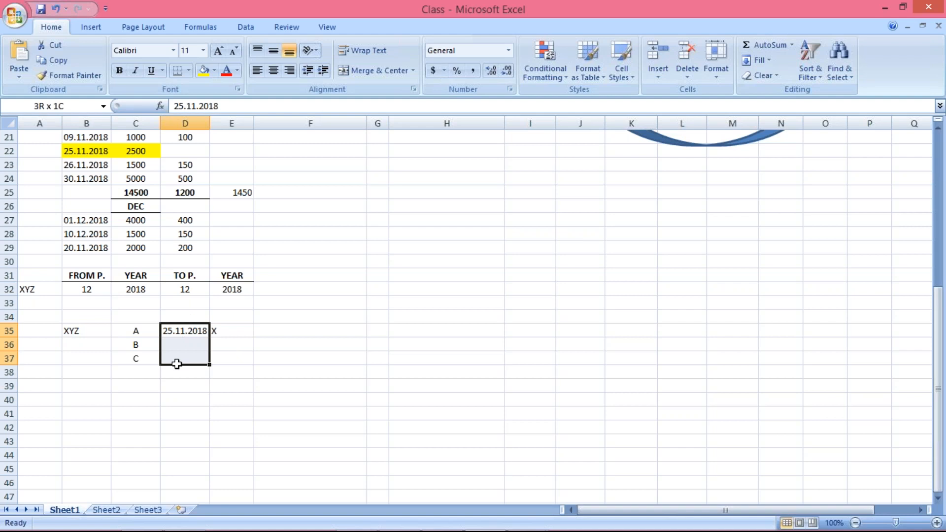
{"action": "key", "text": "ctrl+d"}
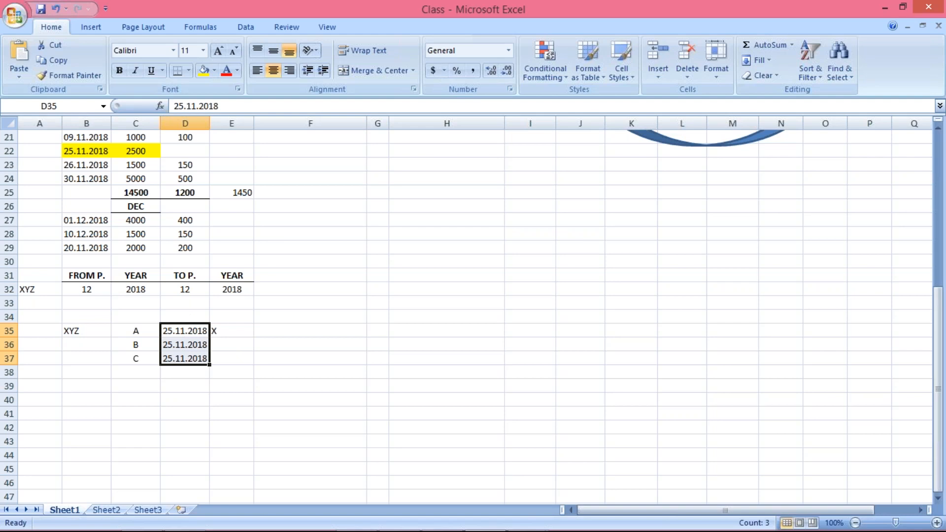
Set cell E35 to OK and go through the dates in column D for rows A to C
{"action": "left_click", "coordinate": [228, 332]}
{"action": "type", "text": "OK"}
{"action": "key", "text": "Return"}
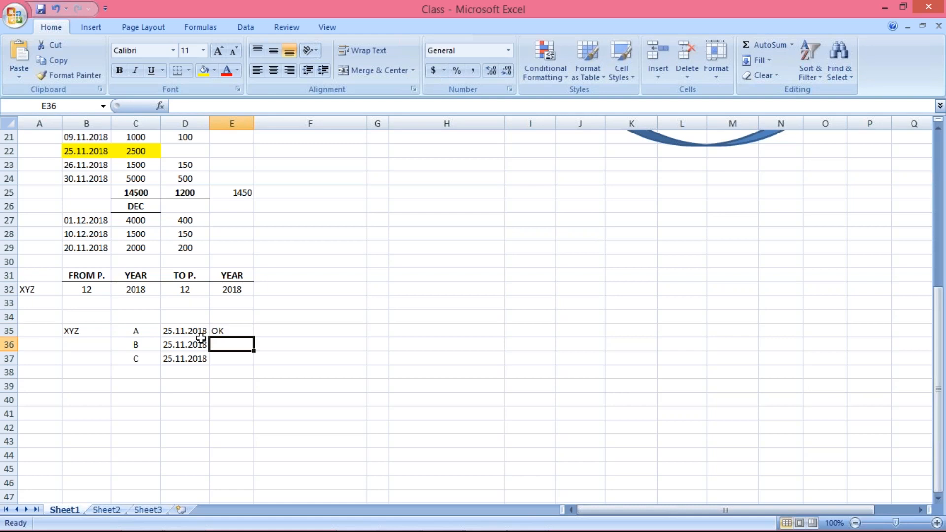
{"action": "left_click", "coordinate": [200, 337]}
{"action": "key", "text": "Down"}
{"action": "key", "text": "Down"}
{"action": "key", "text": "Up"}
{"action": "key", "text": "Up"}
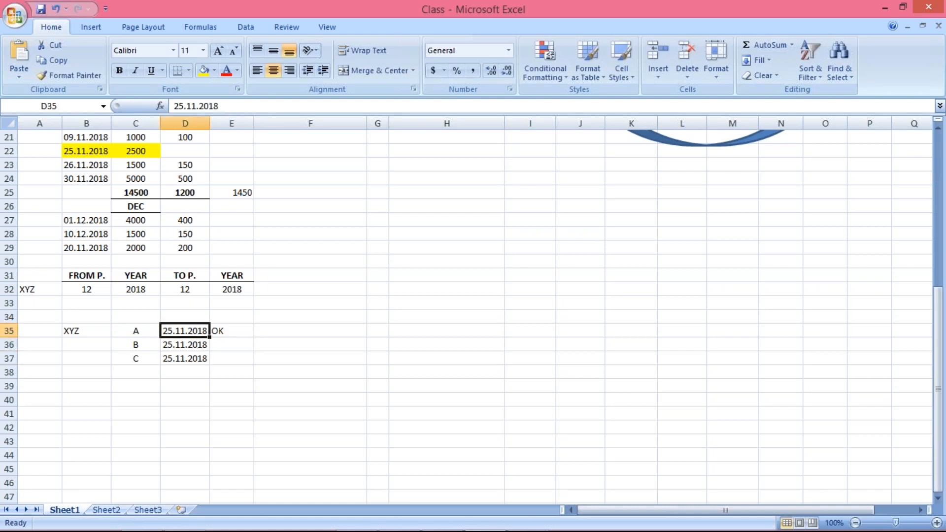
Switch to SAP and review the first interval, second interval and authorization group of variant TM01
{"action": "key", "text": "alt+Tab"}
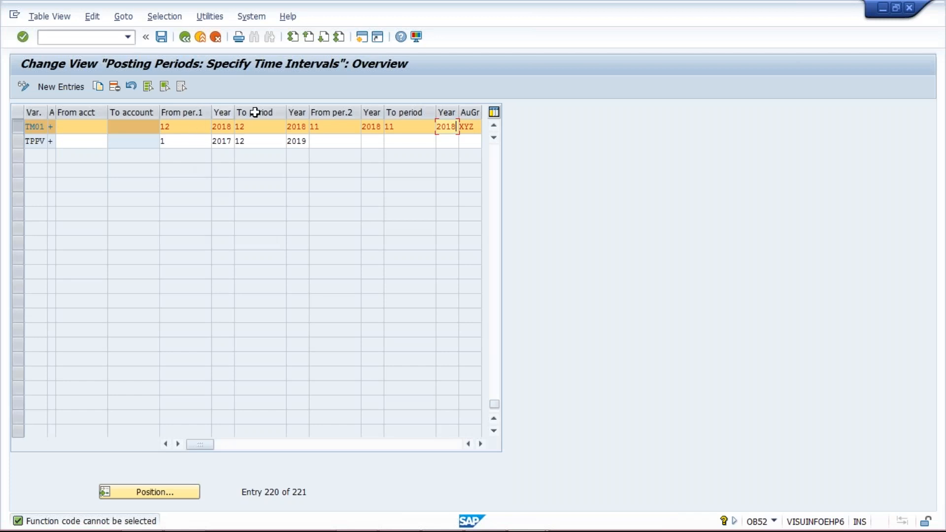
{"action": "left_click", "coordinate": [266, 126]}
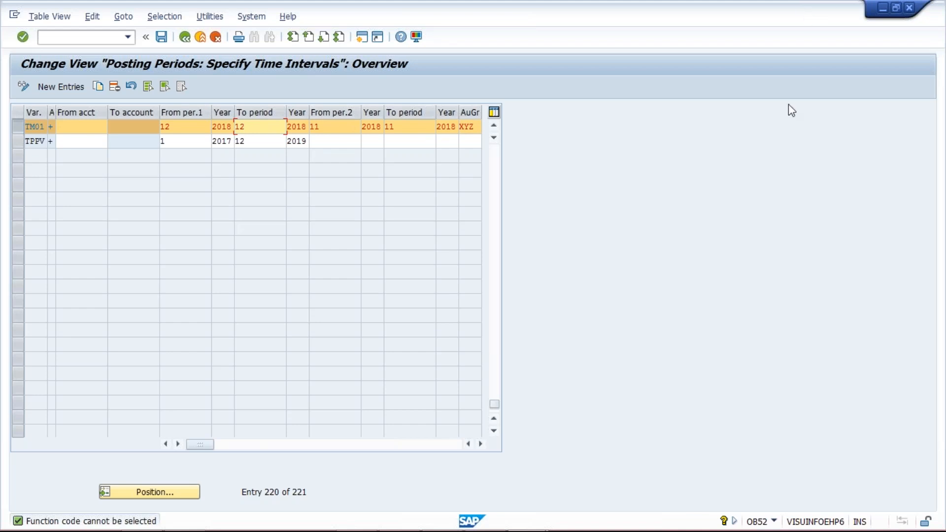
{"action": "key", "text": "alt+Tab"}
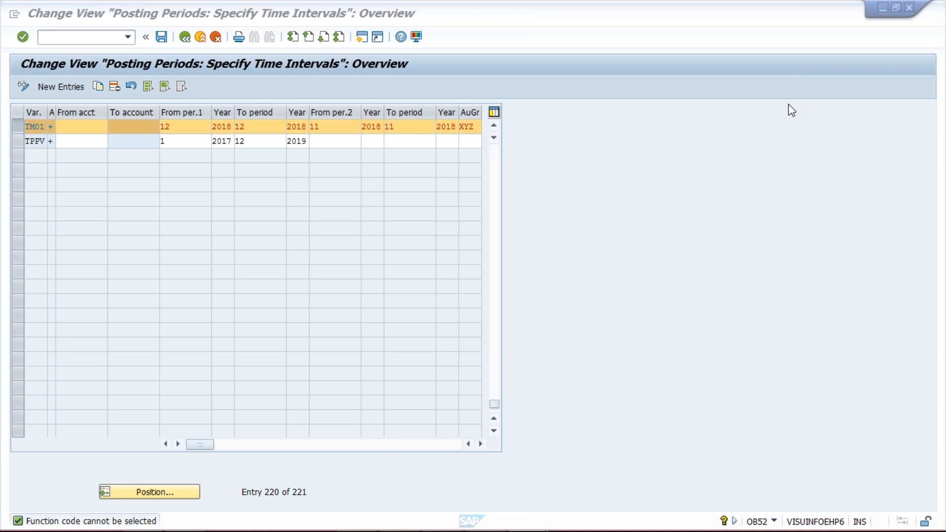
{"action": "left_click", "coordinate": [696, 235]}
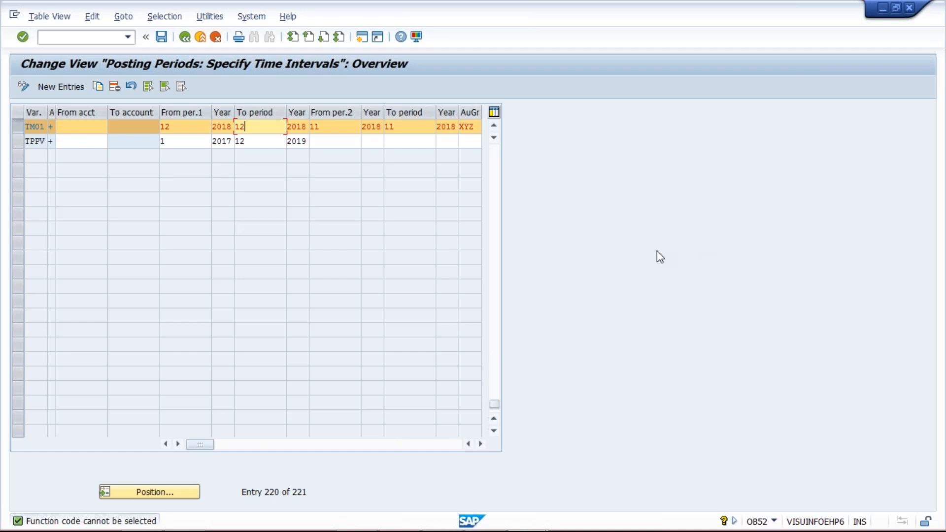
{"action": "left_click", "coordinate": [346, 125]}
{"action": "left_click", "coordinate": [408, 129]}
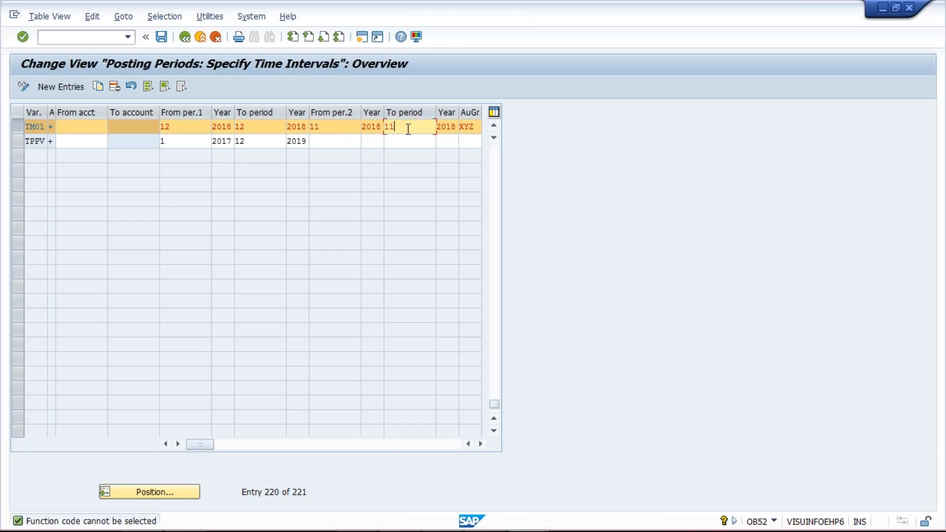
{"action": "left_click", "coordinate": [477, 128]}
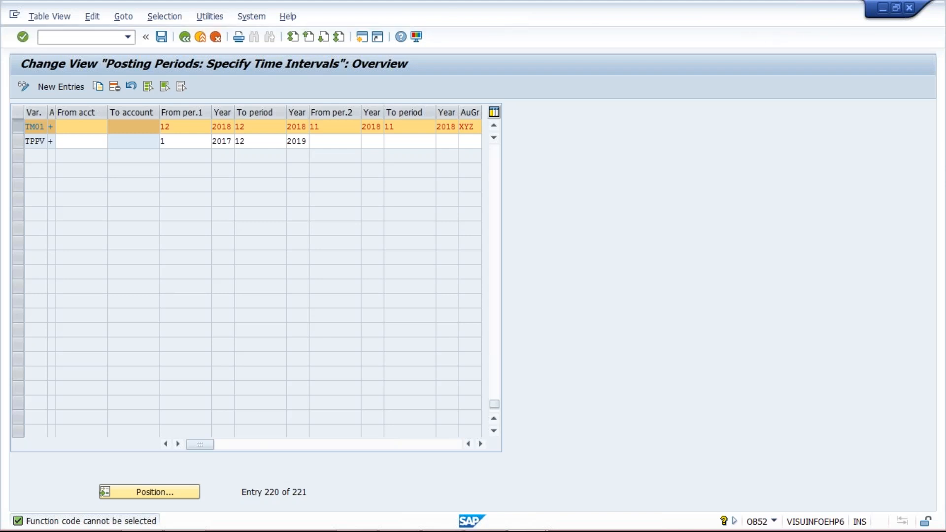
Switch to Excel and mark the date rows B and C with X in cells E36 and E37
{"action": "key", "text": "alt+Tab"}
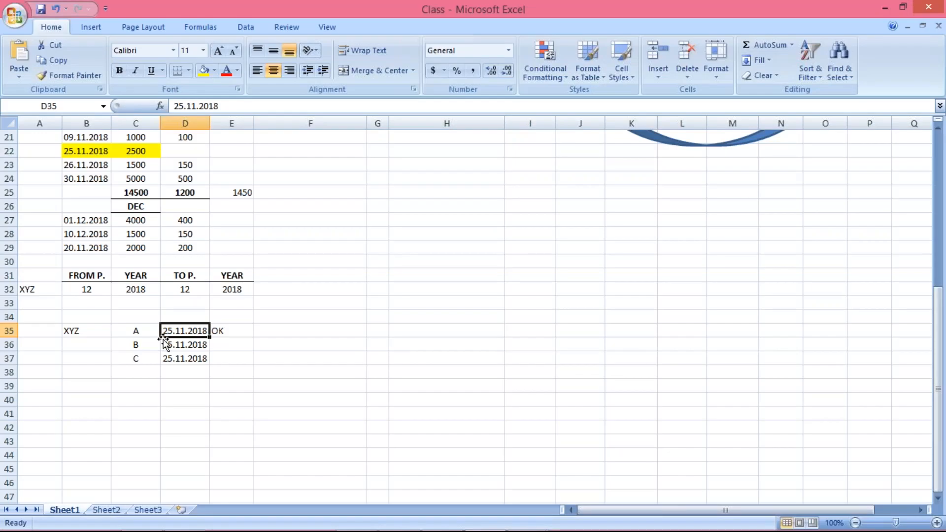
{"action": "left_click", "coordinate": [138, 330]}
{"action": "double_click", "coordinate": [138, 330]}
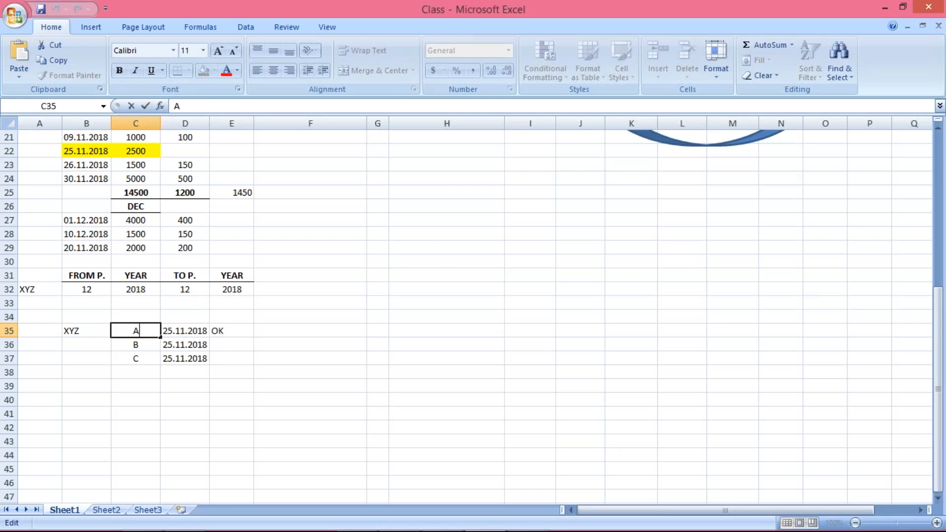
{"action": "left_click", "coordinate": [275, 341]}
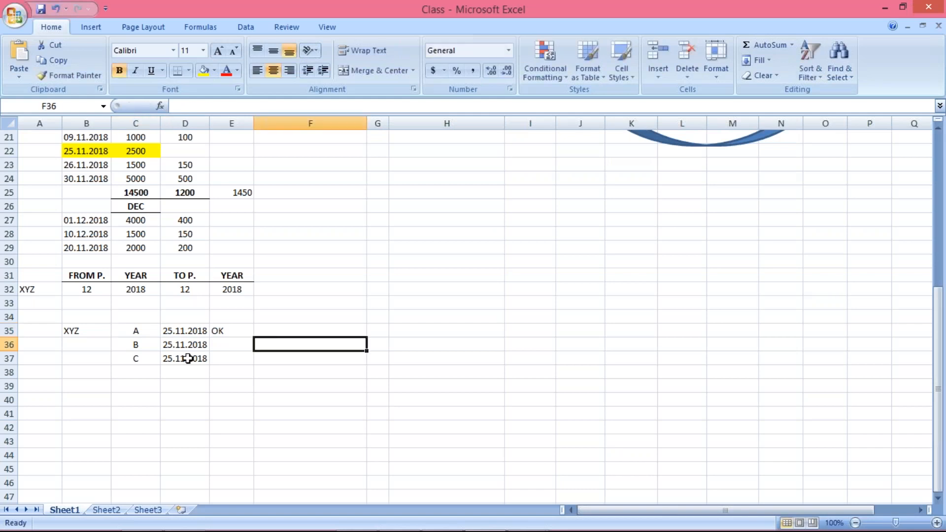
{"action": "left_click", "coordinate": [141, 334]}
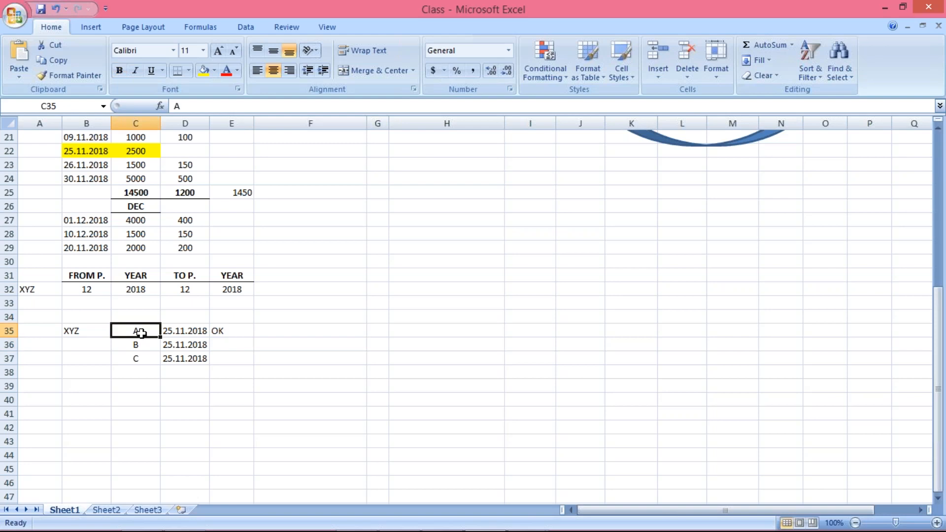
{"action": "left_click", "coordinate": [221, 332]}
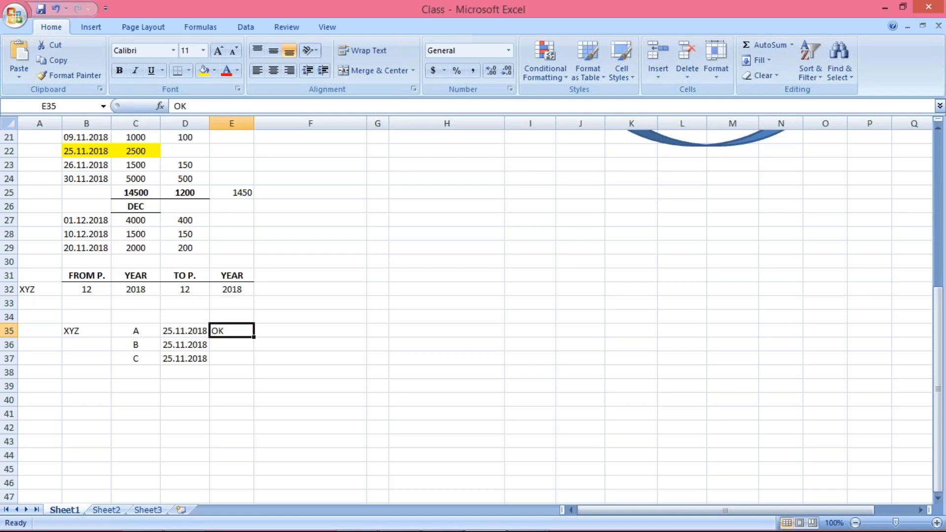
{"action": "key", "text": "Down"}
{"action": "type", "text": "X"}
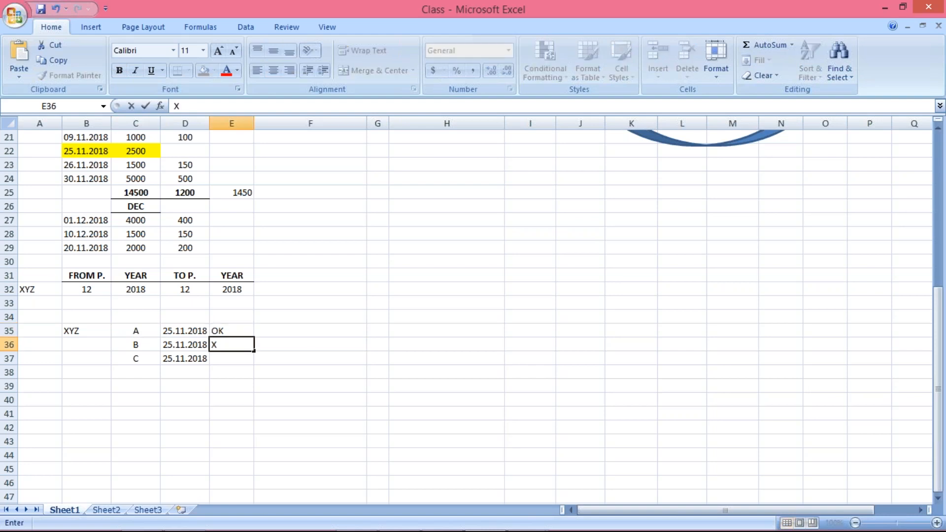
{"action": "key", "text": "Return"}
{"action": "type", "text": "X"}
{"action": "key", "text": "Return"}
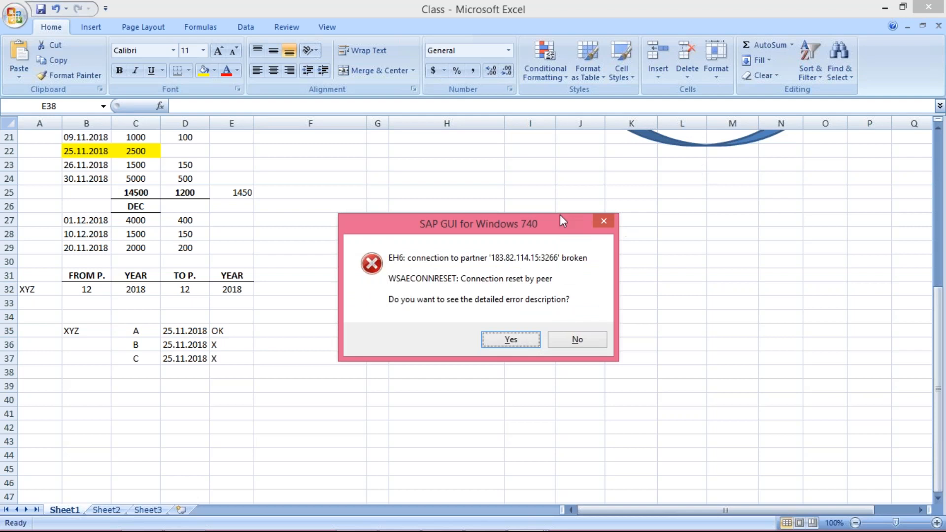
Move the SAP connection error dialog out of the way and switch to the SAP posting periods view
{"action": "left_click_drag", "start_coordinate": [551, 220], "coordinate": [697, 529]}
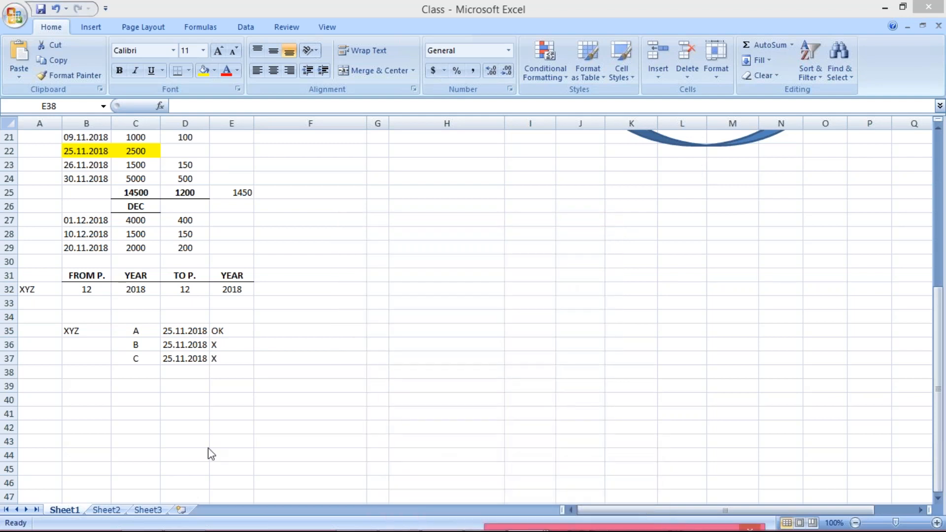
{"action": "left_click", "coordinate": [187, 373]}
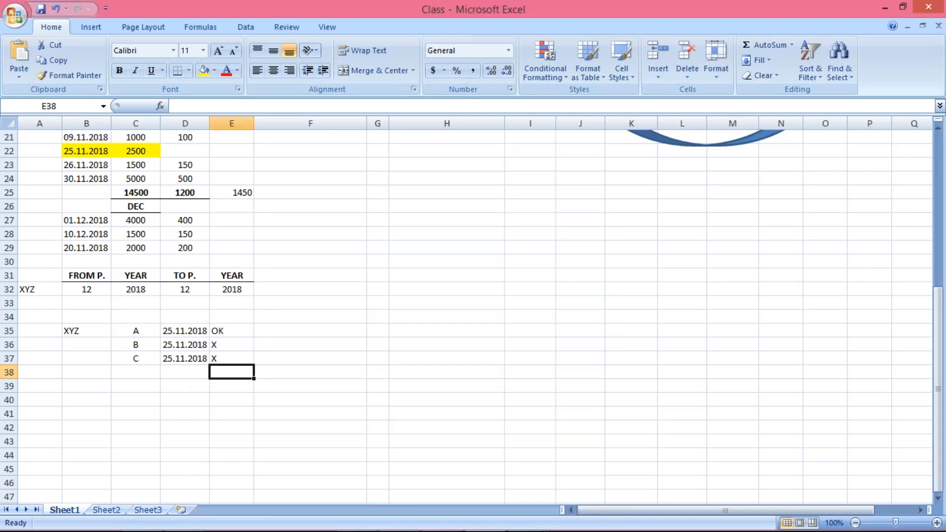
{"action": "key", "text": "alt+Tab"}
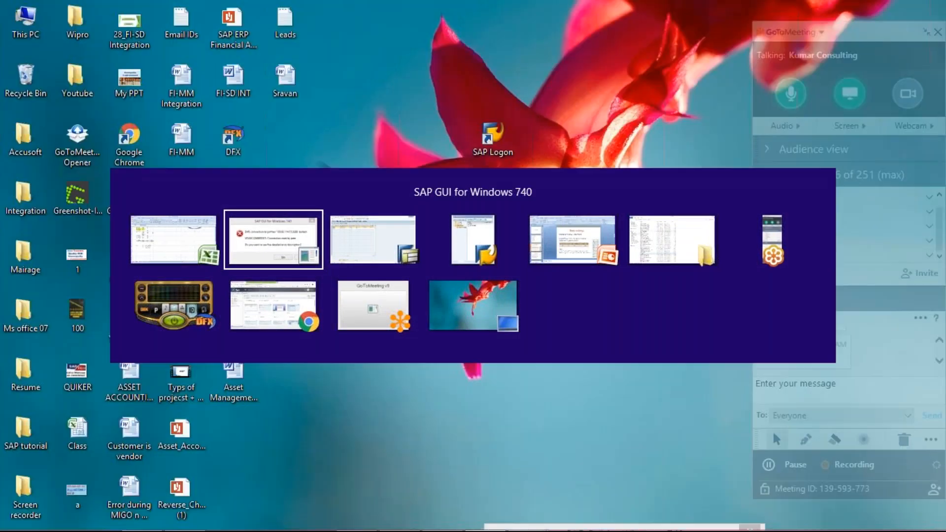
{"action": "key", "text": "alt+Tab"}
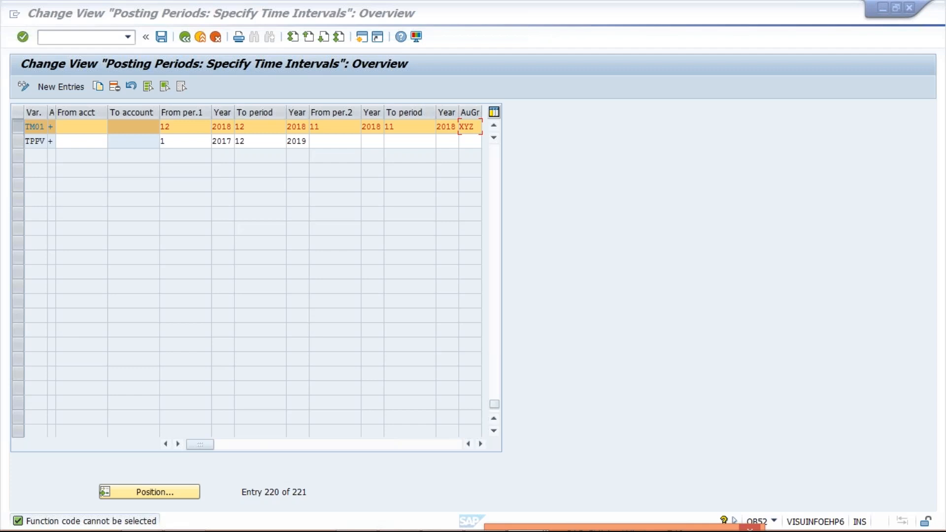
Switch to Excel and fill XYZ from cell B35 down to B37 for rows B and C
{"action": "key", "text": "alt+Tab"}
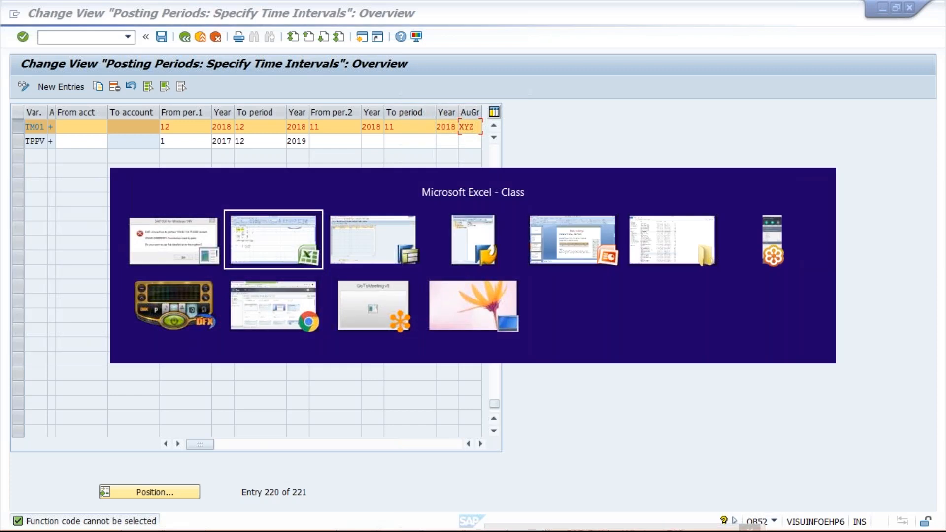
{"action": "left_click_drag", "start_coordinate": [86, 330], "coordinate": [86, 358]}
{"action": "key", "text": "ctrl+d"}
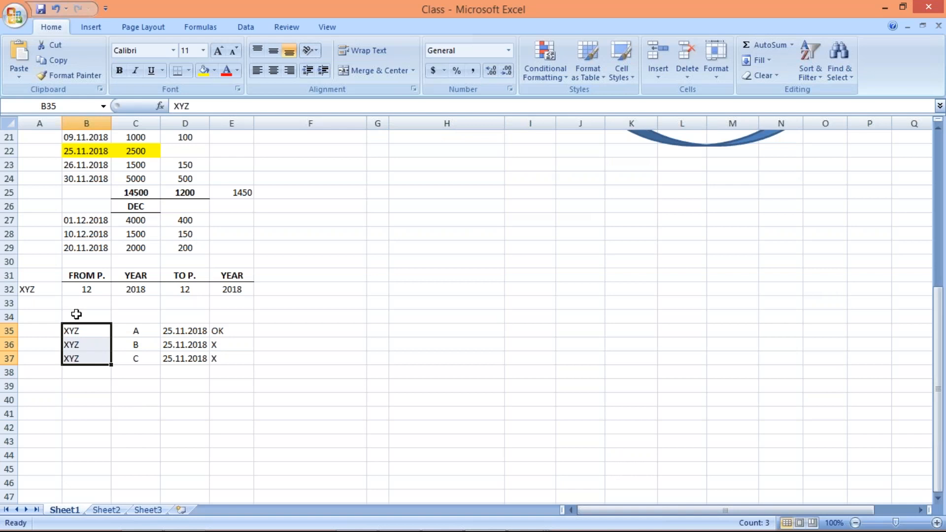
{"action": "left_click", "coordinate": [84, 334]}
{"action": "left_click", "coordinate": [87, 346]}
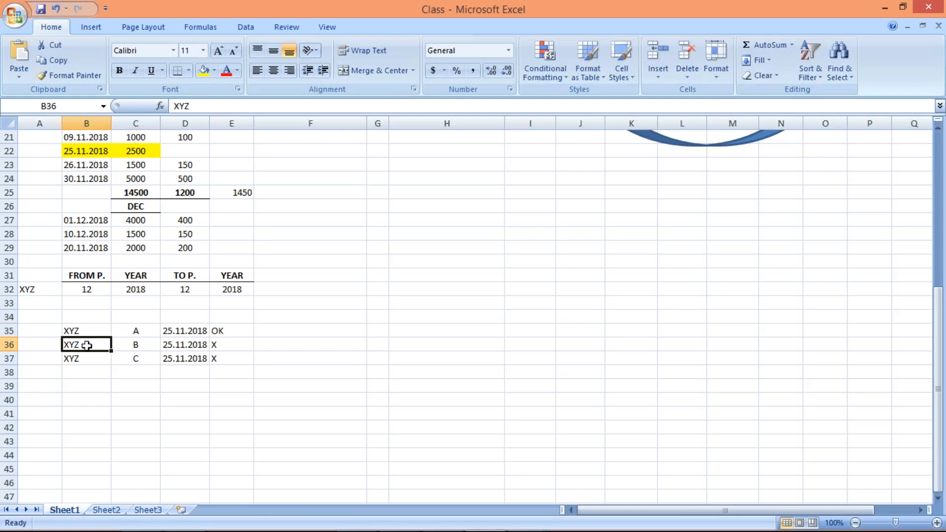
Switch to the SAP posting periods window and review the intervals of variant TM01
{"action": "key", "text": "alt+Tab"}
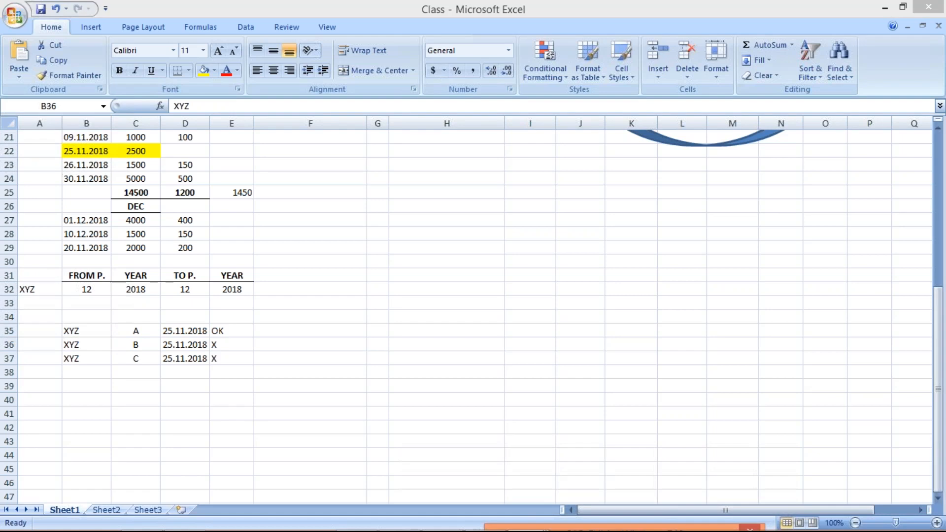
{"action": "key", "text": "alt+Tab"}
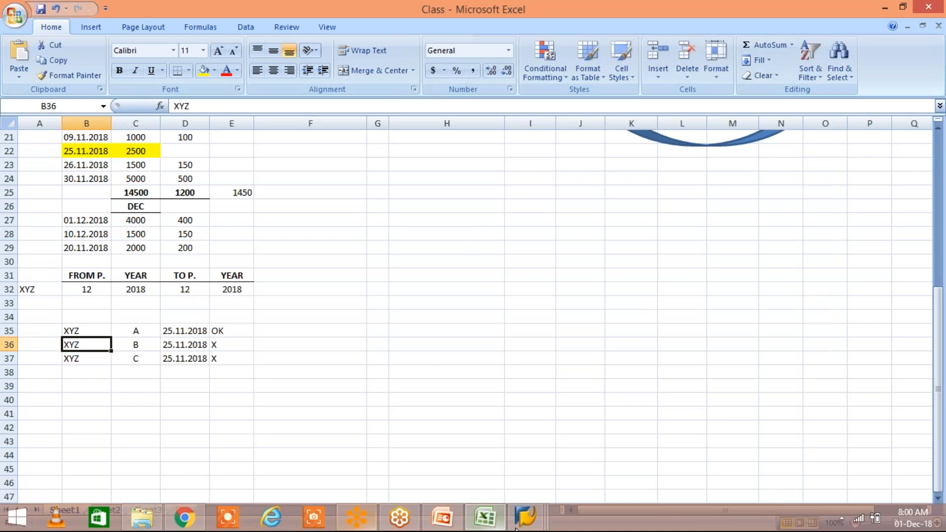
{"action": "left_click", "coordinate": [516, 528]}
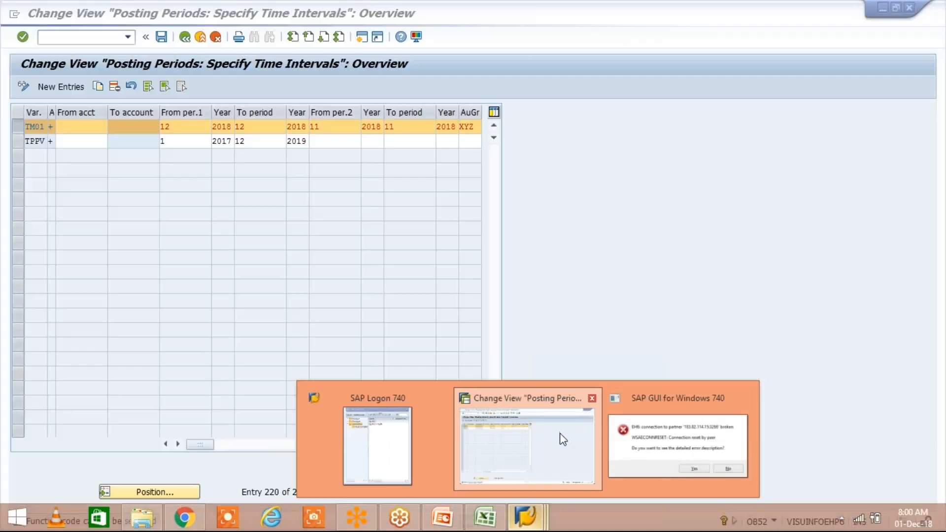
{"action": "left_click", "coordinate": [559, 433]}
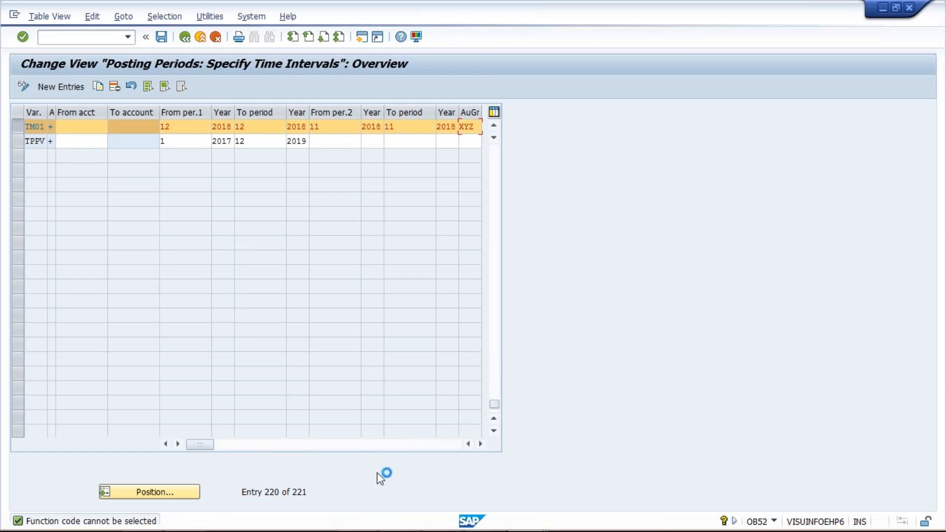
Switch to Excel and go through the From and To period cells B32 and D32 of the XYZ row
{"action": "mouse_move", "coordinate": [424, 522]}
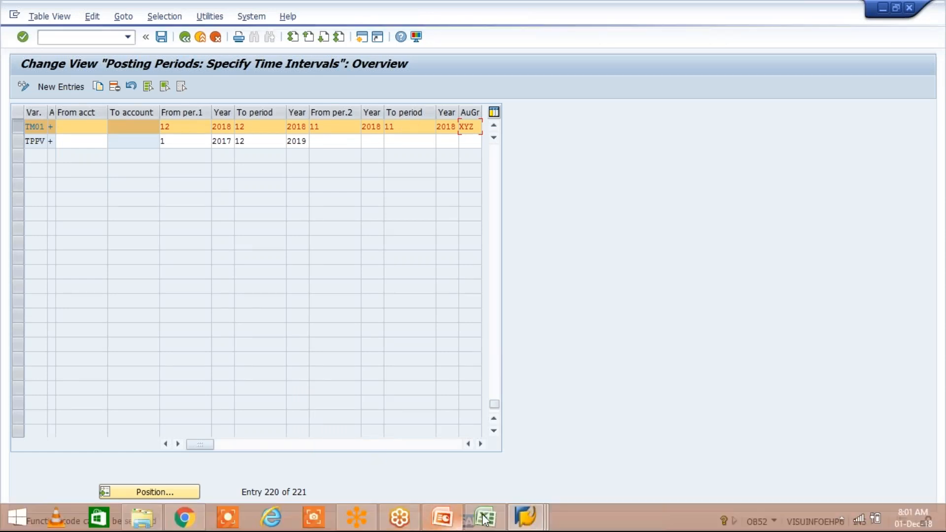
{"action": "mouse_move", "coordinate": [485, 519]}
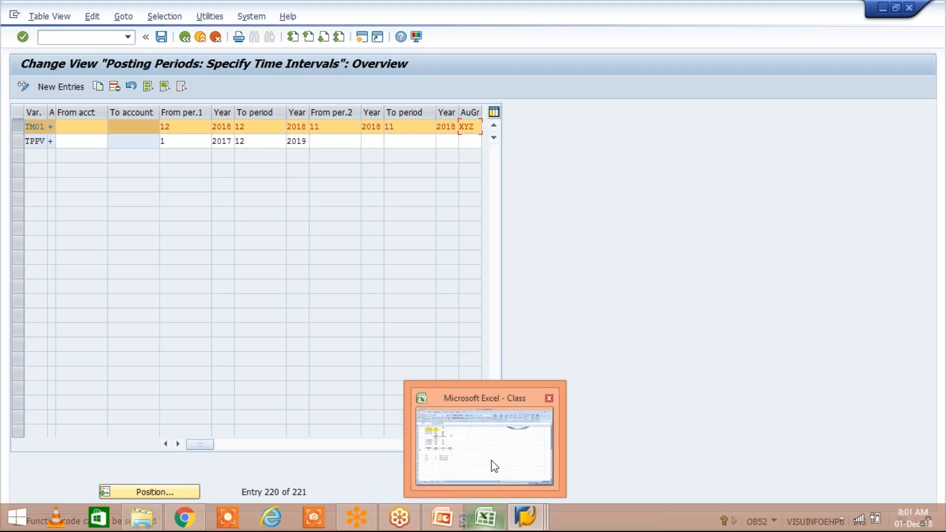
{"action": "left_click", "coordinate": [491, 460]}
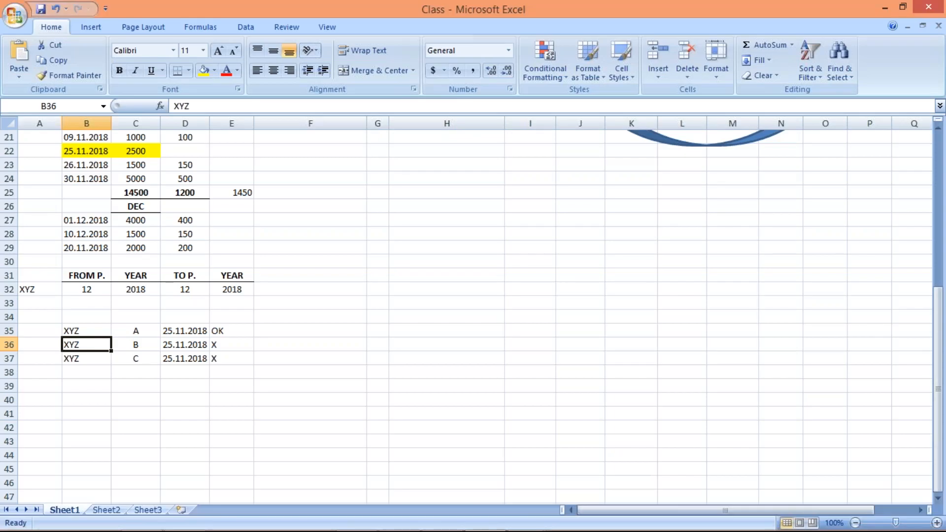
{"action": "left_click", "coordinate": [95, 291]}
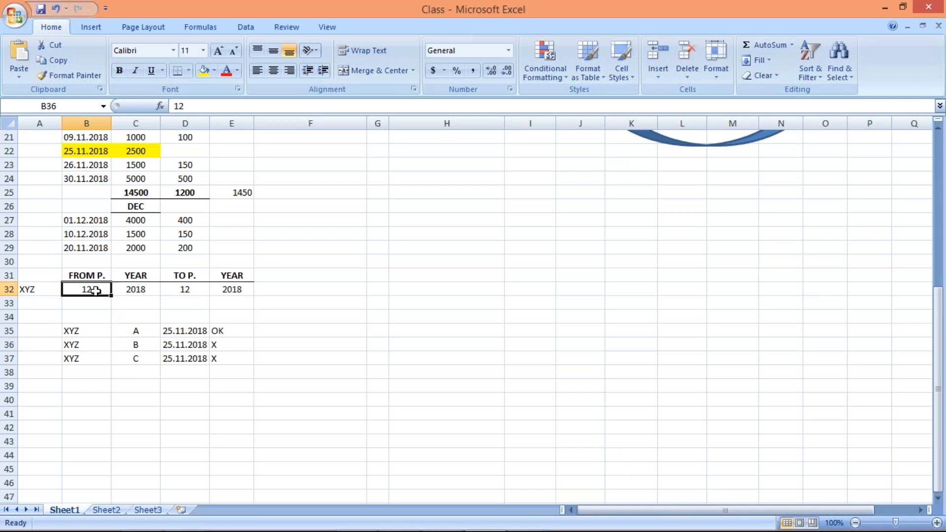
{"action": "left_click", "coordinate": [176, 291]}
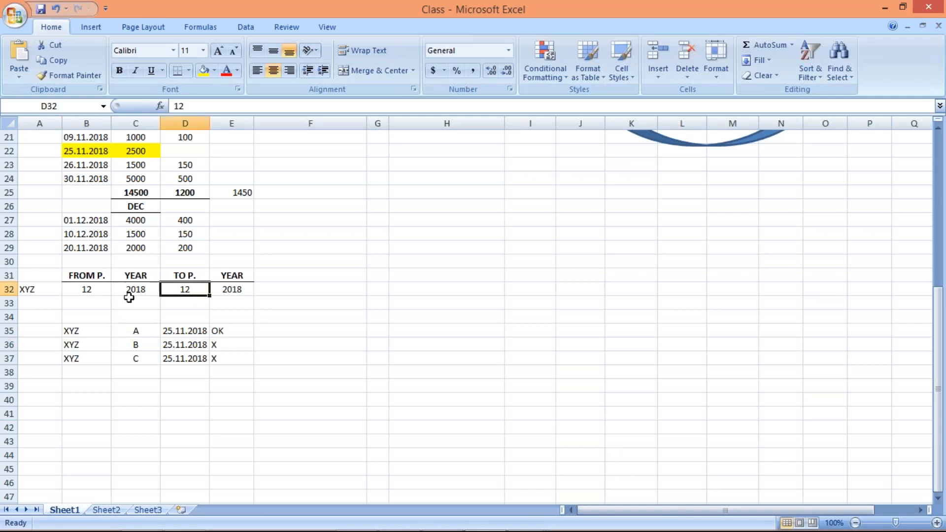
{"action": "left_click", "coordinate": [87, 290]}
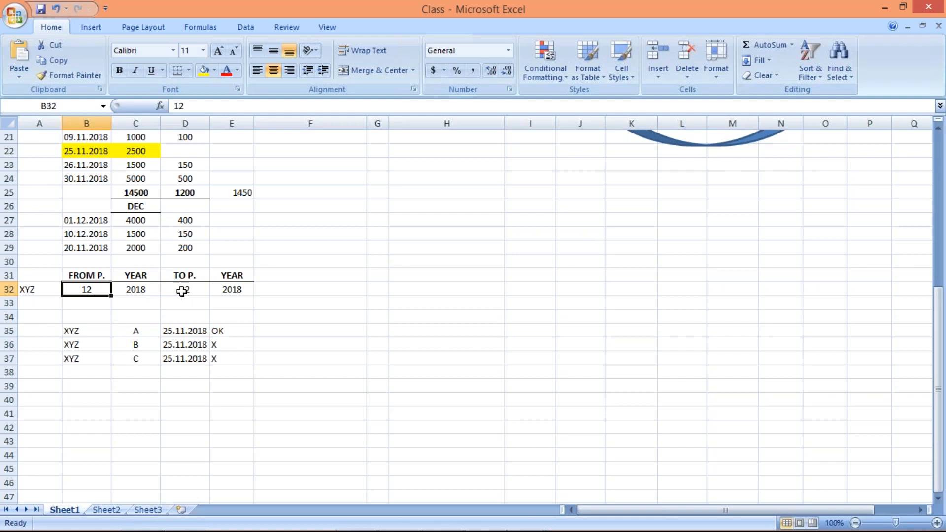
{"action": "left_click", "coordinate": [182, 291]}
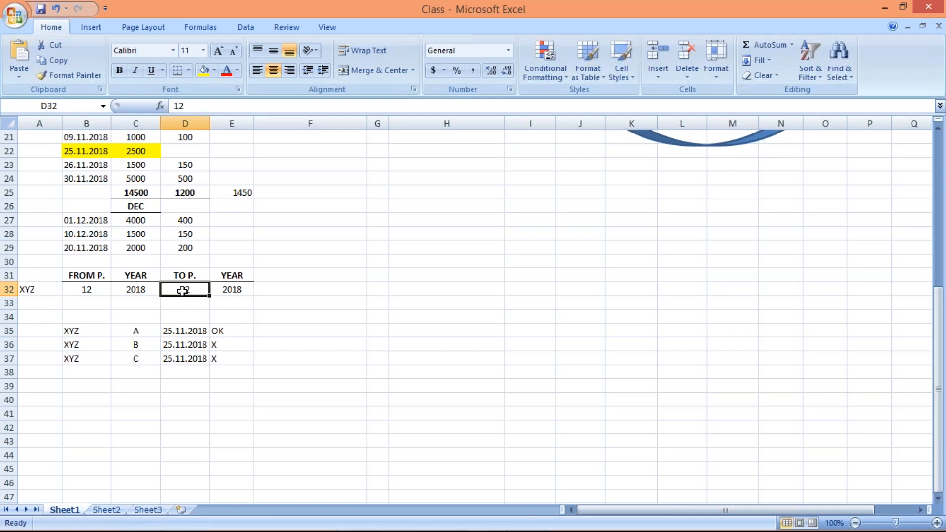
{"action": "left_click", "coordinate": [94, 302]}
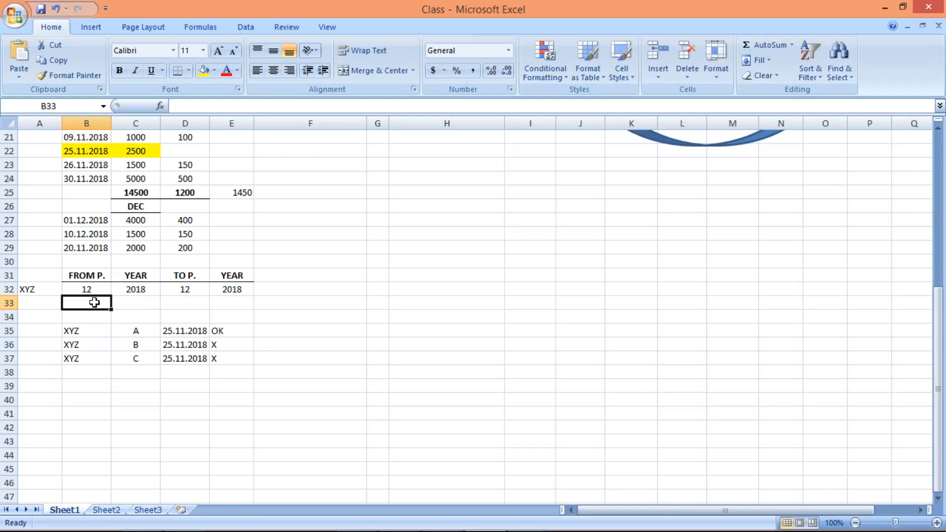
Set the XYZ row's From period in cell B32 to 10 and compare it with the To period
{"action": "left_click", "coordinate": [87, 290]}
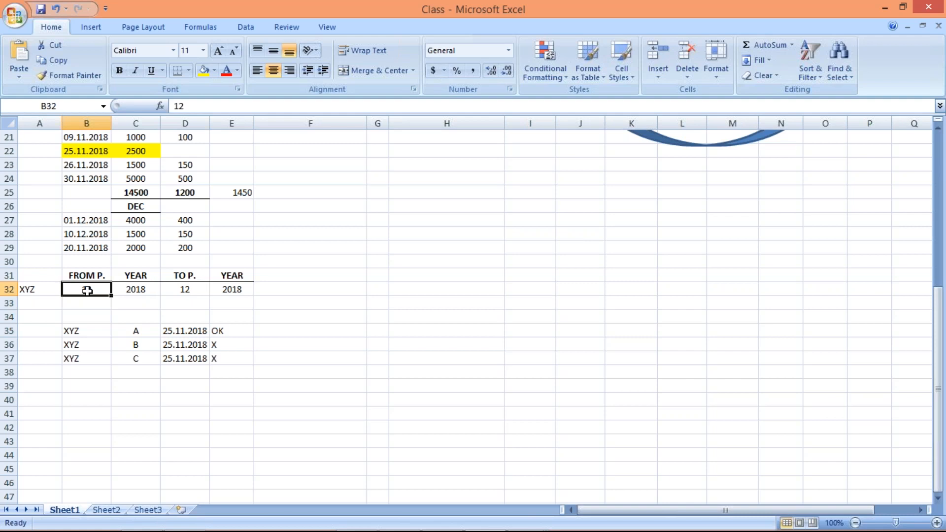
{"action": "type", "text": "1"}
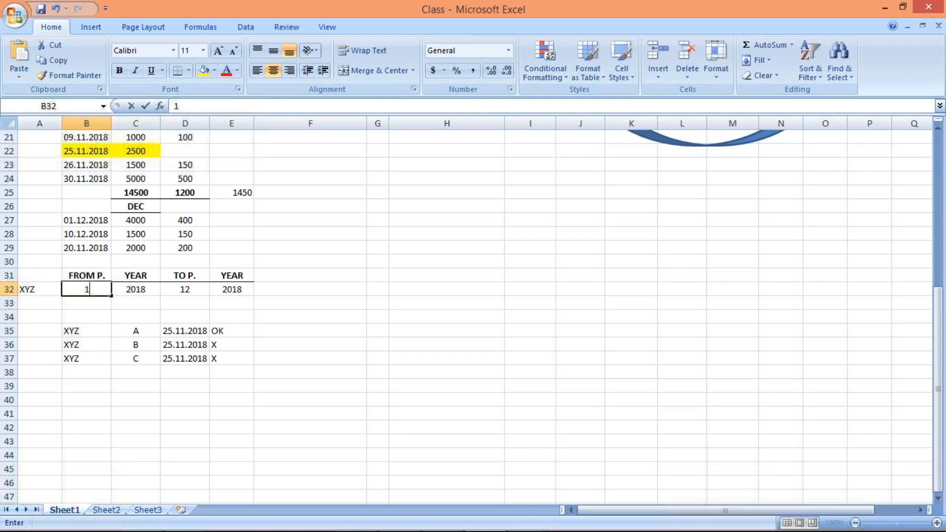
{"action": "type", "text": "0"}
{"action": "key", "text": "Return"}
{"action": "left_click", "coordinate": [194, 291]}
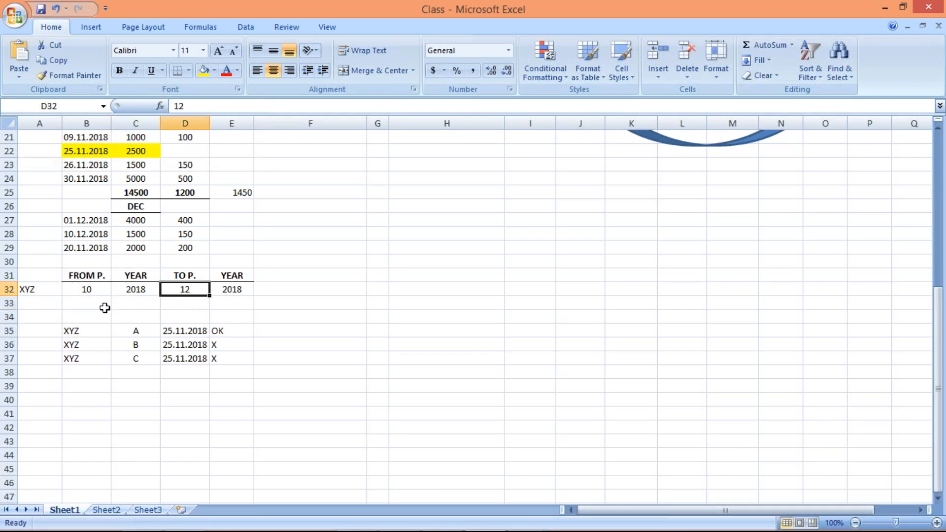
Set the XYZ row's From period in cell B32 back to 12 and select its To period
{"action": "left_click", "coordinate": [94, 291]}
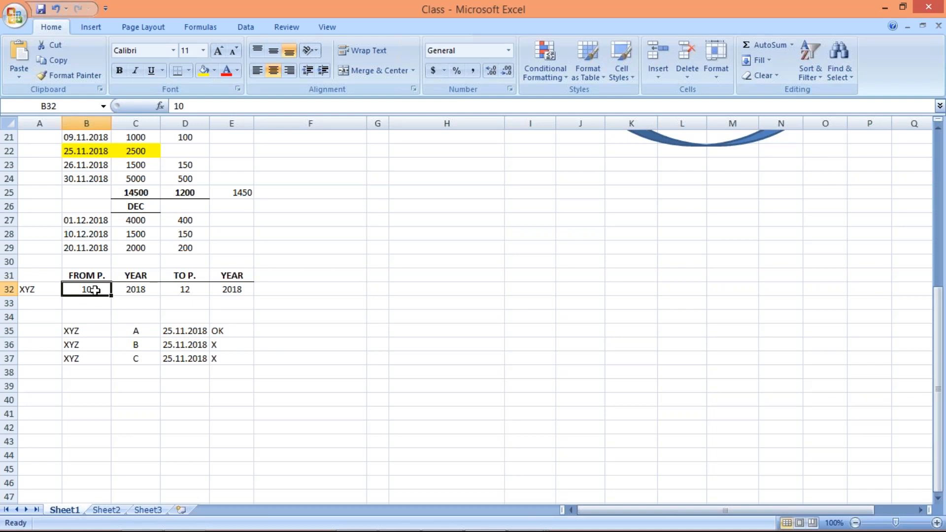
{"action": "type", "text": "12"}
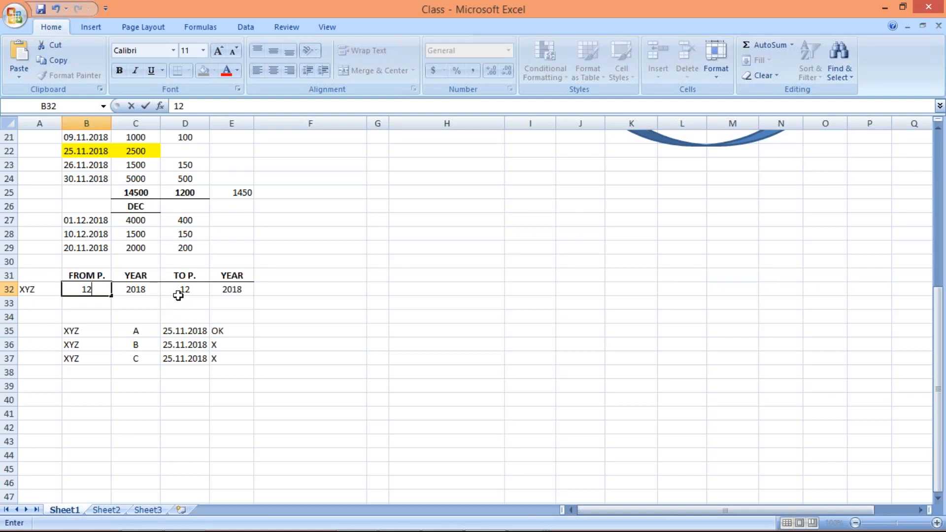
{"action": "left_click_drag", "start_coordinate": [180, 302], "coordinate": [178, 295]}
{"action": "left_click", "coordinate": [179, 295]}
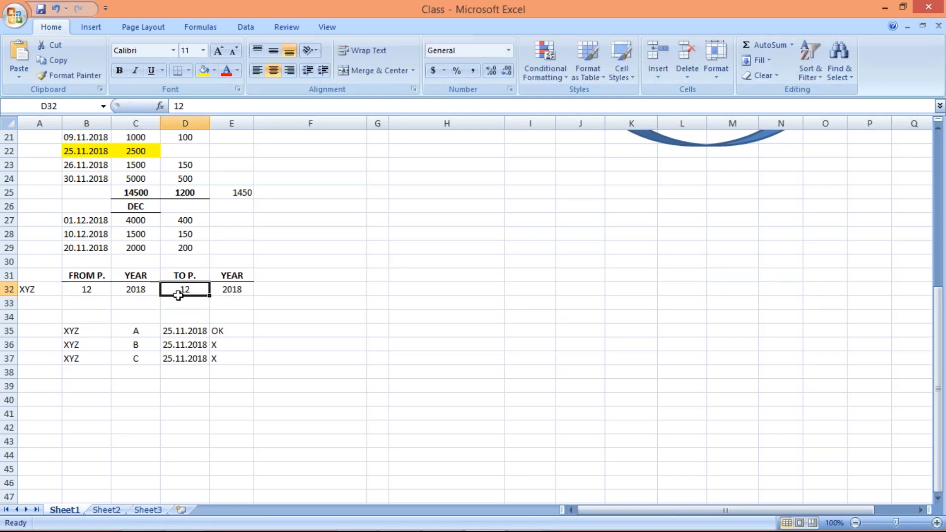
Add a second period row in Excel cells B33:E33 with 10, 2018, 10 and 2018, and centre its values
{"action": "key", "text": "alt+Tab"}
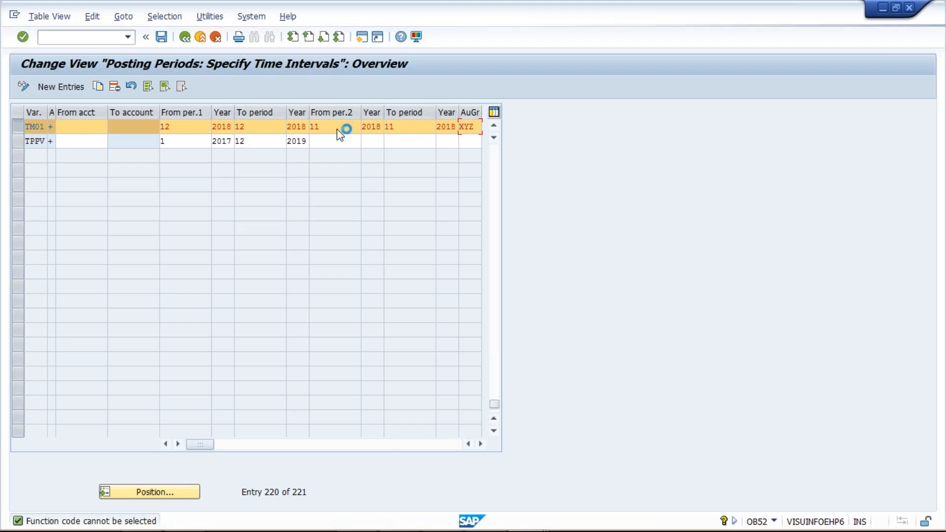
{"action": "key", "text": "alt+Tab"}
{"action": "left_click", "coordinate": [87, 302]}
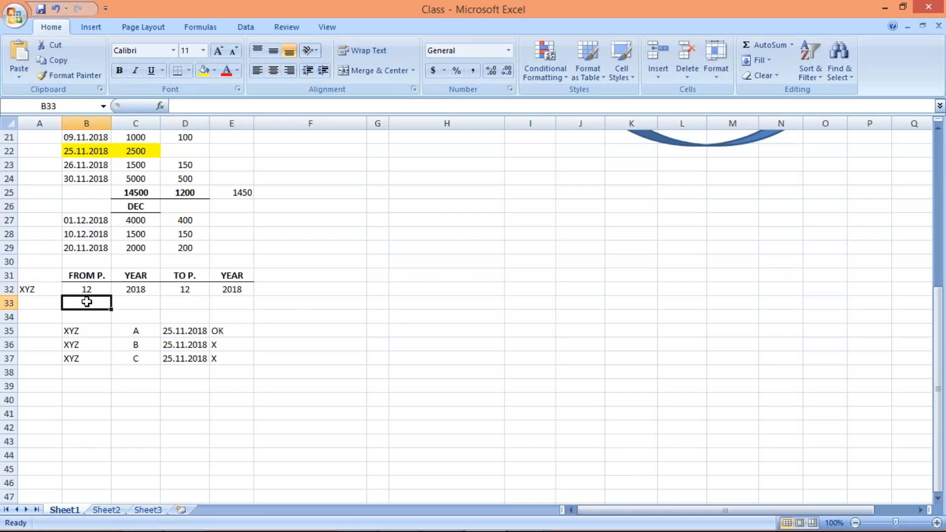
{"action": "type", "text": "100"}
{"action": "key", "text": "BackSpace"}
{"action": "key", "text": "Tab"}
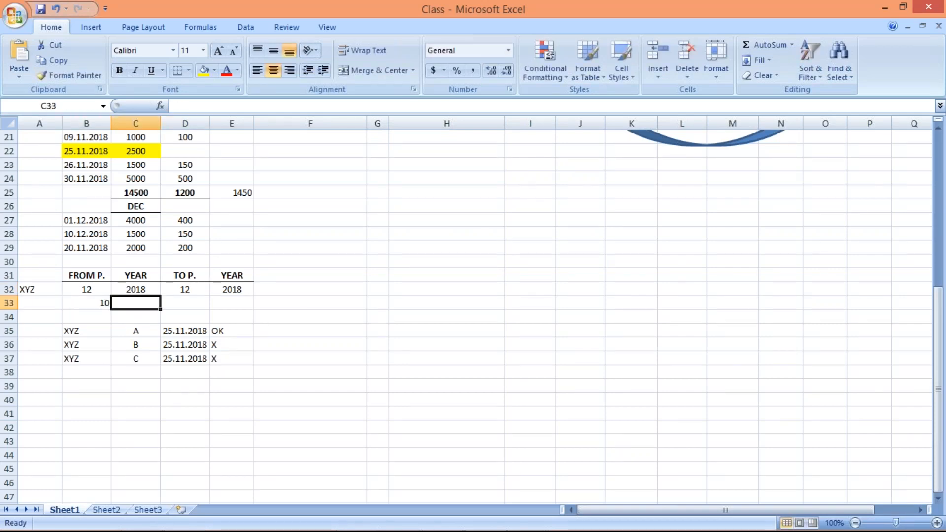
{"action": "type", "text": "2018"}
{"action": "key", "text": "Tab"}
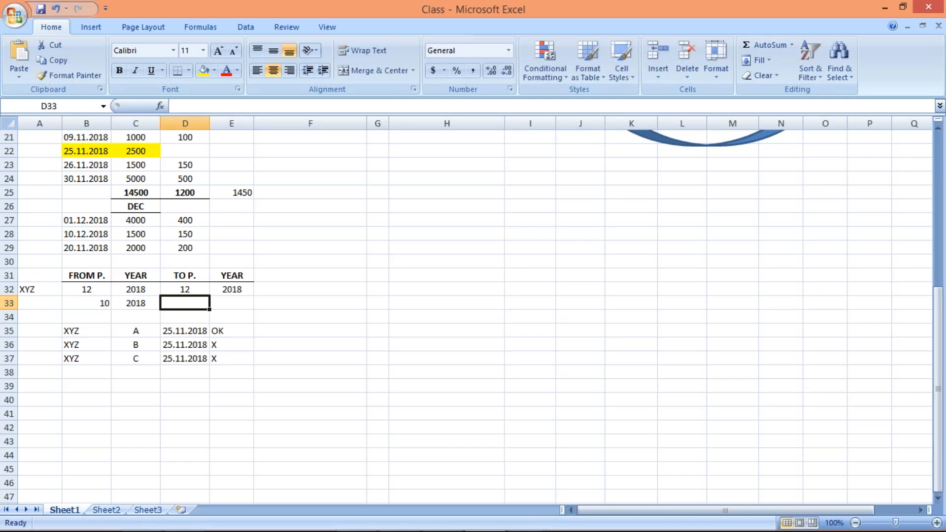
{"action": "type", "text": "10"}
{"action": "key", "text": "Tab"}
{"action": "type", "text": "2018"}
{"action": "key", "text": "Return"}
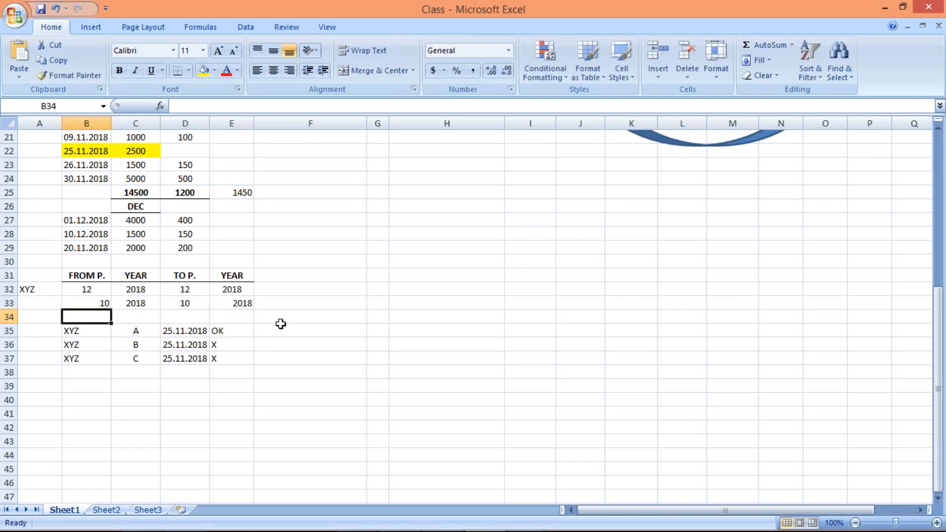
{"action": "left_click_drag", "start_coordinate": [105, 303], "coordinate": [239, 302]}
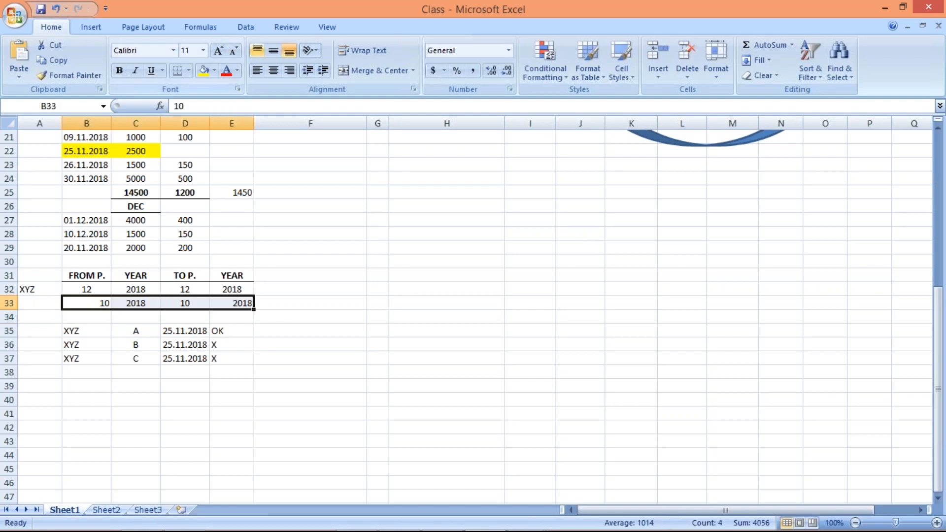
{"action": "left_click", "coordinate": [272, 70]}
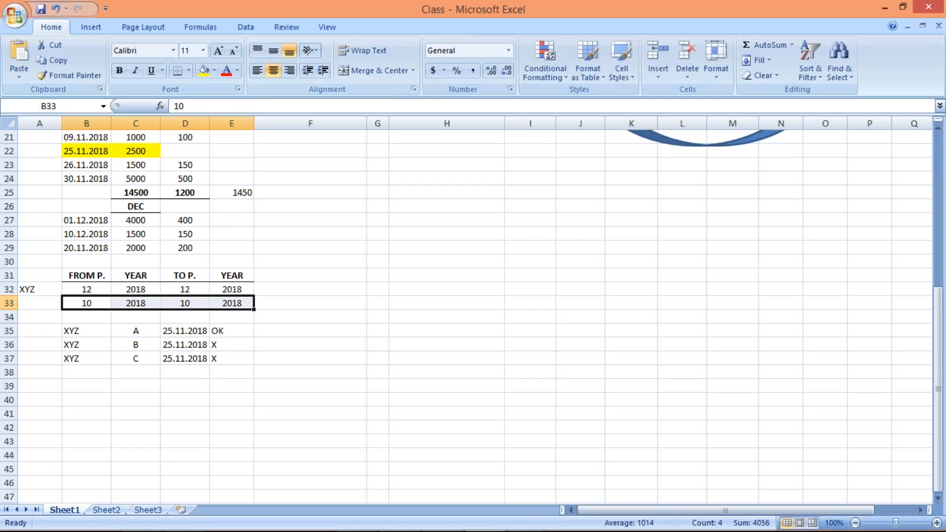
Compare the From periods in B32 and B33 with variant TM01's intervals in the SAP window, and return to Excel
{"action": "left_click", "coordinate": [93, 290]}
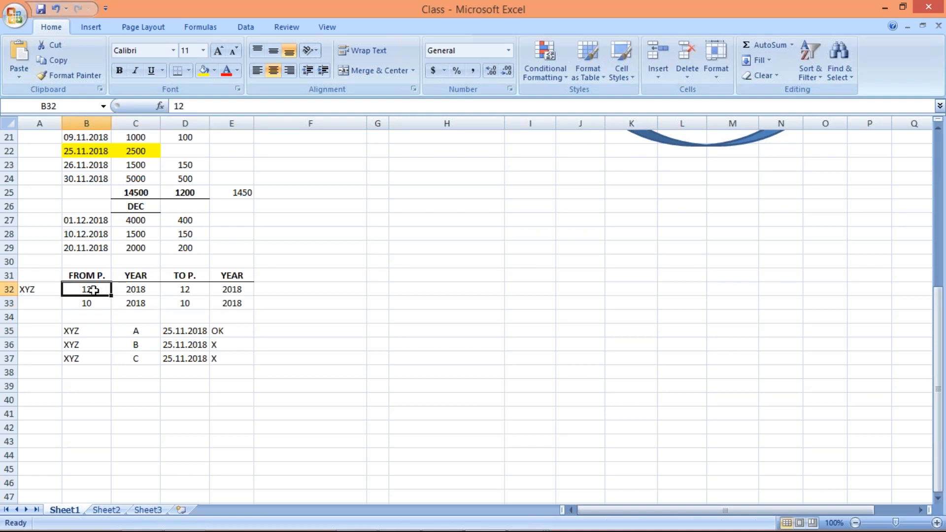
{"action": "left_click", "coordinate": [94, 302]}
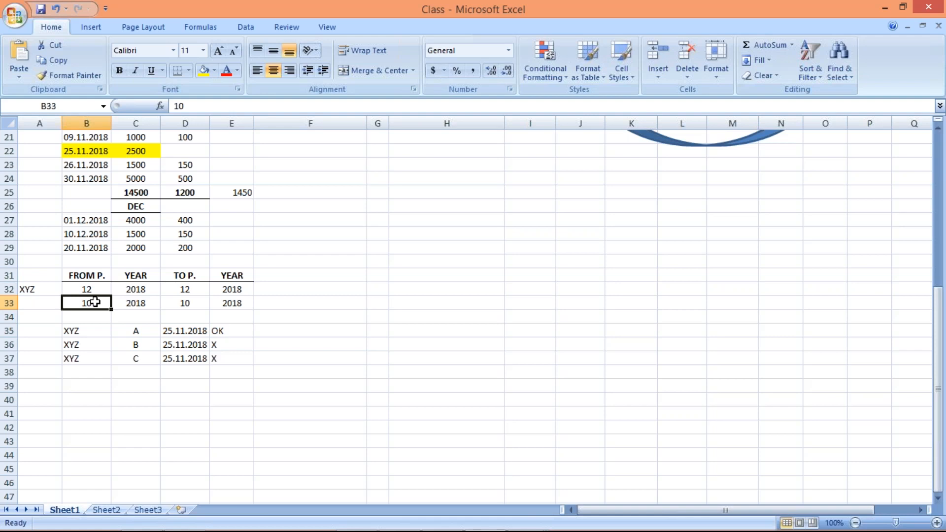
{"action": "key", "text": "alt+Tab"}
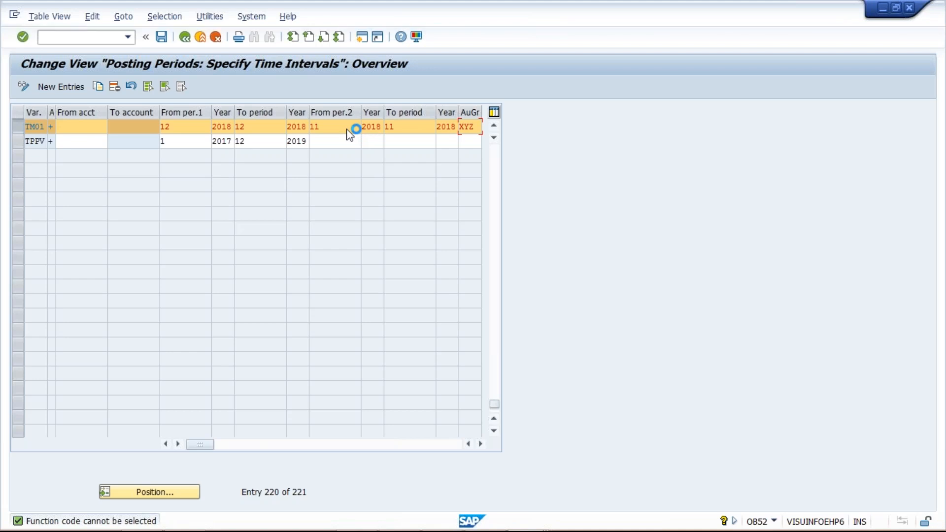
{"action": "key", "text": "alt+Tab"}
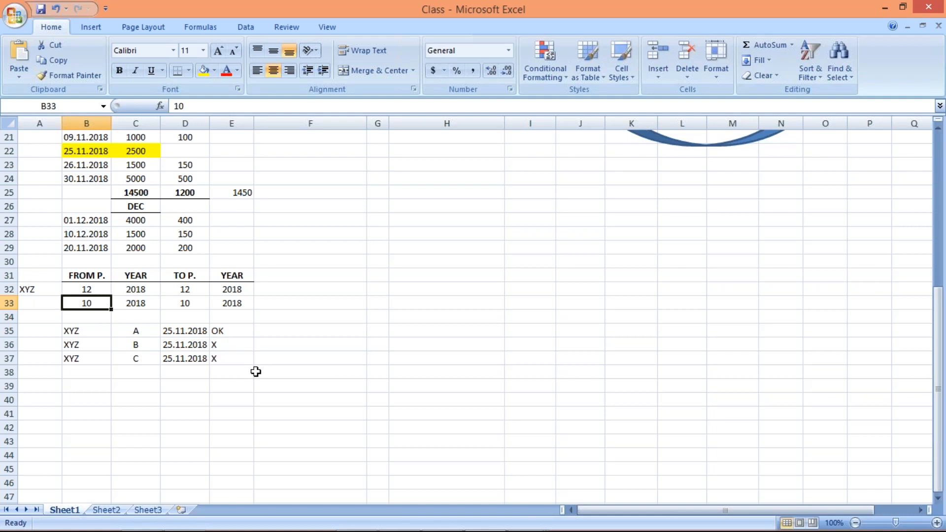
Switch to the 7_Basic Setting presentation in PowerPoint and view the Posting Period Variant slide
{"action": "key", "text": "alt+Tab"}
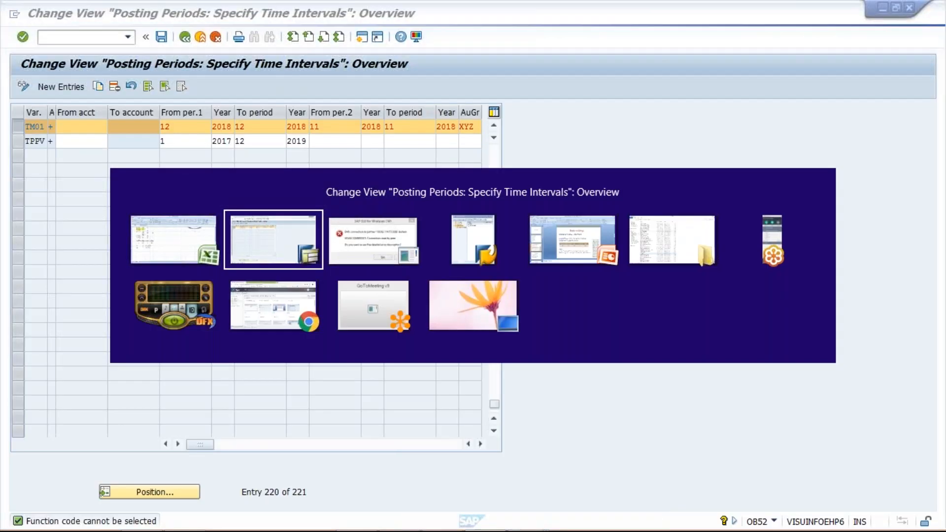
{"action": "key", "text": "alt+Tab"}
{"action": "key", "text": "alt+Tab"}
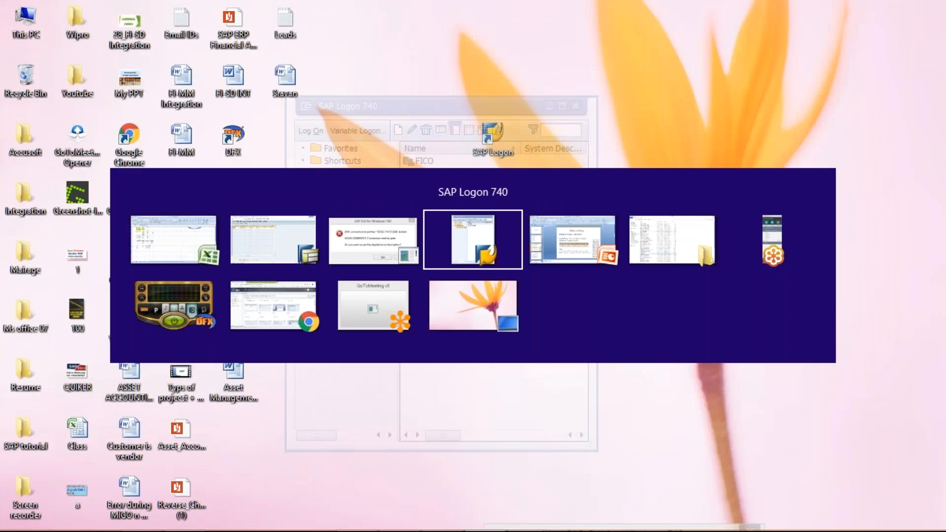
{"action": "key", "text": "alt+Tab"}
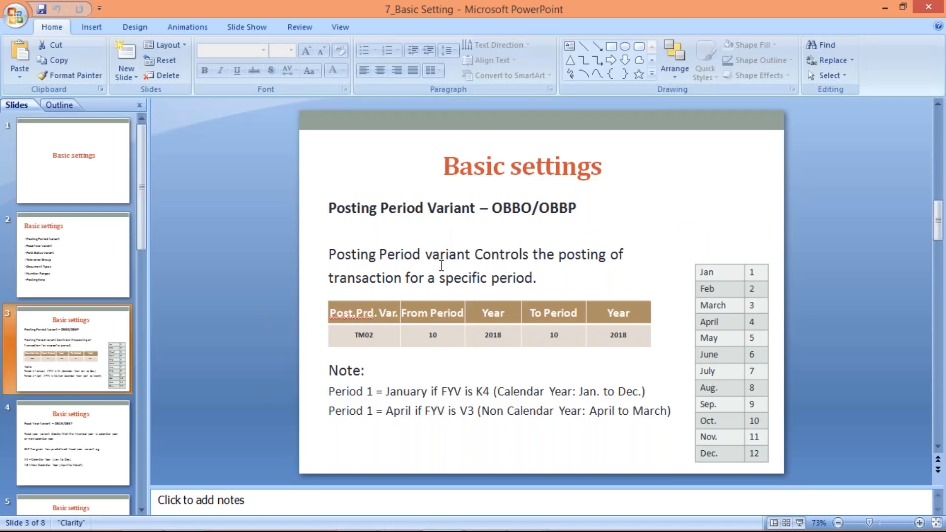